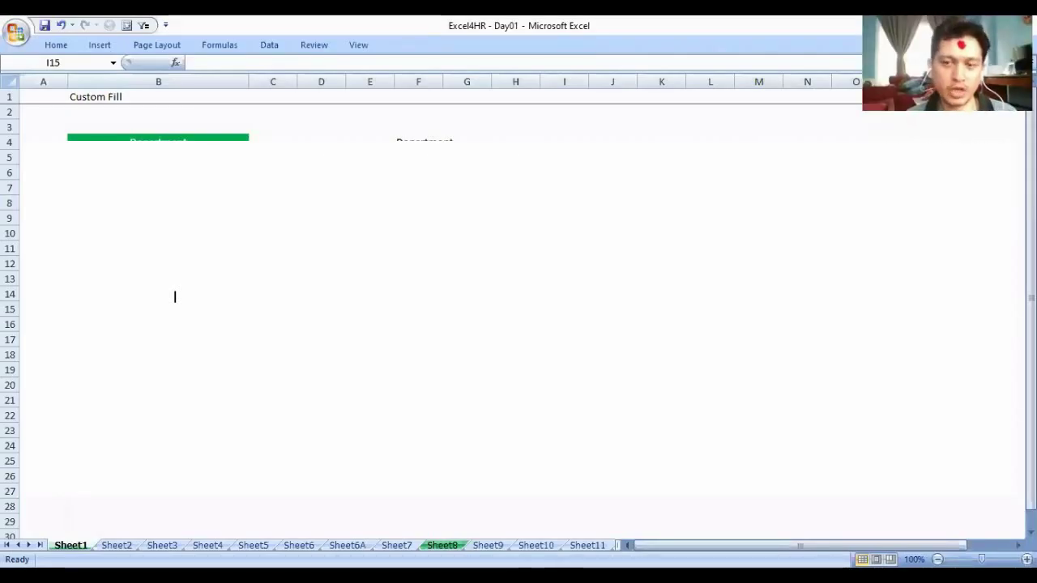
Enter the value 1 in cell L5, beside the numbers in column J
left_click(613, 157)
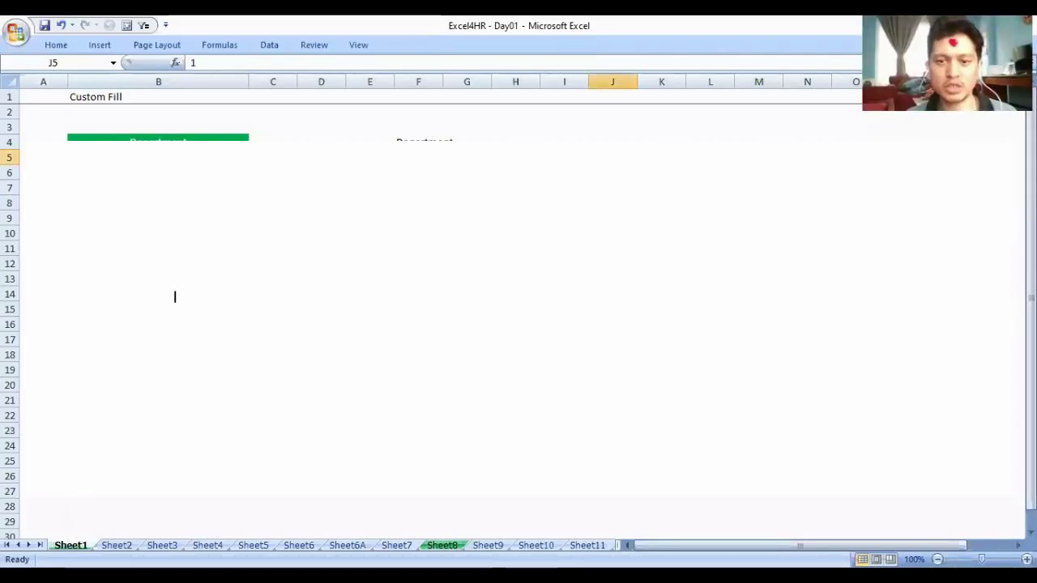
key("ctrl+shift+Down")
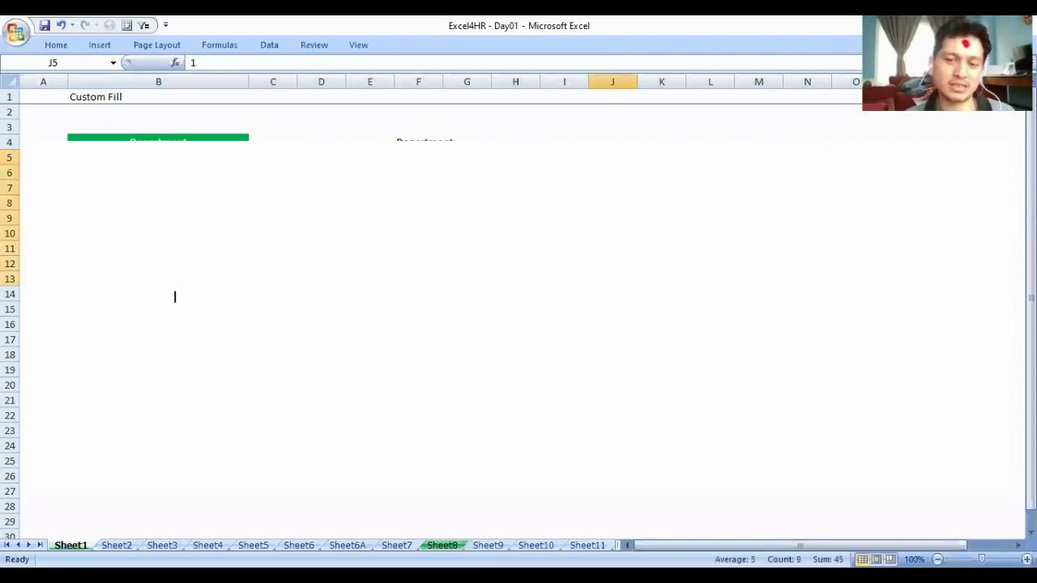
left_click(711, 249)
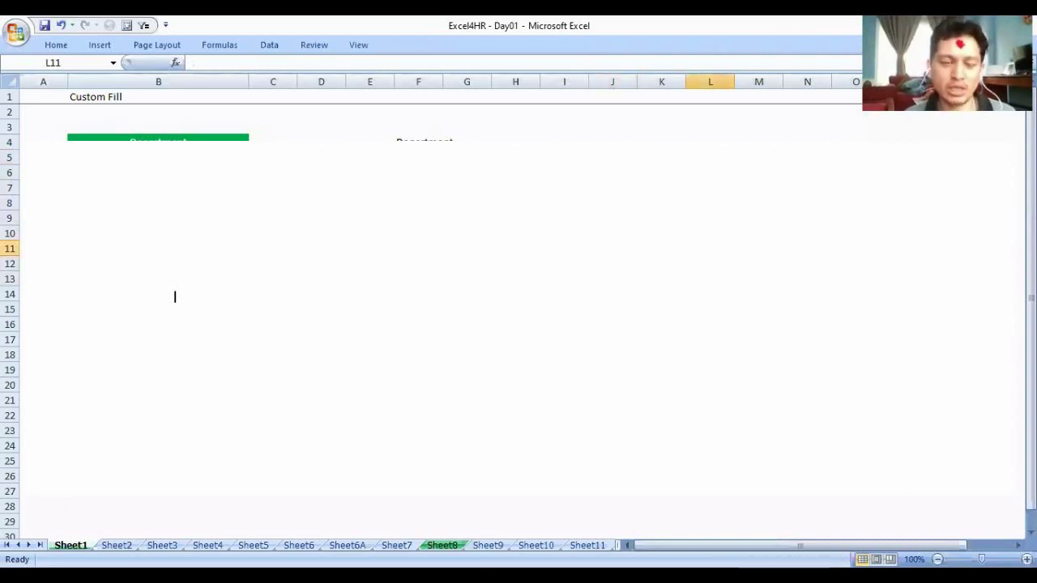
key("Up")
key("Up")
key("Up")
key("Up")
key("Up")
key("Up")
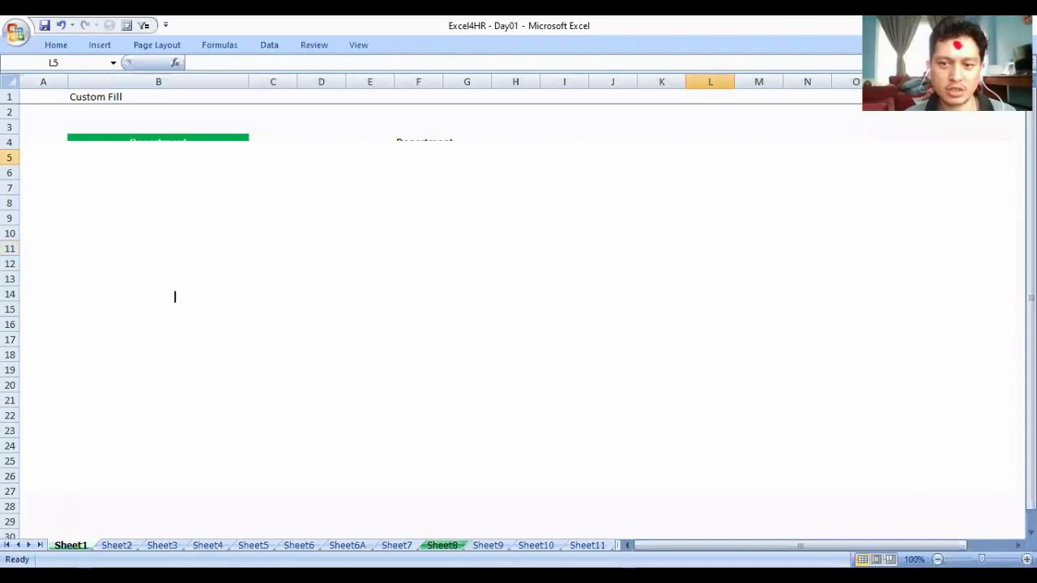
type("1")
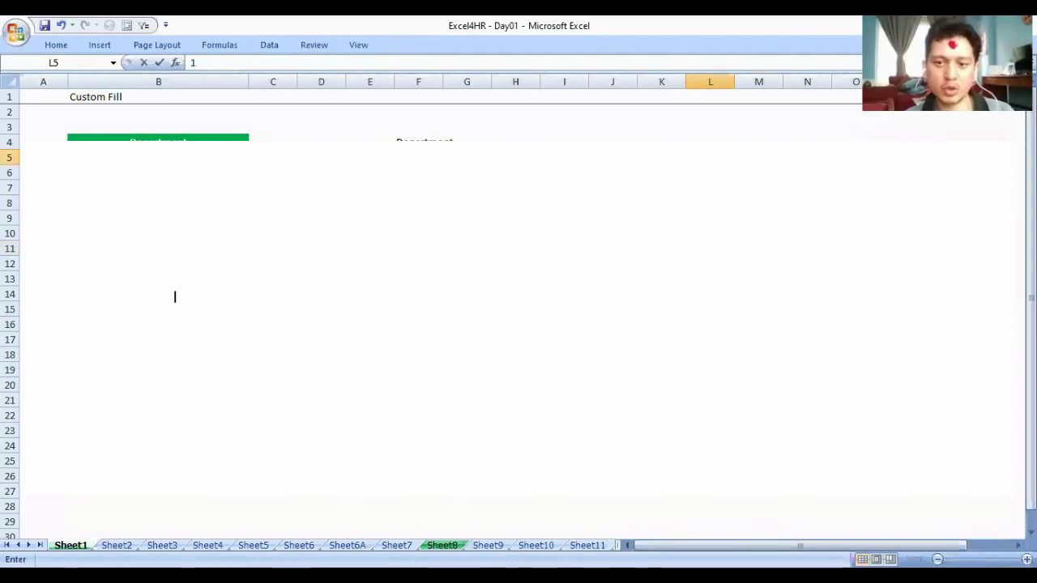
left_click(759, 203)
Drag L5's fill handle to copy the 1 down through L11, then reselect L5
left_click(612, 157)
left_click_drag(613, 157, 612, 188)
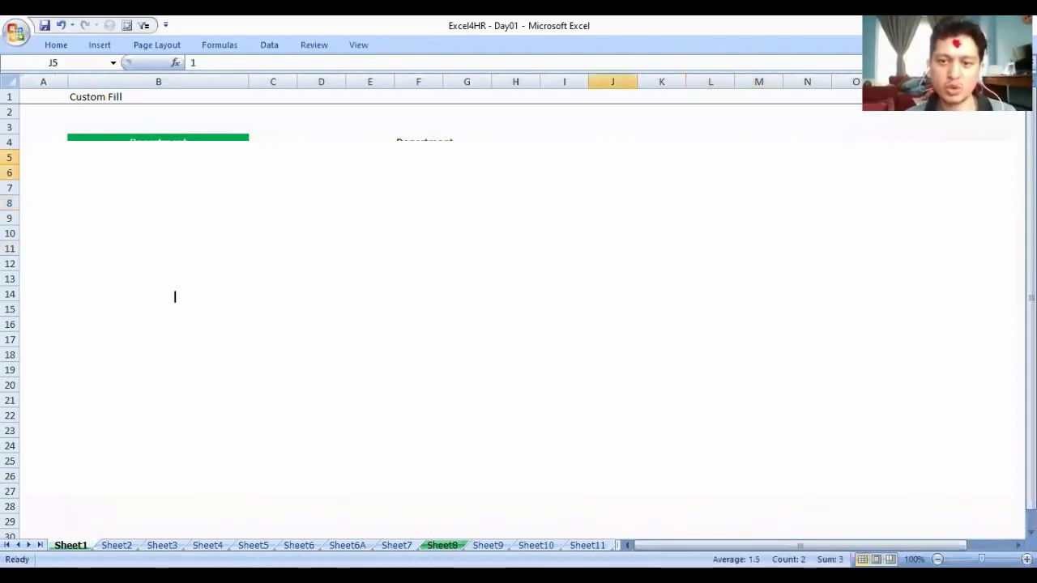
left_click(711, 157)
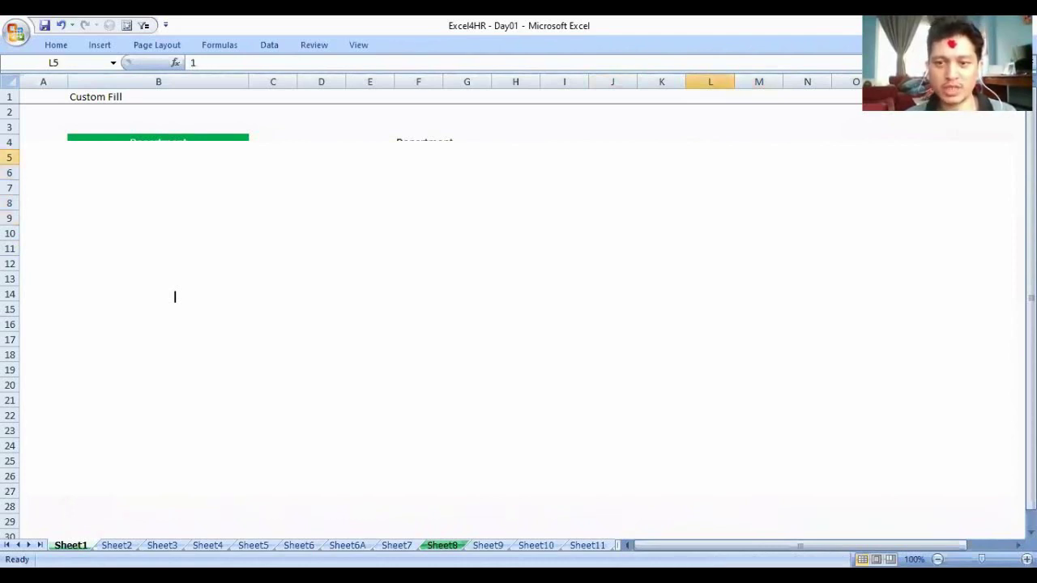
left_click_drag(735, 165, 734, 255)
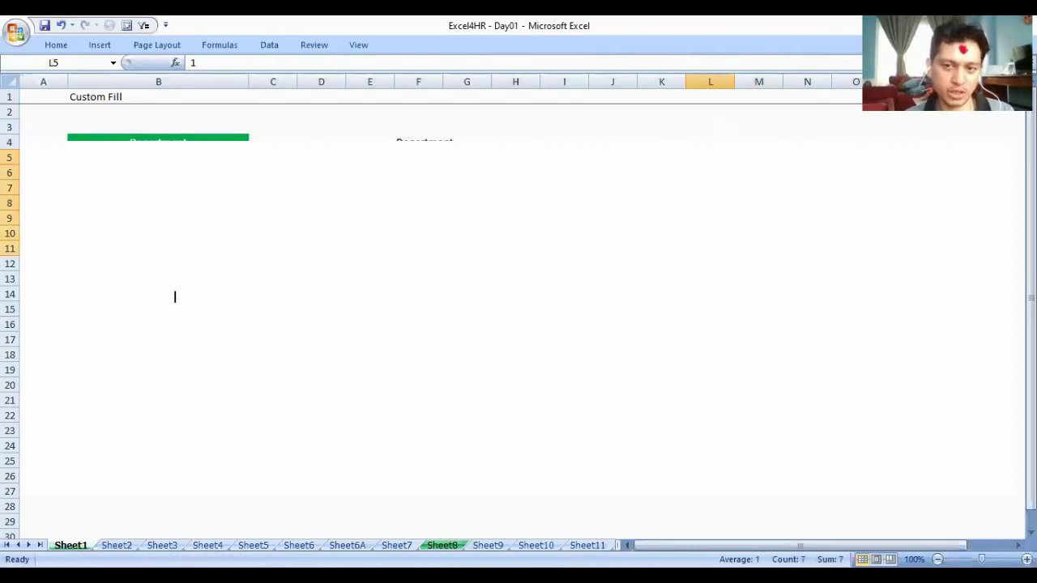
key("ctrl+z")
left_click_drag(613, 157, 613, 264)
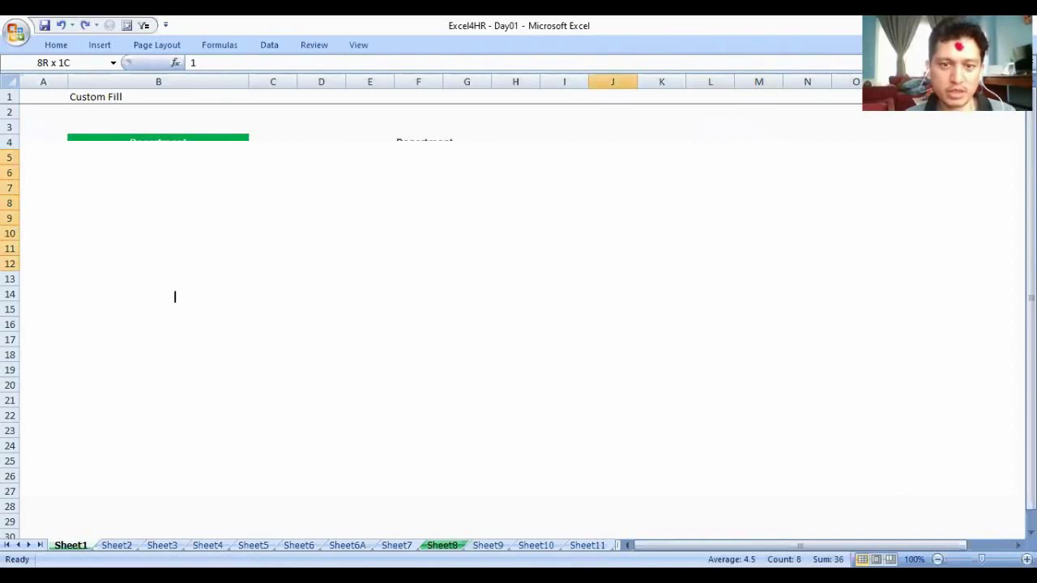
left_click(758, 248)
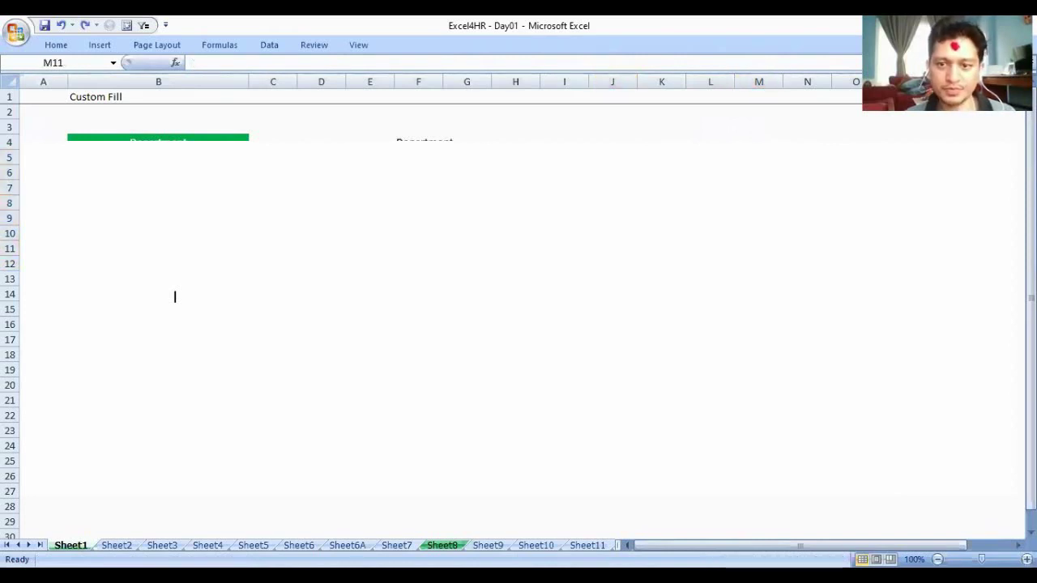
left_click(710, 157)
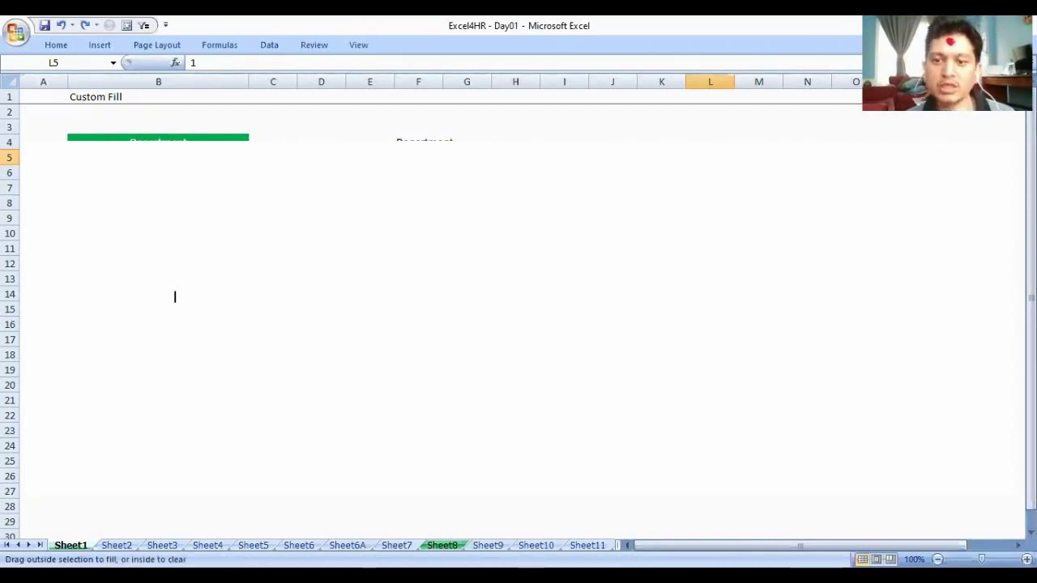
Fill L5:L11 as the series 1 to 7, then check ranges in columns J and L
left_click_drag(735, 164, 711, 248)
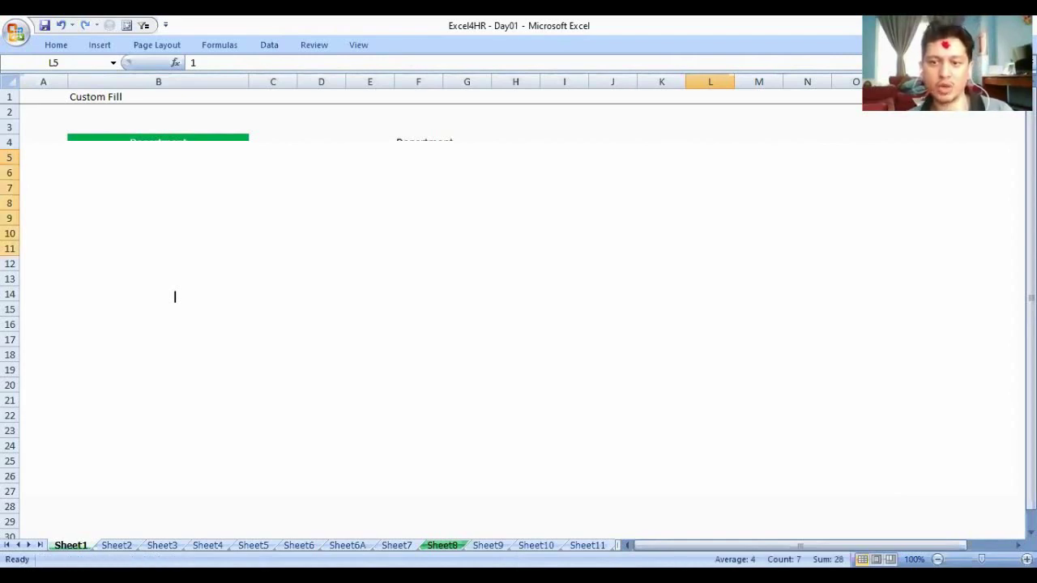
key("ctrl+z")
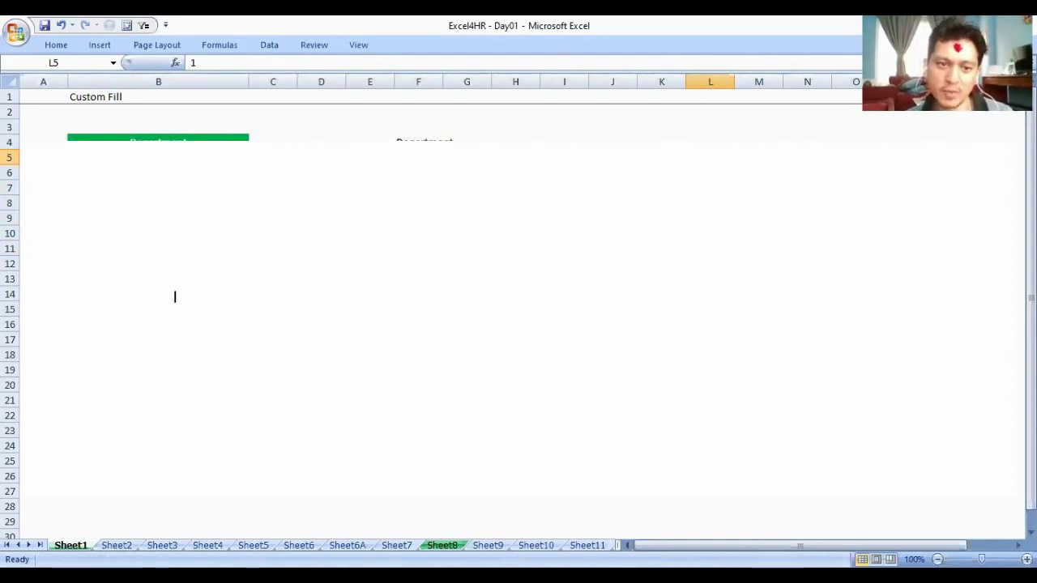
left_click_drag(612, 158, 612, 296)
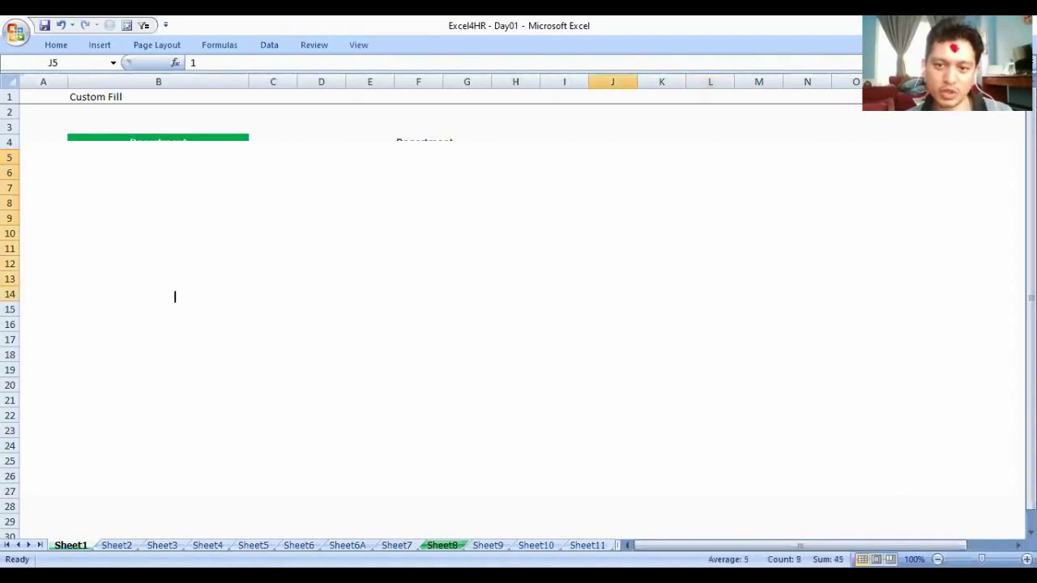
left_click_drag(710, 157, 709, 295)
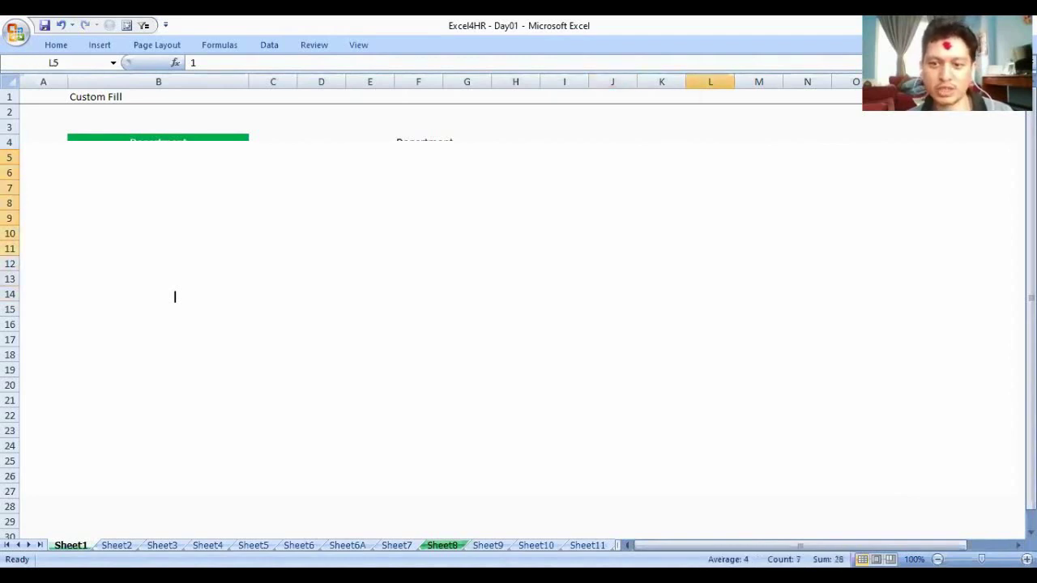
left_click(713, 137)
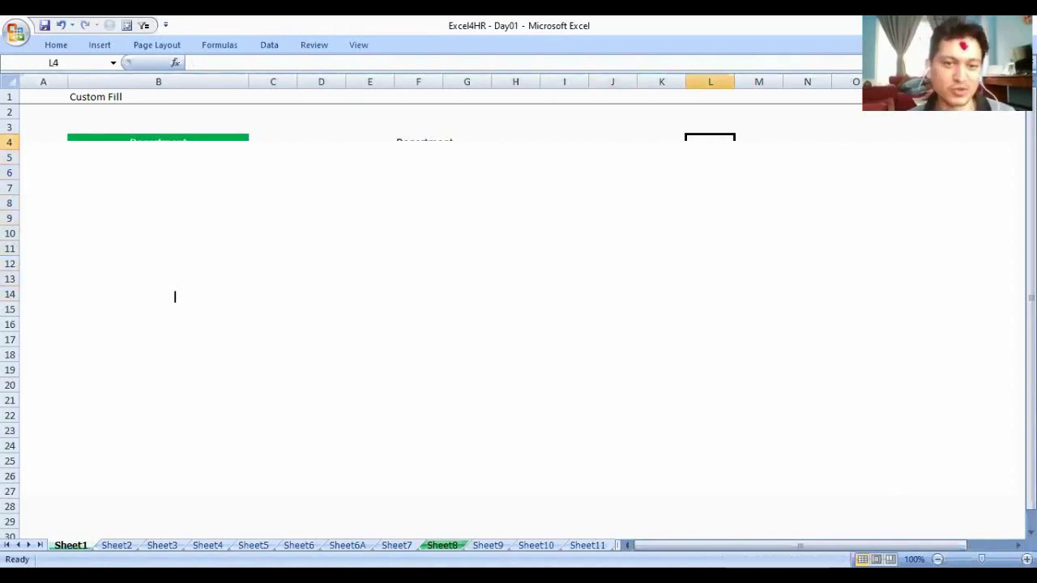
left_click(515, 203)
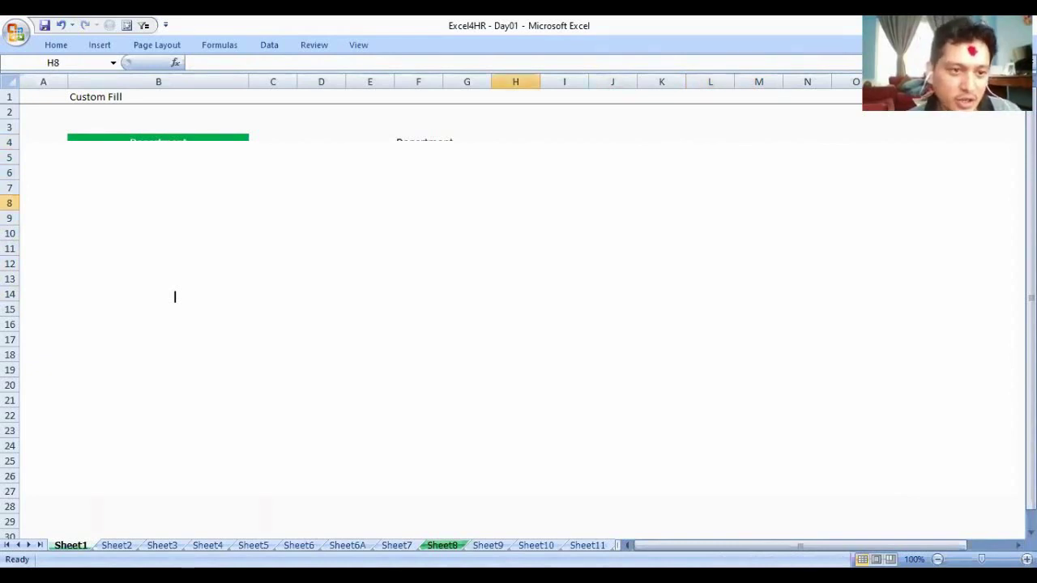
left_click(418, 234)
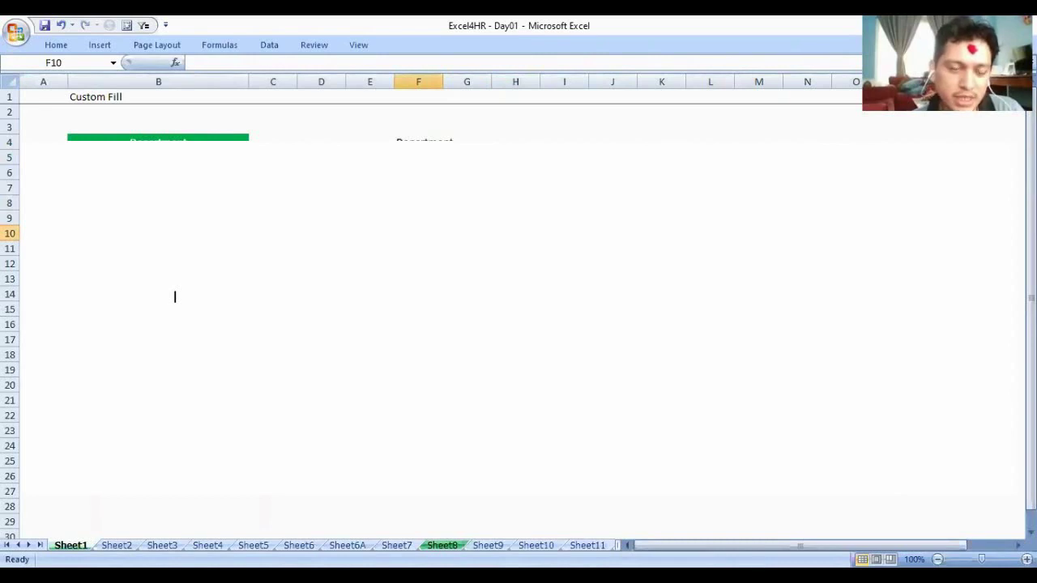
Insert today's date 7/25/2020 in H9 with Ctrl+; and fill consecutive dates down to H14
left_click(516, 218)
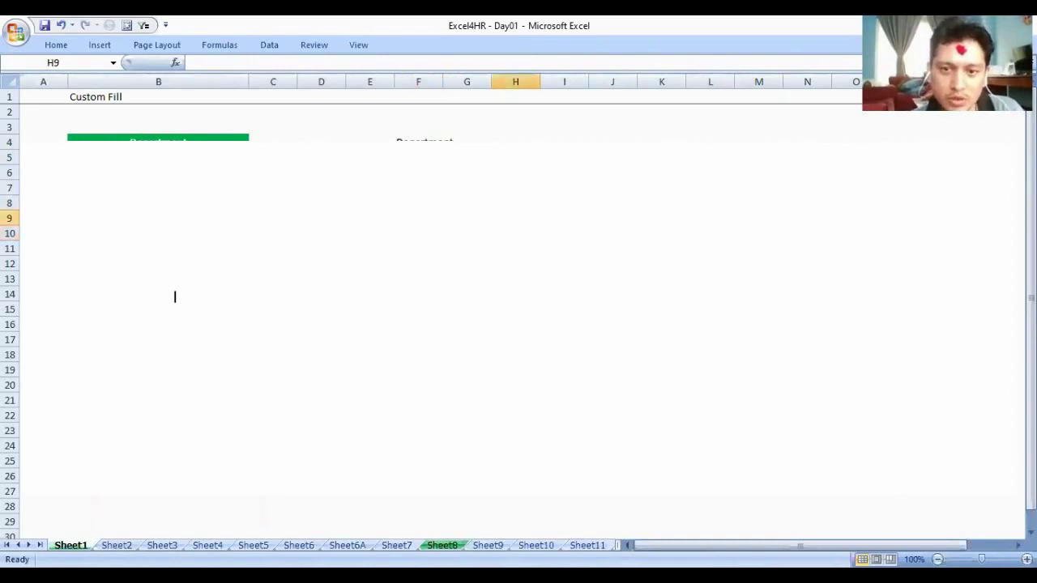
key("ctrl+semicolon")
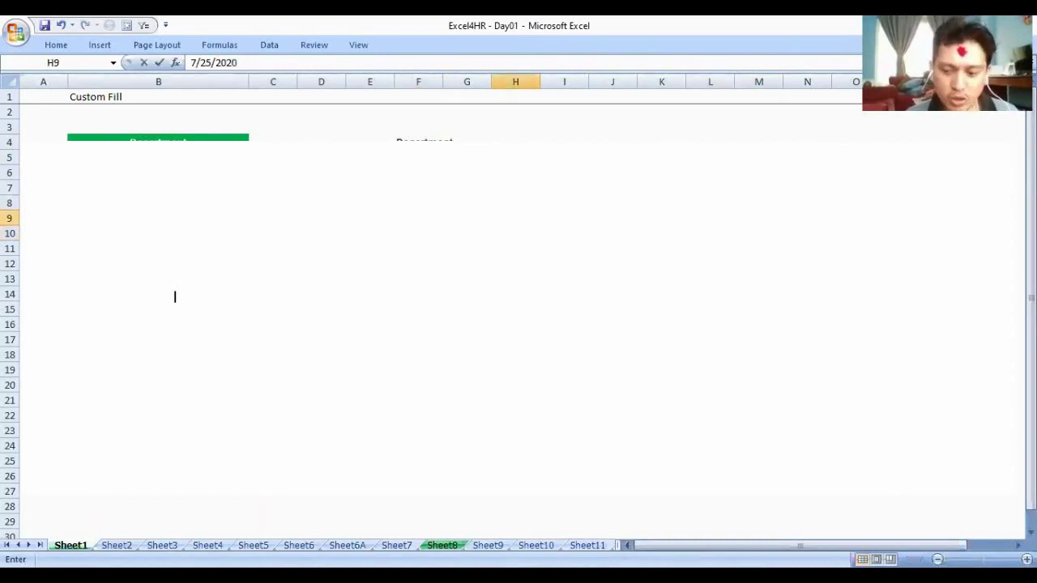
key("Return")
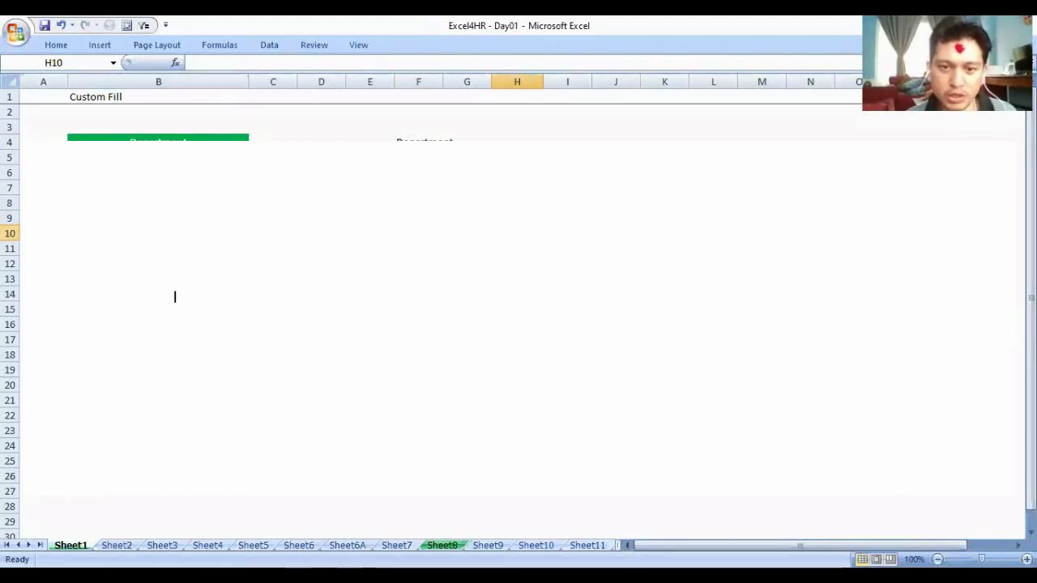
key("Up")
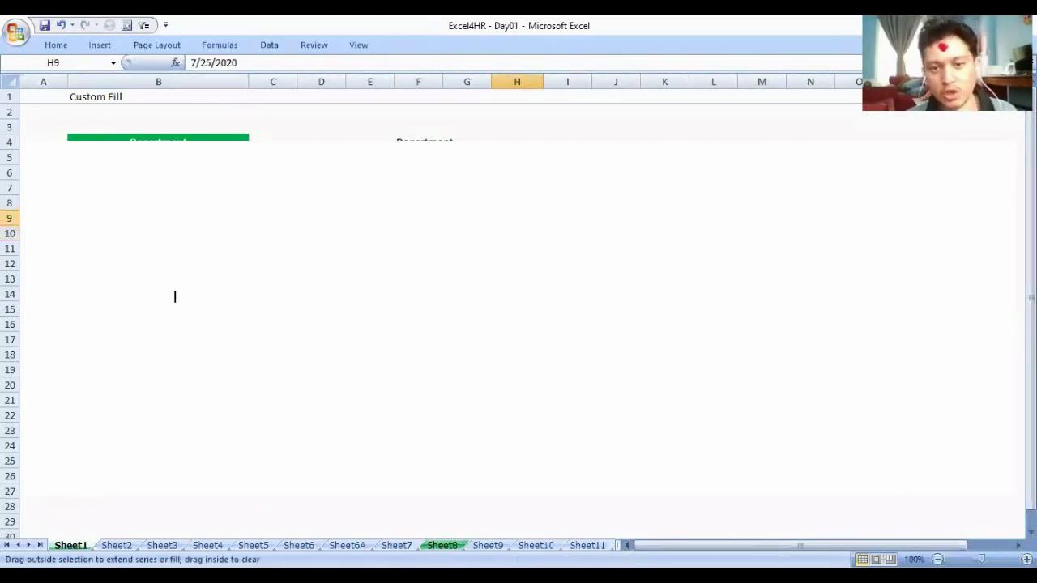
left_click_drag(543, 226, 517, 295)
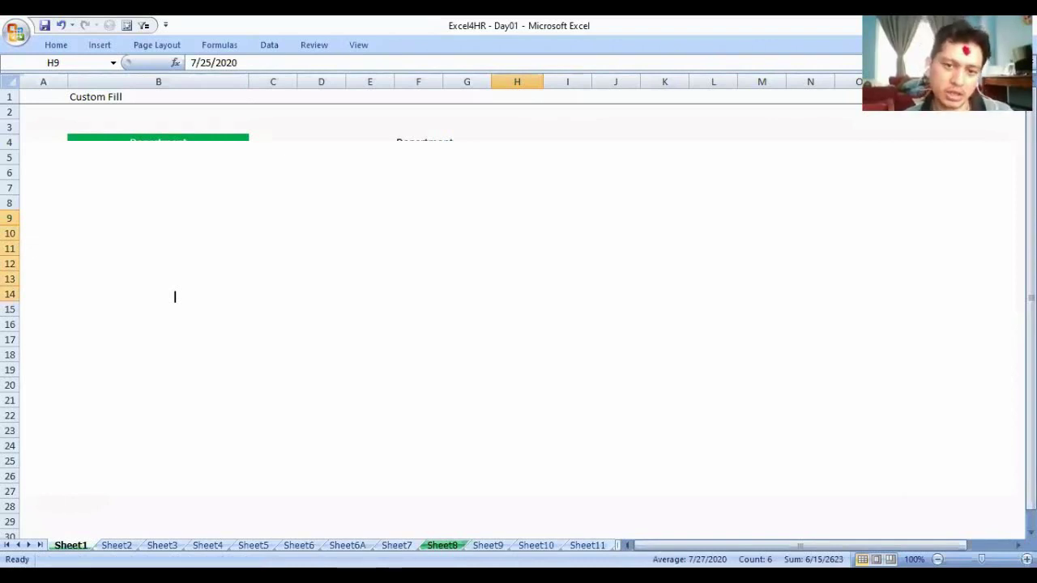
key("Up")
key("Up")
key("Up")
key("Up")
key("Right")
key("Right")
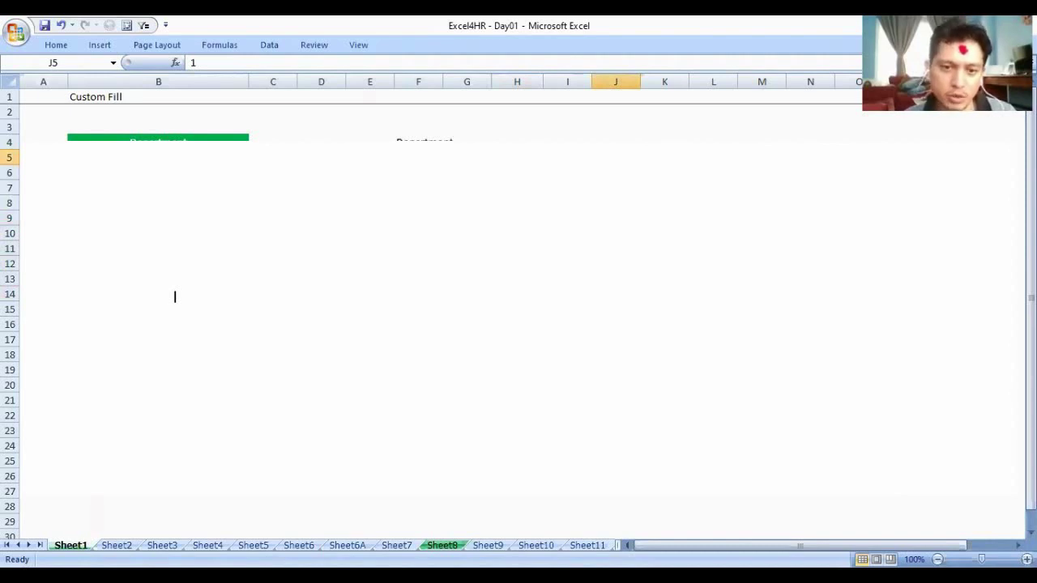
Insert today's date 7/25/2020 into cell E19 with Ctrl+;
left_click(369, 370)
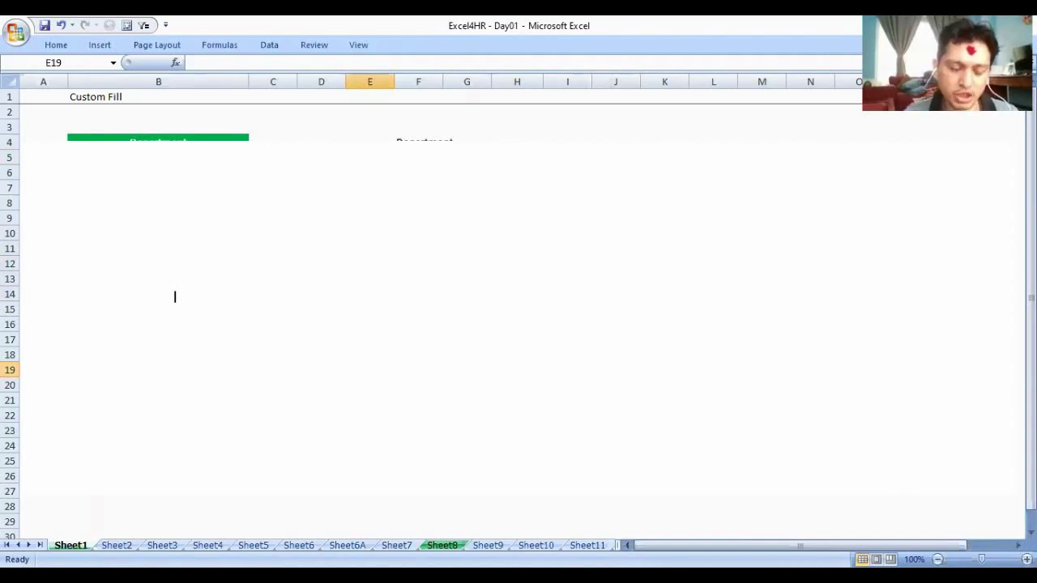
key("ctrl+semicolon")
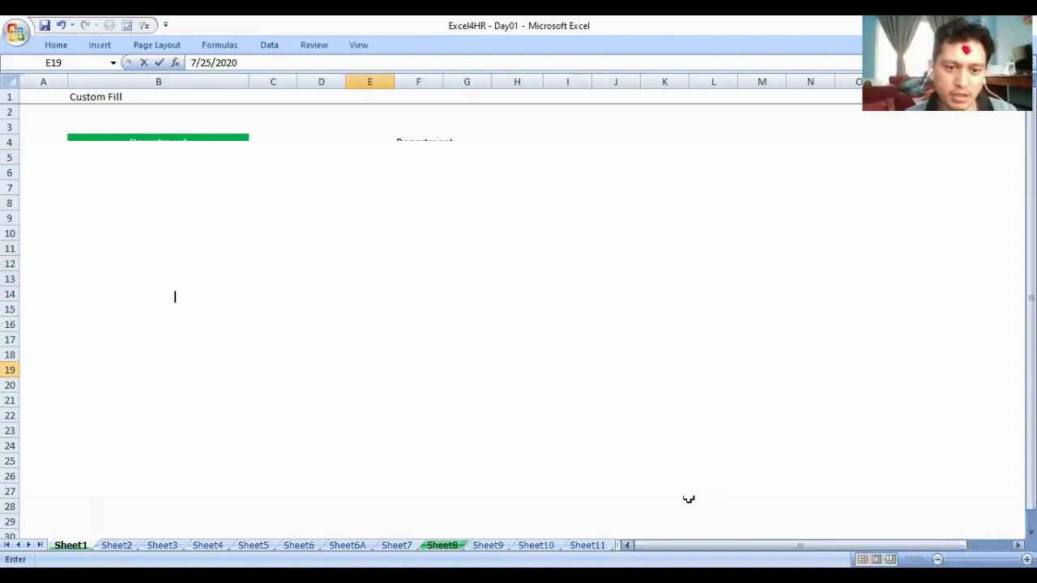
left_click(520, 461)
Label cell E17 above the date with the text CTRL ;
left_click(371, 340)
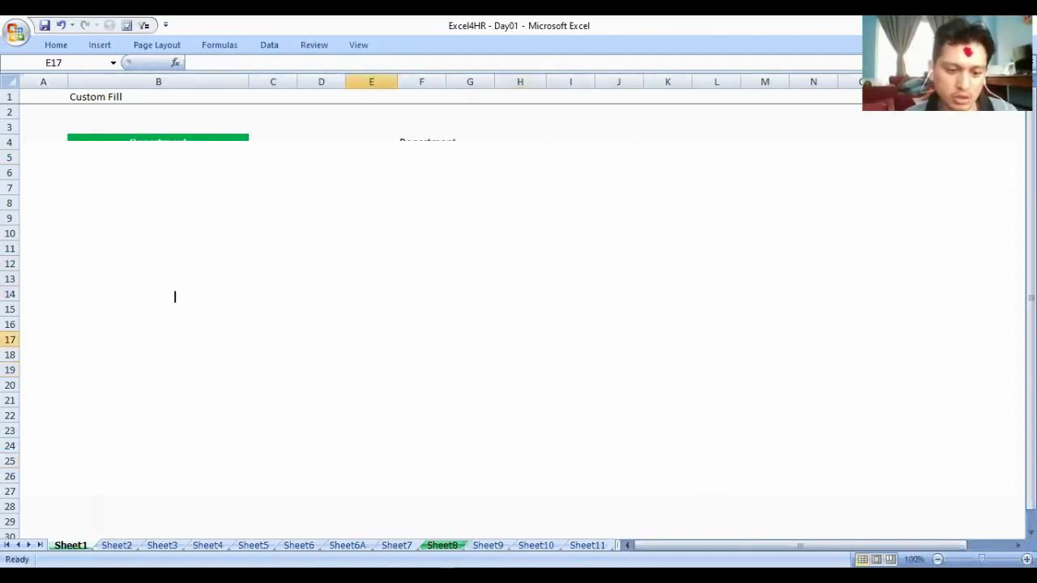
type("CTRL ;")
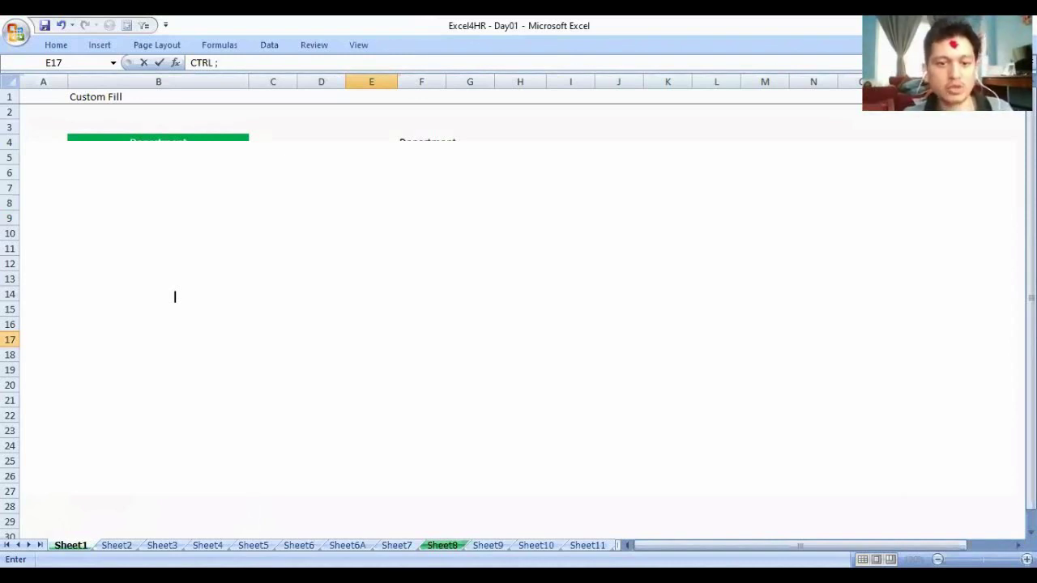
key("Return")
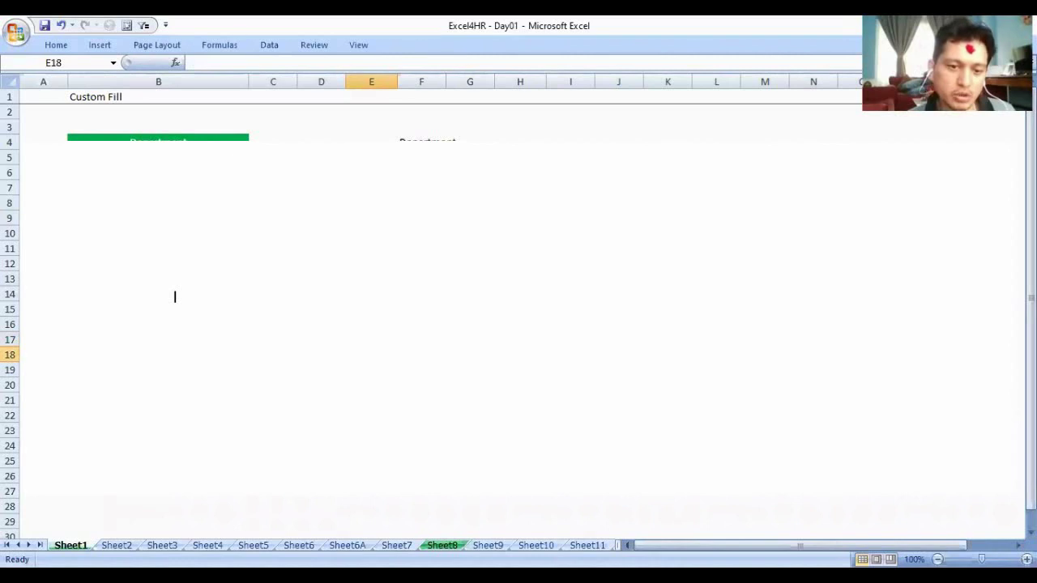
key("Down")
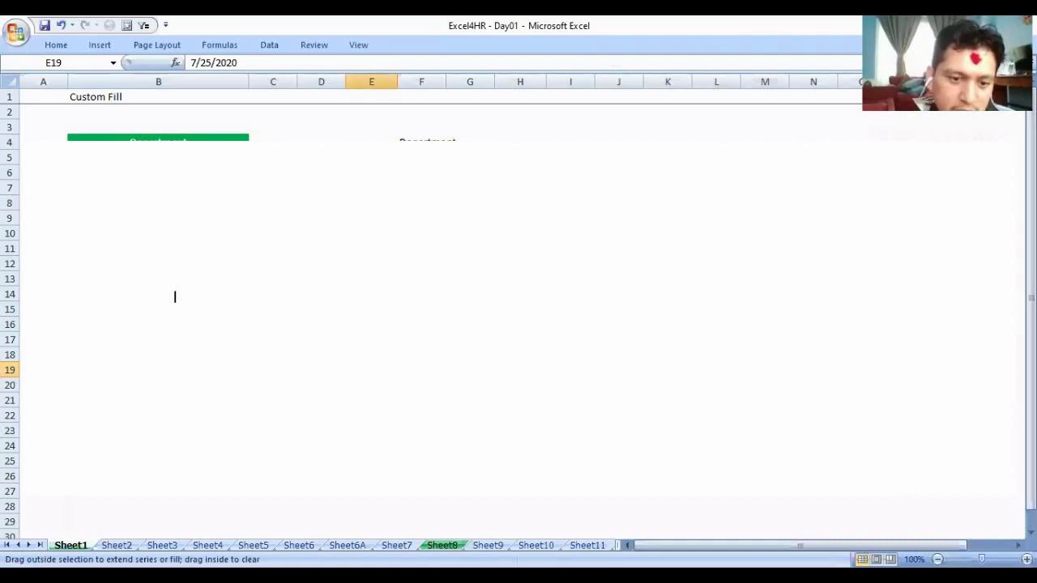
scroll(174, 297, "down", 5)
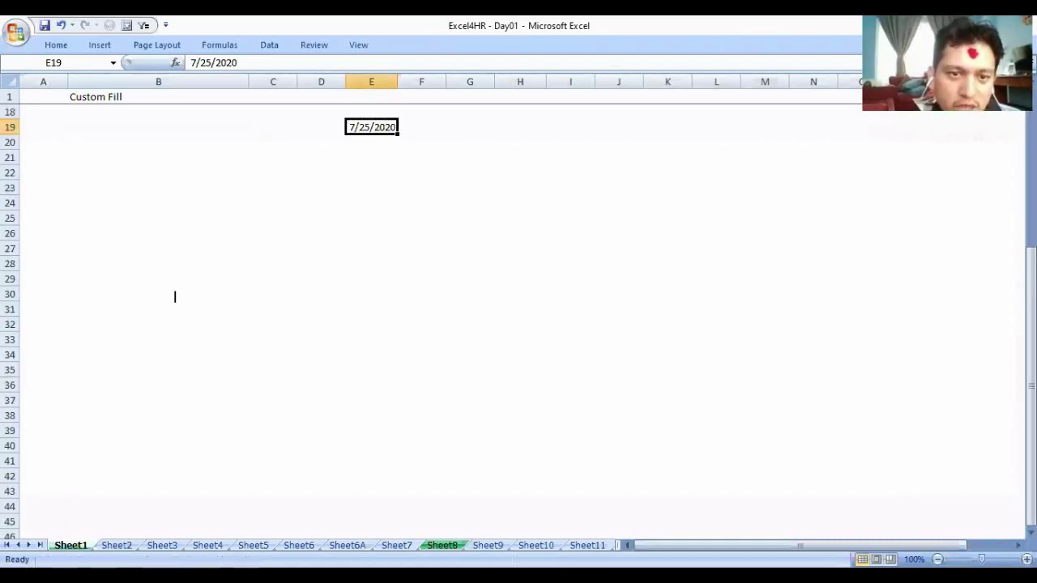
scroll(174, 297, "up", 3)
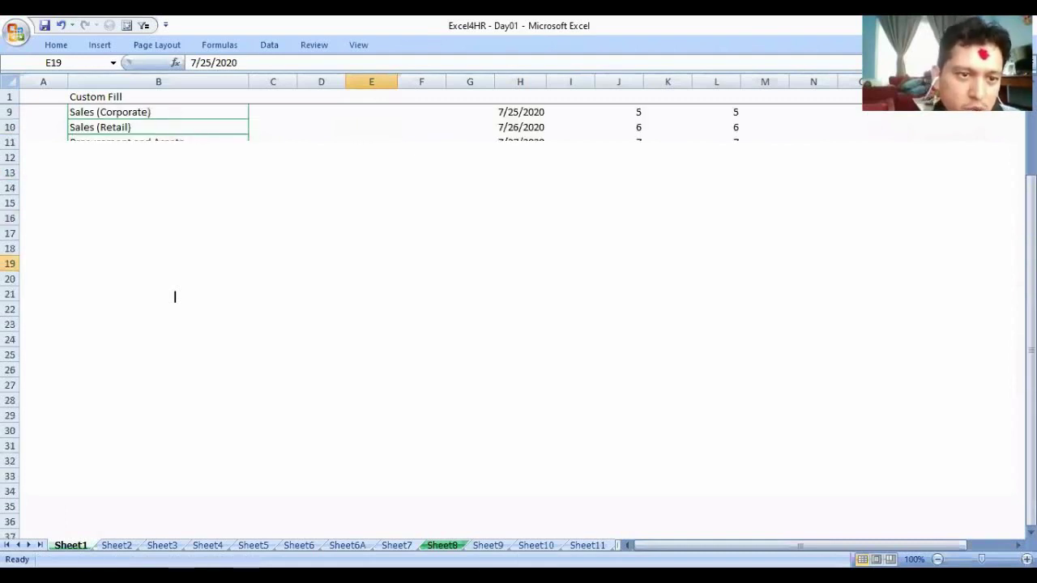
Keep the ribbon permanently expanded and view the Fill options Down, Right and Up
double_click(54, 46)
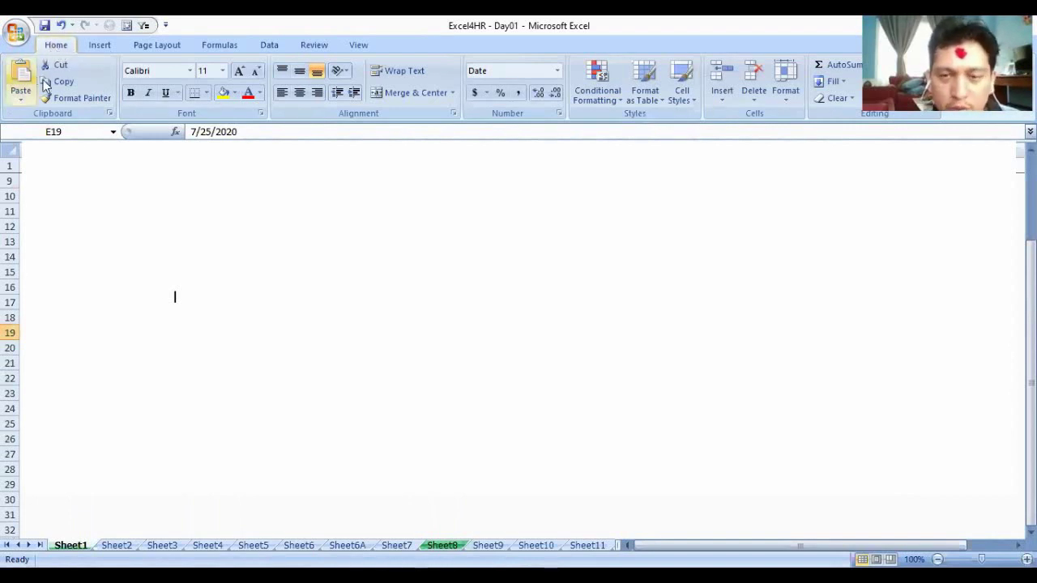
left_click(845, 86)
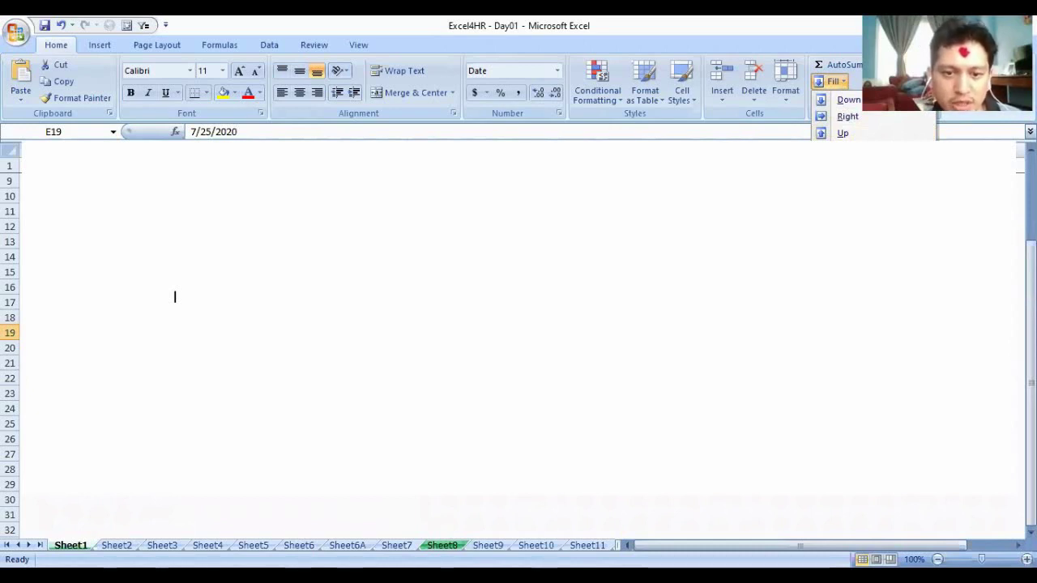
key("Escape")
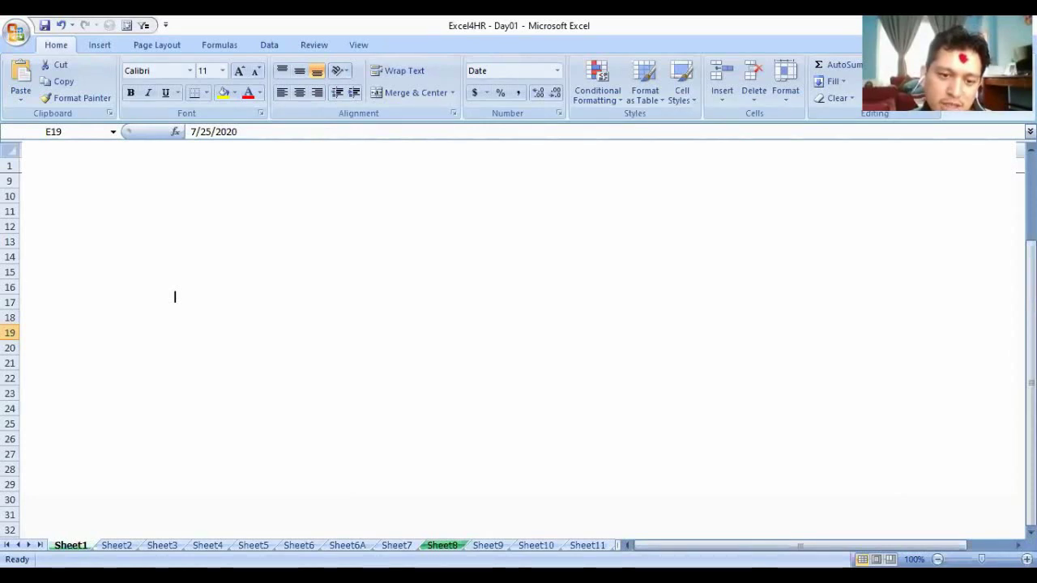
key("ctrl+Down")
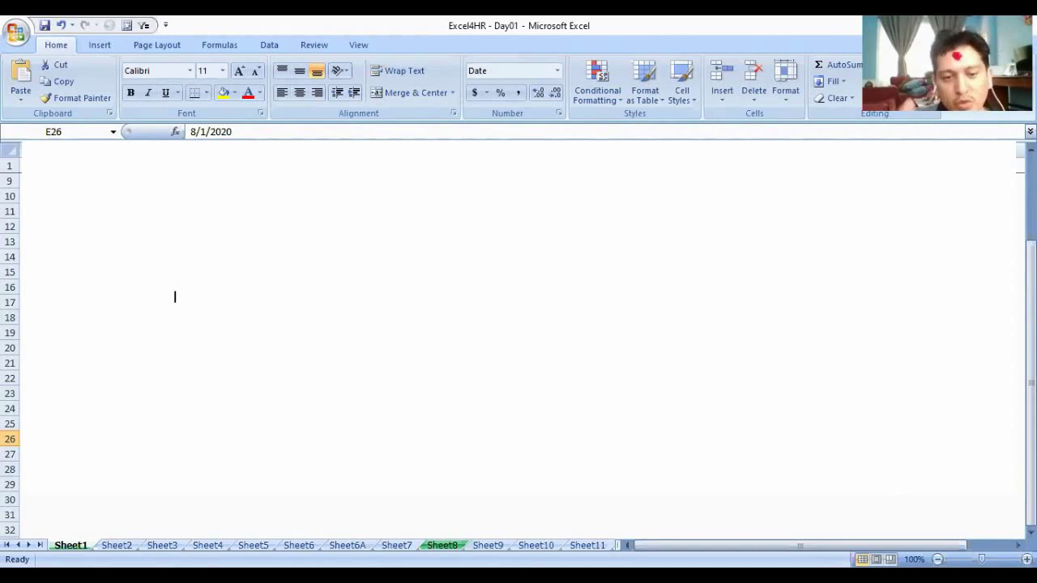
left_click_drag(174, 332, 174, 439)
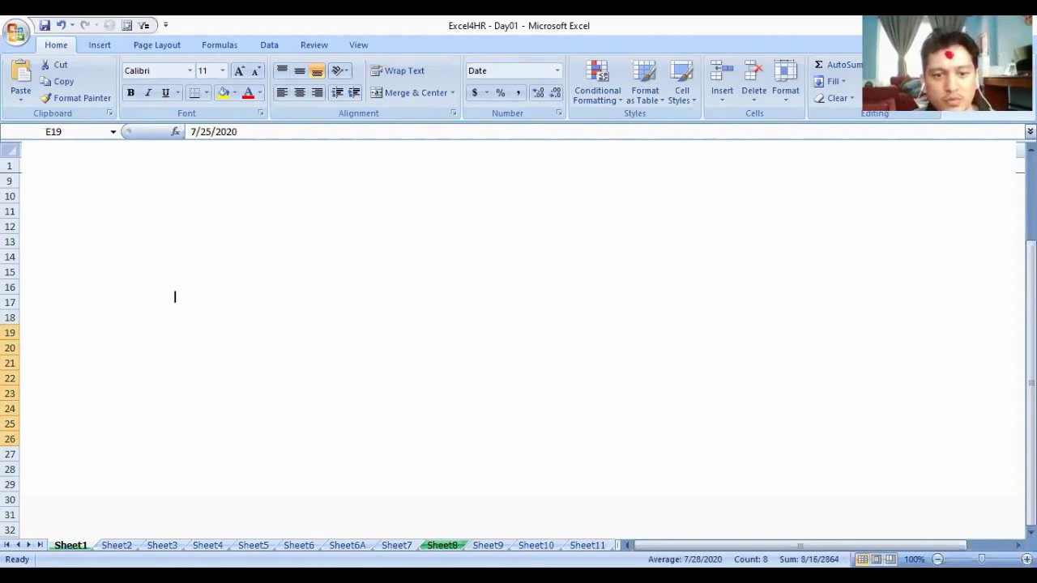
scroll(175, 297, "up", 2)
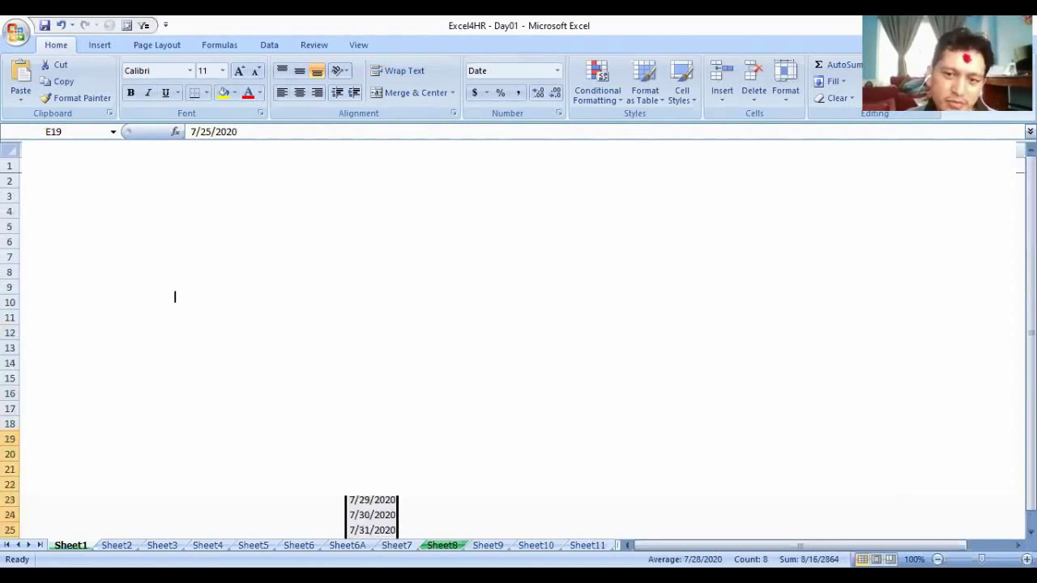
left_click(174, 297)
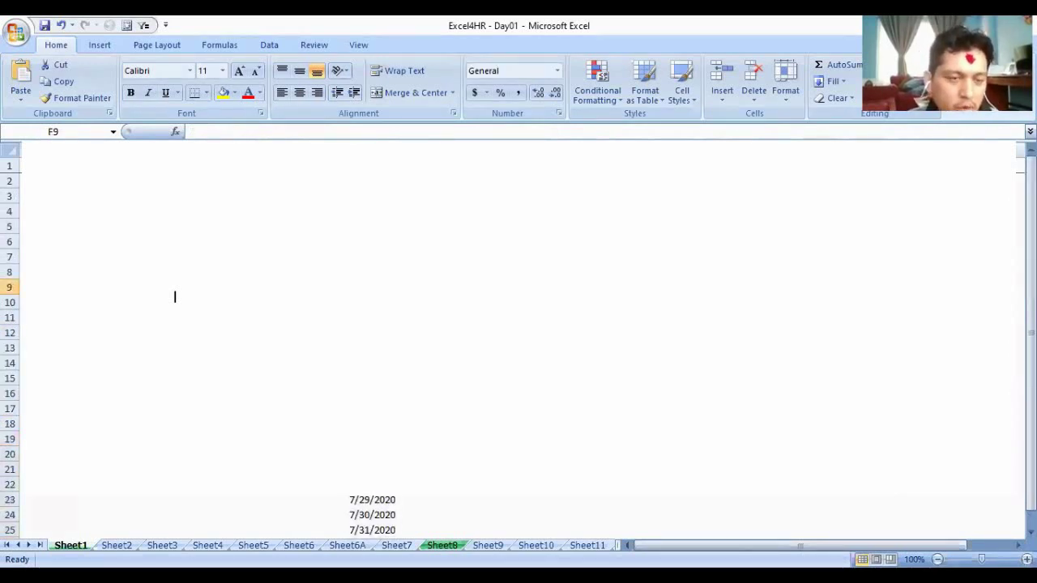
key("ctrl+Home")
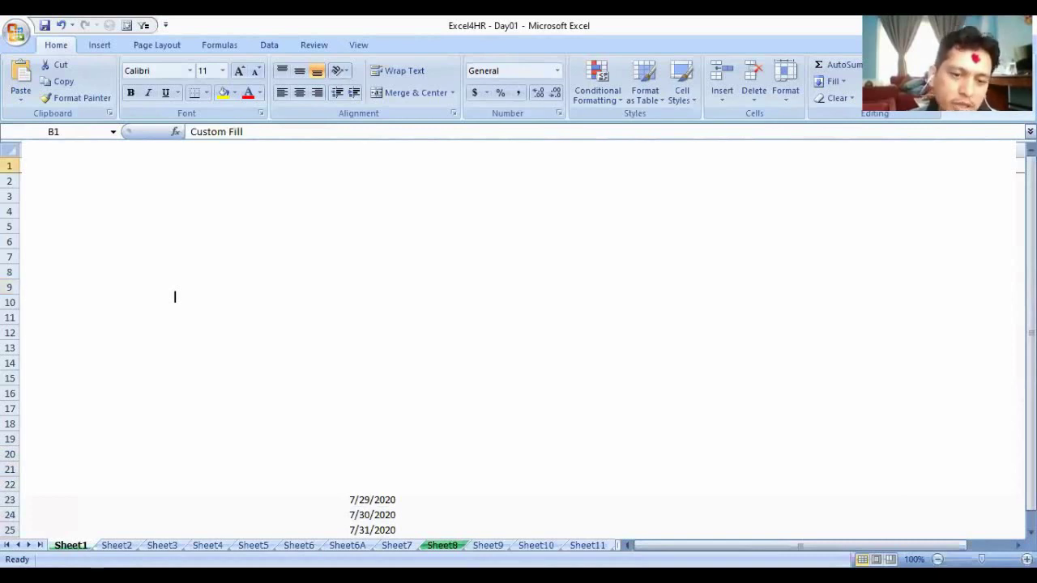
scroll(174, 296, "down", 3)
Enter Jan in H19 and auto-fill the month names down to H33
left_click(174, 296)
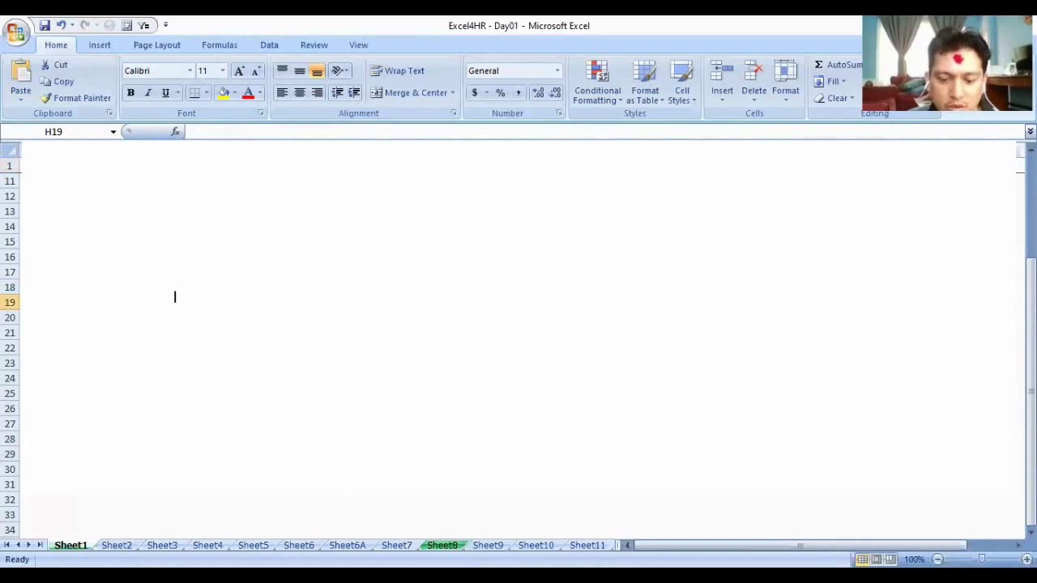
type("1")
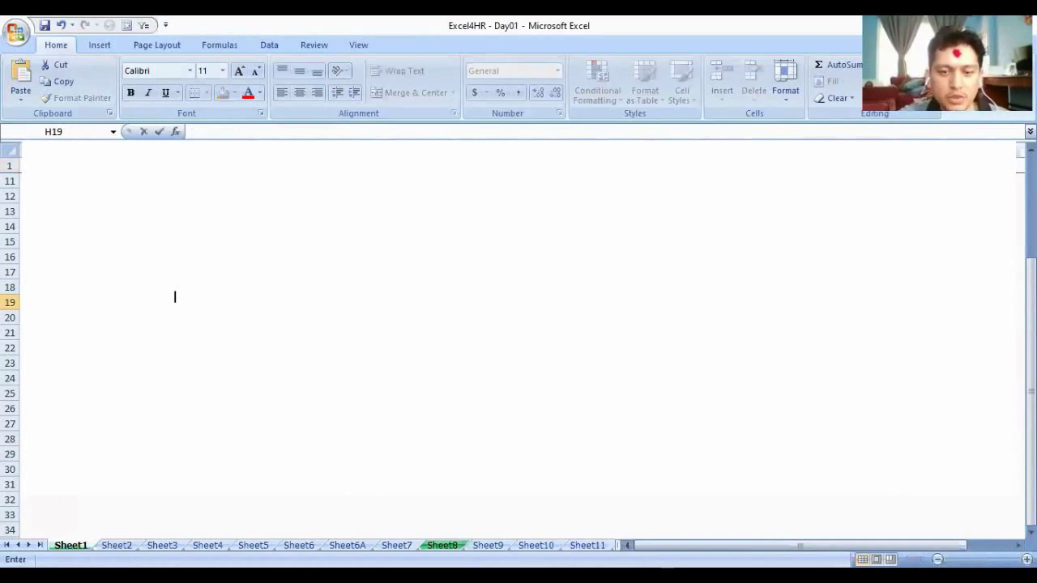
type("an")
key("Return")
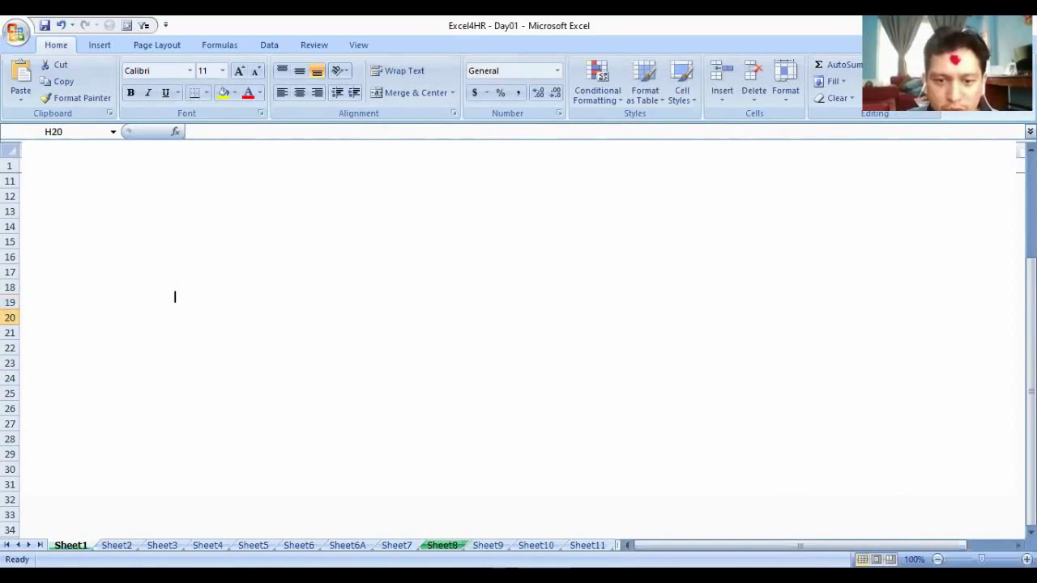
left_click(174, 296)
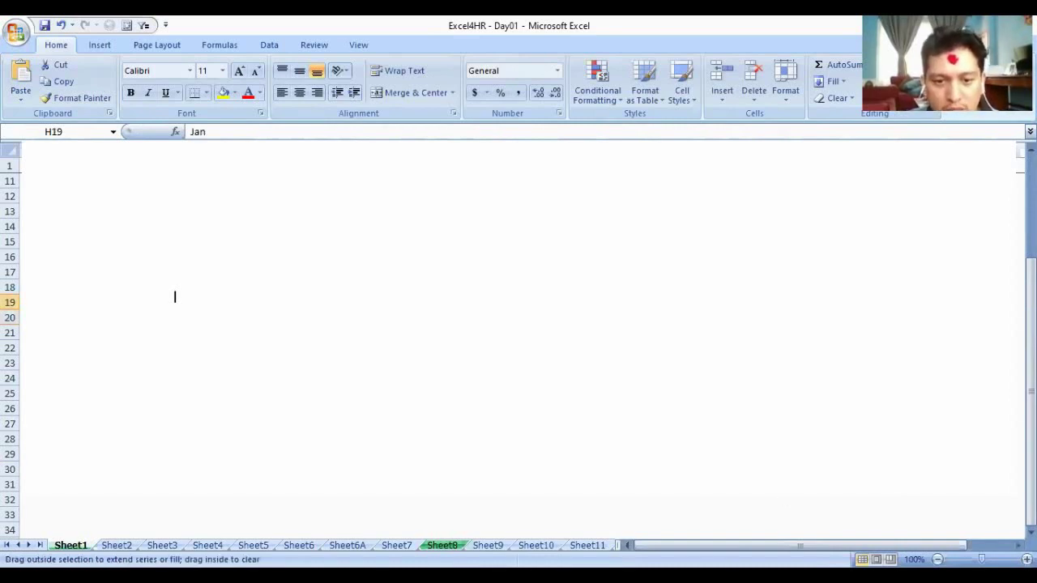
left_click_drag(175, 297, 174, 409)
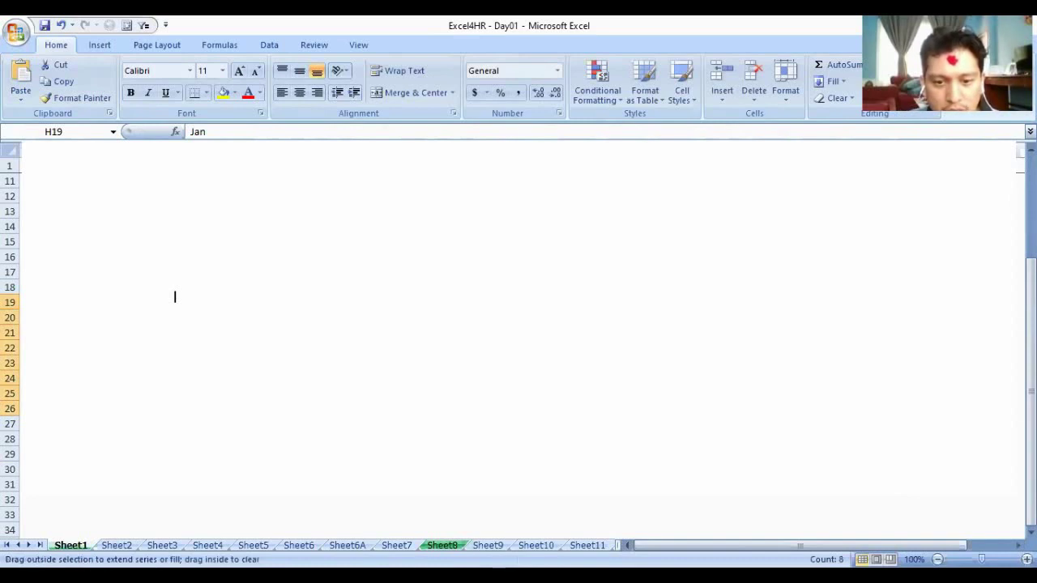
left_click_drag(176, 400, 176, 506)
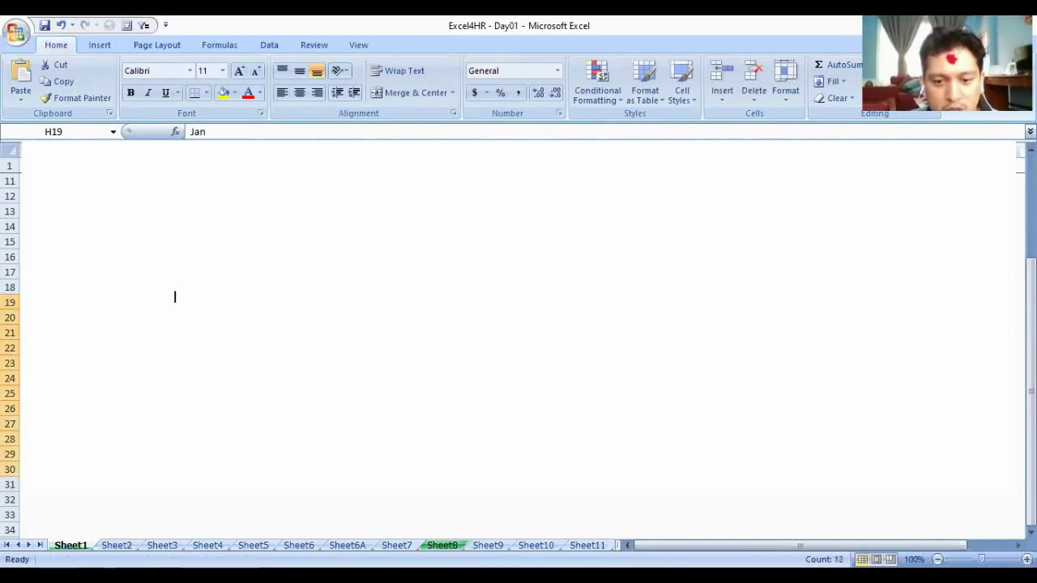
left_click_drag(546, 478, 559, 511)
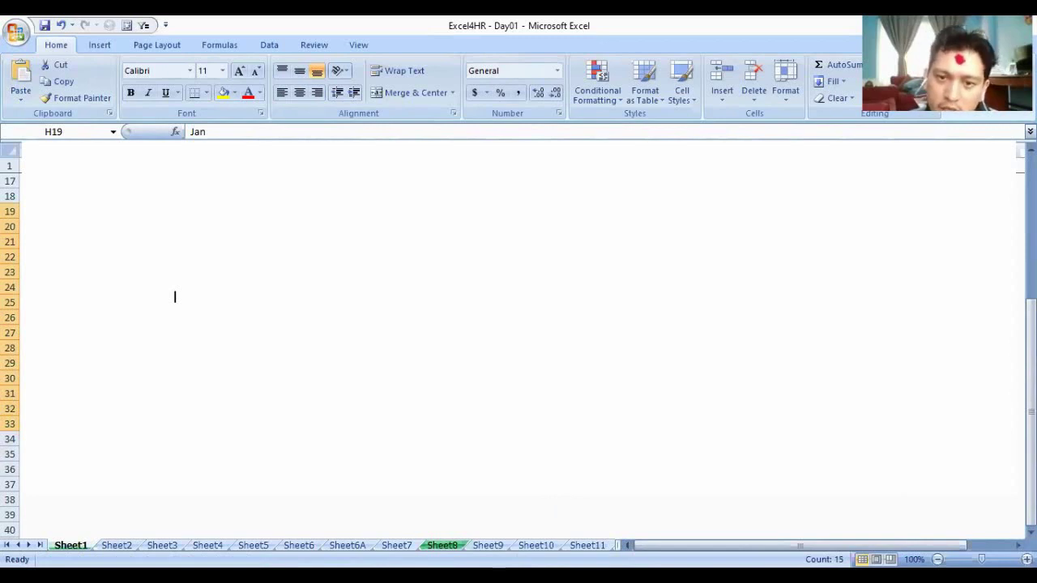
key("Right")
key("Right")
type("B")
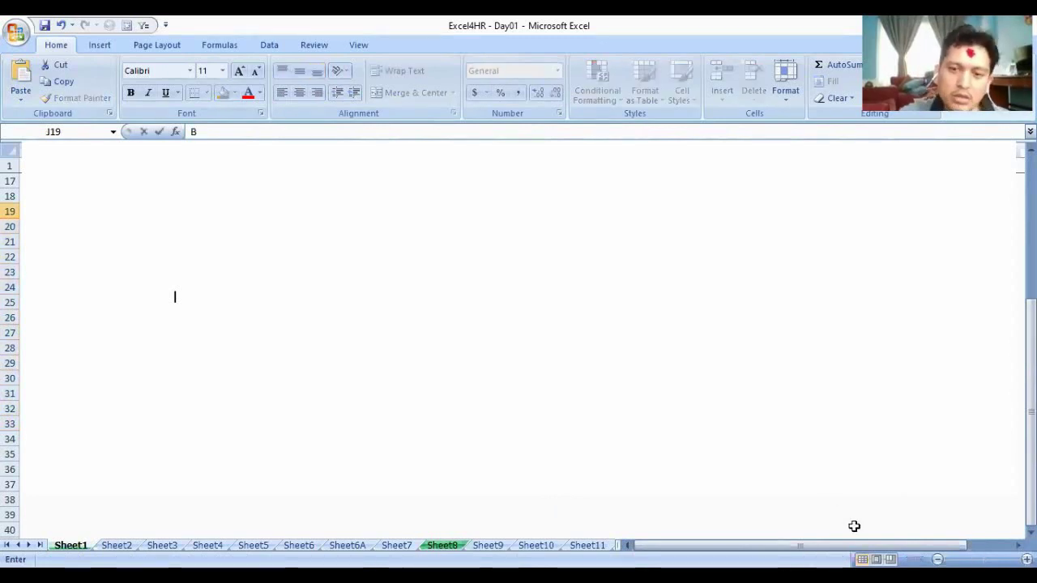
type("aisakh")
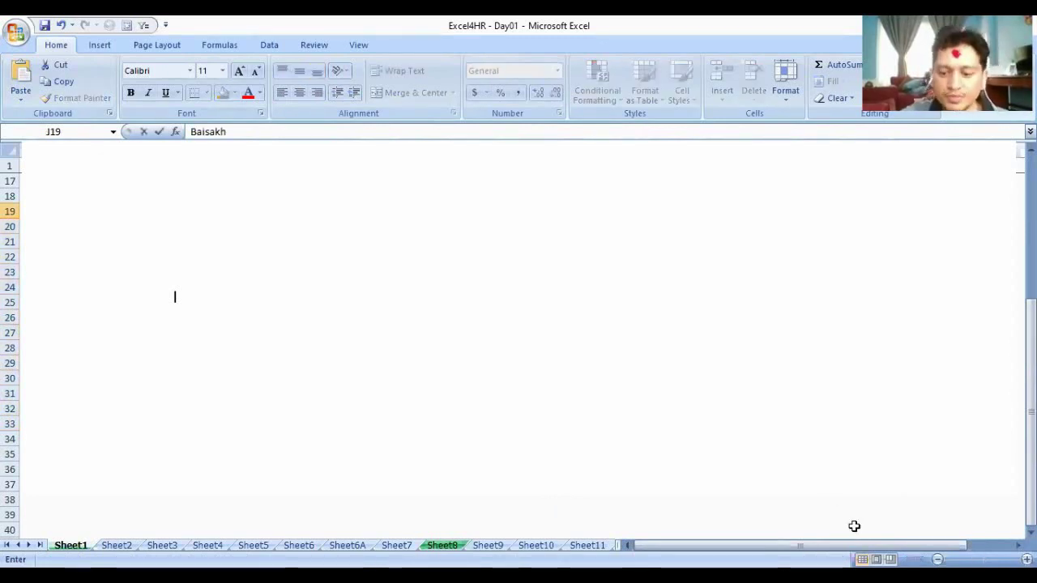
key("Return")
scroll(854, 527, "up", 2)
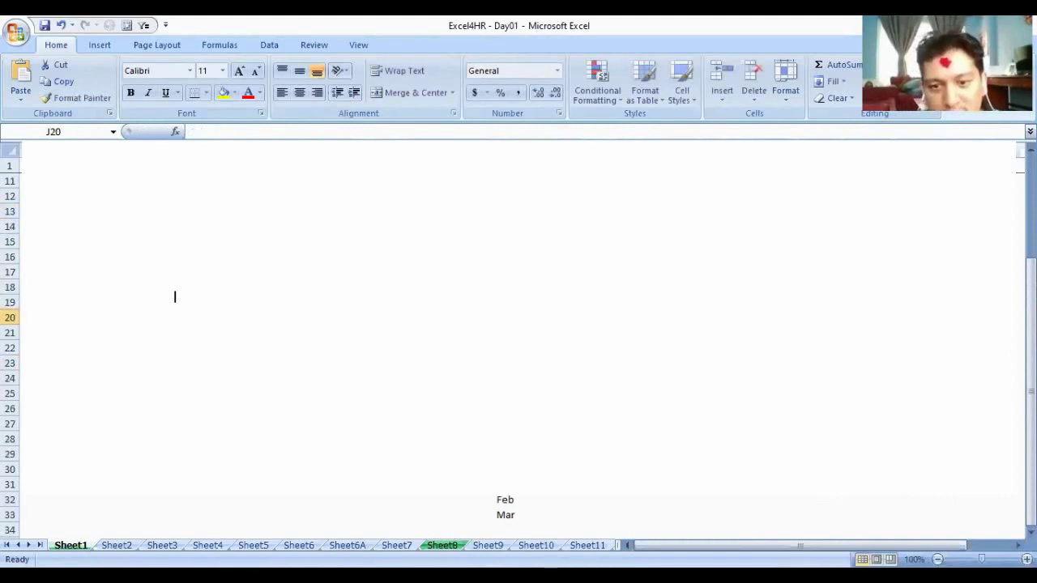
key("Up")
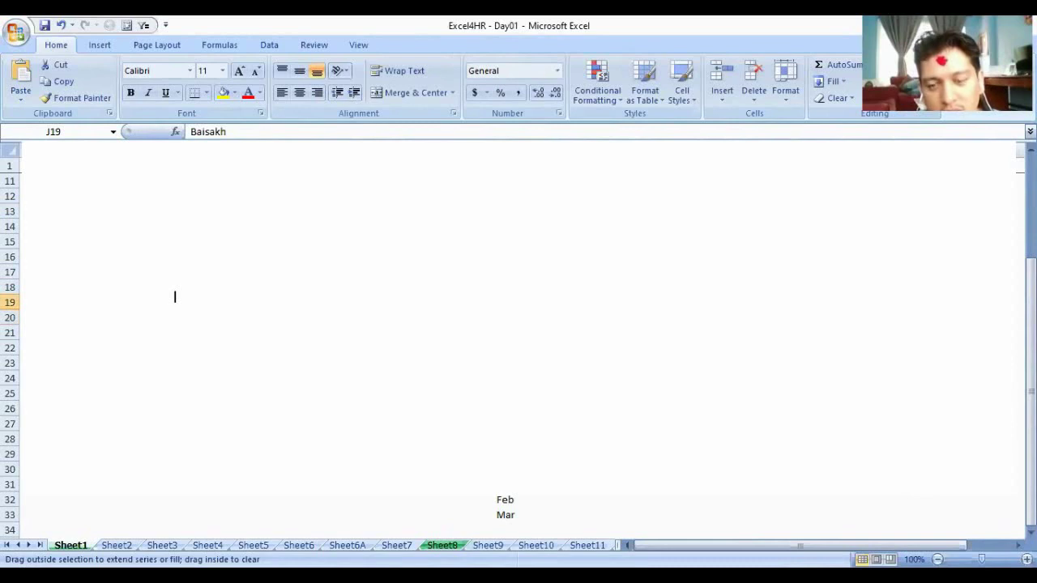
left_click_drag(174, 308, 174, 429)
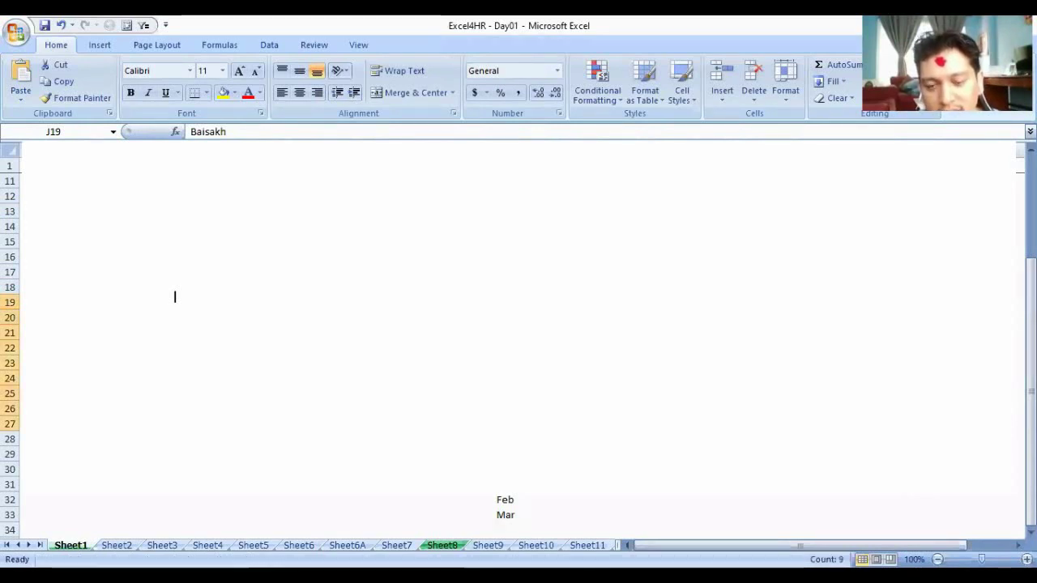
scroll(175, 297, "up", 1)
key("Down")
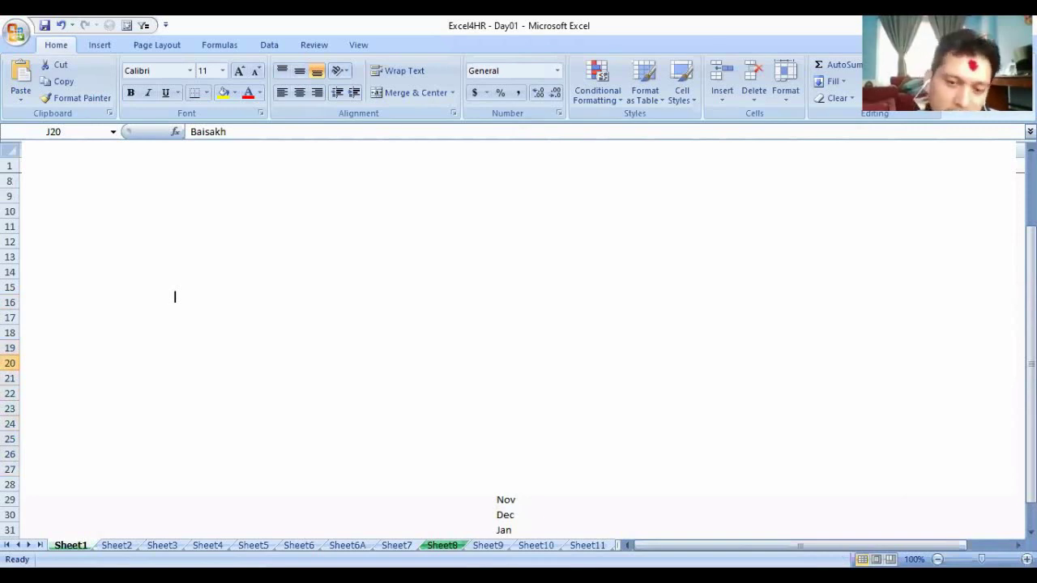
scroll(174, 296, "up", 2)
left_click_drag(81, 226, 81, 379)
key("shift+BackSpace")
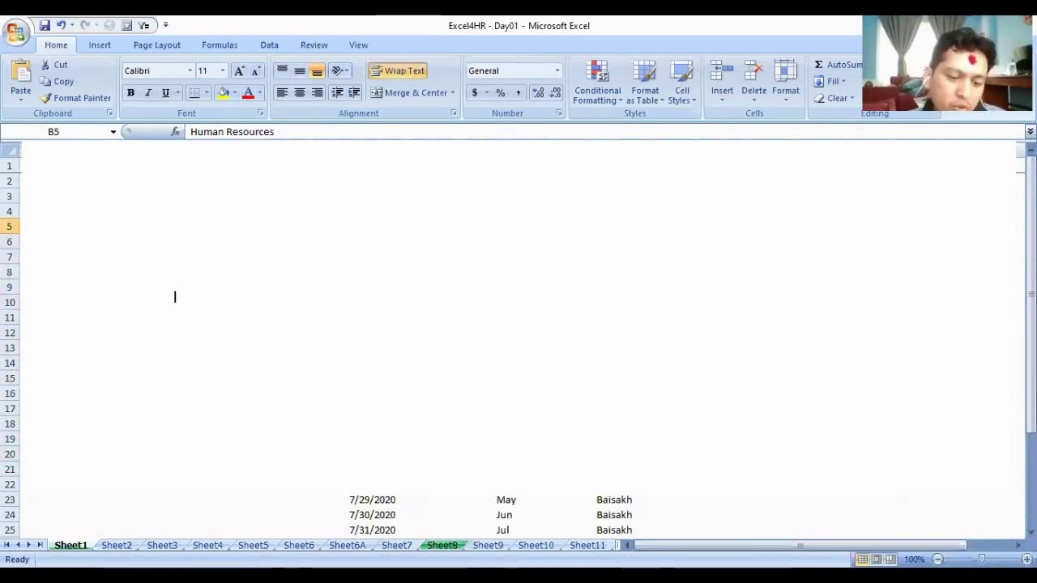
Copy Human Resources from B5 into B22, undoing an extra fill down column B
key("ctrl+c")
key("ctrl+Down")
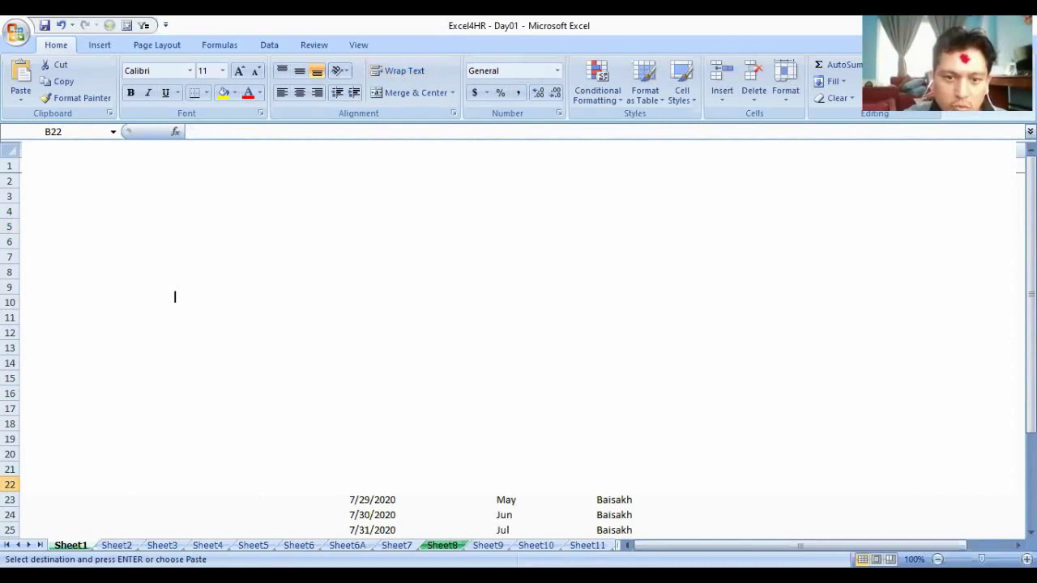
scroll(175, 297, "down", 1)
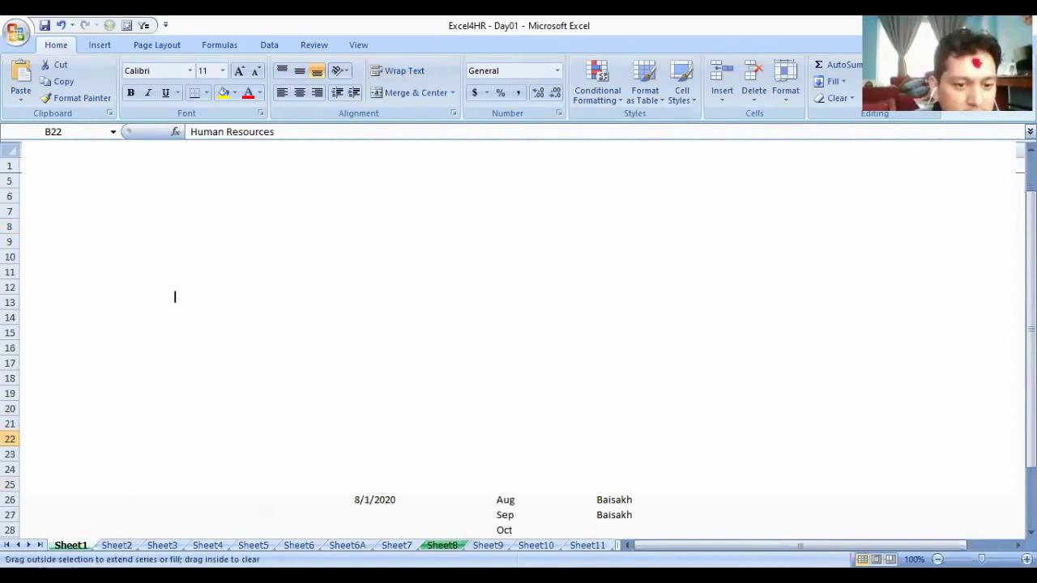
left_click_drag(175, 296, 249, 522)
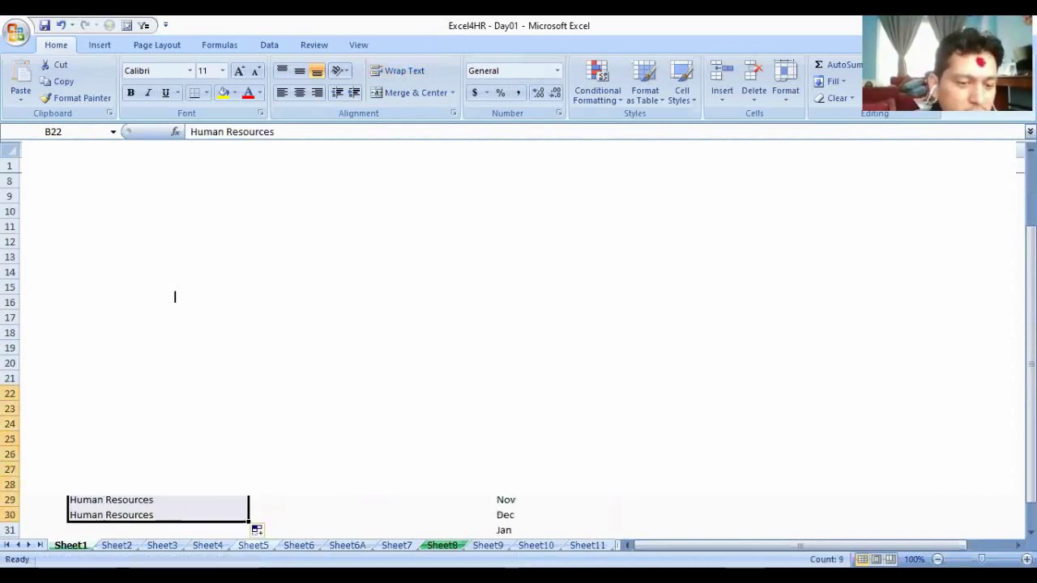
key("ctrl+z")
scroll(140, 502, "up", 2)
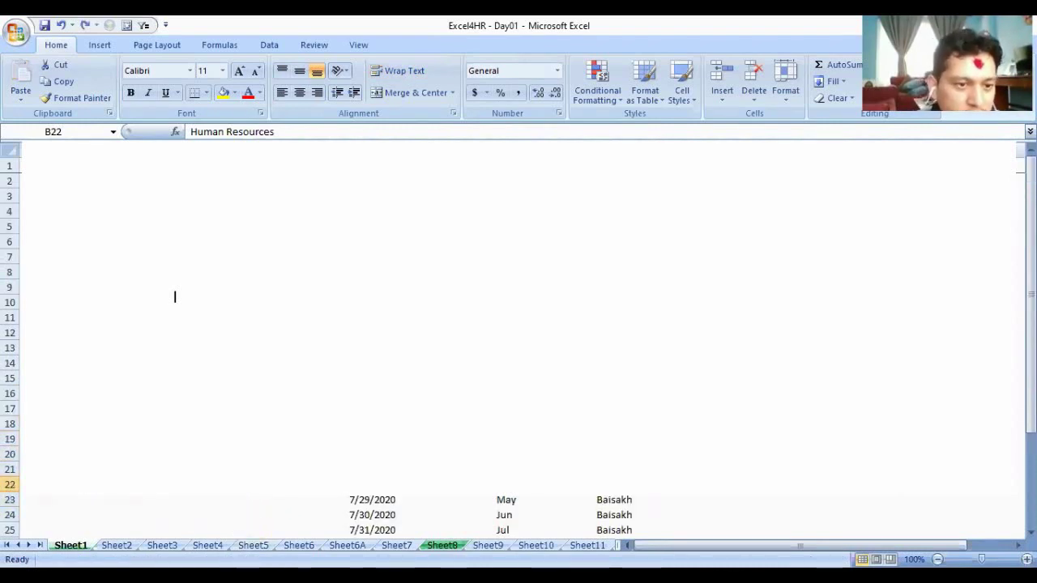
Select the department names in column B and the Baisakh cells in column J
left_click_drag(175, 241, 176, 378)
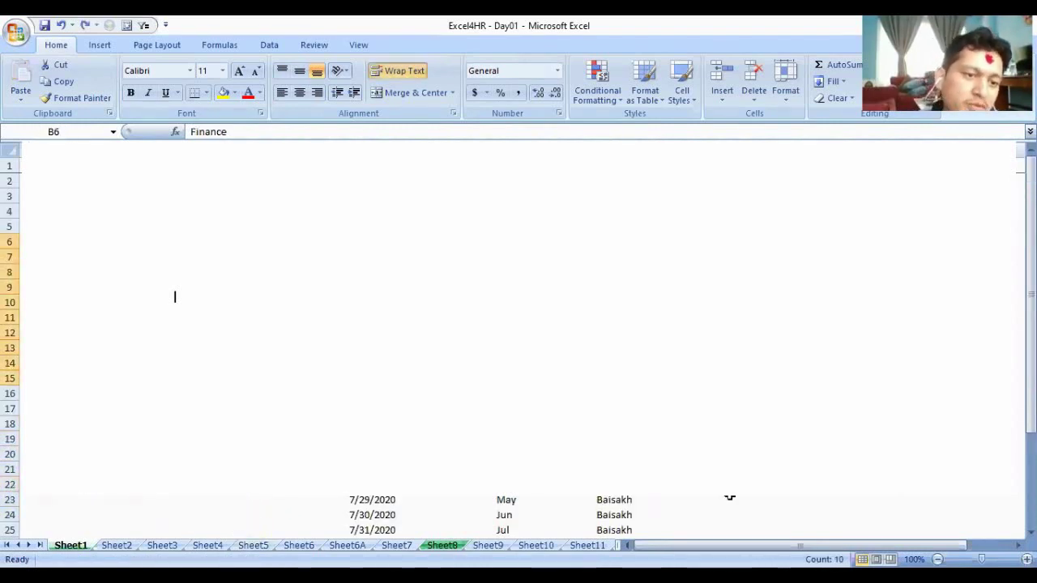
left_click(570, 424)
left_click_drag(620, 424, 621, 530)
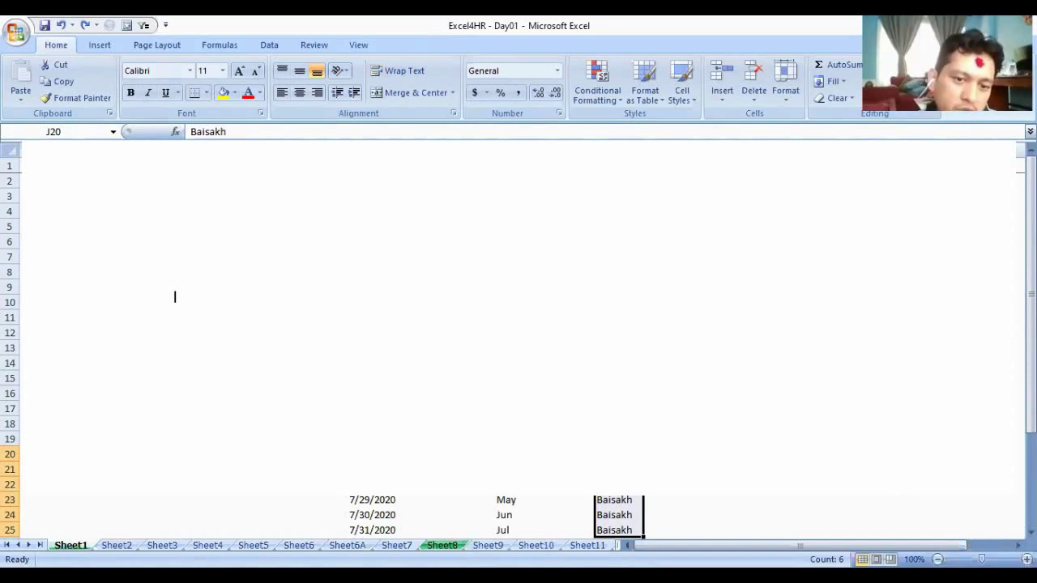
left_click(307, 333)
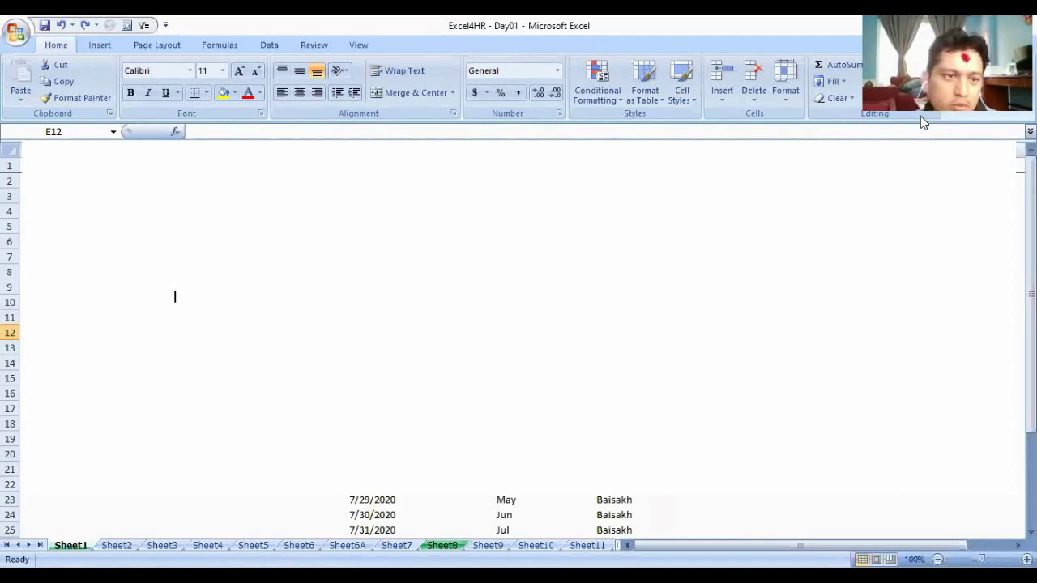
left_click(841, 84)
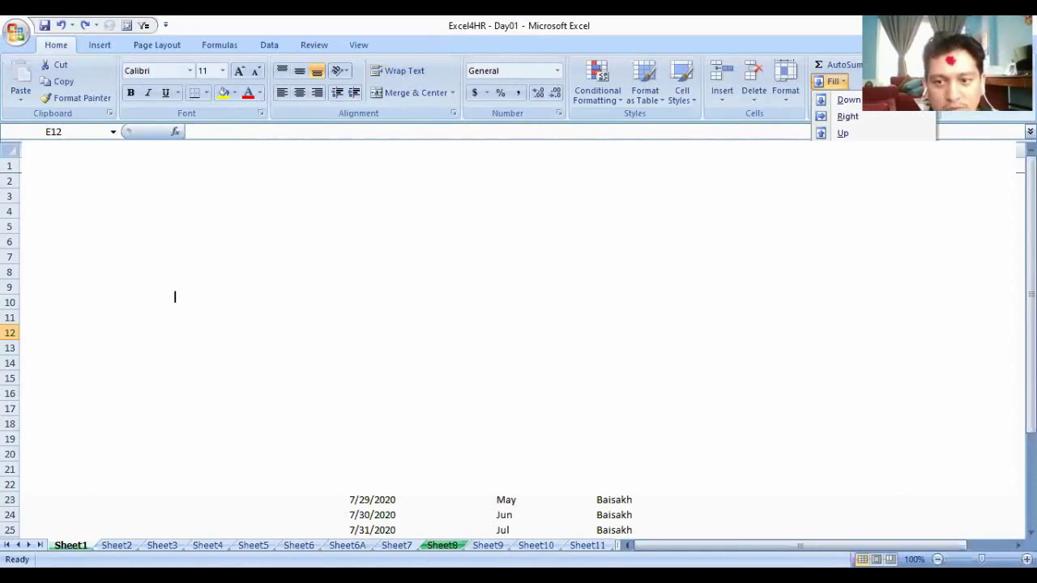
left_click(201, 257)
left_click_drag(97, 211, 97, 378)
left_click_drag(175, 297, 175, 297)
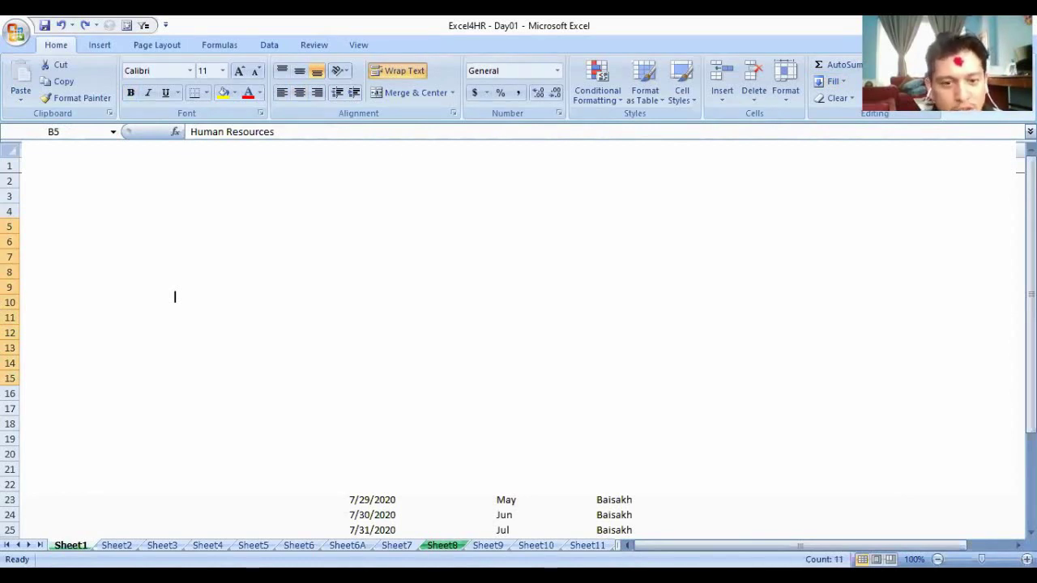
key("ctrl+Down")
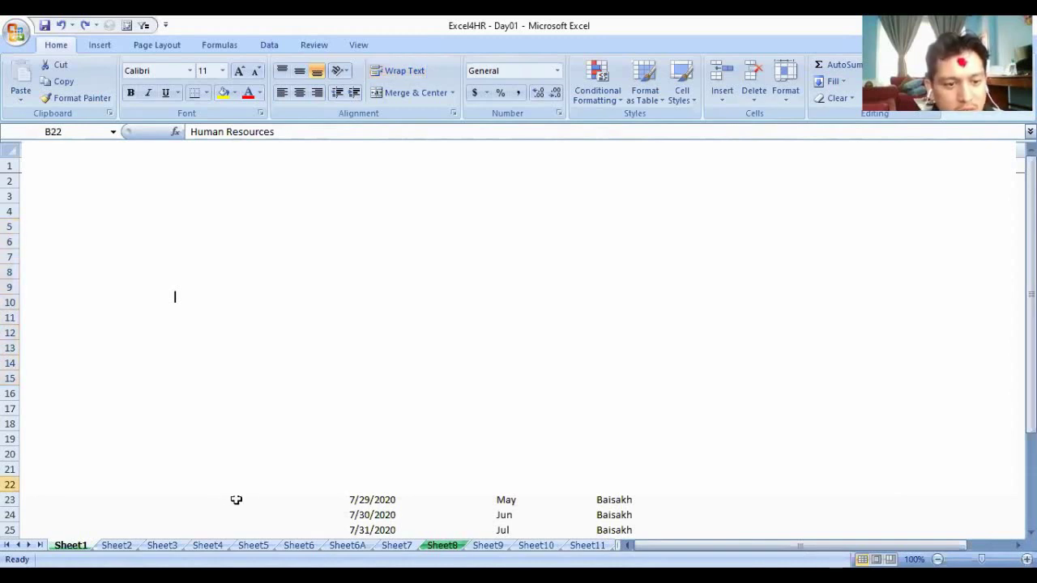
left_click_drag(248, 492, 246, 522)
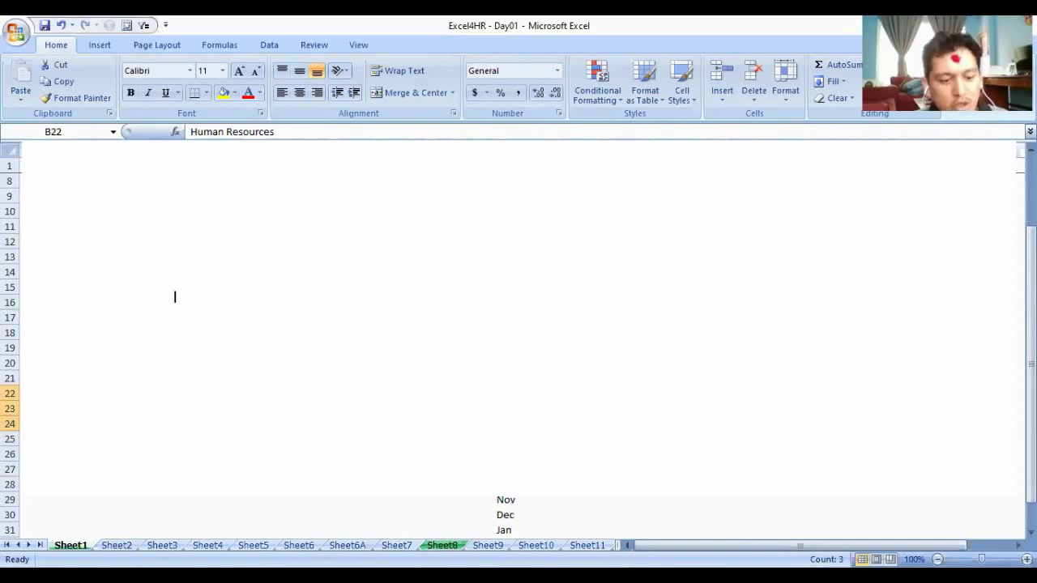
key("ctrl+z")
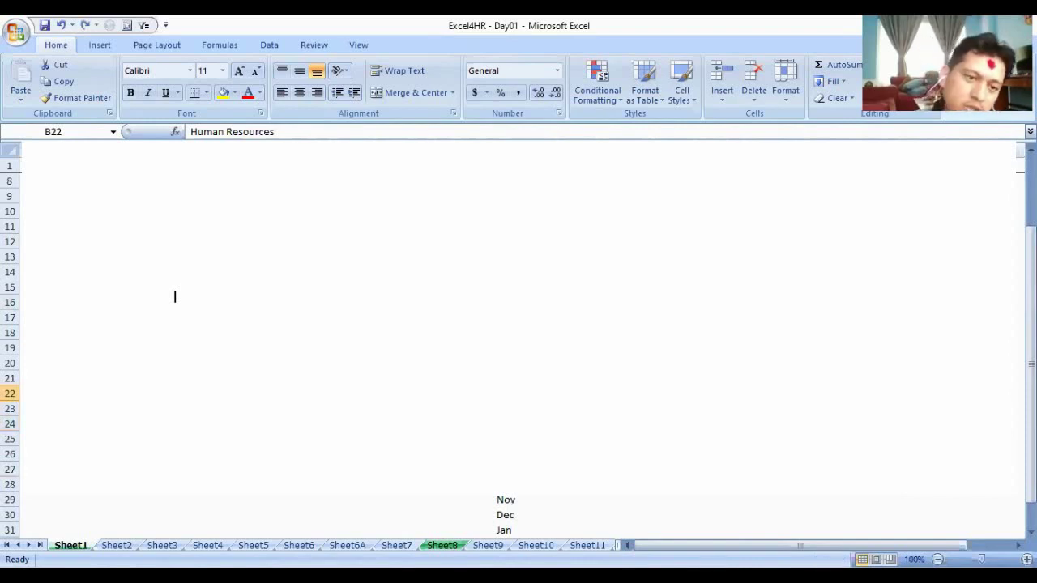
scroll(174, 296, "up", 2)
left_click_drag(175, 226, 174, 379)
left_click_drag(175, 297, 175, 296)
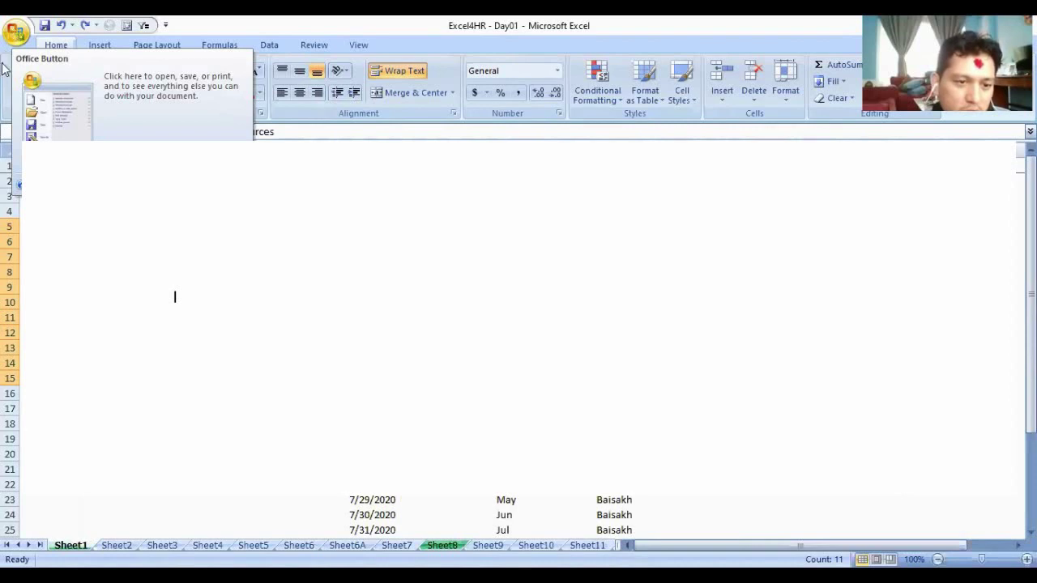
Open Excel Options from the Office Button menu
left_click(16, 32)
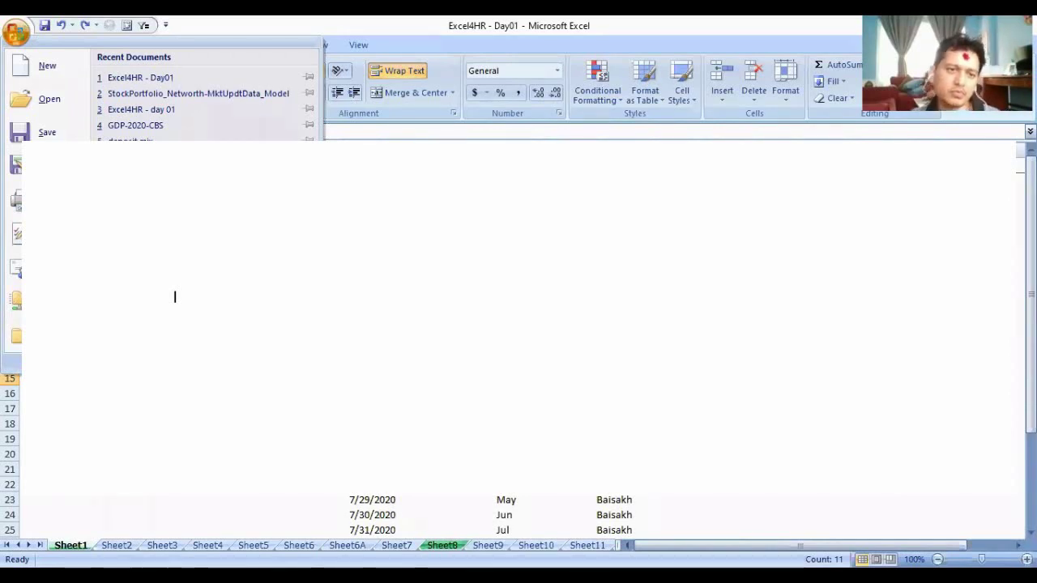
key("i")
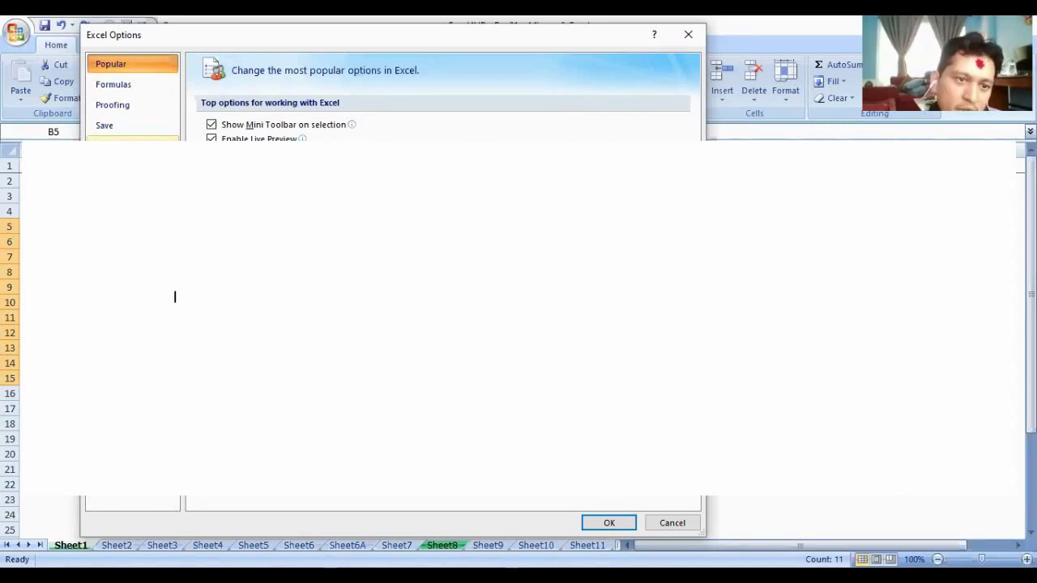
Browse through the Advanced settings in Excel Options, then return to the Popular page
left_click(132, 145)
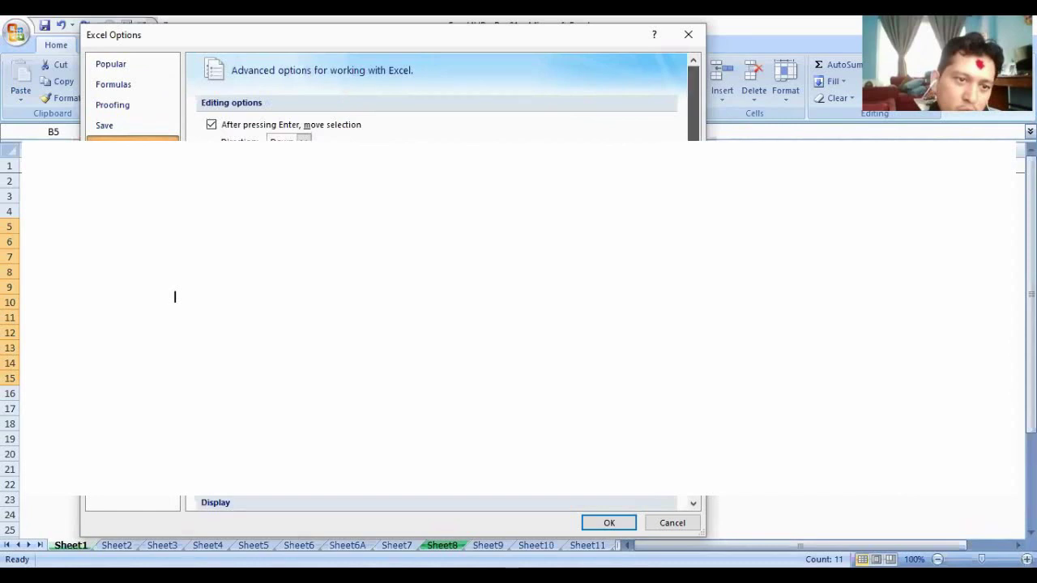
scroll(174, 296, "down", 5)
scroll(174, 297, "down", 10)
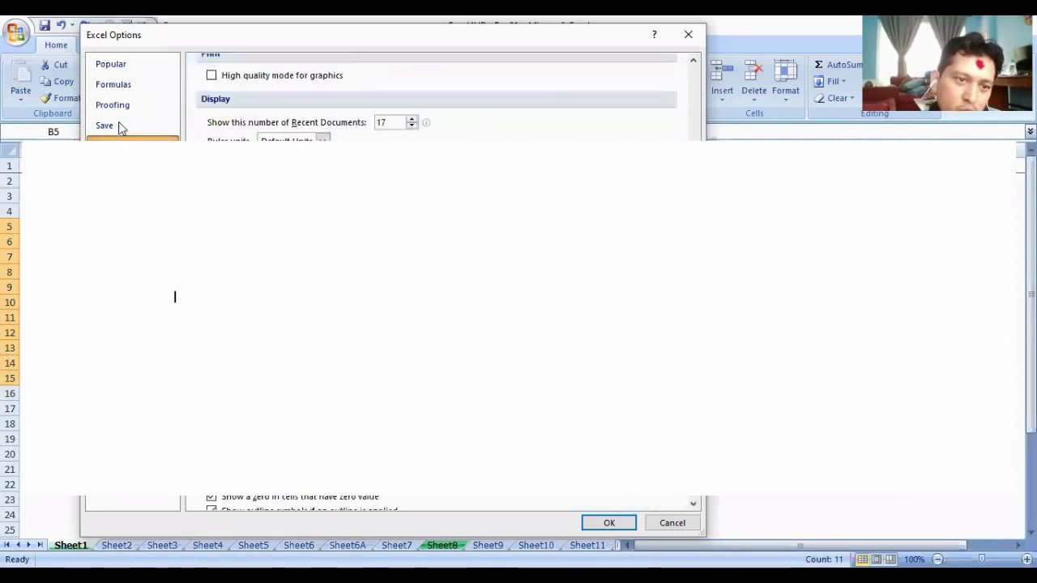
scroll(118, 101, "down", 5)
scroll(114, 73, "down", 3)
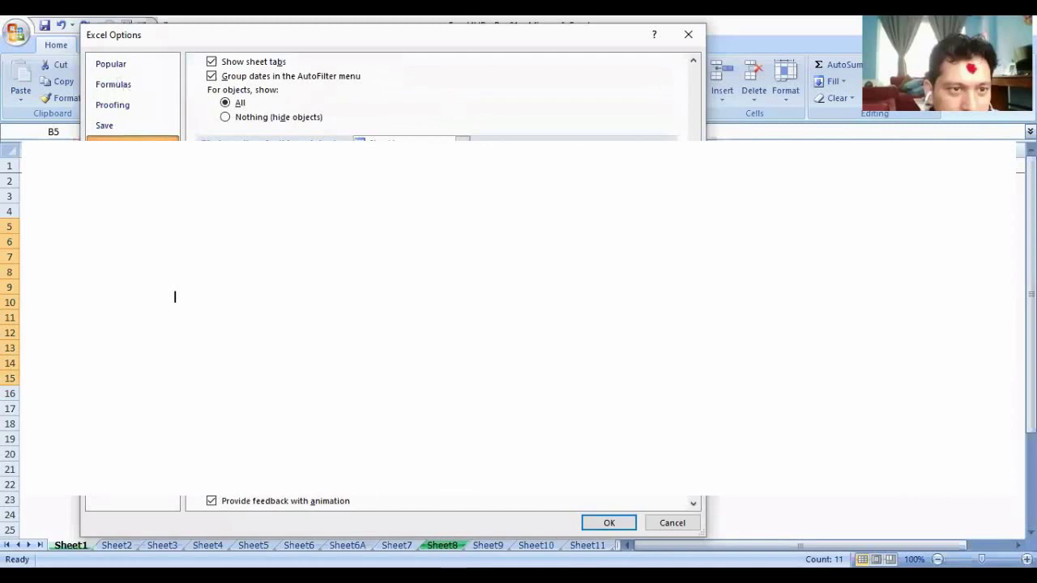
scroll(127, 90, "down", 5)
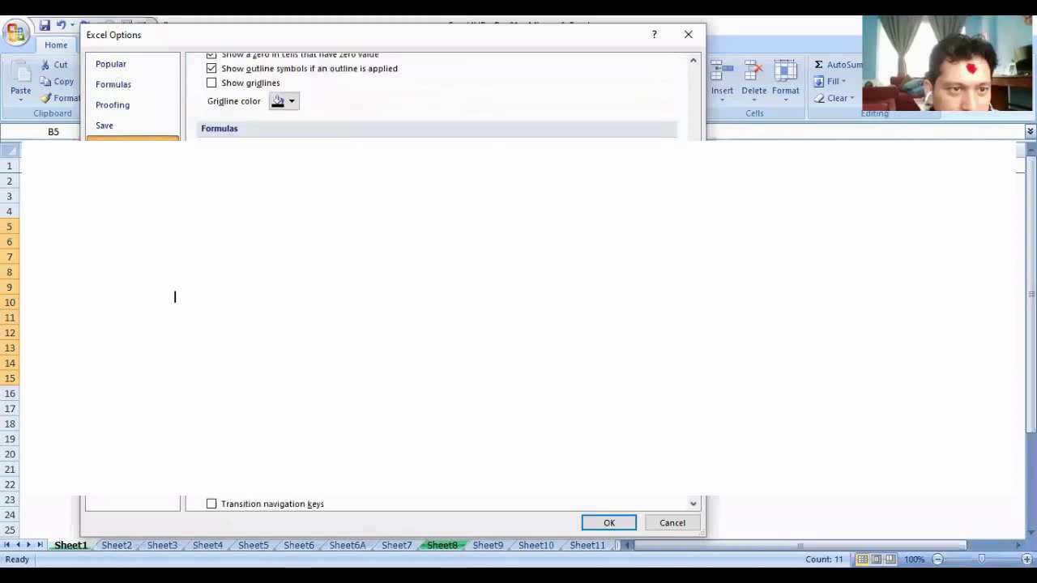
scroll(115, 73, "down", 2)
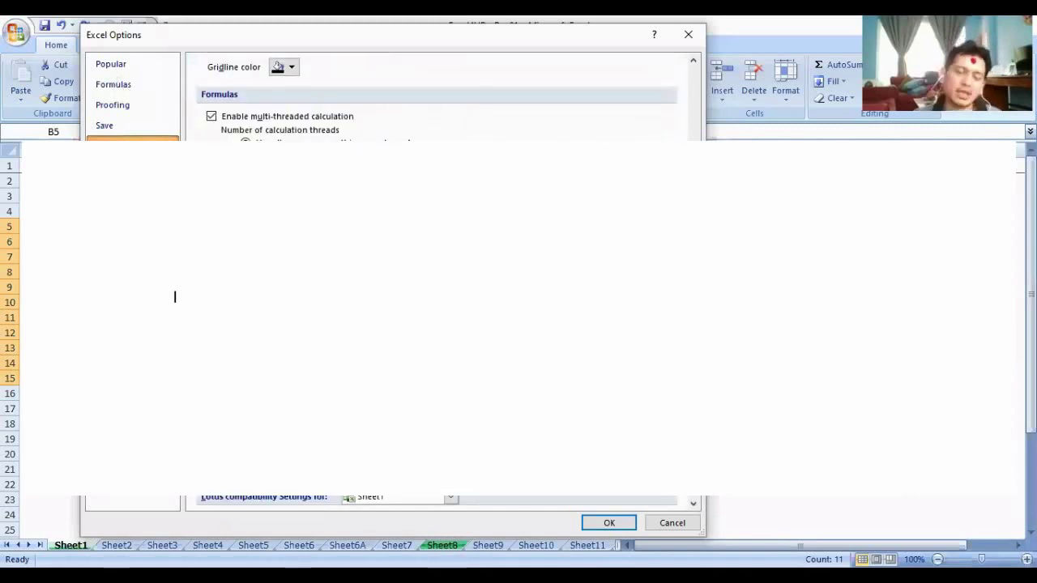
scroll(115, 73, "down", 2)
left_click(115, 69)
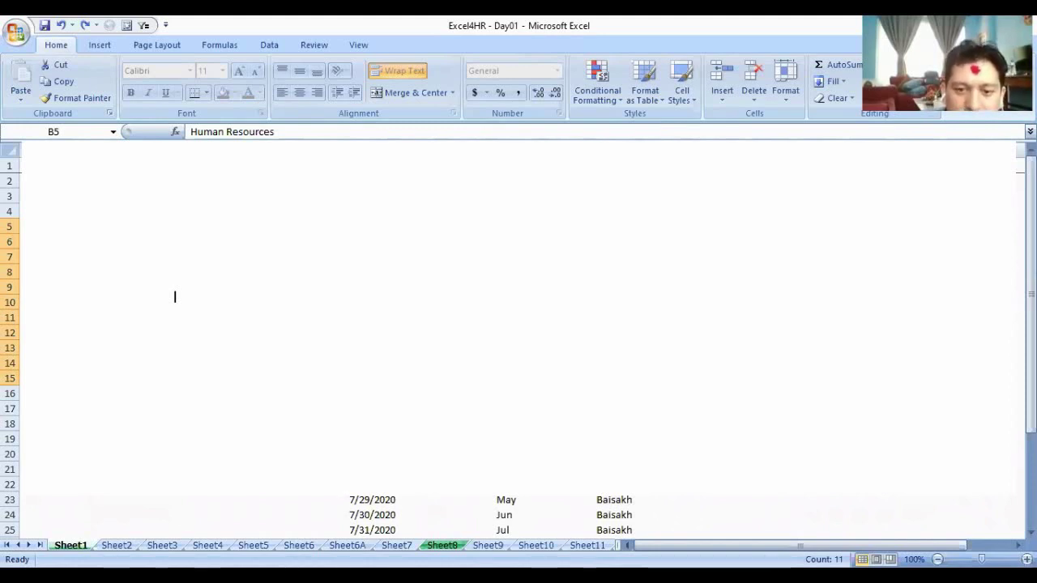
type("=s")
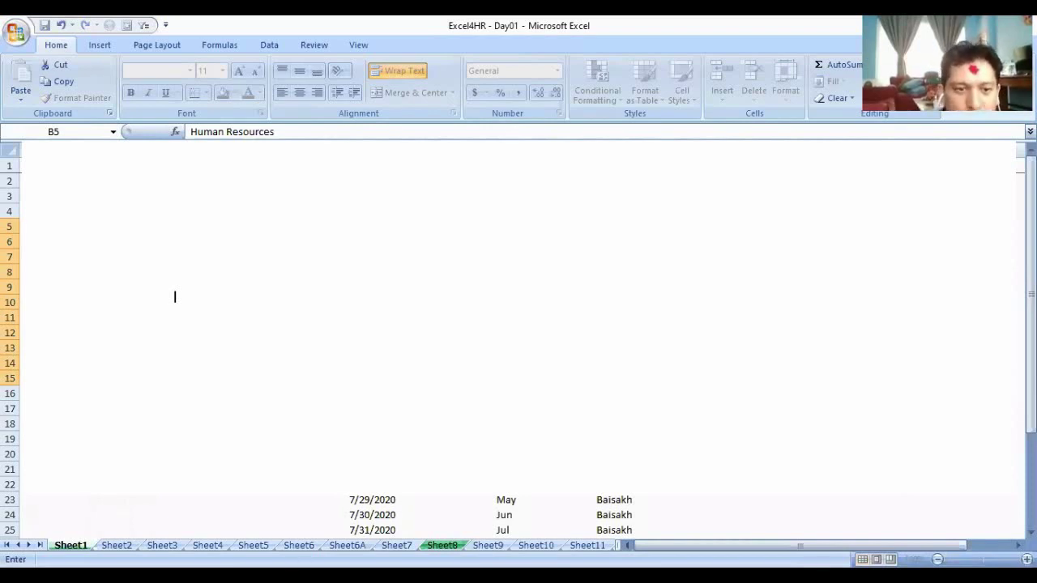
type("(")
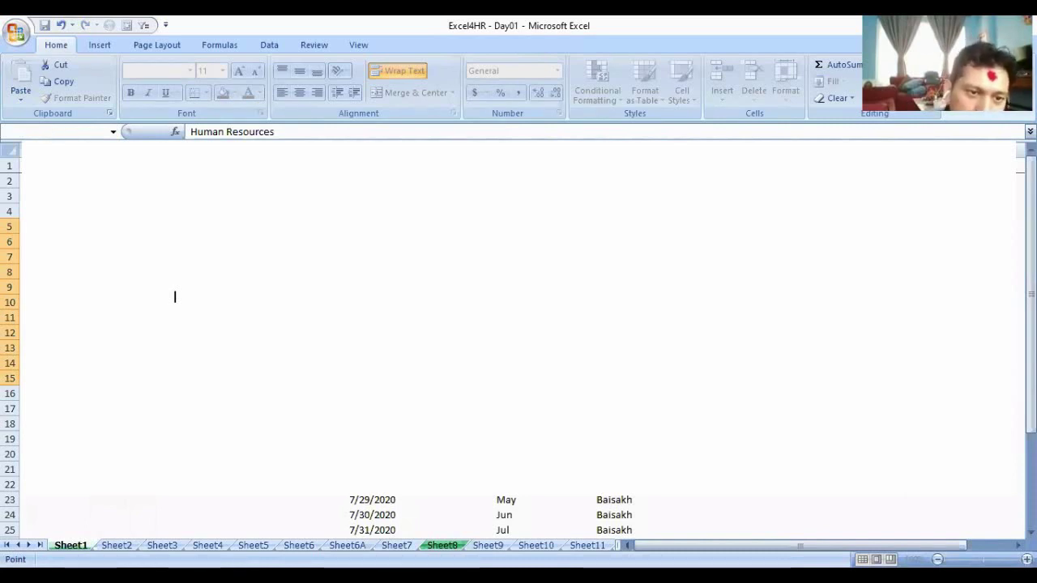
type("B")
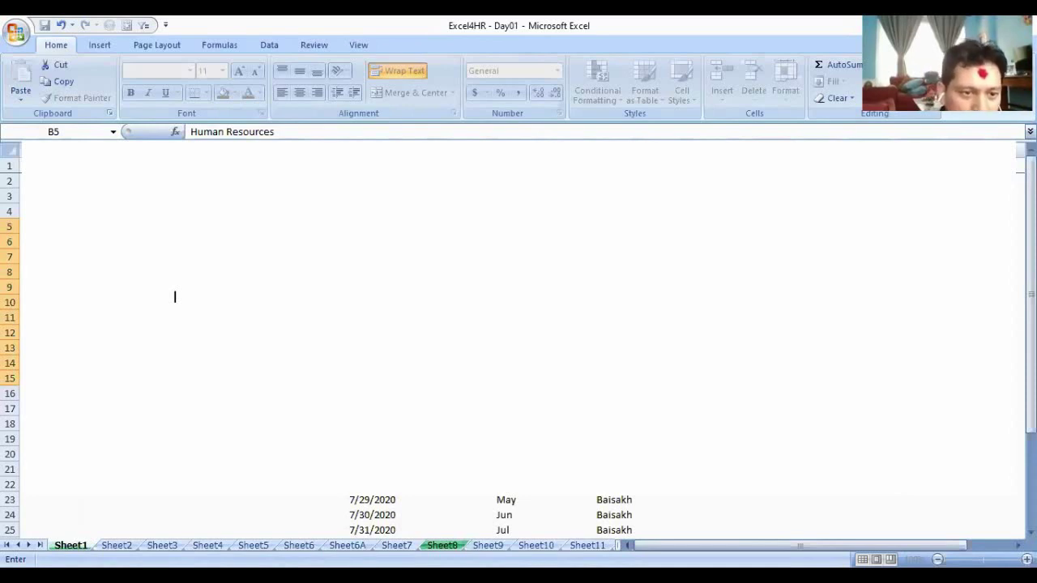
key("Up")
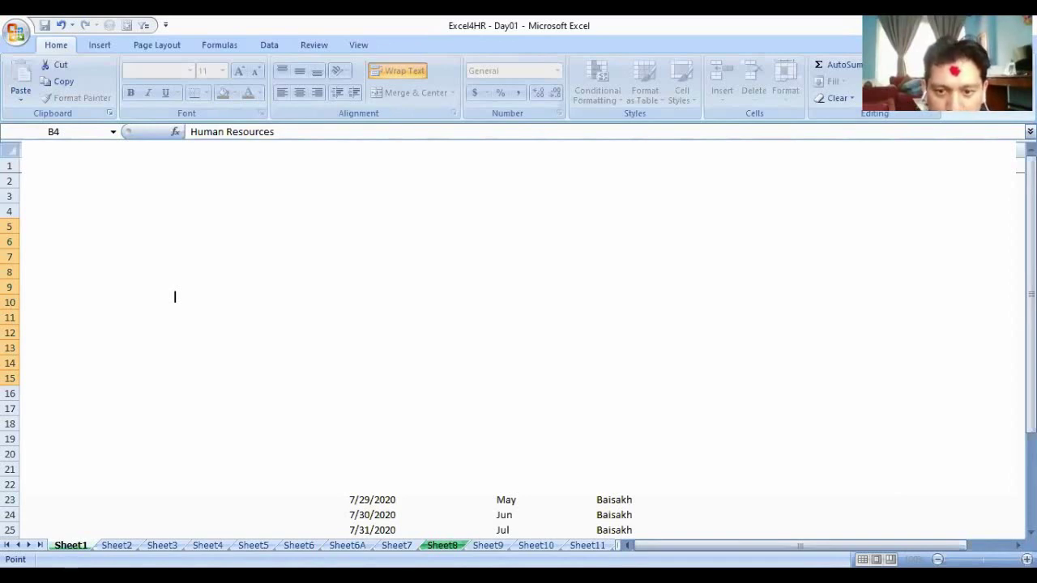
key("Return")
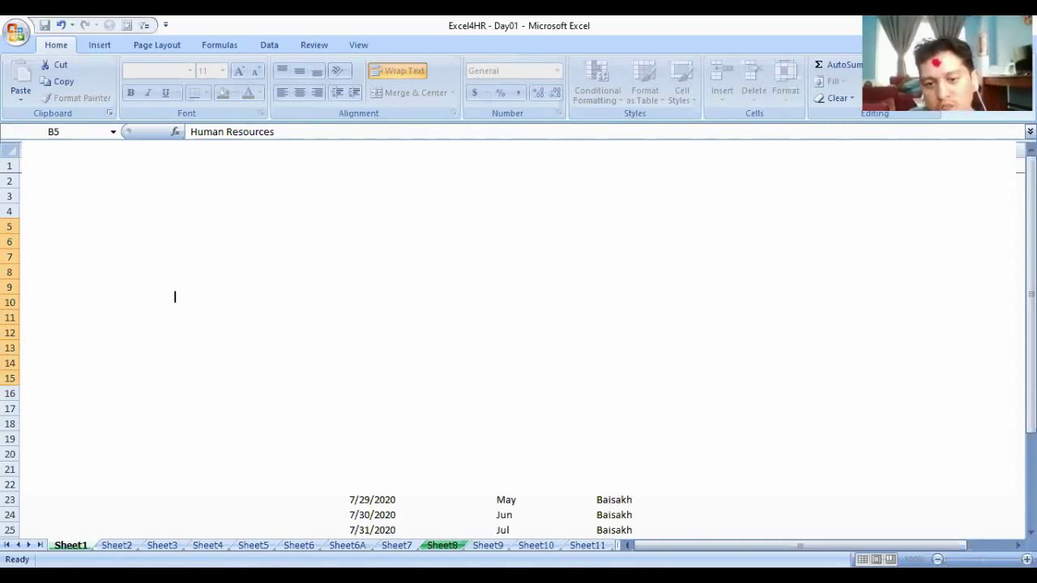
key("alt+f")
key("i")
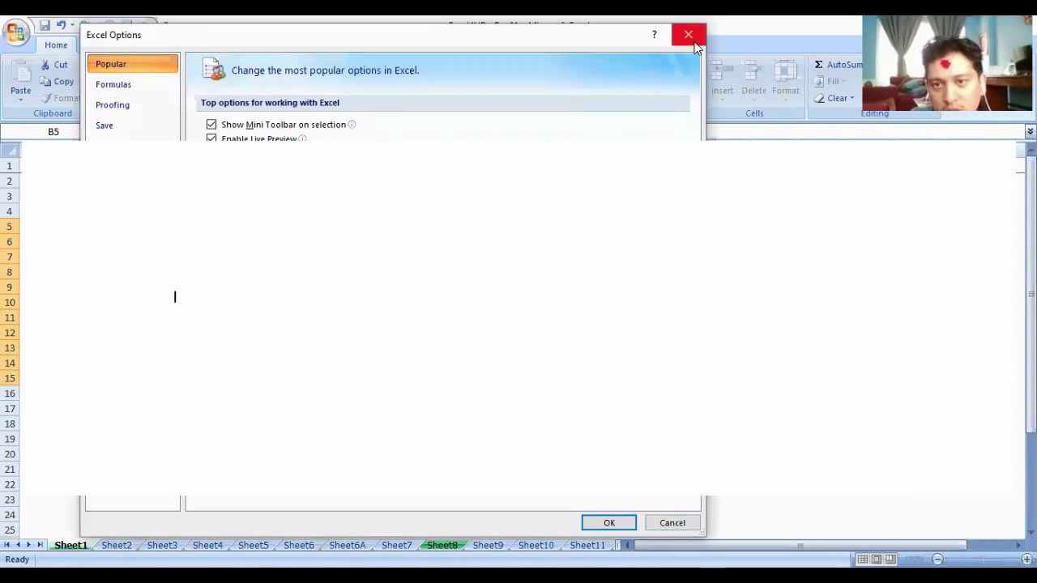
left_click(607, 525)
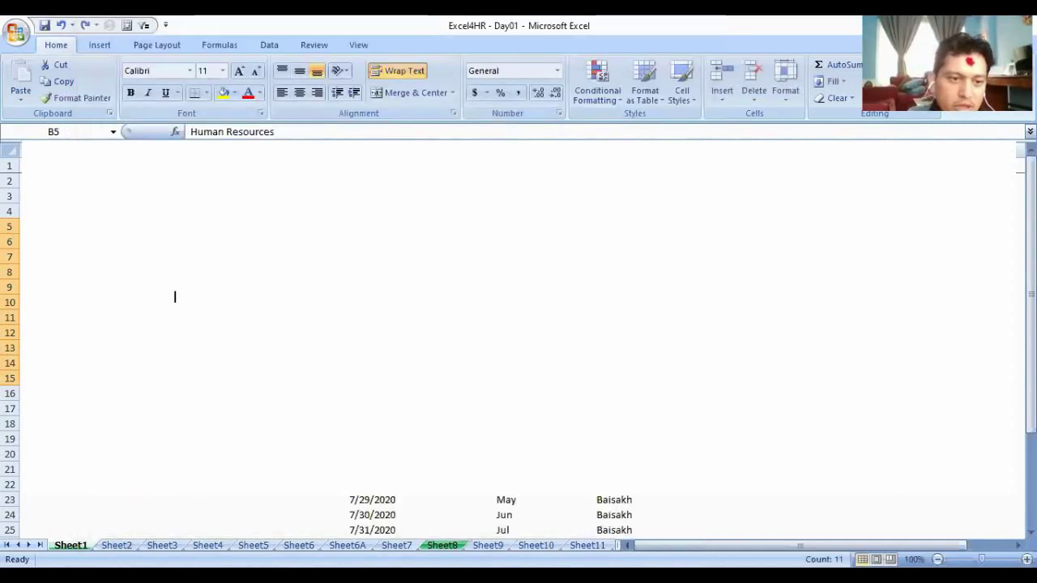
Place the Department heading and department names in column B starting at B27
key("Up")
key("F2")
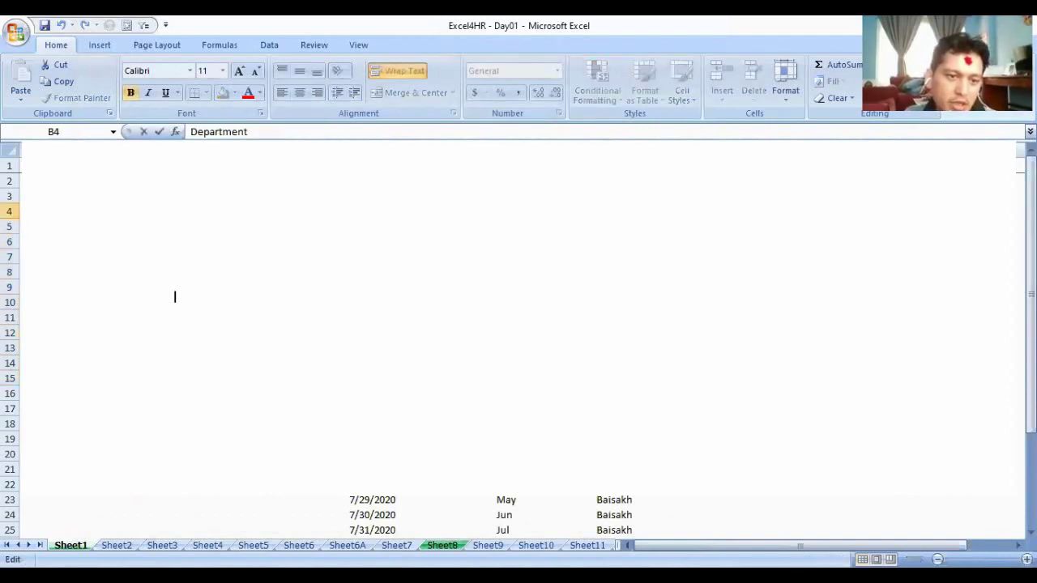
key("Escape")
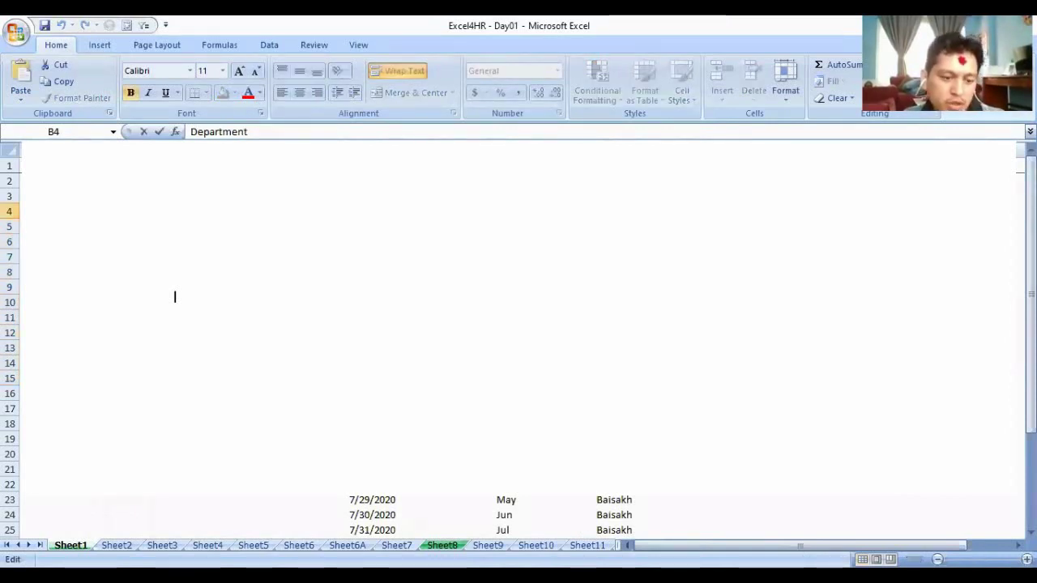
scroll(174, 297, "down", 3)
key("Page_Down")
key("F2")
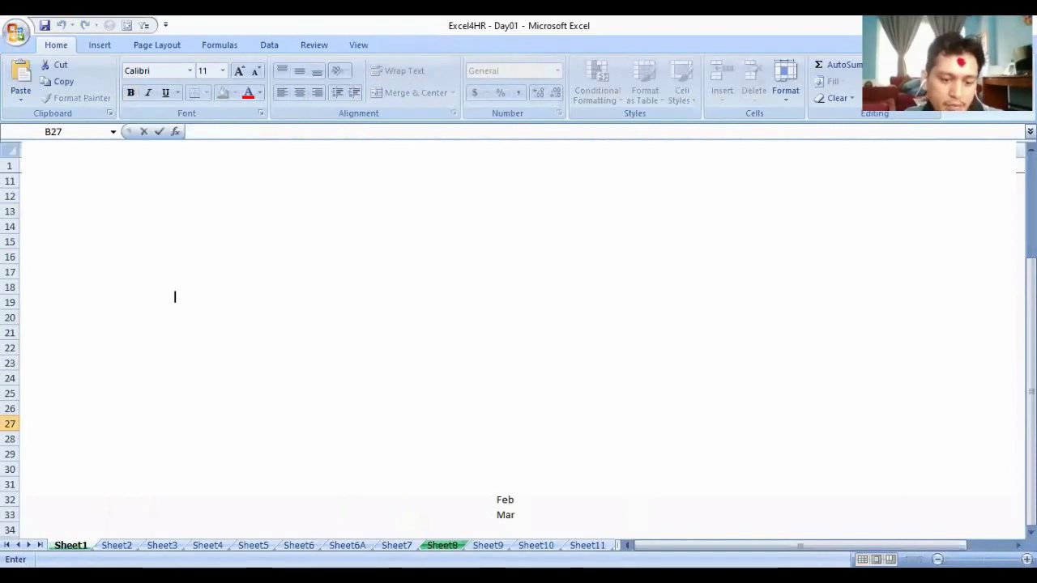
key("Escape")
key("Down")
key("Down")
key("Down")
key("Up")
key("Up")
key("Up")
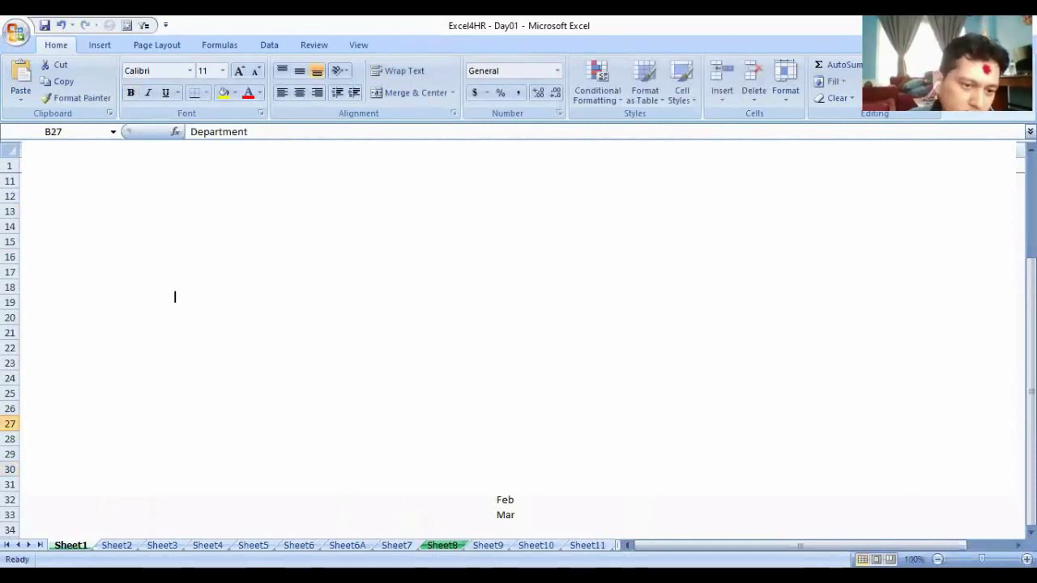
Select B27 through B34 to check the copied department list
scroll(174, 296, "up", 1)
scroll(174, 297, "down", 2)
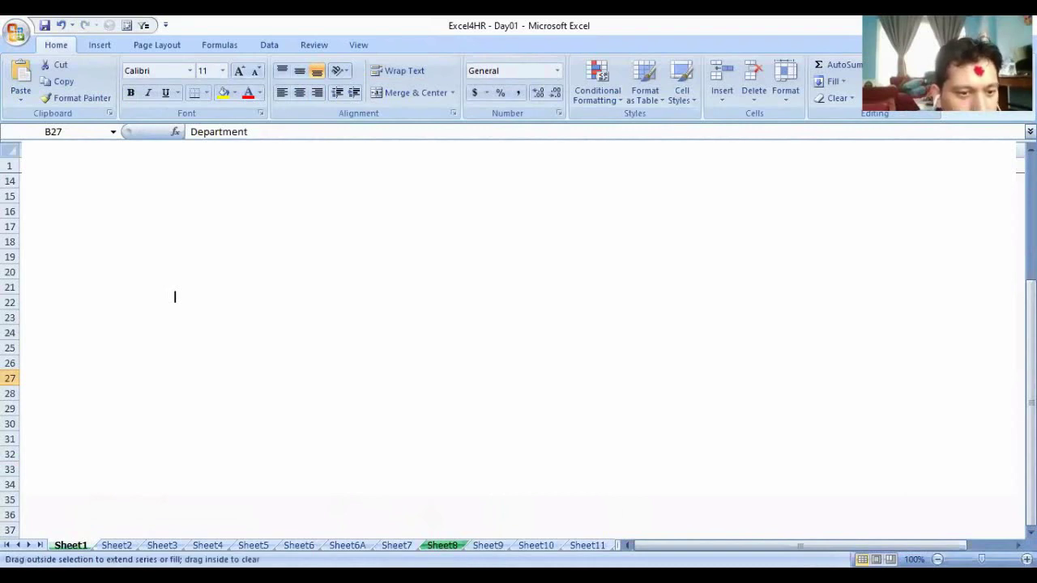
mouse_move(254, 386)
left_mouse_down()
mouse_move(254, 498)
mouse_move(255, 393)
left_mouse_up()
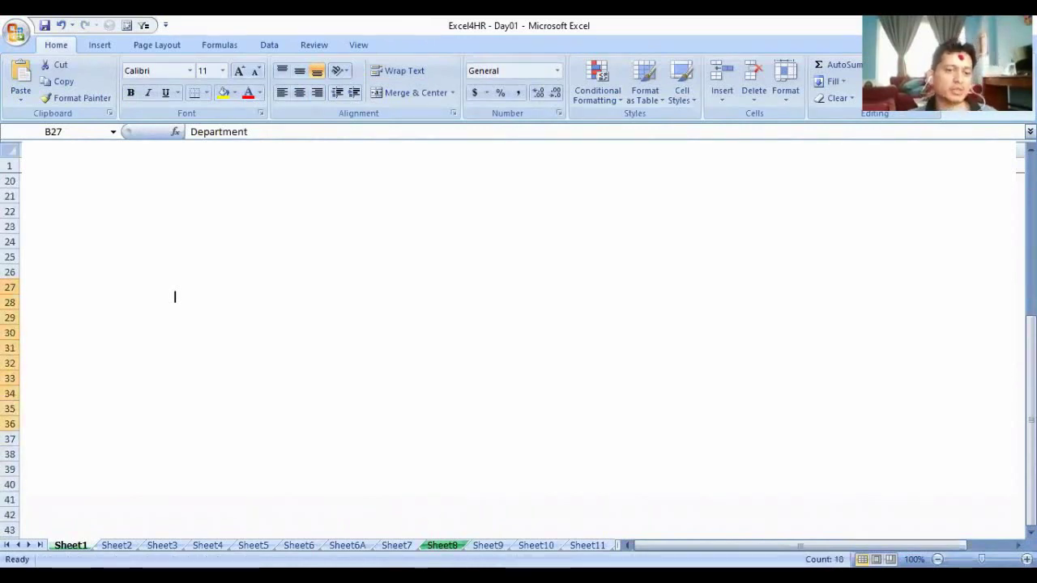
scroll(175, 296, "up", 1)
scroll(174, 297, "up", 2)
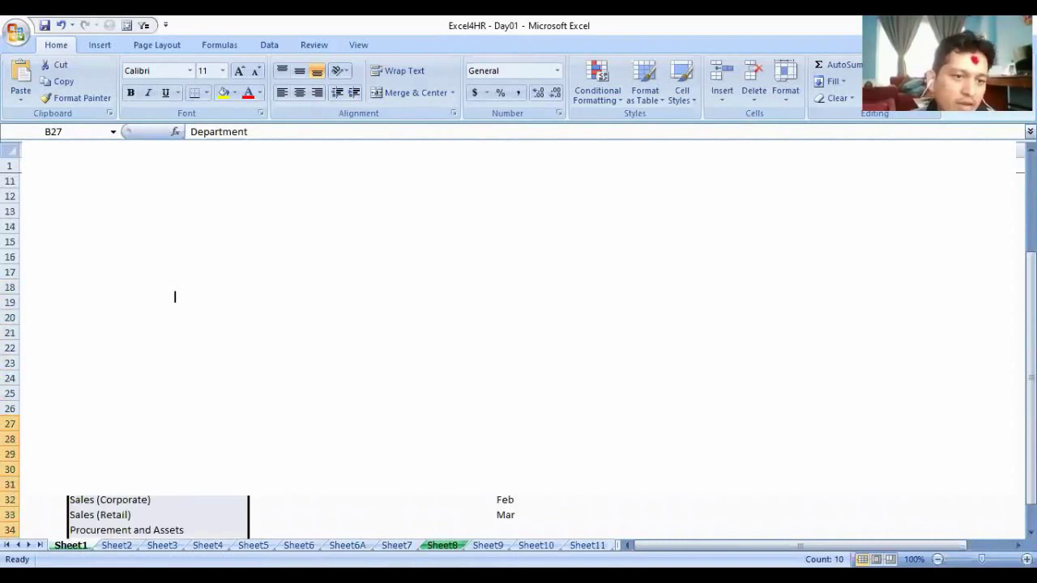
scroll(175, 297, "down", 3)
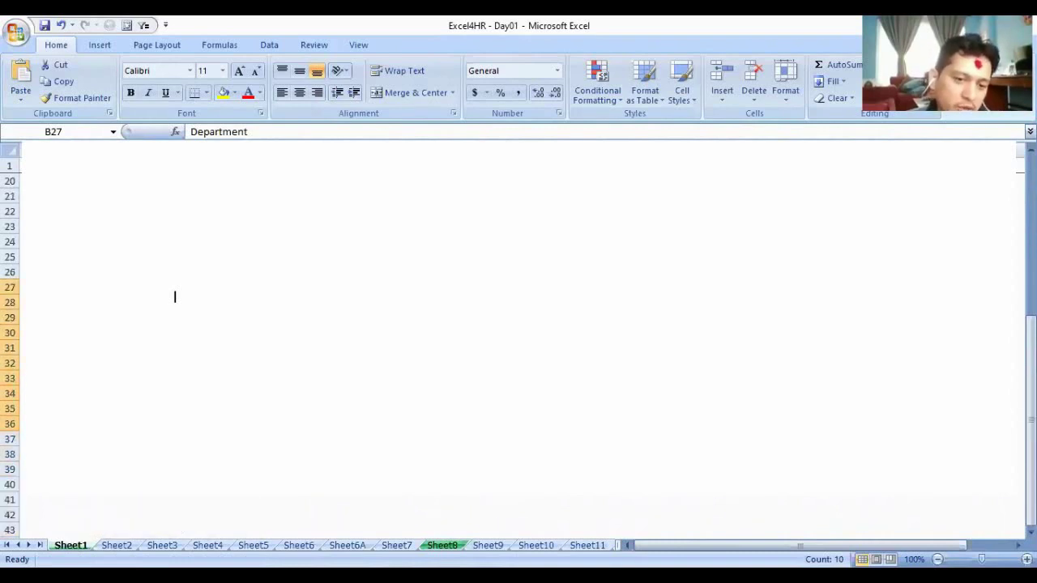
left_click_drag(174, 297, 174, 296)
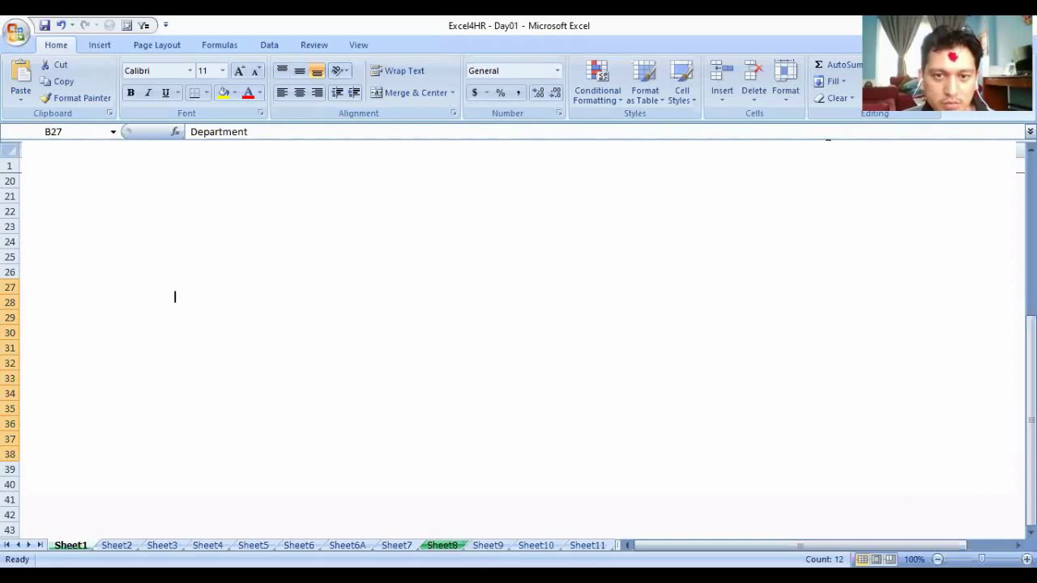
scroll(174, 297, "up", 6)
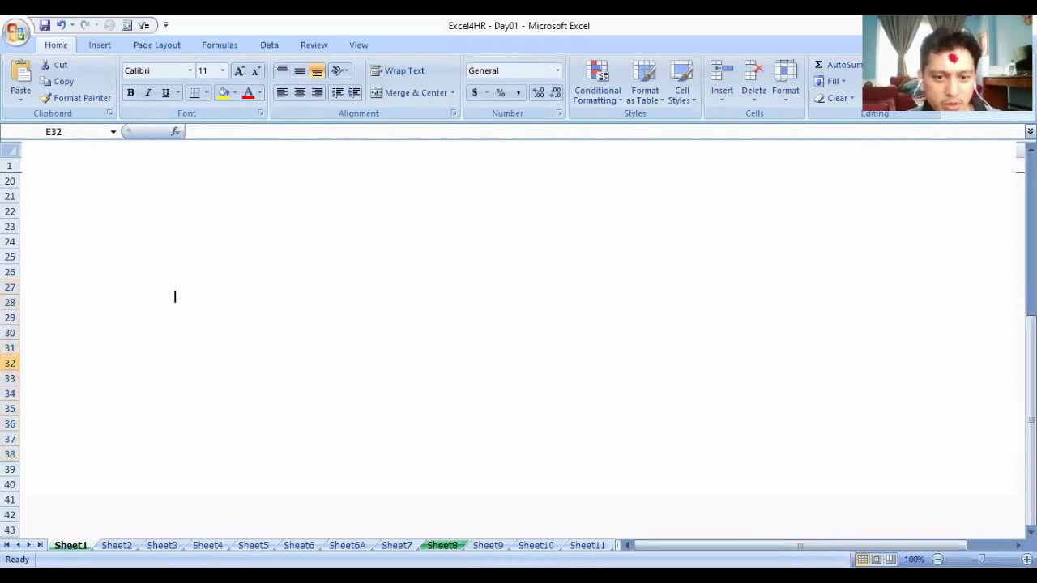
left_click_drag(97, 226, 97, 378)
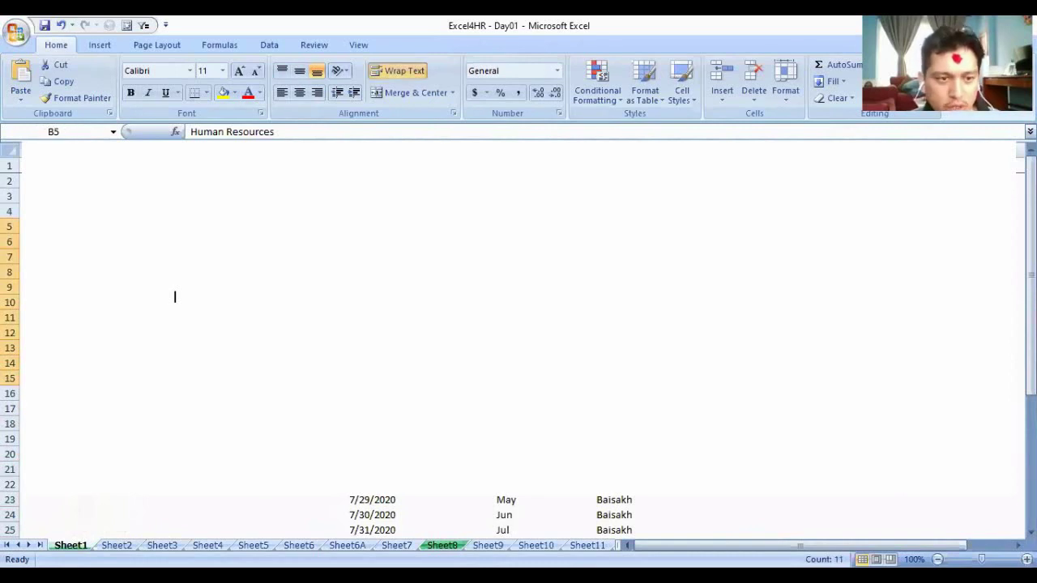
left_click(12, 35)
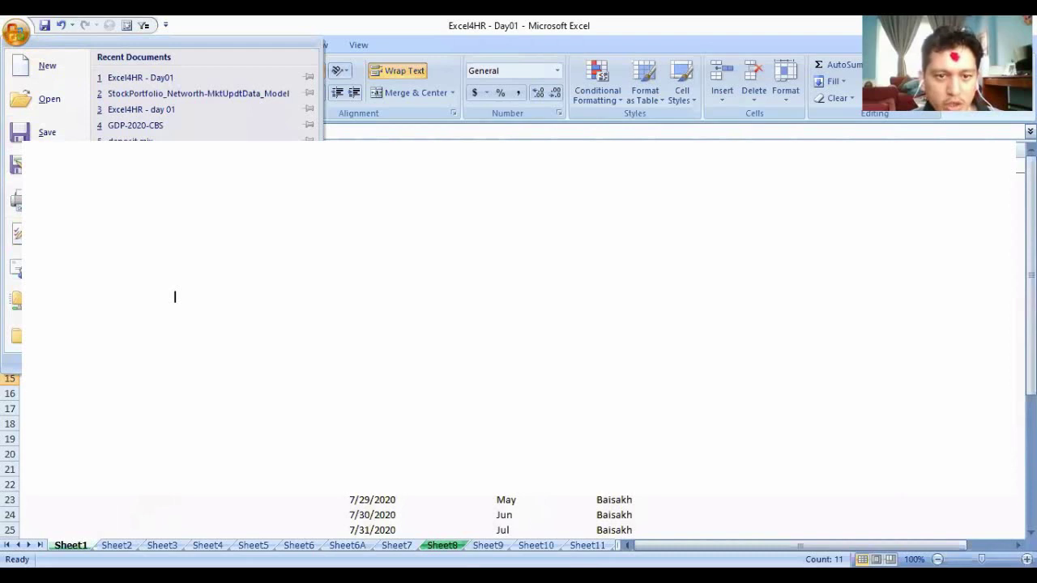
key("i")
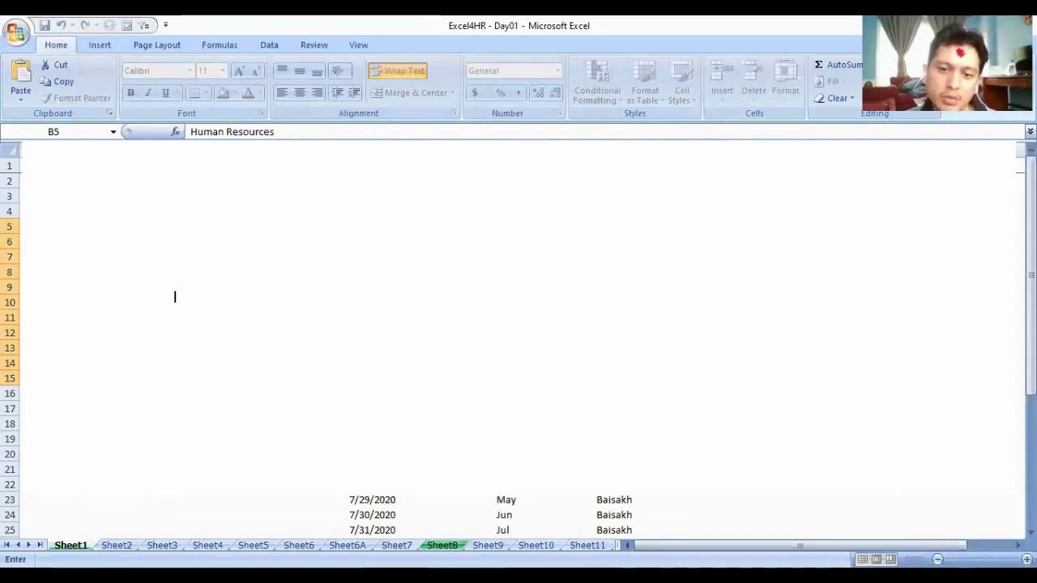
key("Escape")
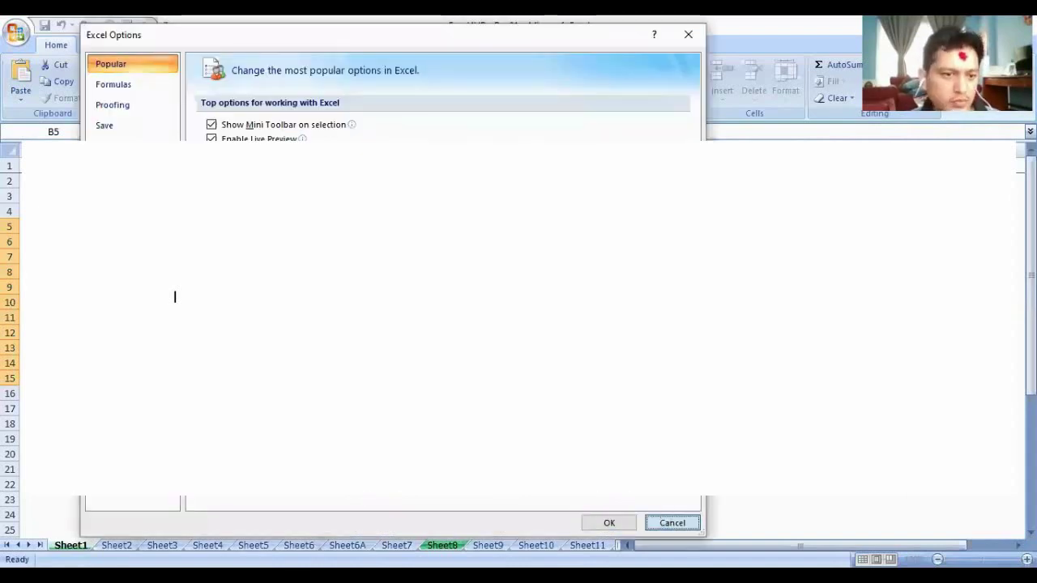
left_click(666, 521)
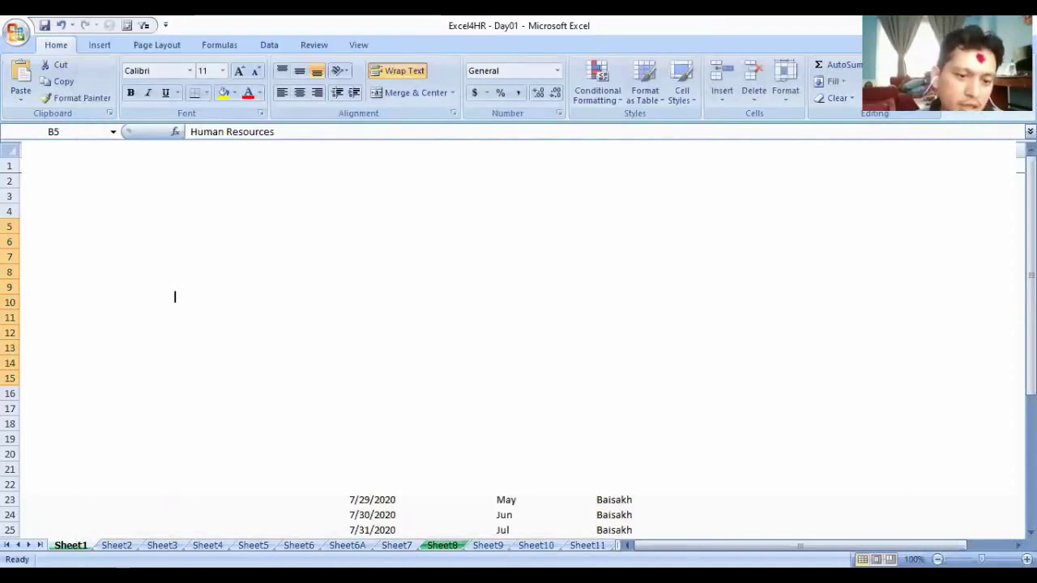
Select the empty cell D10 before moving to the PowerPoint presentation
left_click(174, 297)
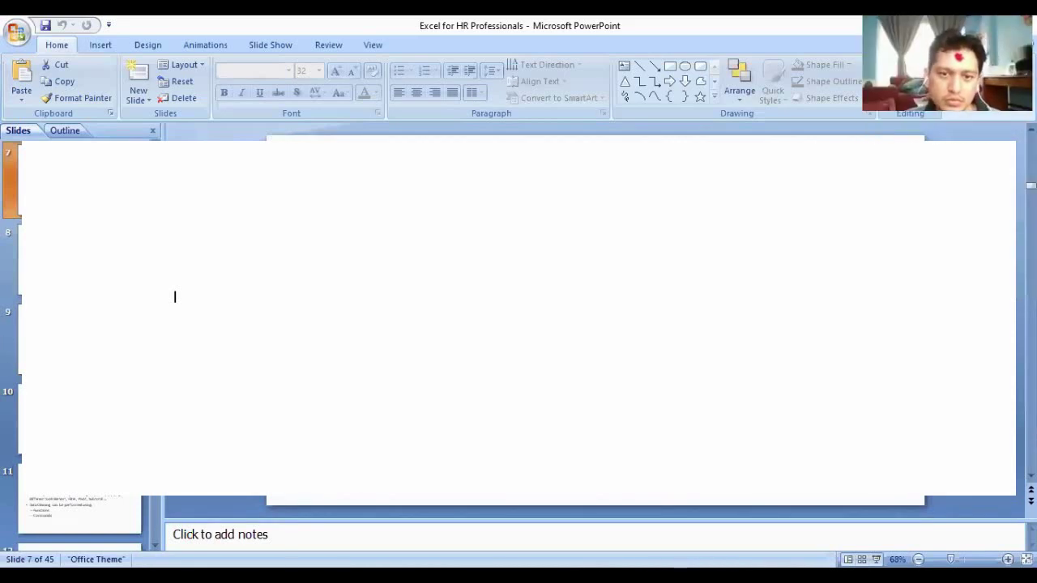
Advance the Excel for HR Professionals presentation to slide 8
key("Down")
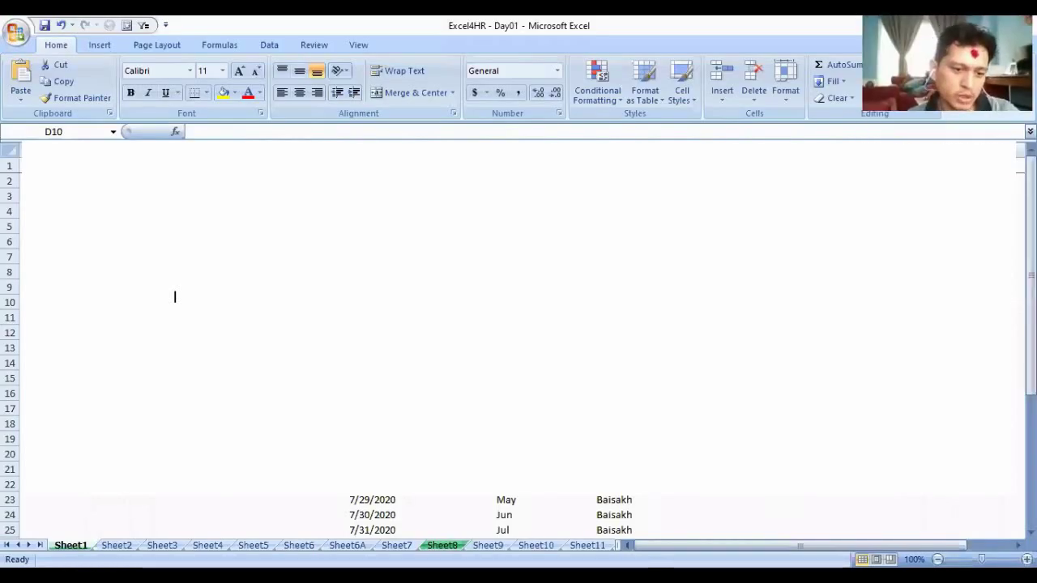
Select Sheet2's budget amounts C5:C11 and confirm the status bar shows Count 7, Sum 334
key("Up")
key("Up")
key("Up")
key("Up")
key("Up")
key("Up")
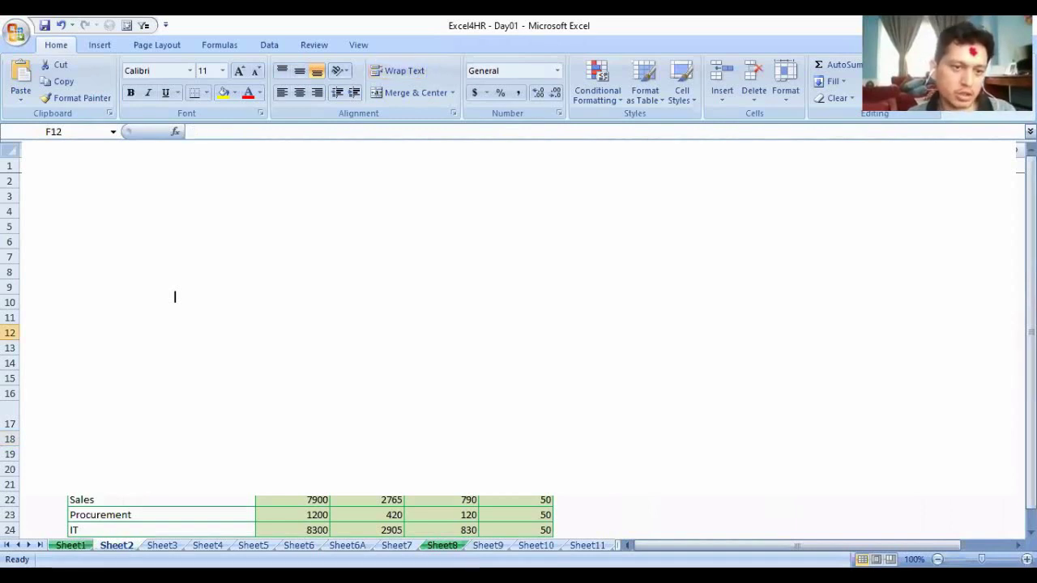
left_click_drag(293, 227, 292, 318)
left_click_drag(40, 196, 367, 332)
left_click_drag(81, 227, 518, 227)
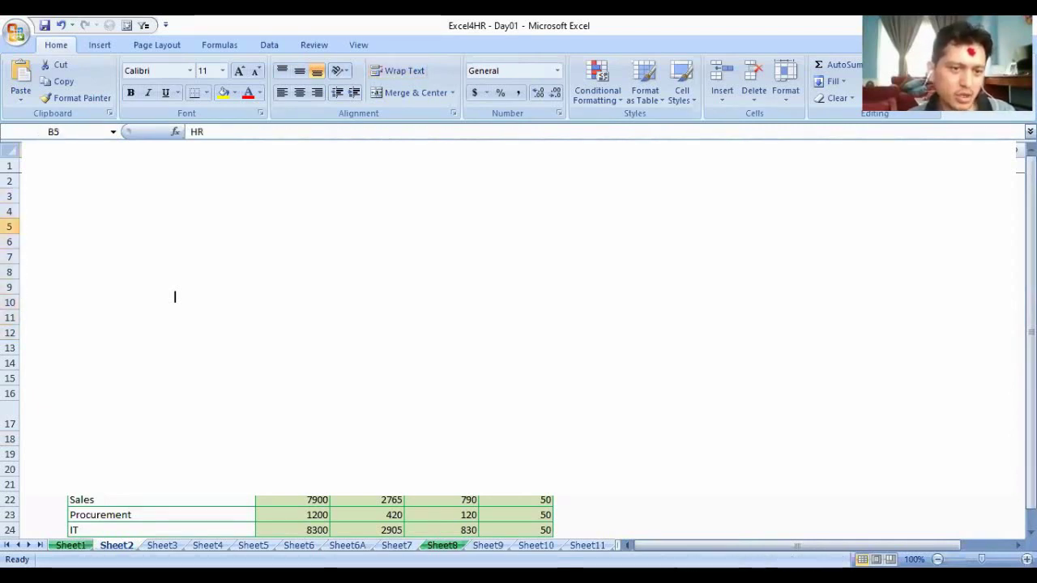
left_click_drag(293, 227, 292, 317)
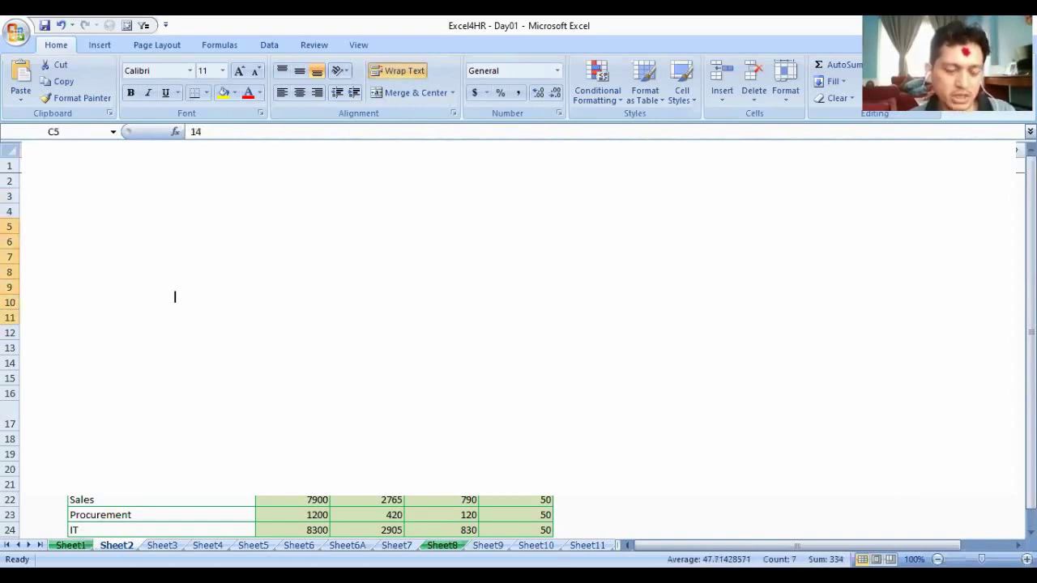
left_click(367, 318)
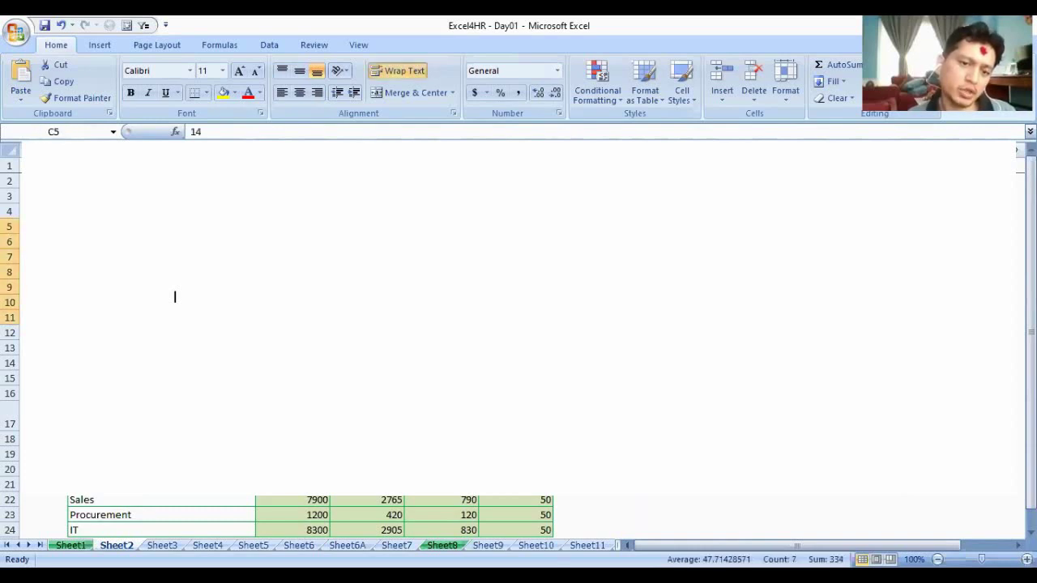
left_click(293, 212)
left_click(292, 227)
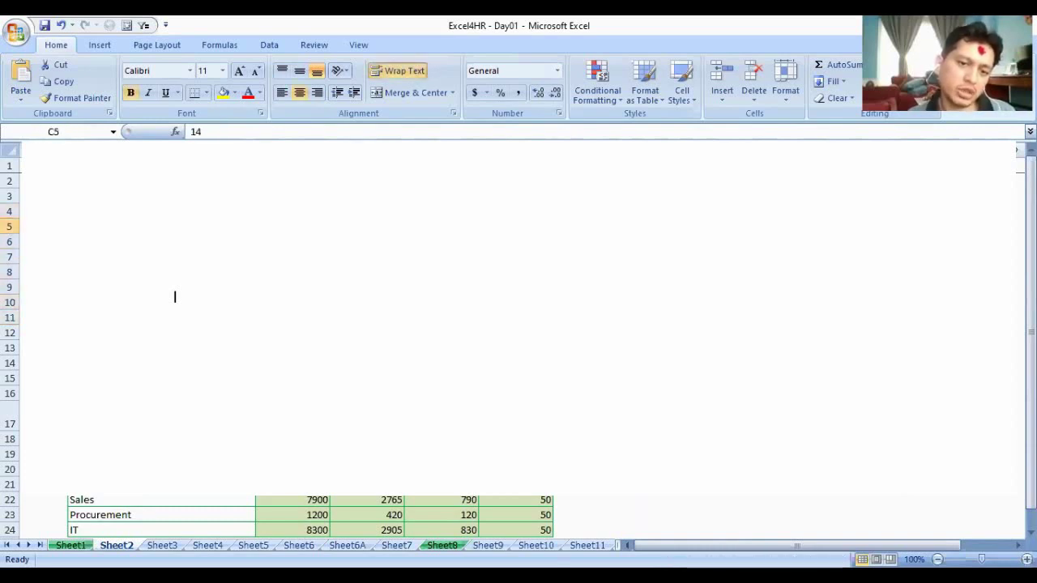
left_click_drag(293, 227, 292, 318)
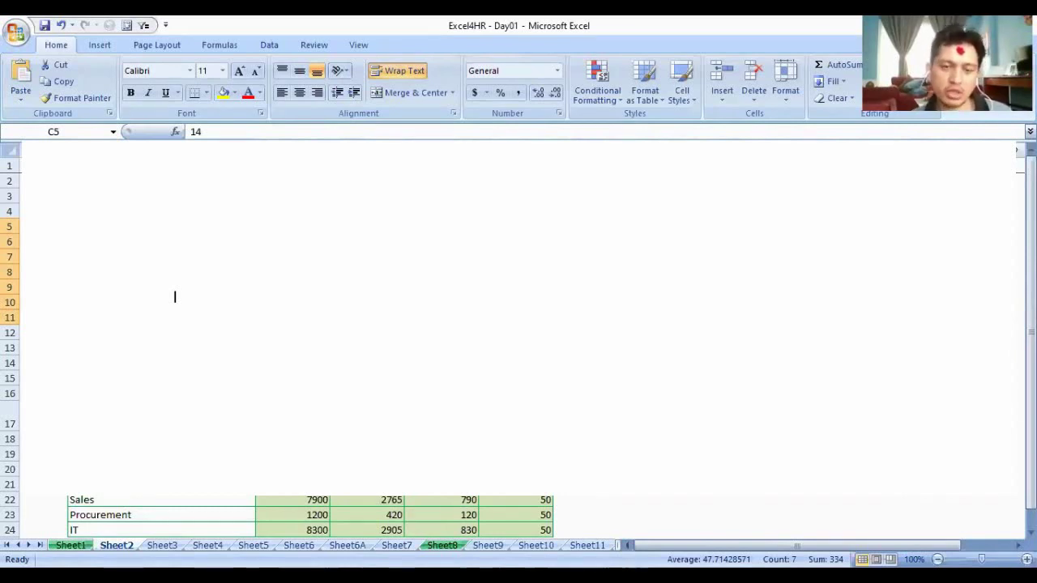
left_click(175, 297)
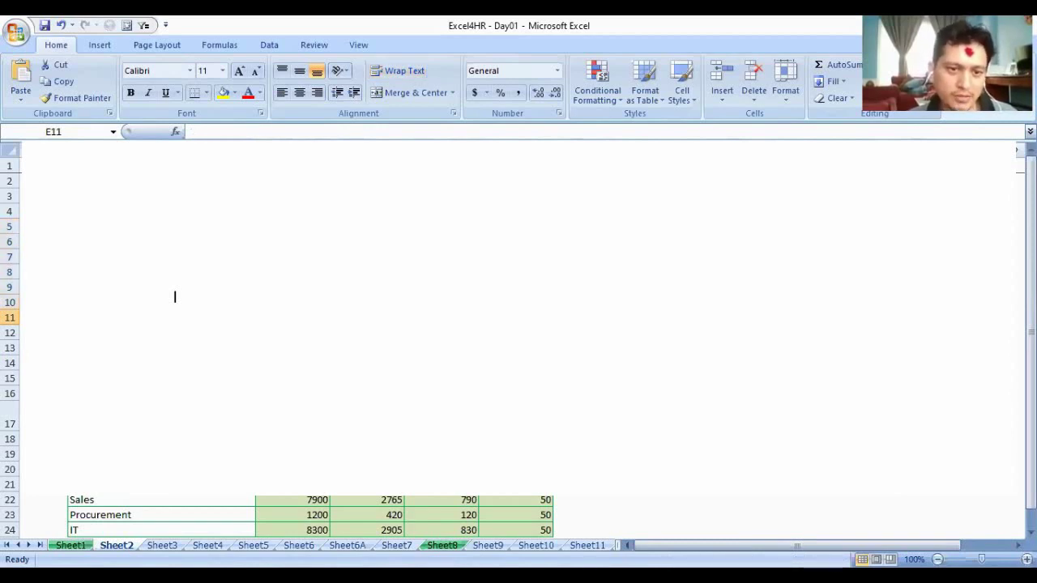
Reselect the budget amounts C5:C11 and show the Formulas ribbon
left_click_drag(175, 227, 175, 318)
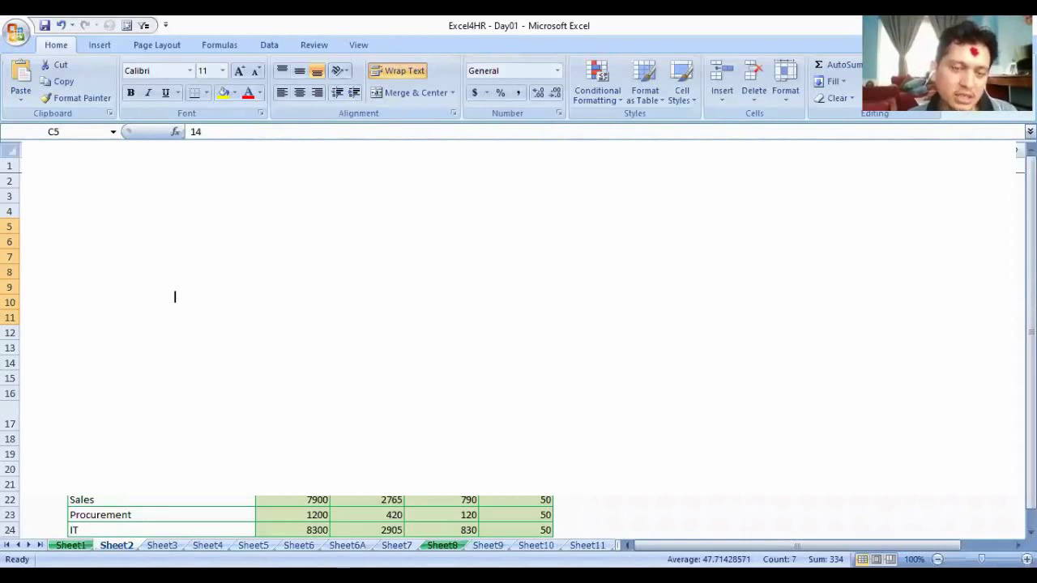
left_click(222, 45)
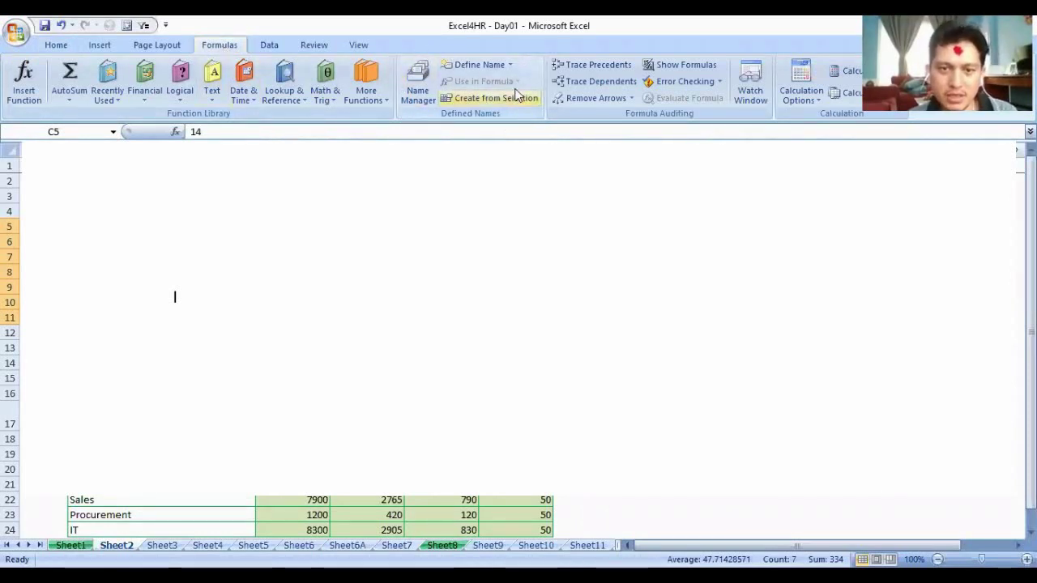
Name the selected range C5:C11 'BudgetAmount' through the Name Box
left_click(464, 67)
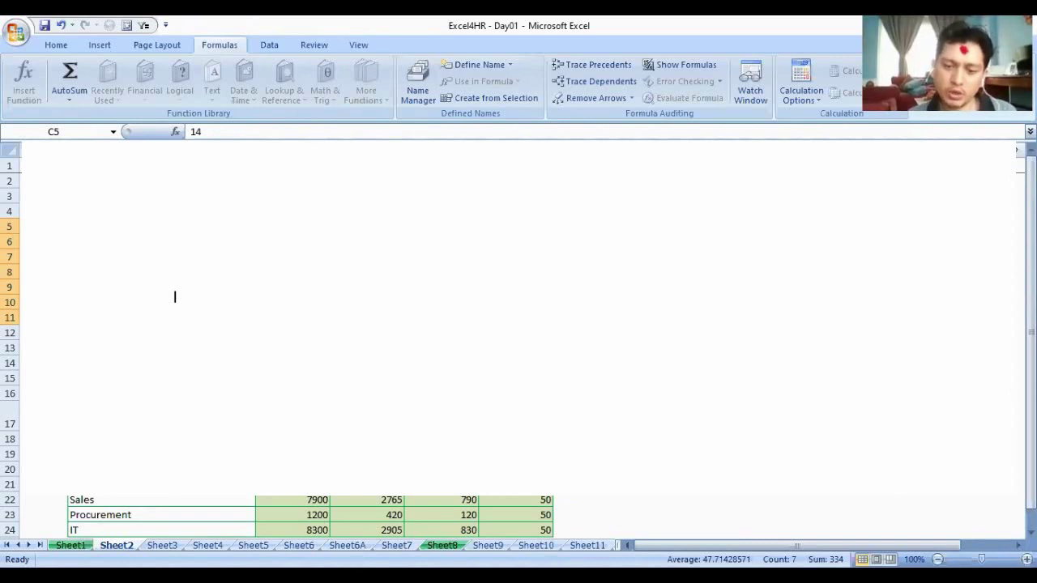
type("=")
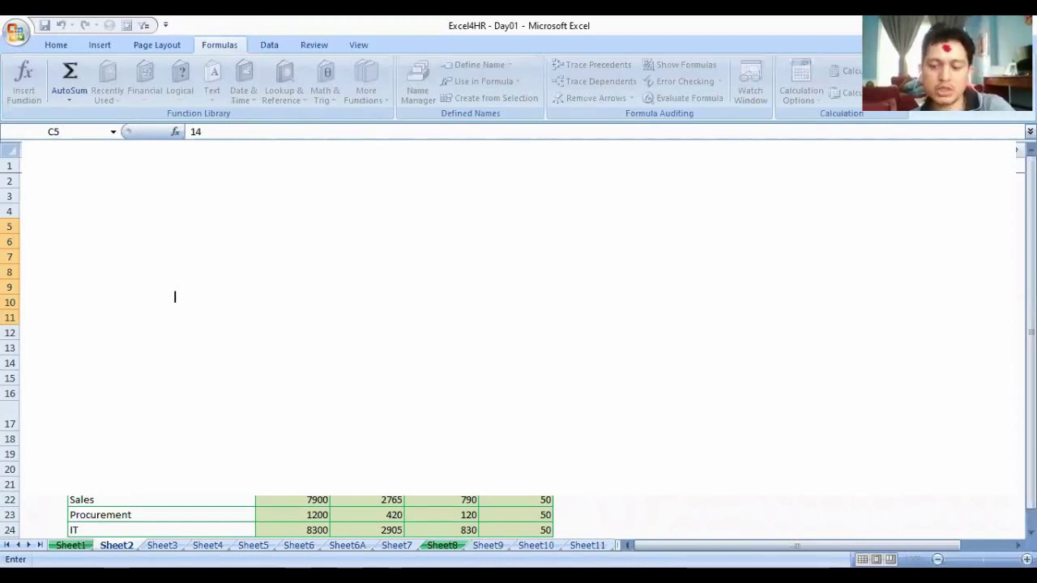
type("+")
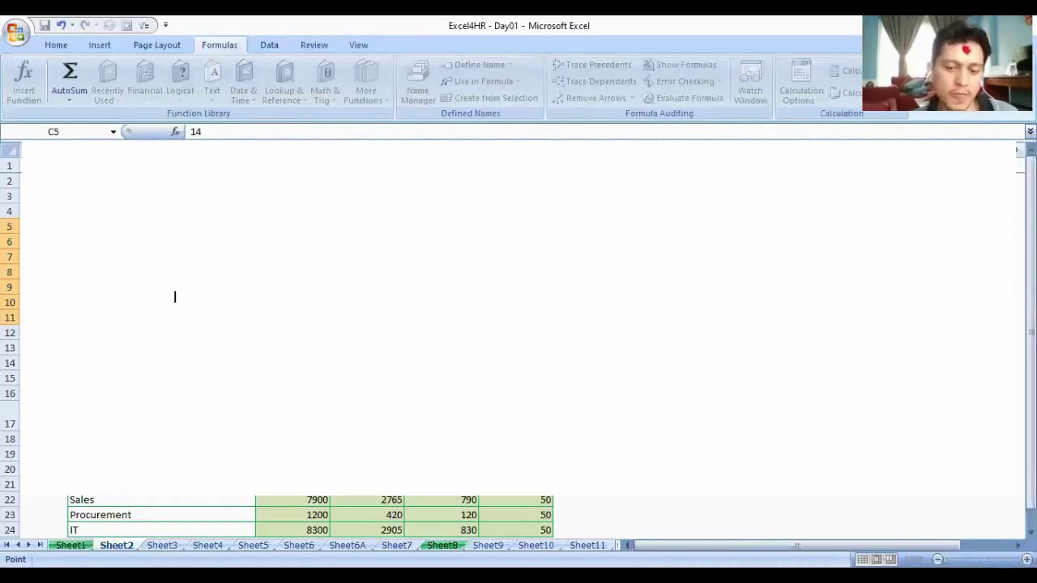
key("Escape")
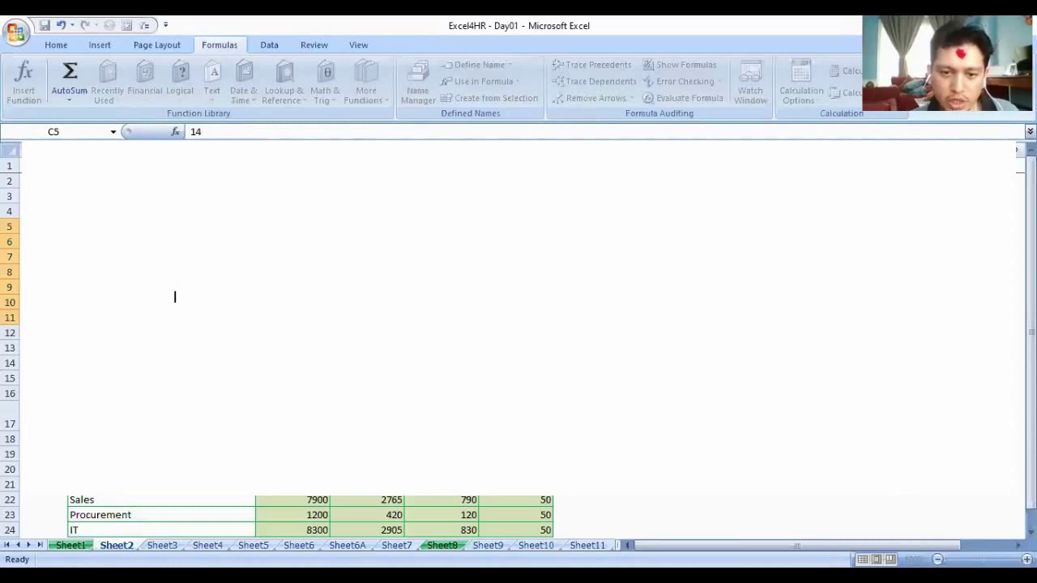
key("Return")
left_click(516, 332)
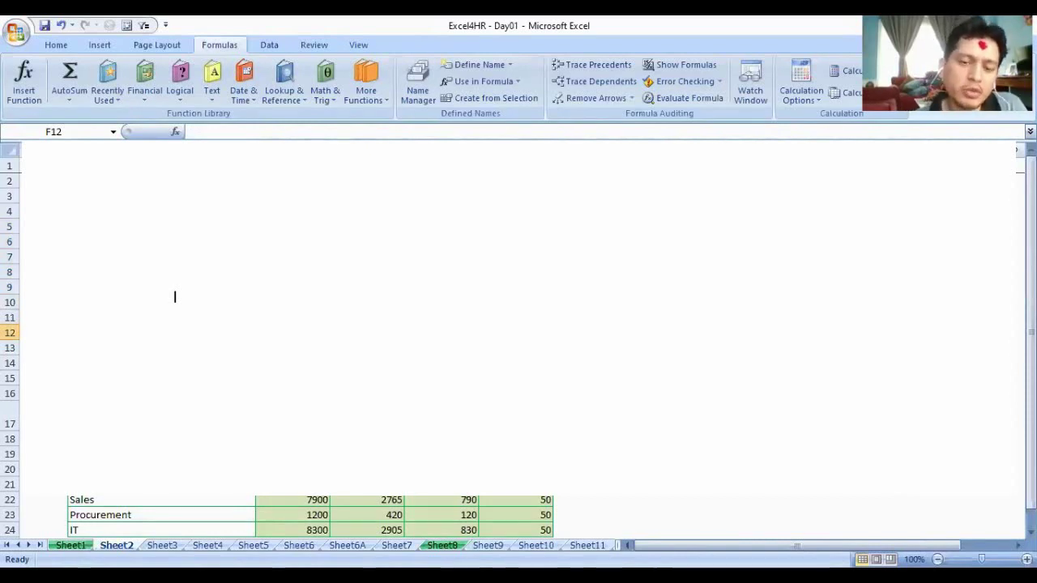
left_click(419, 87)
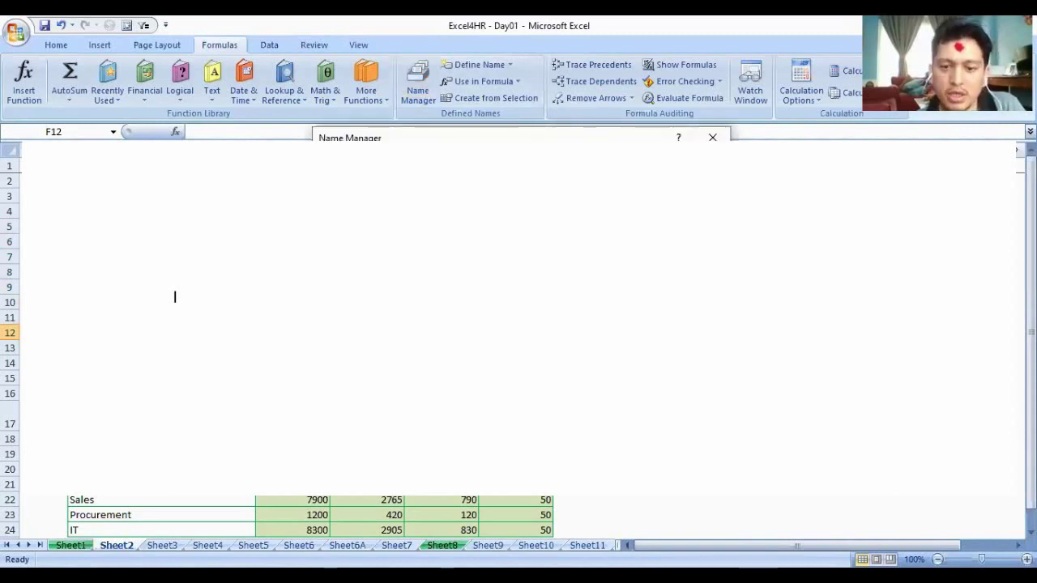
left_click(174, 297)
key("Left")
key("Left")
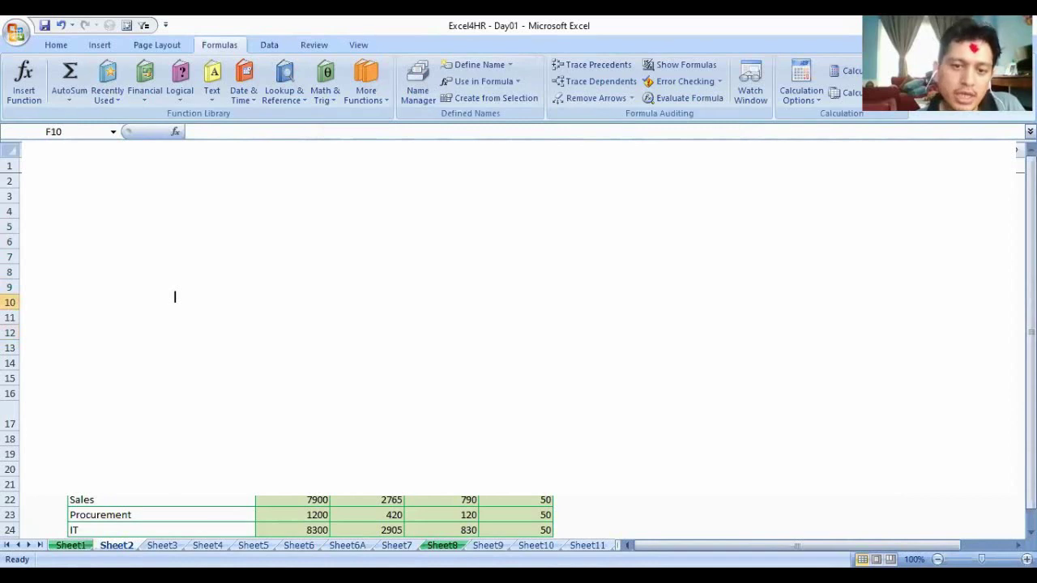
left_click(52, 132)
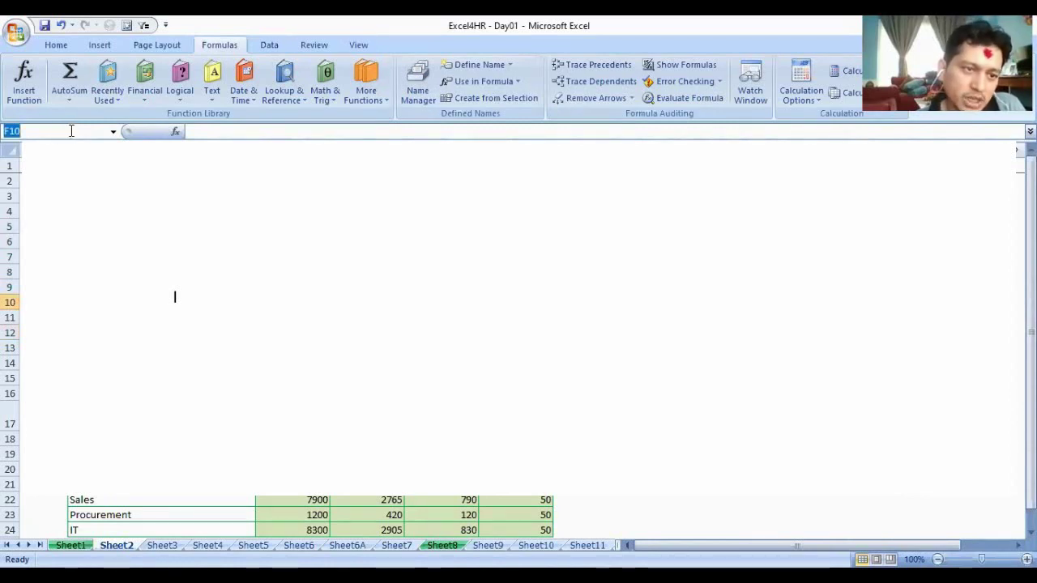
left_click(113, 134)
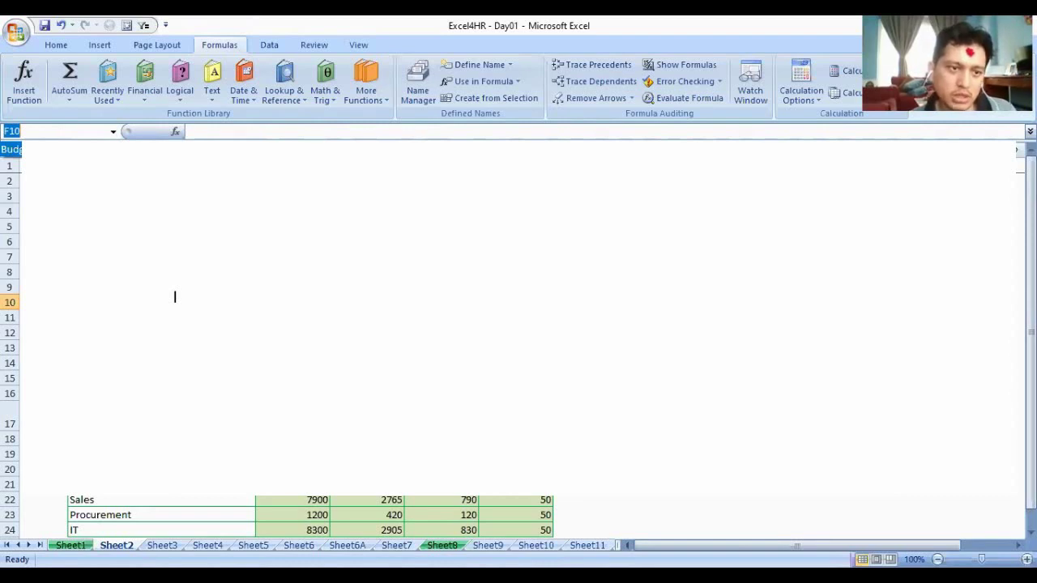
key("Return")
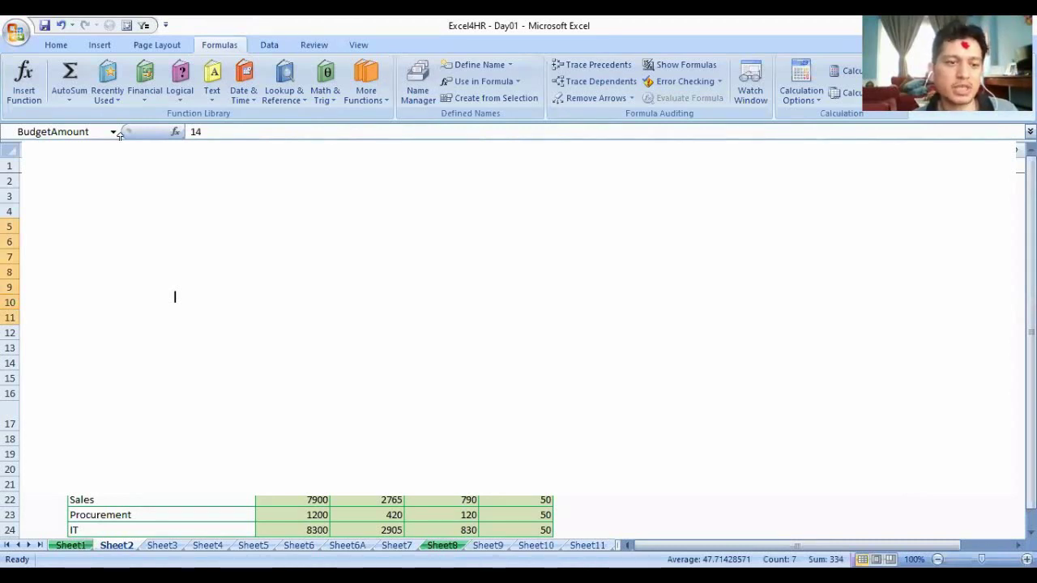
left_click(49, 131)
key("Escape")
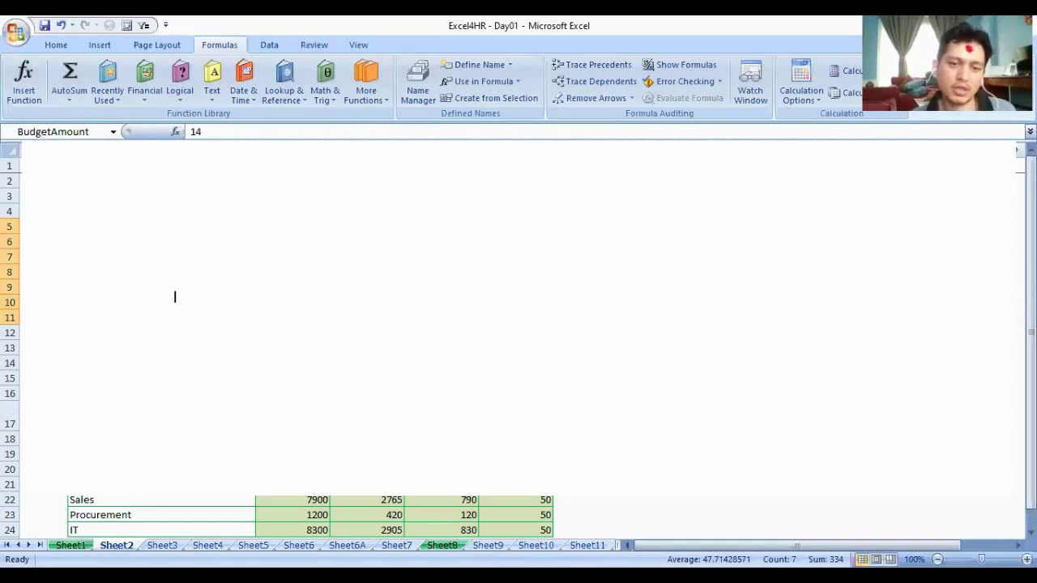
key("Down")
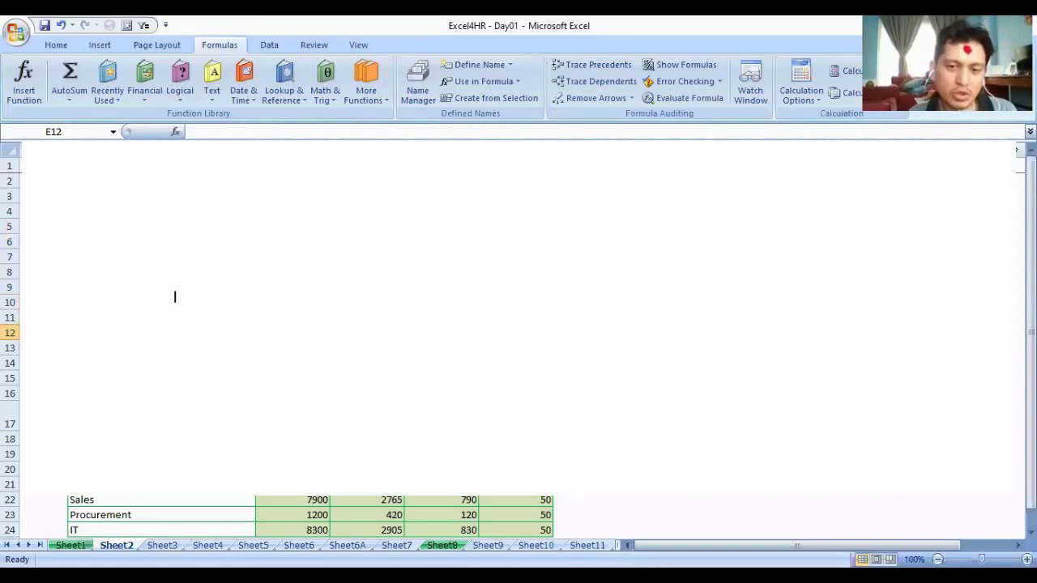
Enter =SUM(BudgetAmount) in F6 using autocomplete for SUM and the range name
left_click(516, 242)
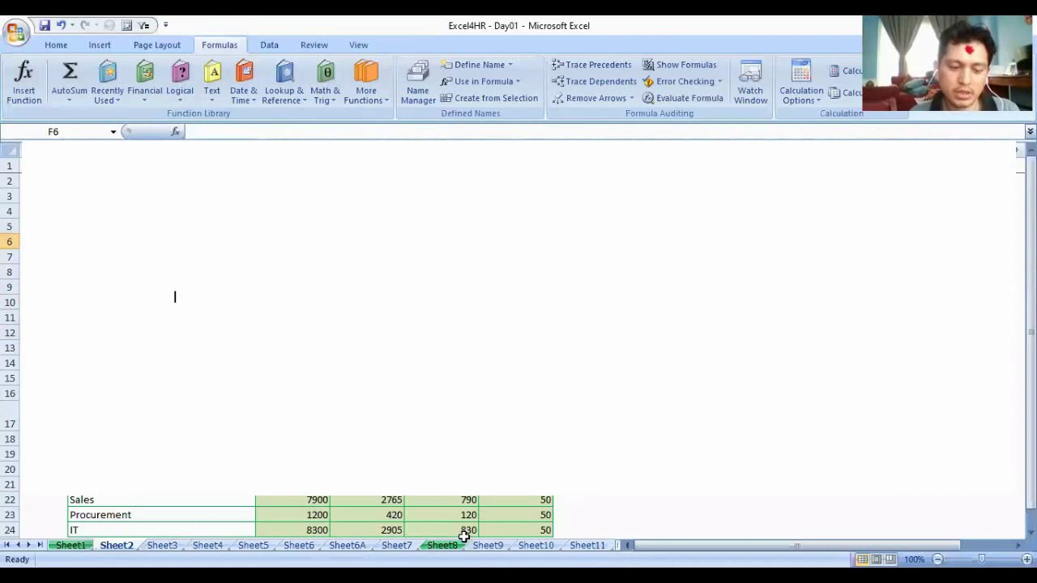
type("=s")
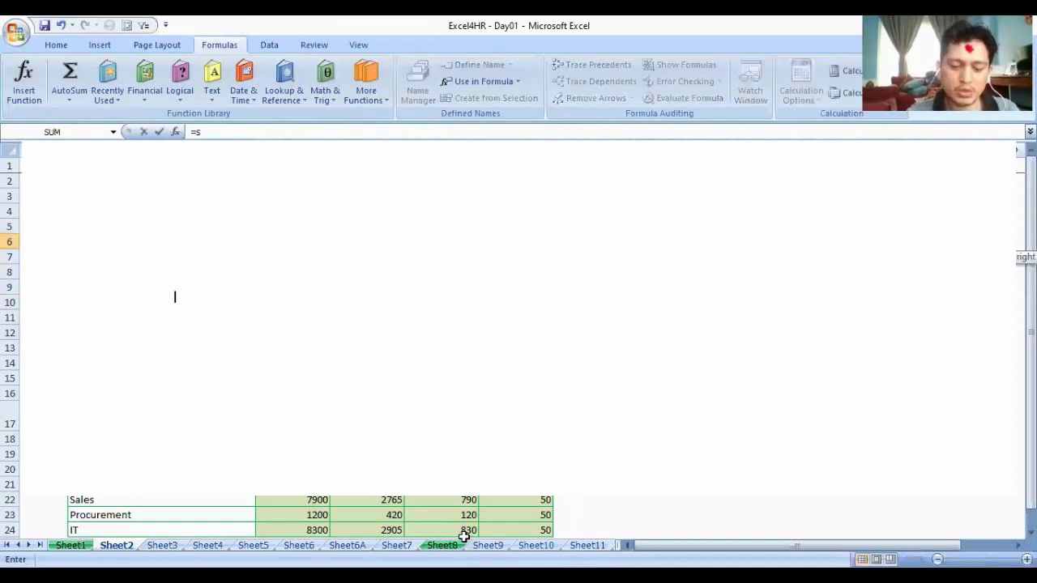
key("Tab")
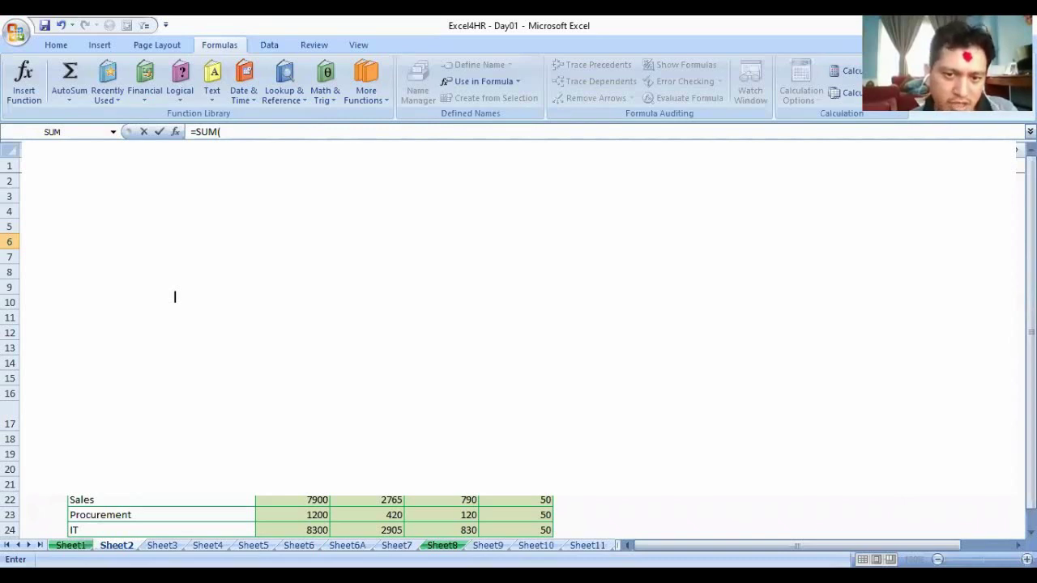
type("bud")
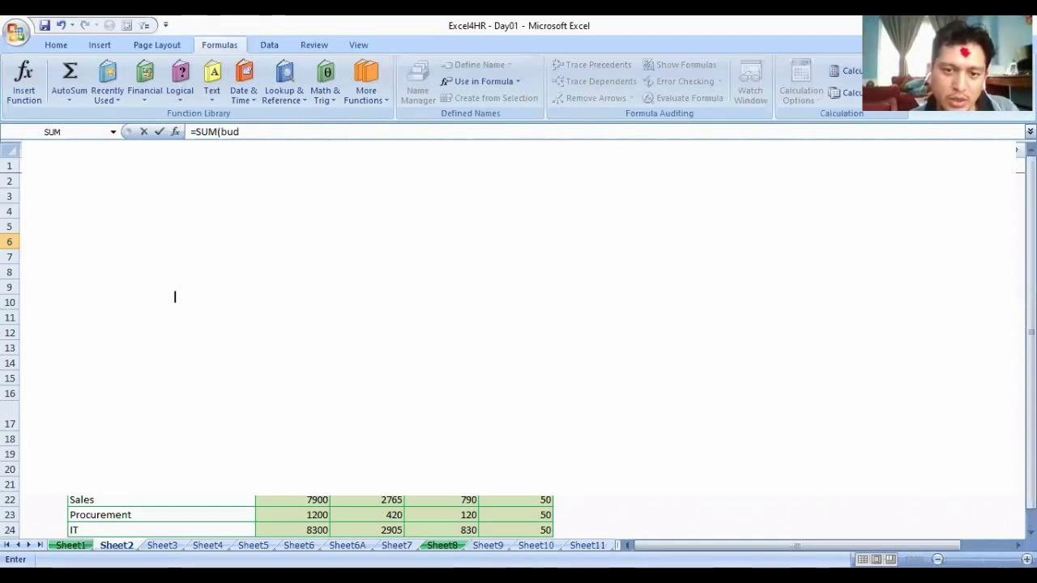
key("Tab")
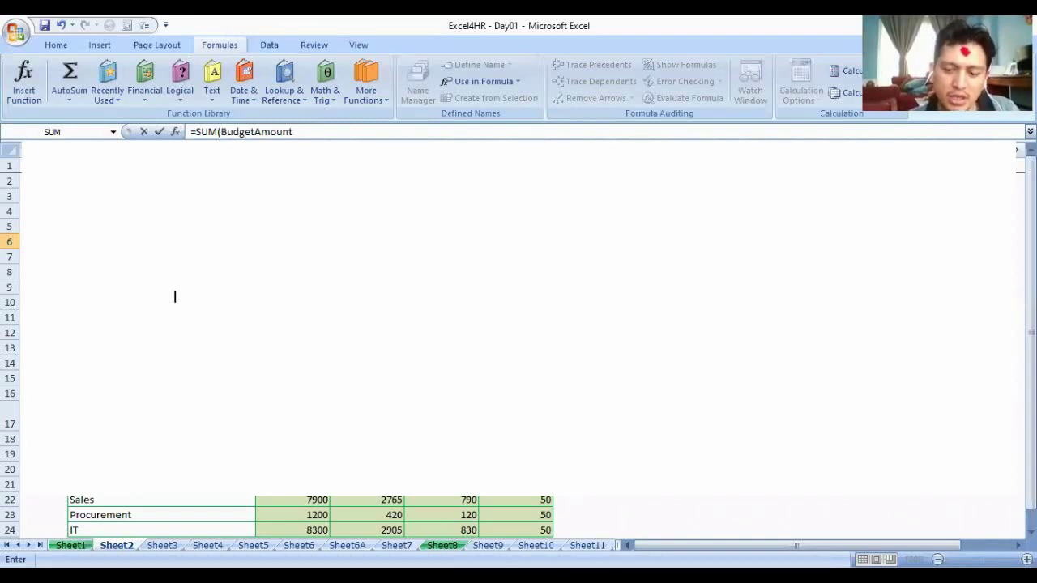
key("Return")
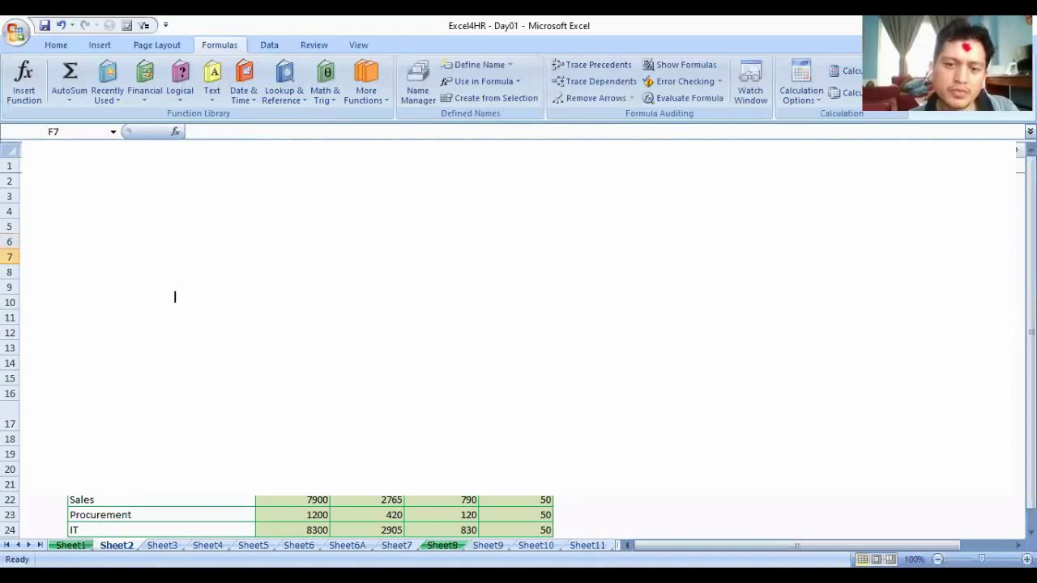
key("Up")
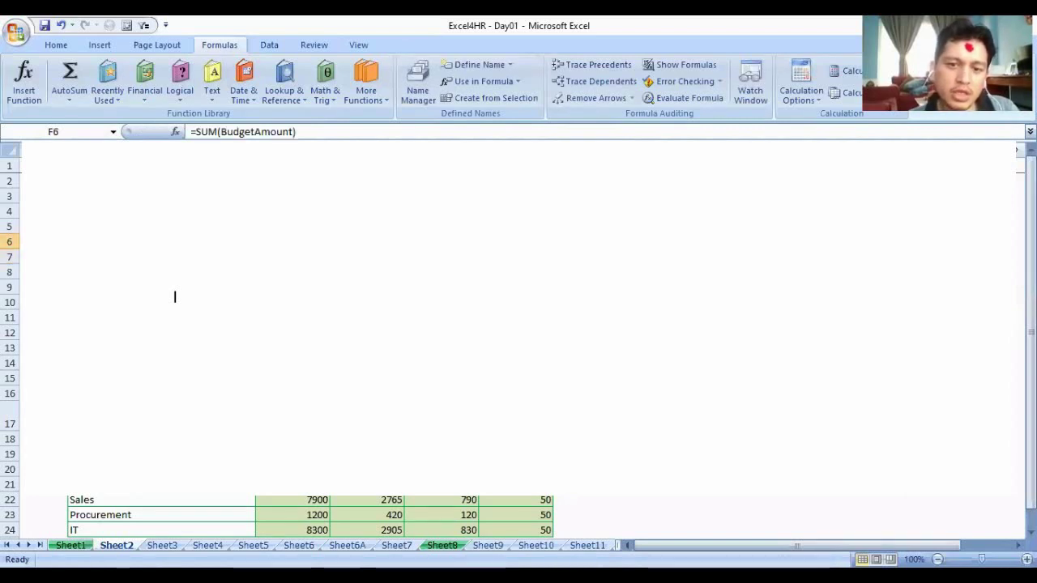
Edit F6's formula, highlighting the BudgetAmount name inside =SUM(BudgetAmount)
key("F2")
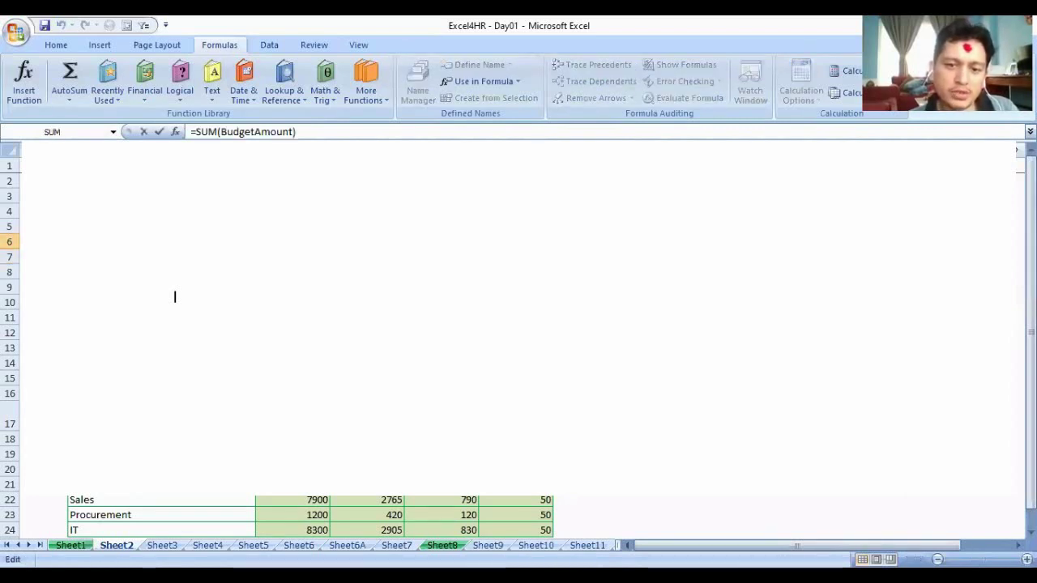
left_click(343, 132)
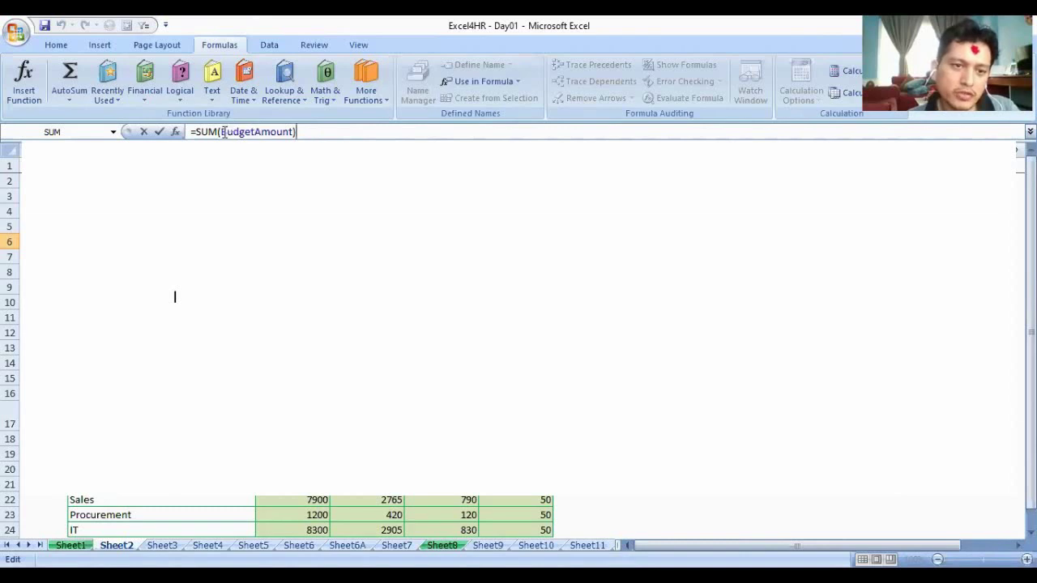
left_click_drag(220, 131, 293, 133)
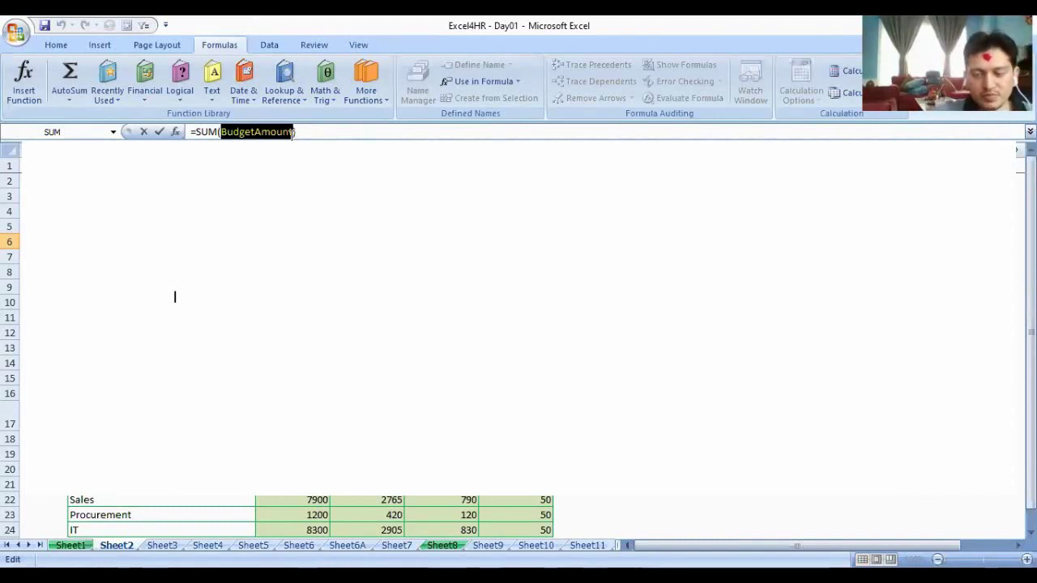
key("Return")
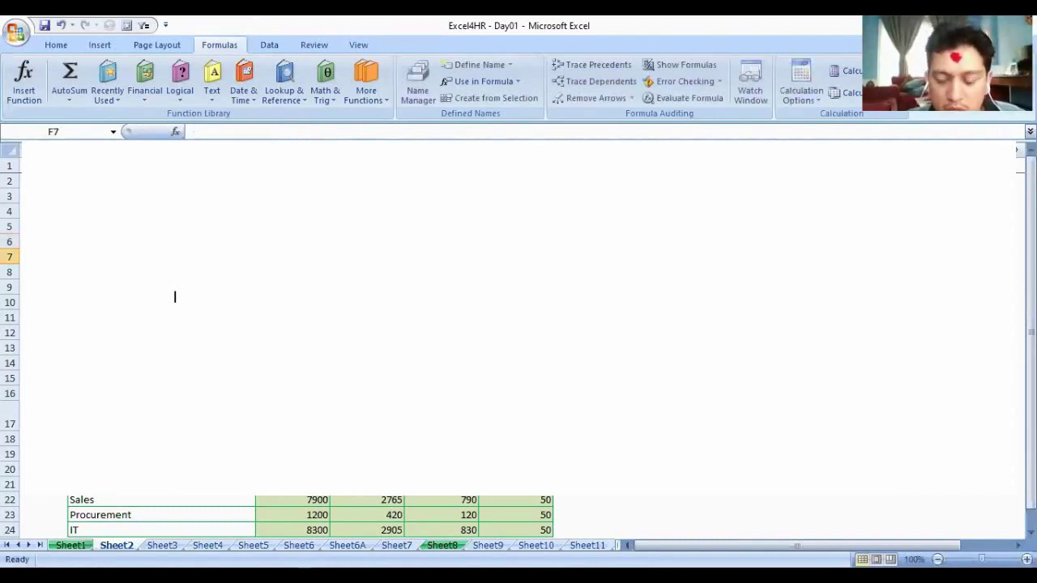
key("Up")
Clear F6 and retype =SUM(BudgetAmount) with the full range name
key("Delete")
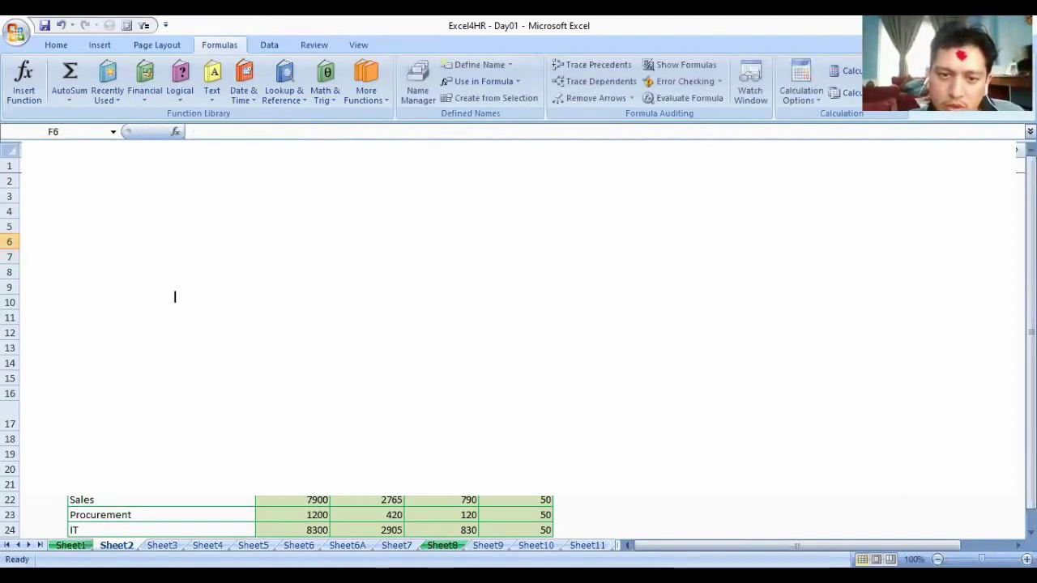
key("BackSpace")
type("=s")
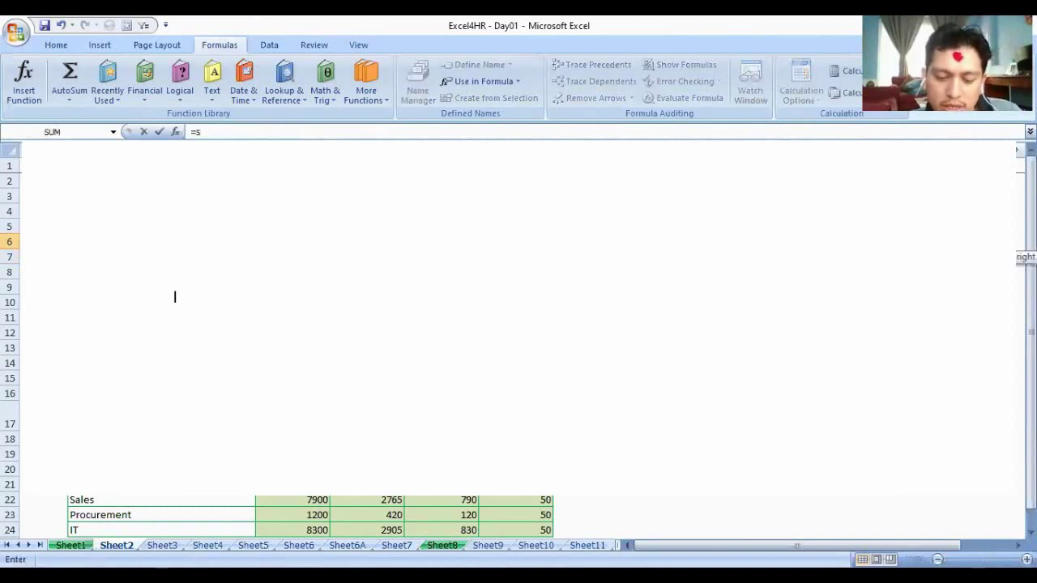
key("Tab")
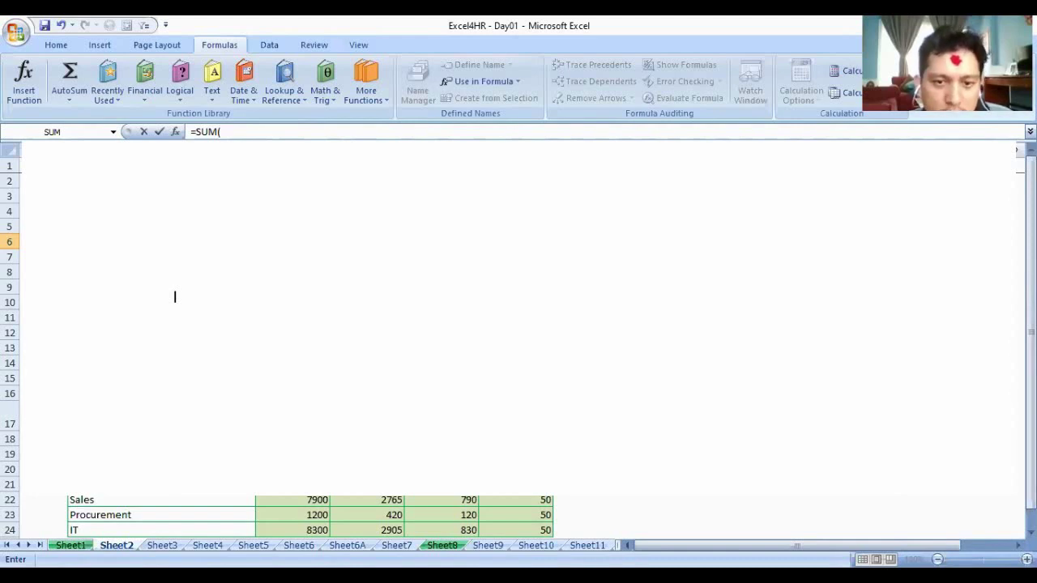
type("BudgetAmount")
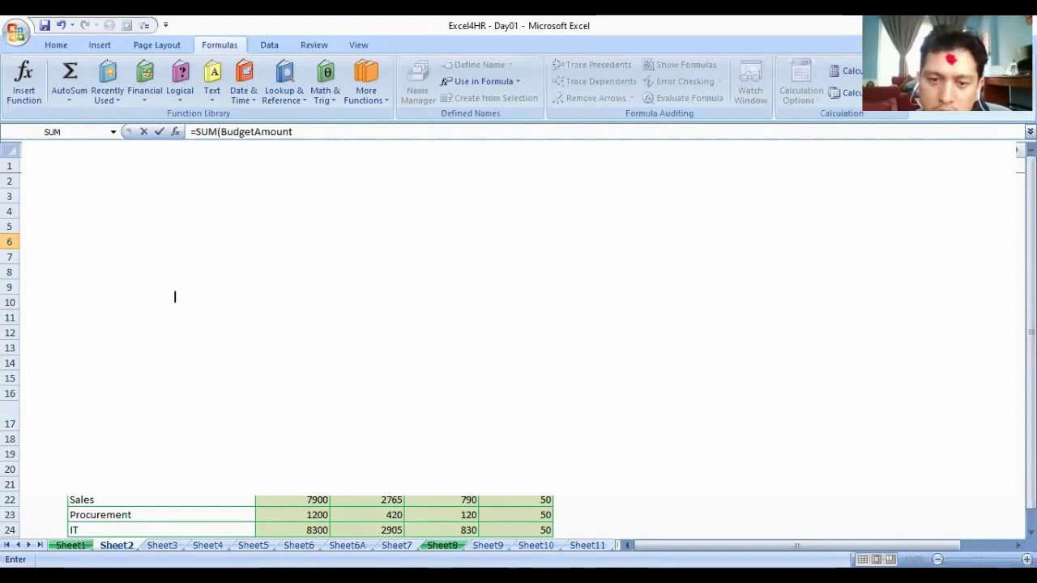
key("Return")
key("Up")
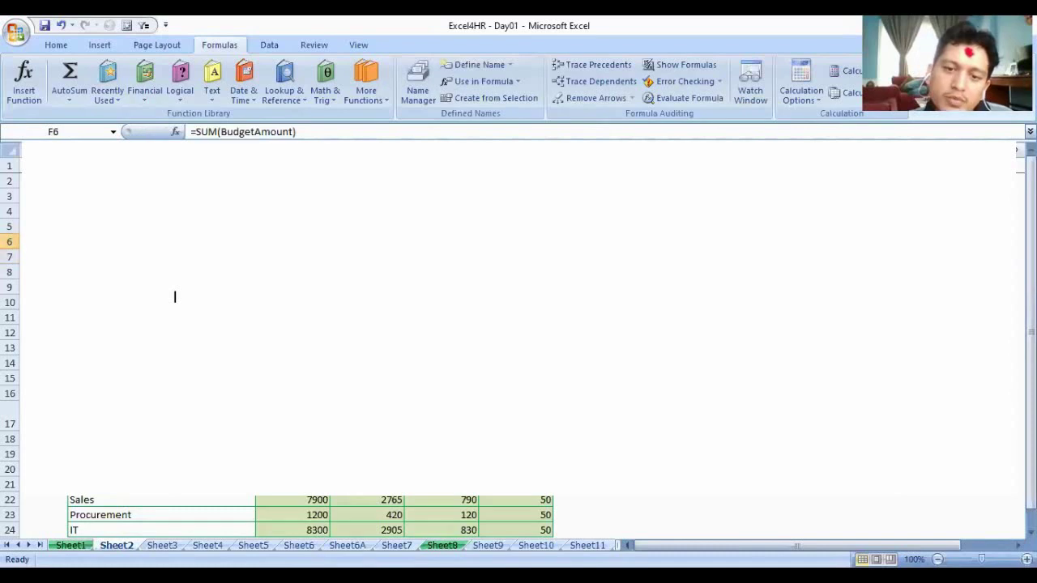
AutoSum column C into C13 as =SUM(C3:C12), then compare it with F6's total
left_click(291, 348)
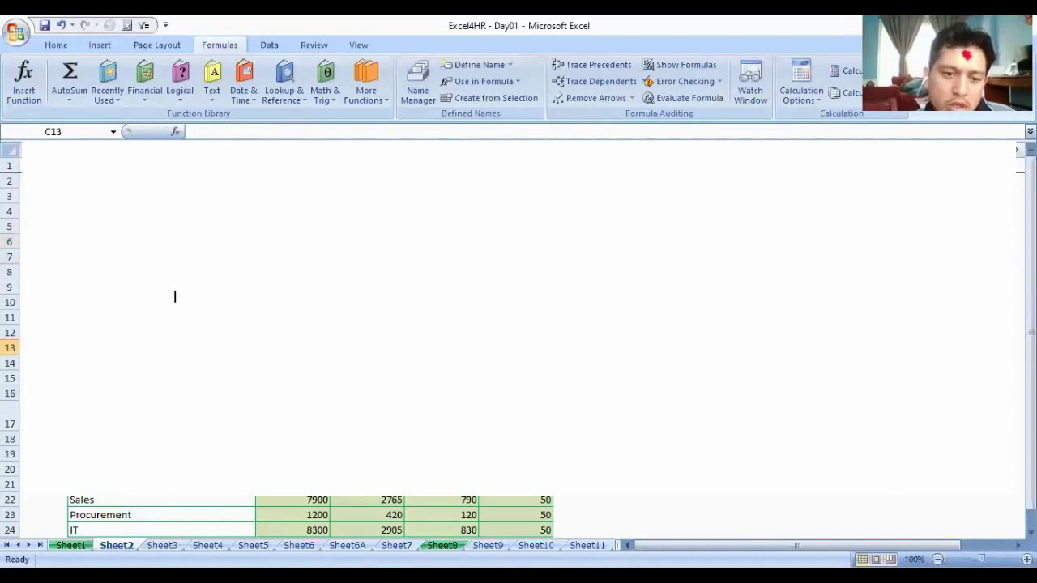
key("alt+equal")
key("Return")
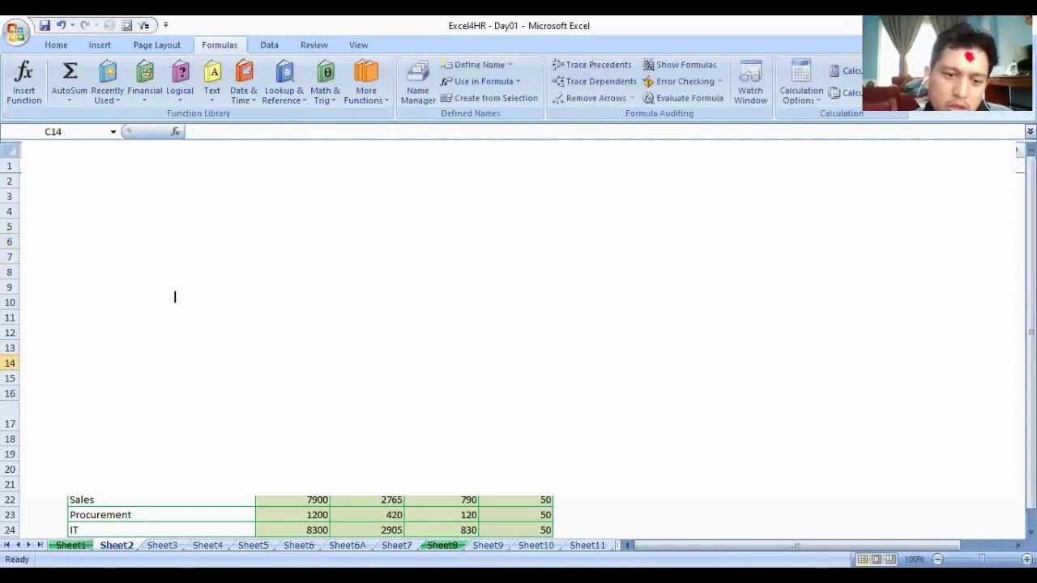
key("Up")
key("Up")
key("Up")
key("Up")
key("Up")
key("Up")
key("Up")
key("Up")
key("Right")
key("Right")
key("Right")
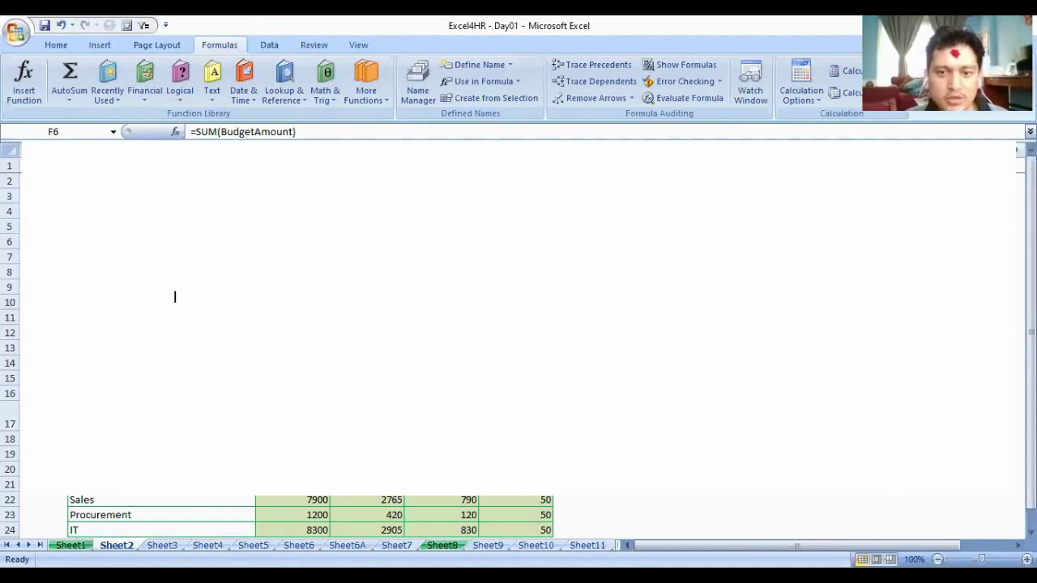
Select C5:C11 so the Name Box shows BudgetAmount, cancelling a started '=' entry
left_click(174, 297)
key("Down")
key("Down")
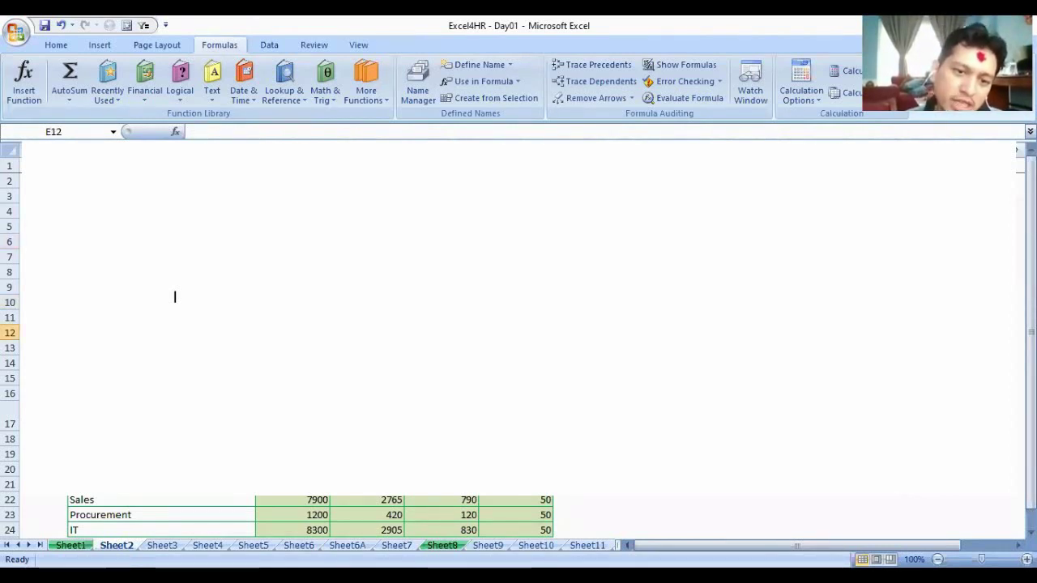
key("Up")
key("Up")
key("Up")
key("Up")
key("Up")
key("Up")
key("Up")
key("Left")
key("Left")
key("shift+Down")
key("shift+Down")
key("shift+Down")
key("shift+Down")
key("shift+Down")
key("shift+Down")
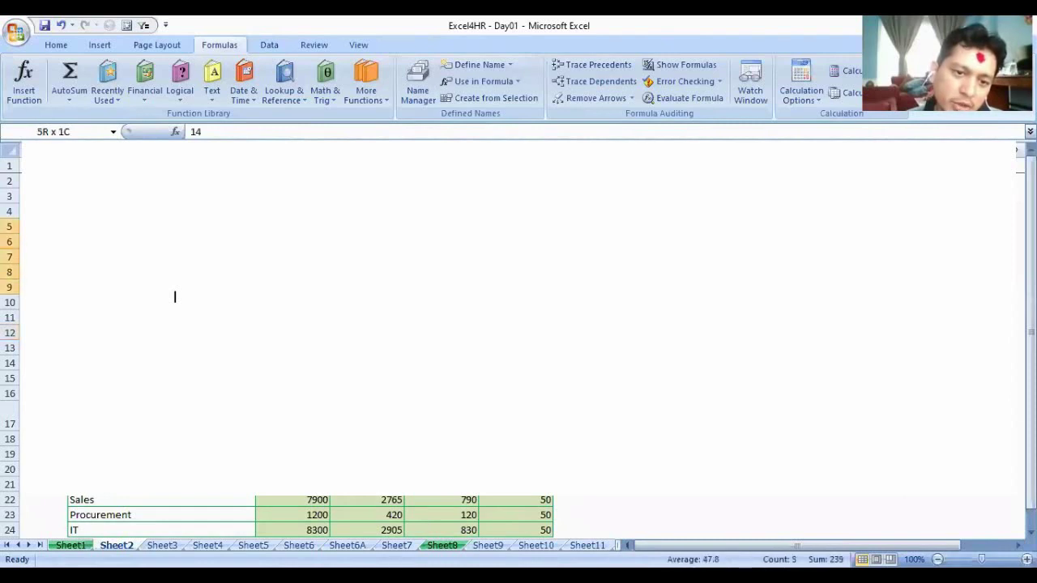
left_click_drag(174, 297, 175, 296)
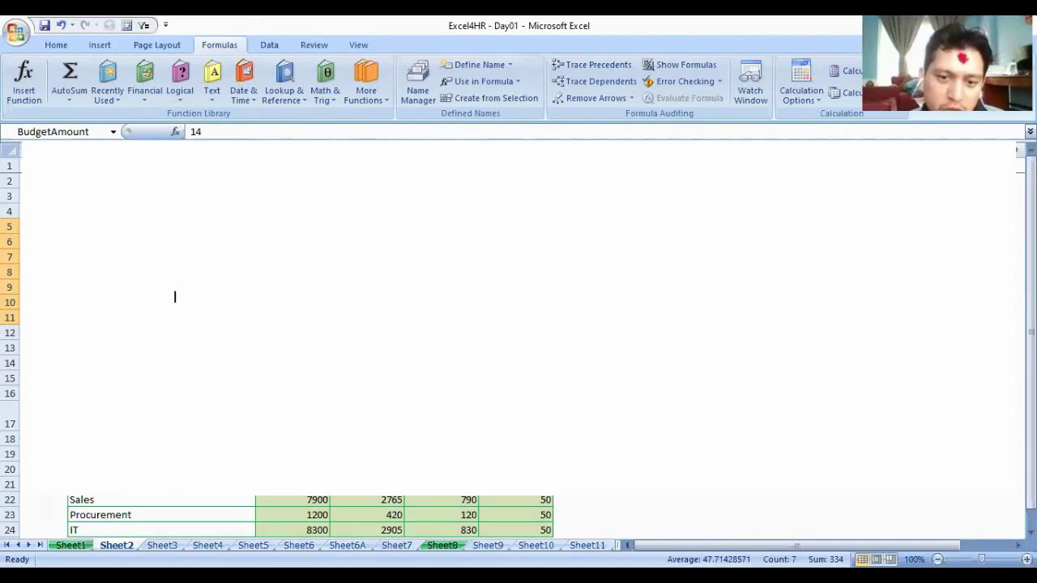
type("=")
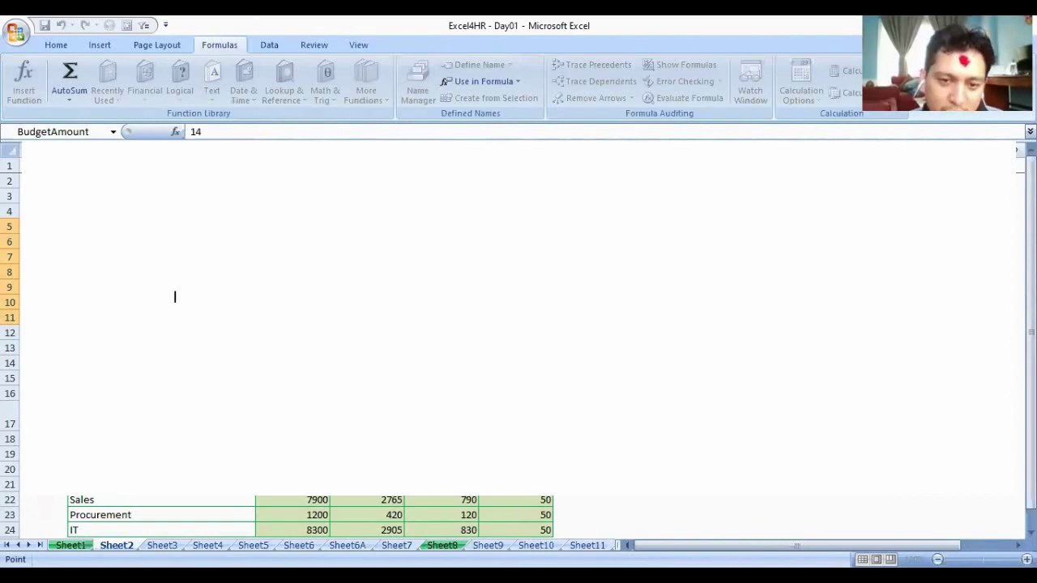
key("Return")
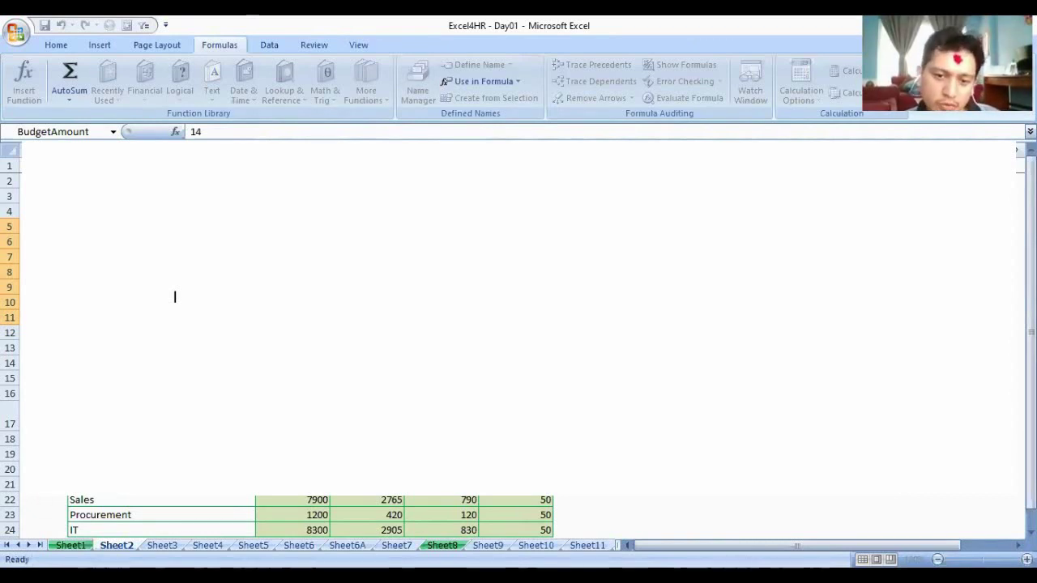
scroll(175, 296, "down", 6)
scroll(174, 296, "down", 3)
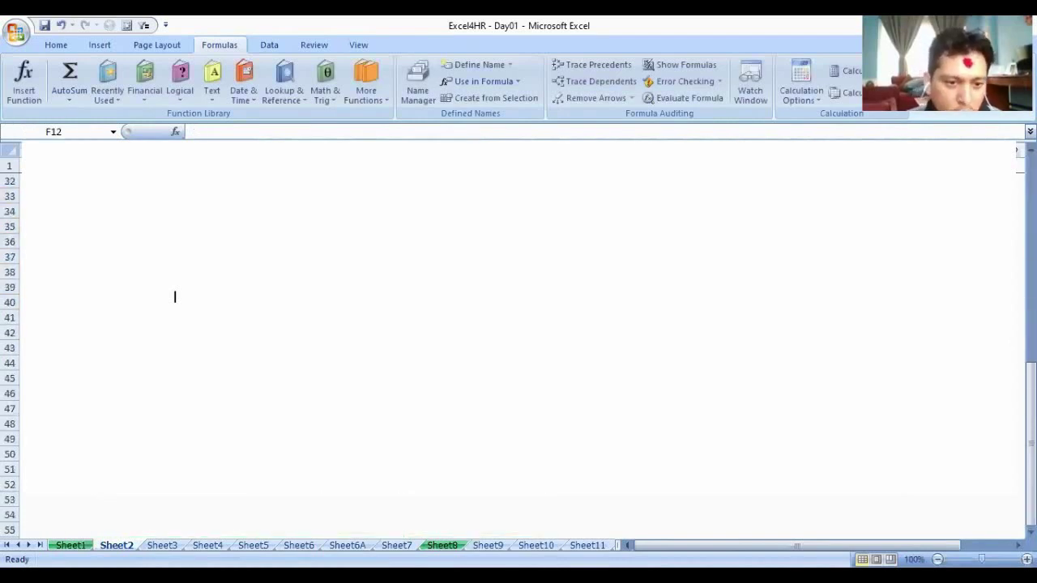
scroll(175, 296, "up", 10)
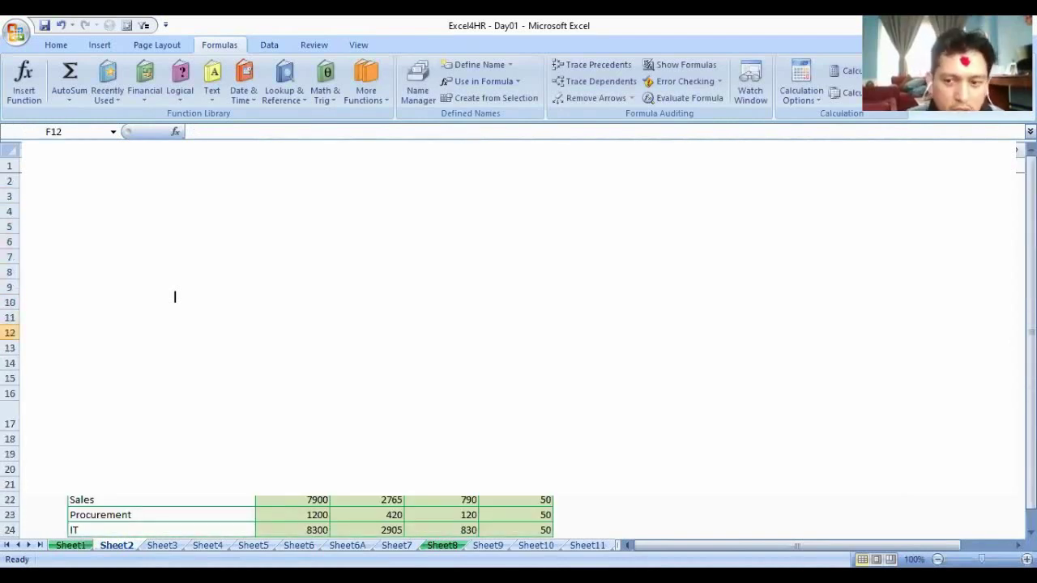
scroll(174, 296, "down", 3)
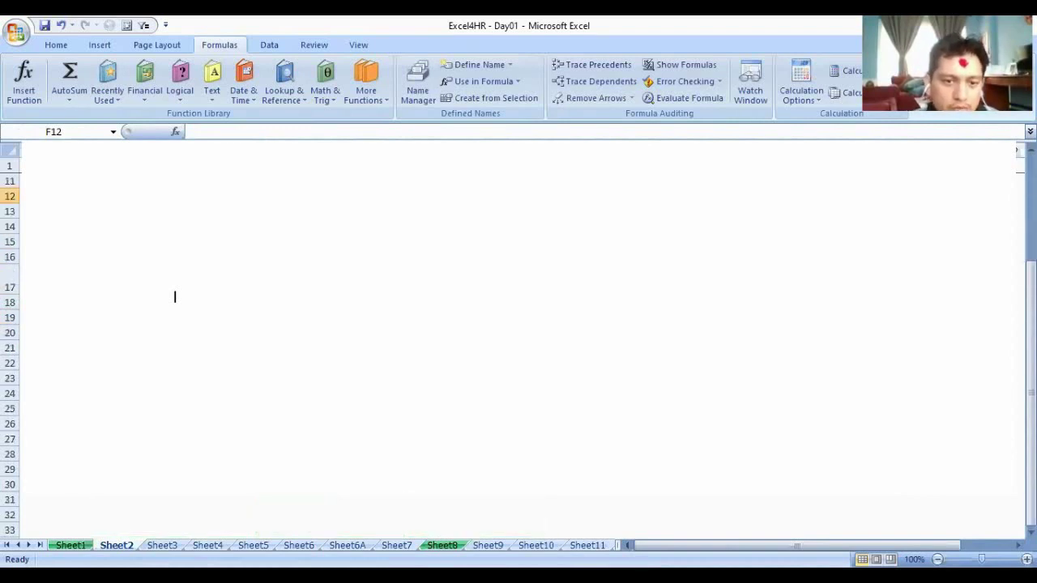
scroll(174, 297, "up", 1)
left_click_drag(98, 333, 304, 439)
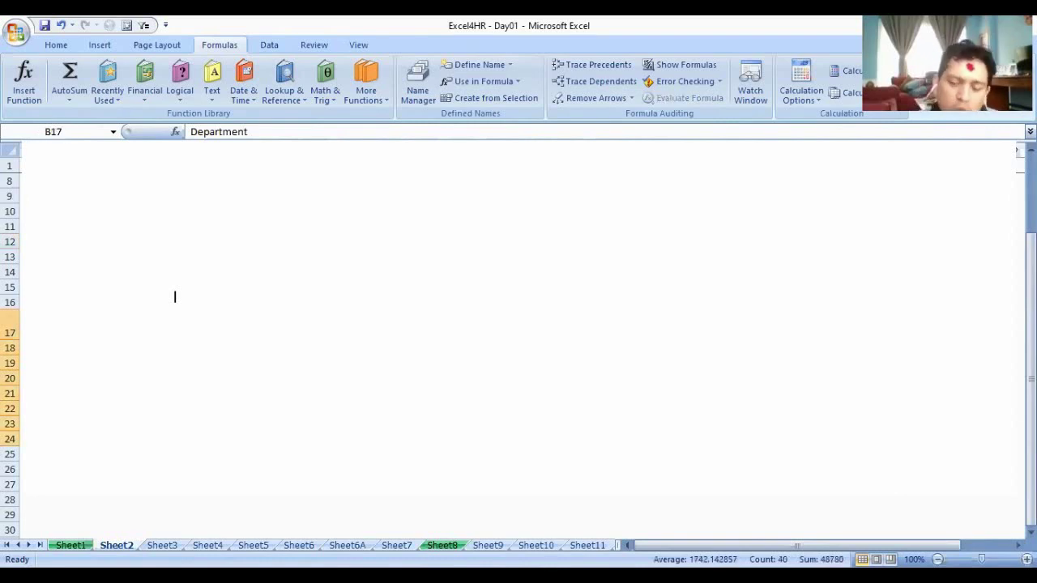
scroll(174, 297, "up", 2)
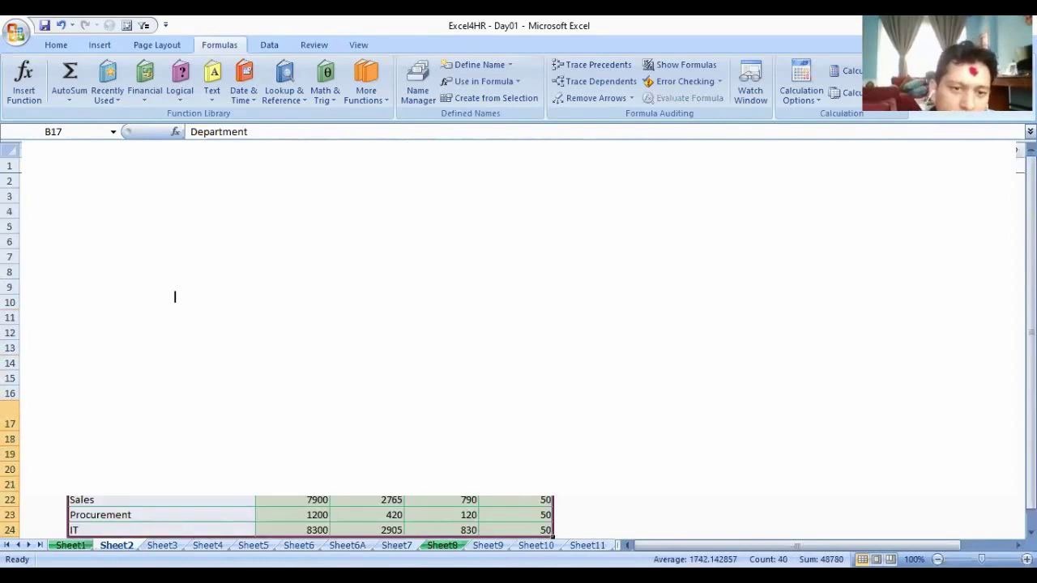
scroll(174, 296, "down", 1)
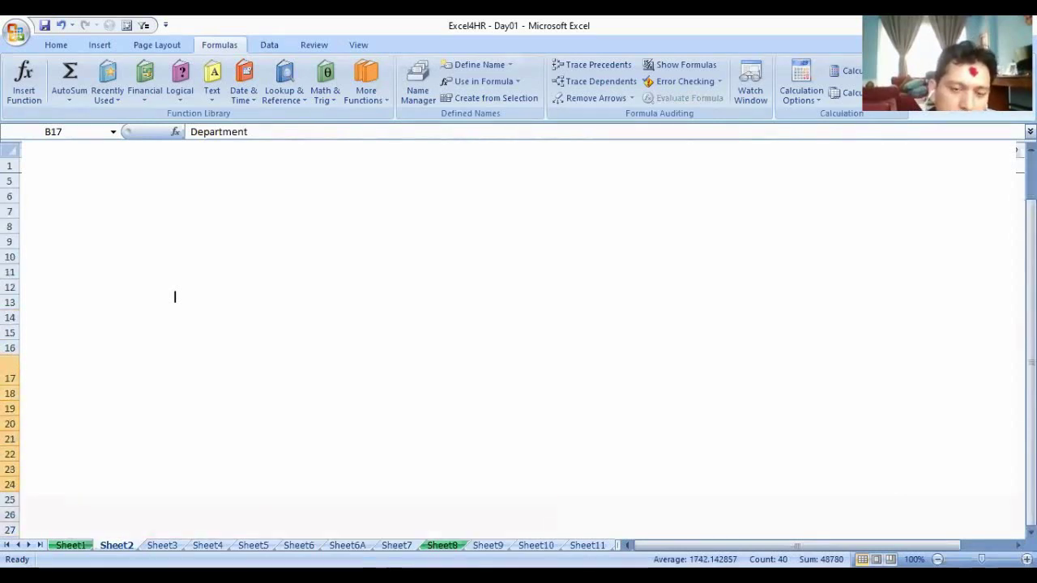
left_click(174, 297)
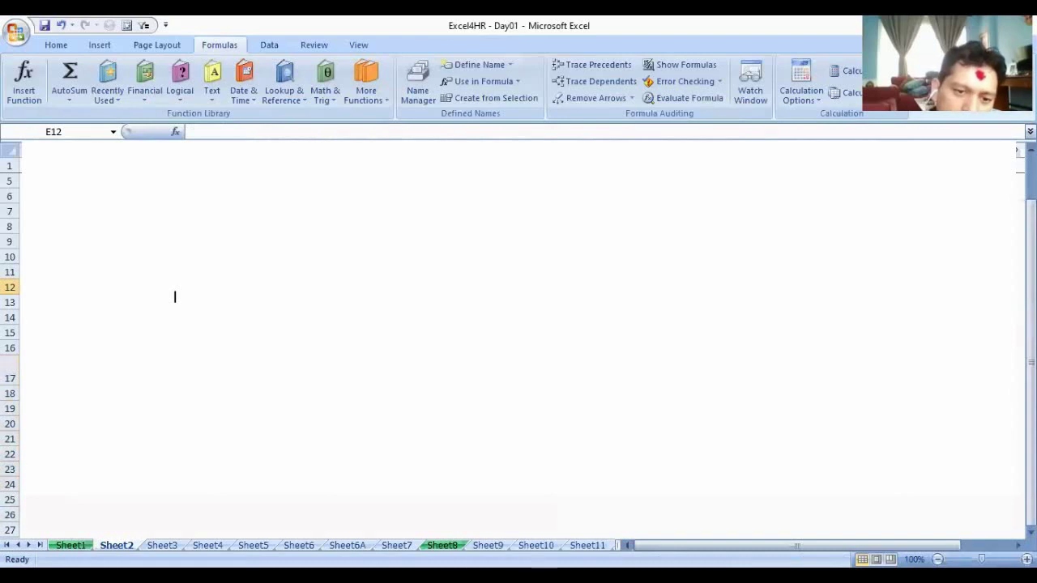
left_click_drag(174, 393, 174, 483)
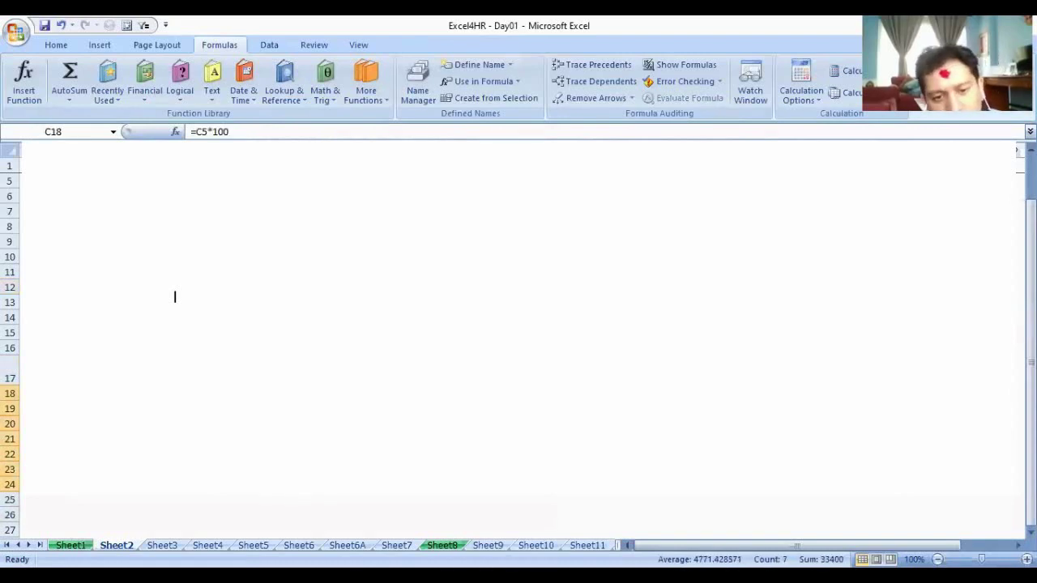
left_click_drag(210, 393, 211, 484)
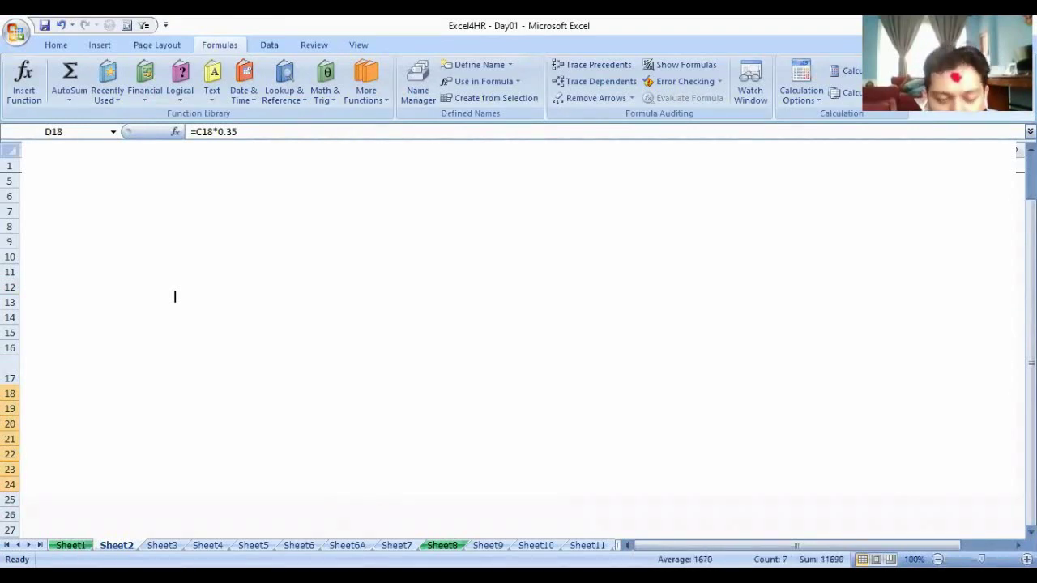
left_click_drag(248, 393, 247, 484)
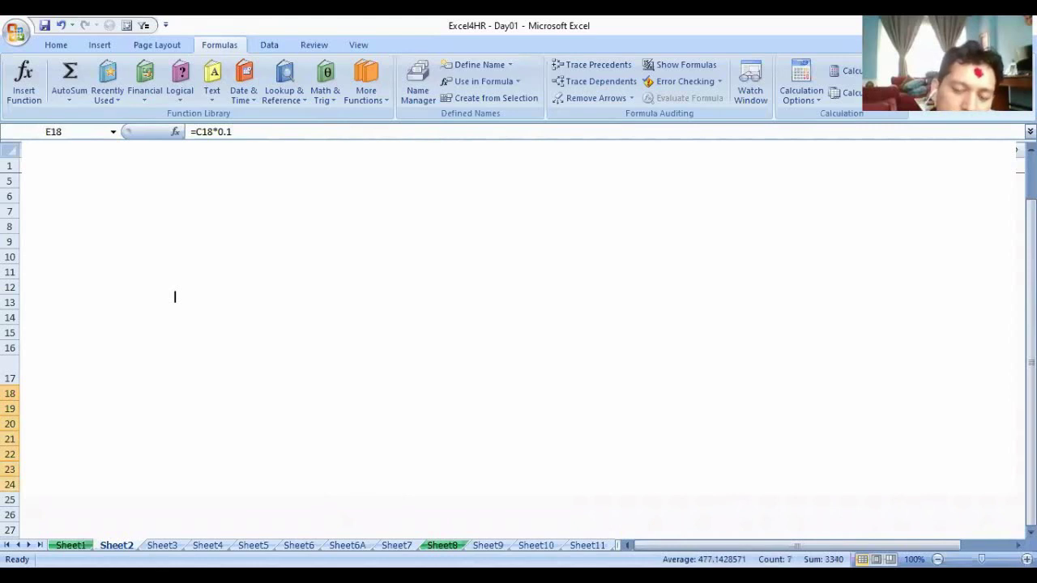
left_click_drag(300, 393, 300, 484)
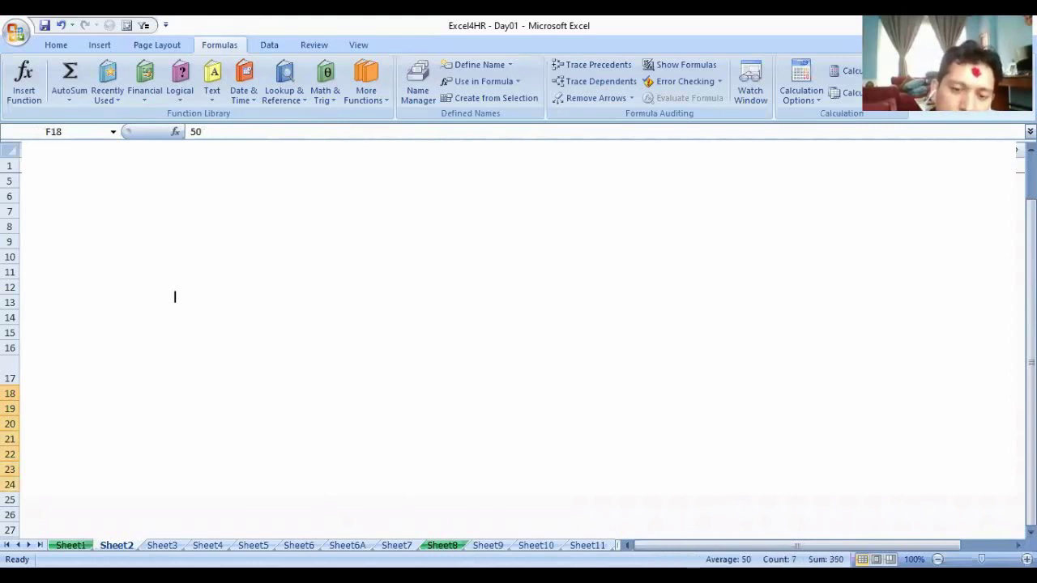
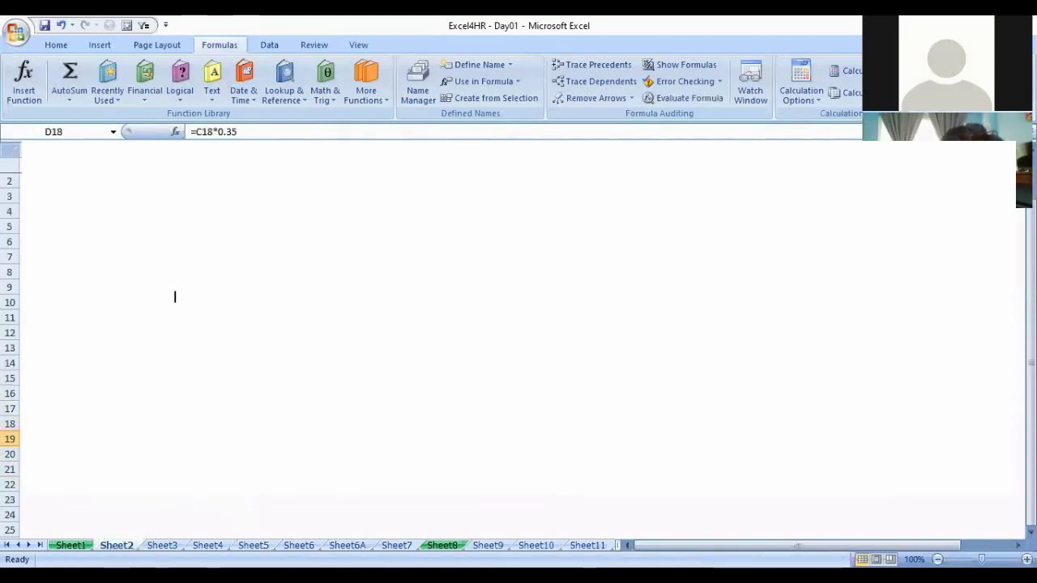
Check the sums of the row 18 and row 19 figures, then deselect by picking cell H22
left_click_drag(150, 393, 304, 393)
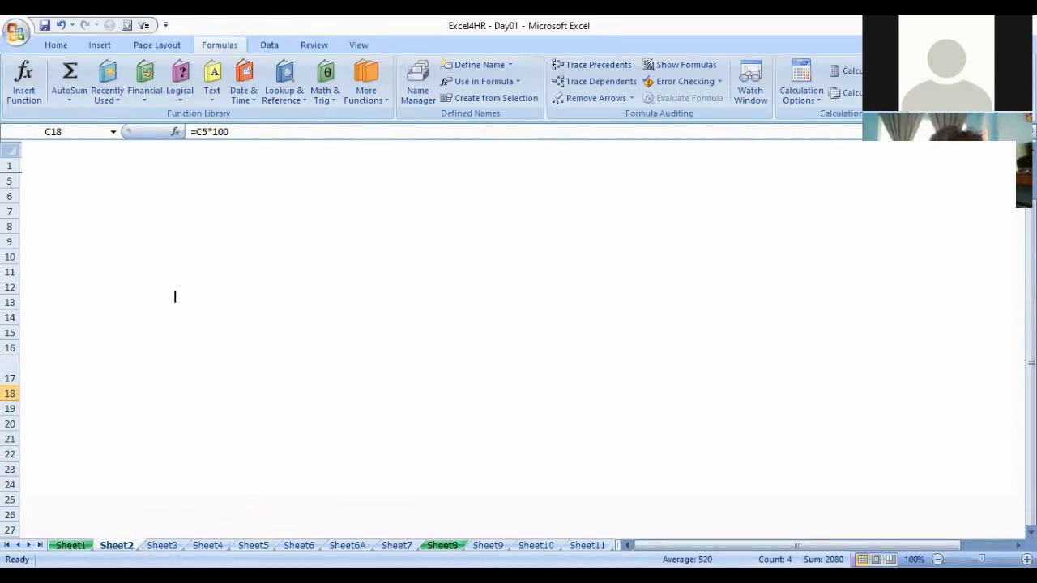
left_click_drag(304, 408, 459, 409)
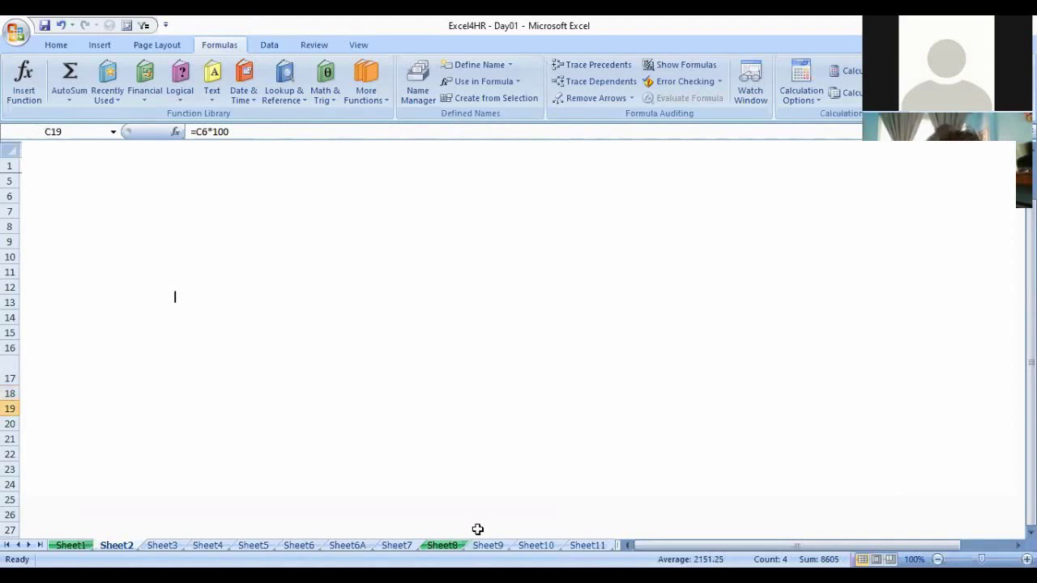
left_click(474, 454)
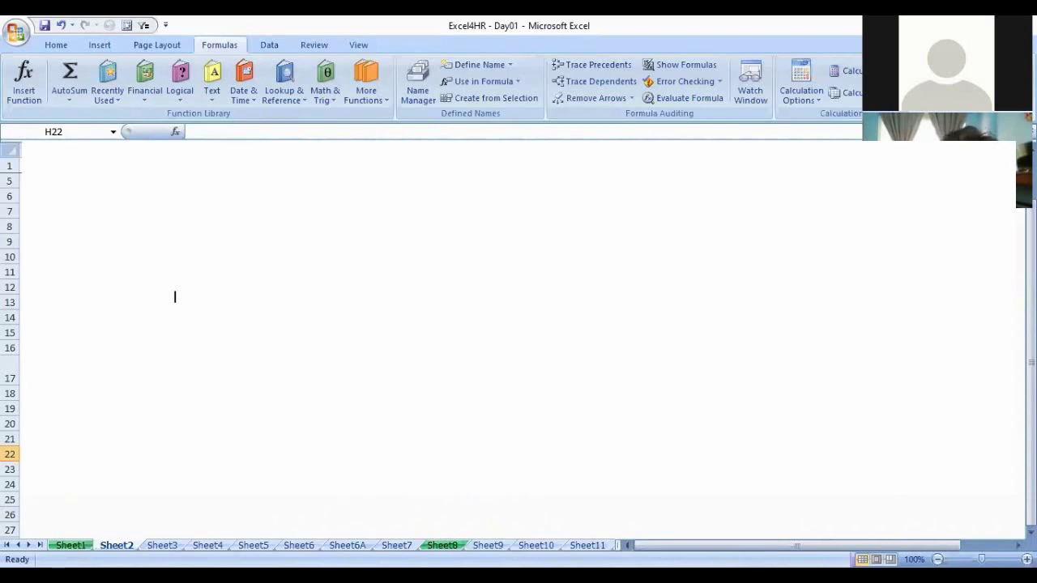
Select the whole salary table B17:F24 from the Department header
left_click_drag(40, 378, 243, 484)
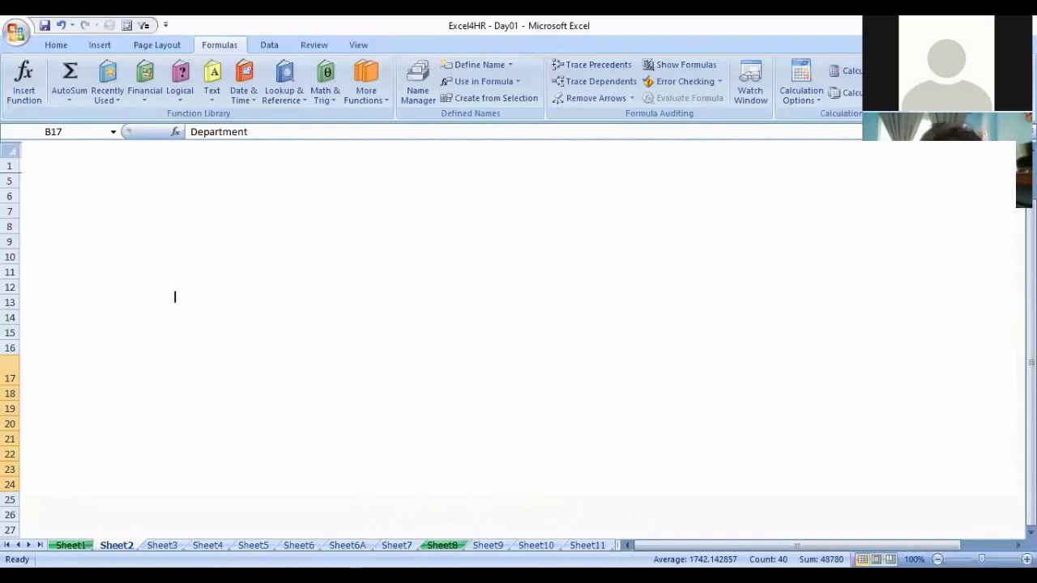
key("Right")
key("Down")
key("Down")
key("Down")
key("Down")
key("Down")
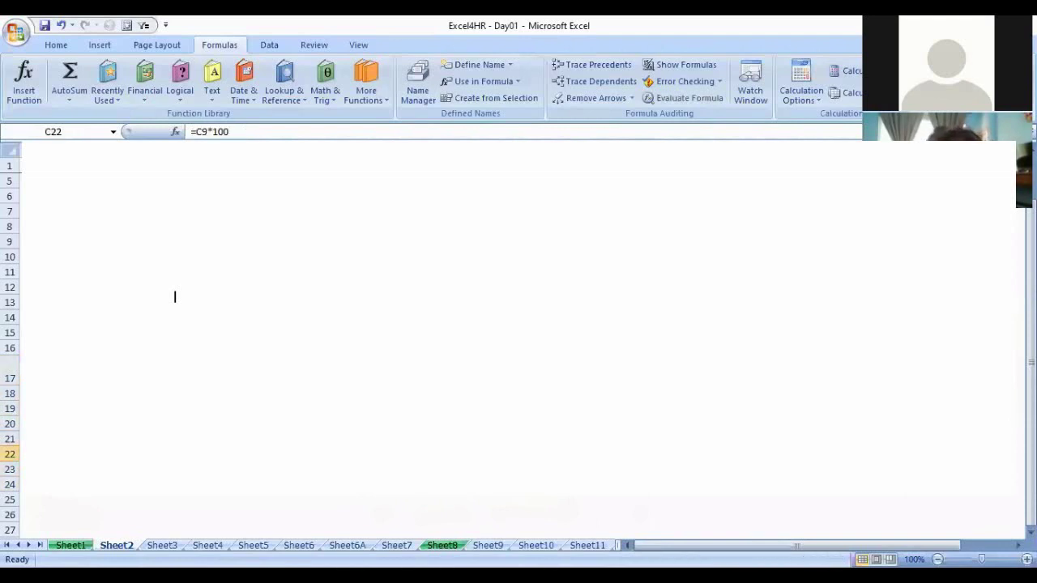
key("Left")
key("Up")
key("Up")
key("Up")
key("Up")
key("Up")
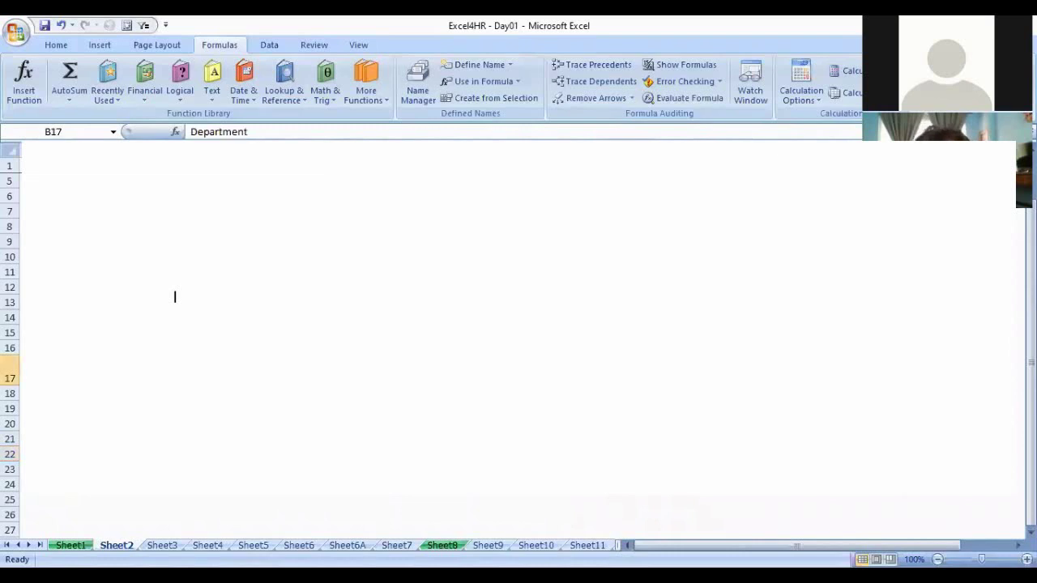
key("shift+Down")
key("shift+Down")
key("shift+Down")
key("shift+Down")
key("shift+Down")
key("shift+Down")
key("shift+Down")
key("shift+Right")
key("shift+Right")
key("shift+Right")
key("shift+Right")
Go to the 10% formula cell E20 and select the entire surrounding data region
key("Down")
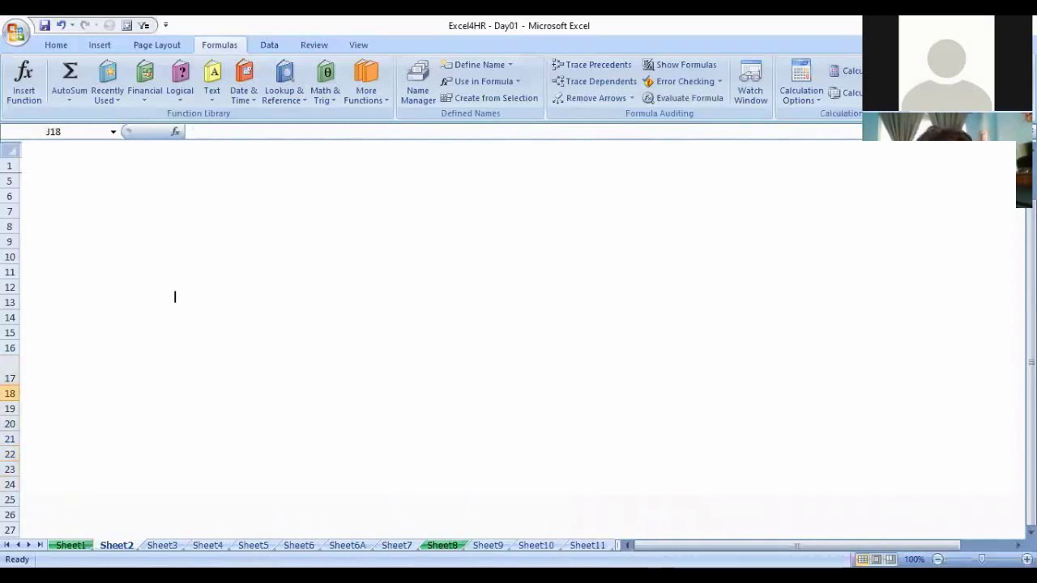
key("Down")
key("Down")
key("Right")
key("Right")
key("Right")
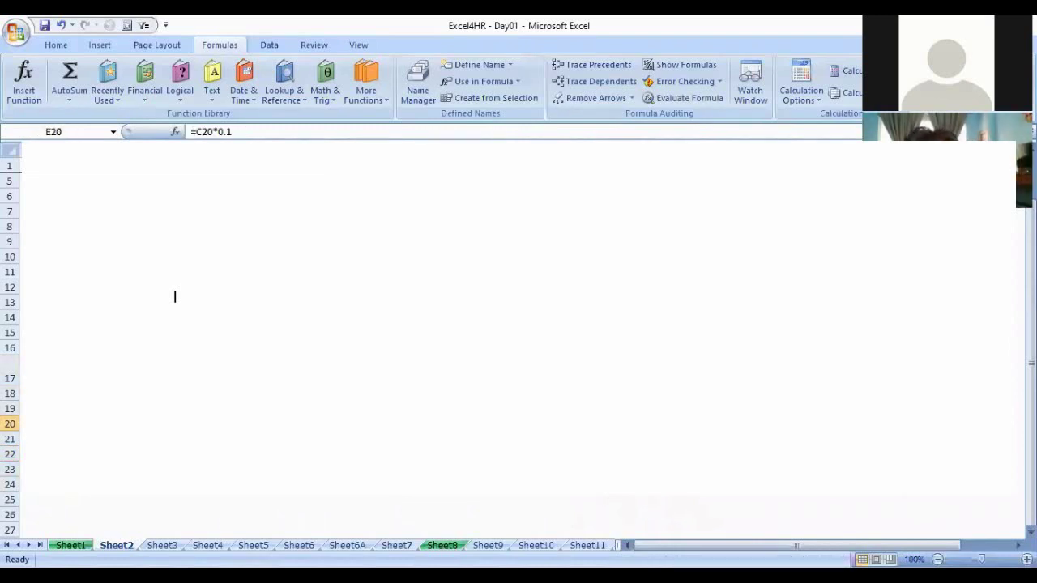
key("ctrl+a")
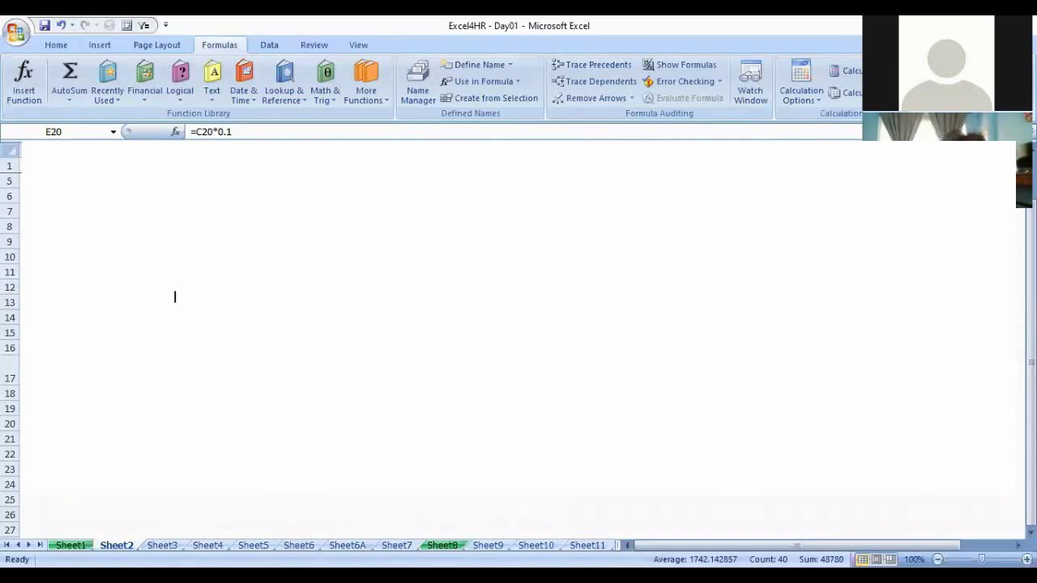
scroll(174, 296, "down", 1)
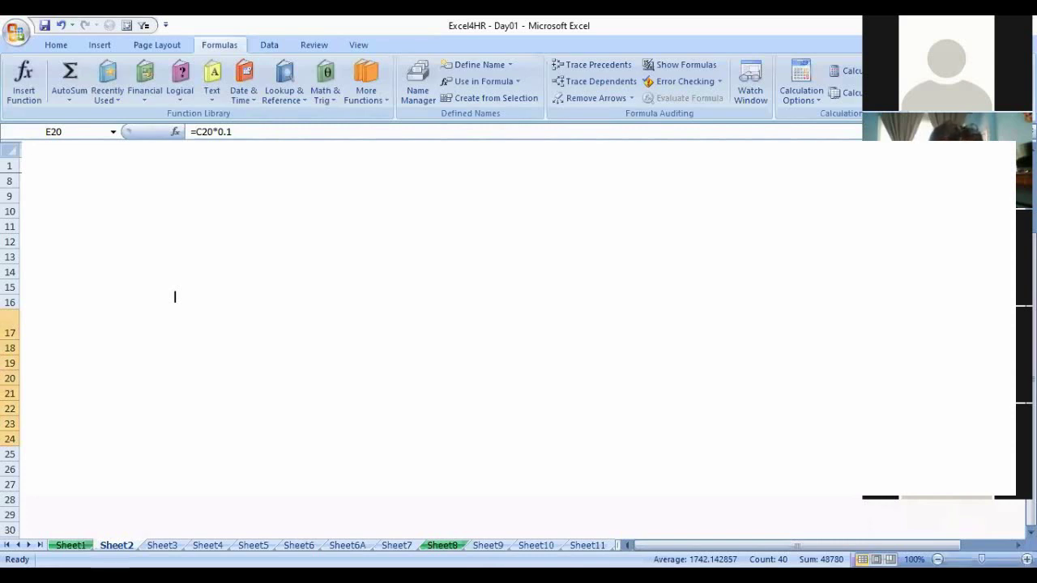
key("Right")
key("Down")
key("Down")
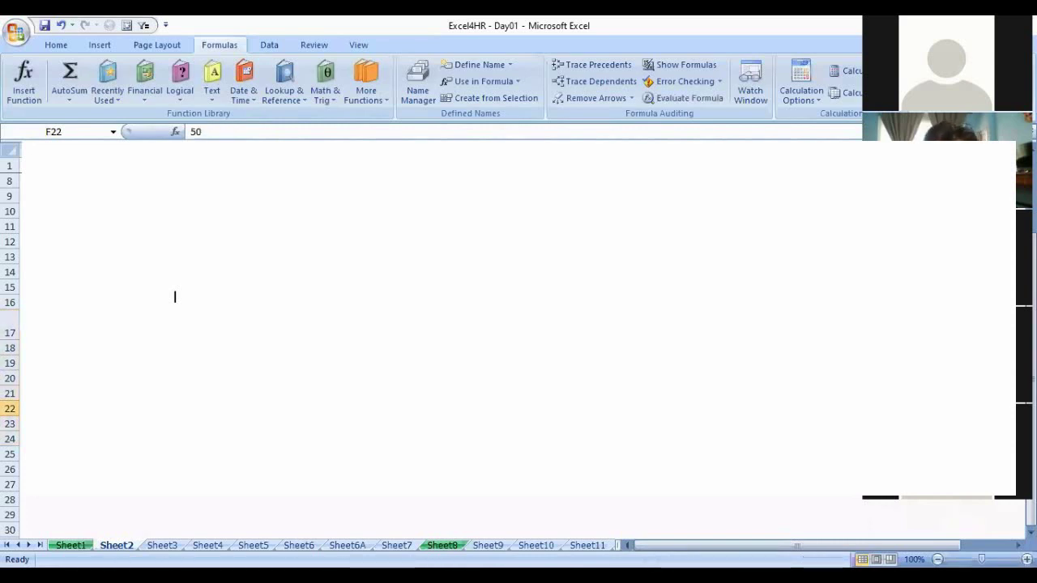
key("ctrl+a")
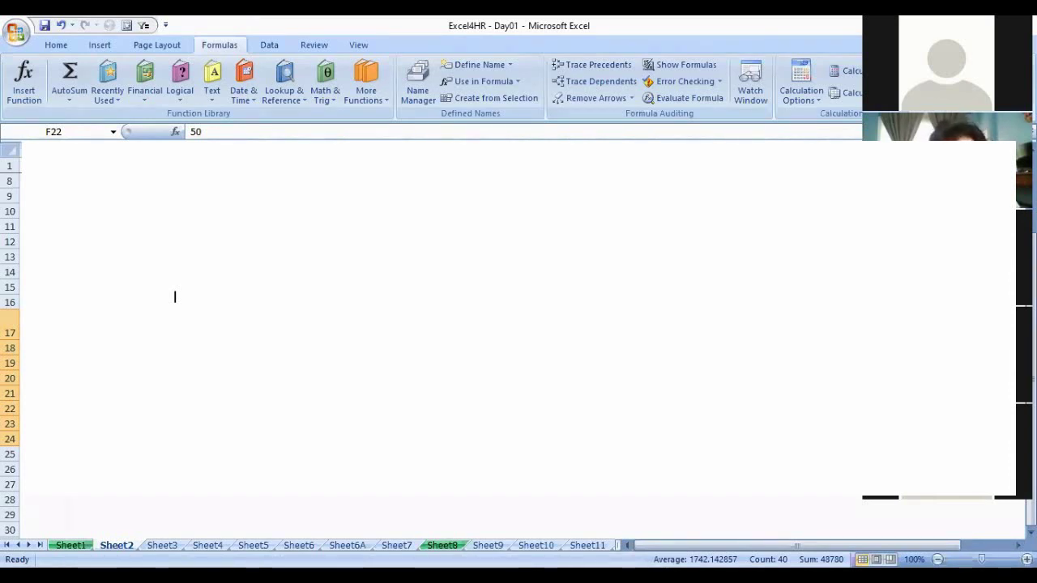
left_click(305, 363)
left_click_drag(149, 348, 150, 439)
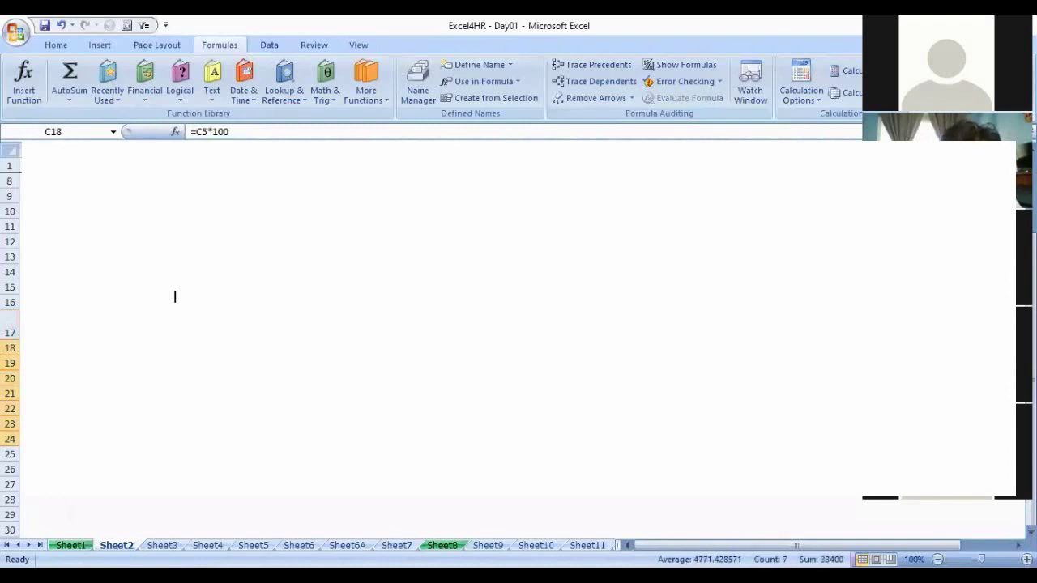
left_click_drag(150, 348, 306, 348)
left_click(409, 378)
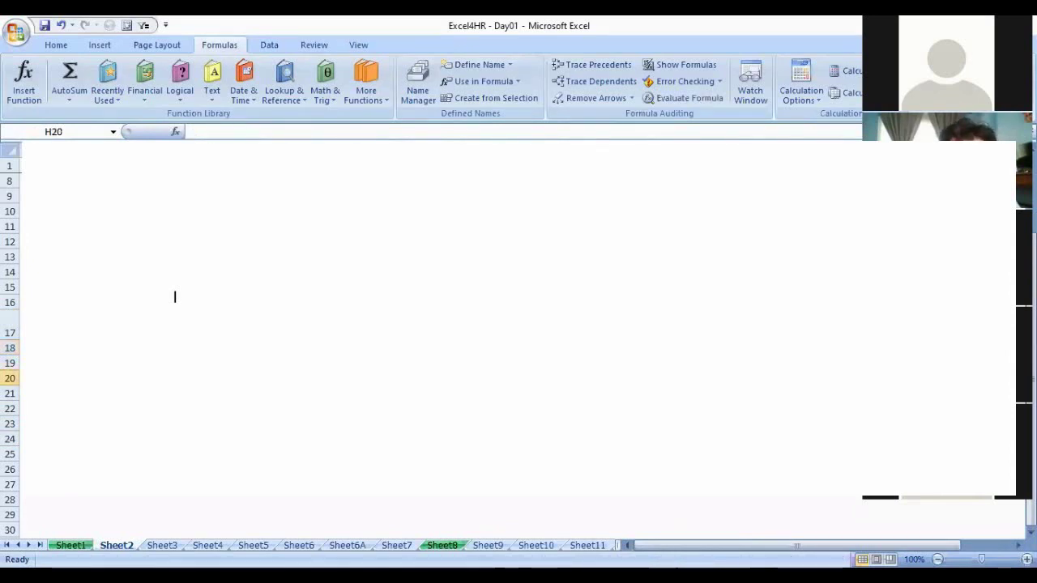
left_click(98, 326)
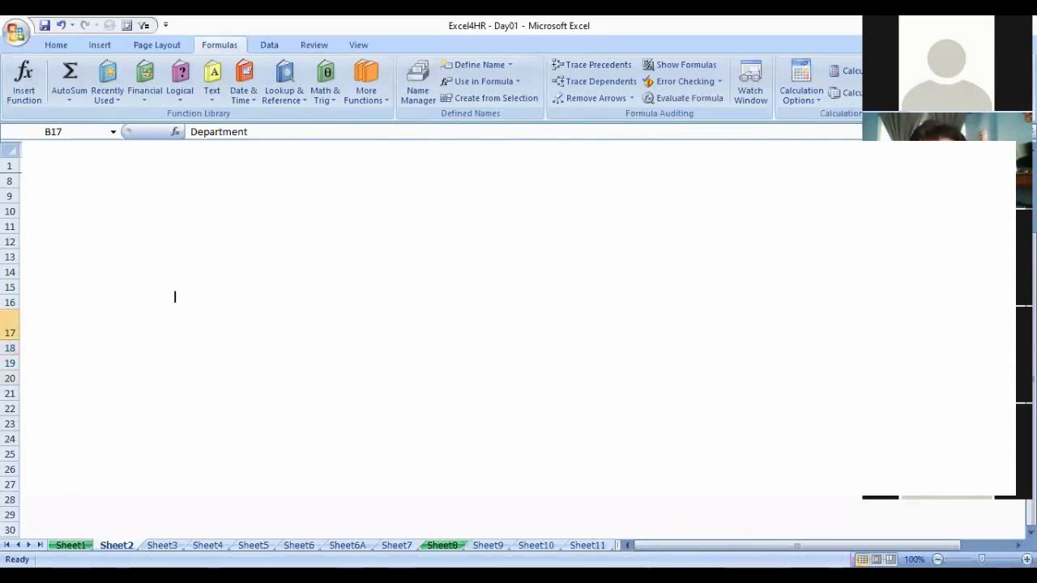
key("Down")
key("Down")
key("Down")
key("Down")
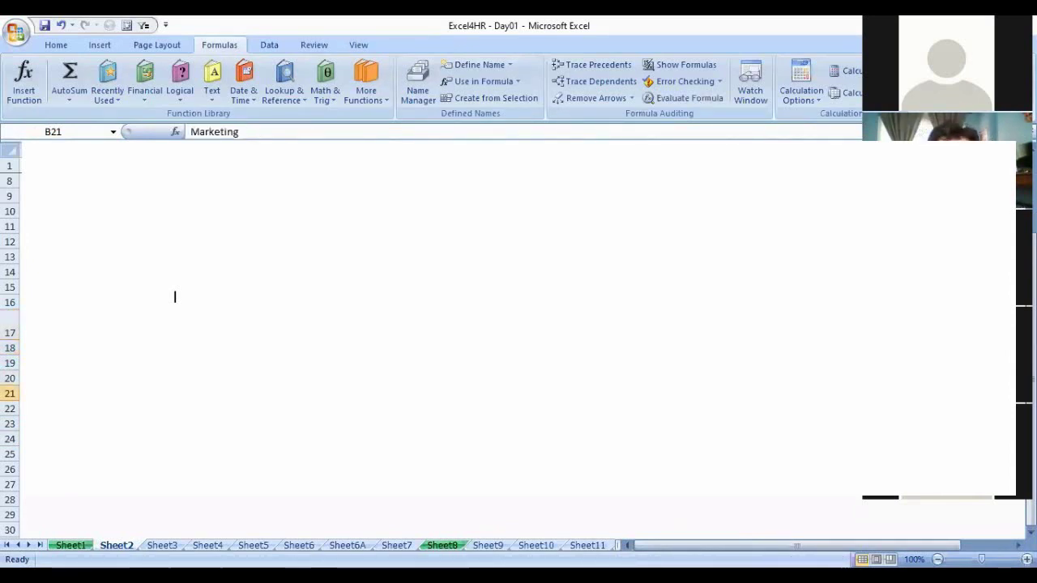
key("Up")
key("Up")
key("Up")
key("Up")
key("shift+Down")
key("shift+Down")
key("shift+Down")
key("shift+Down")
key("shift+Down")
key("shift+Down")
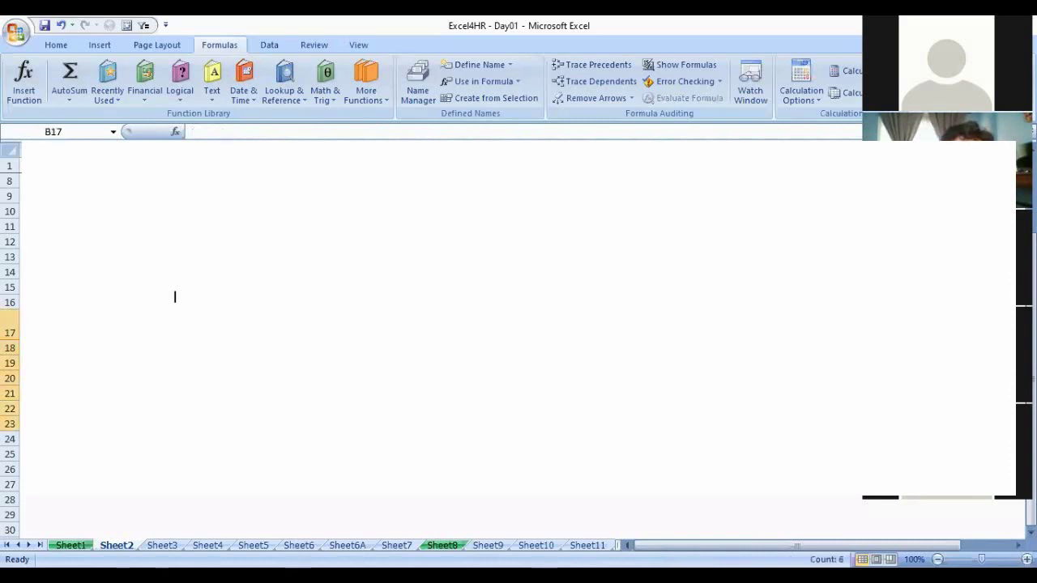
key("shift+Up")
key("shift+Up")
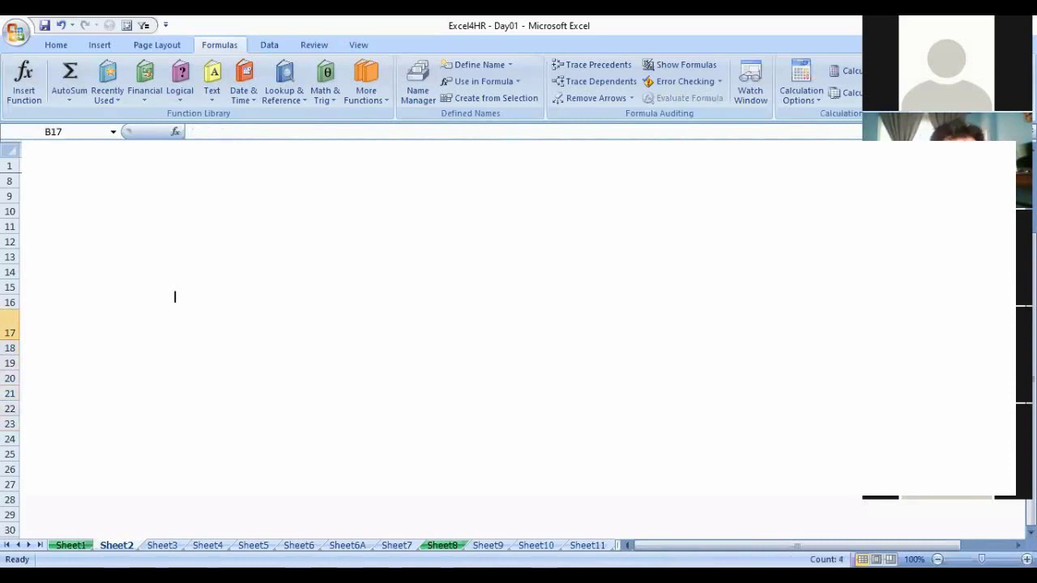
key("Down")
key("Down")
key("Down")
key("Up")
key("Up")
key("Up")
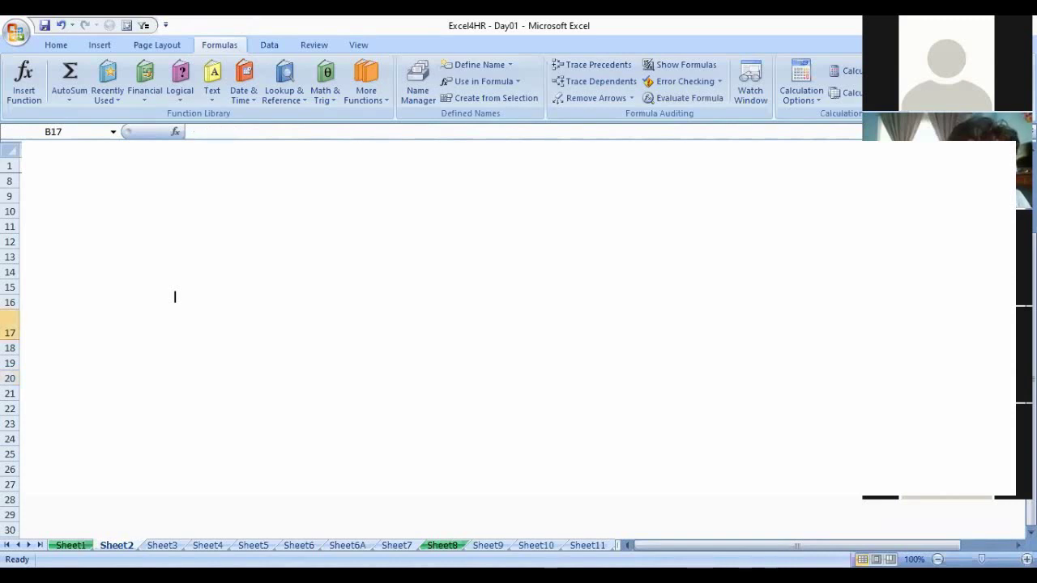
key("shift+Right")
key("shift+Right")
key("shift+Right")
key("shift+Right")
key("shift+Down")
key("shift+Down")
key("shift+Down")
key("shift+Down")
key("shift+Down")
key("shift+Down")
key("shift+Down")
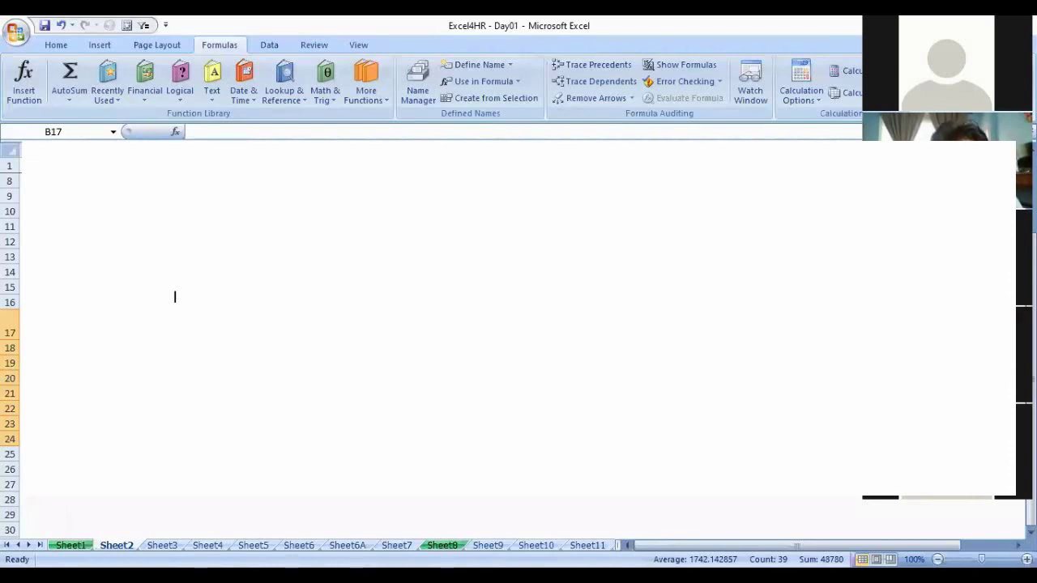
Jump to the PF_addition named range and reselect its full span E18:E24
left_click(358, 287)
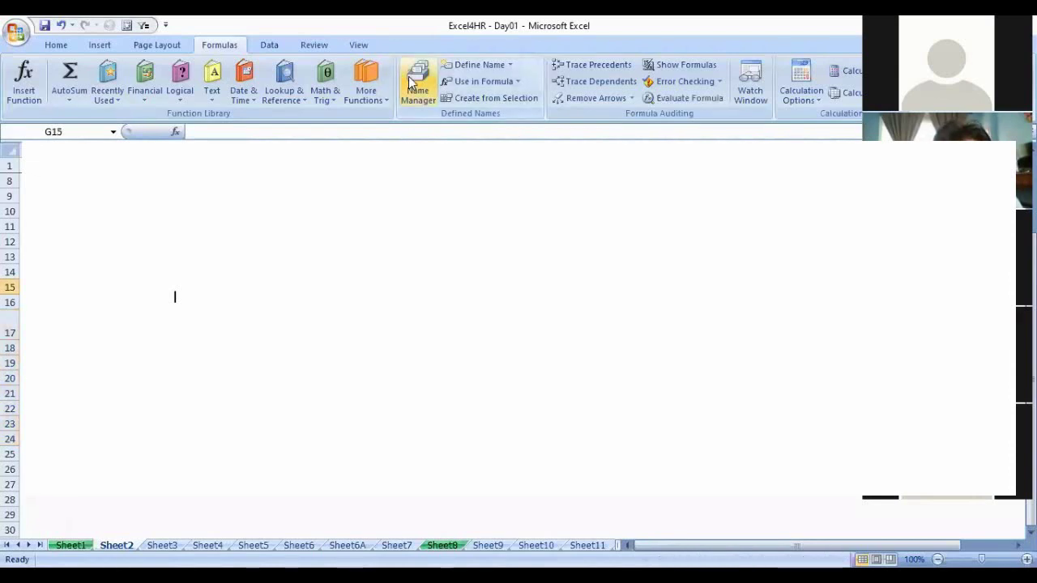
left_click(113, 131)
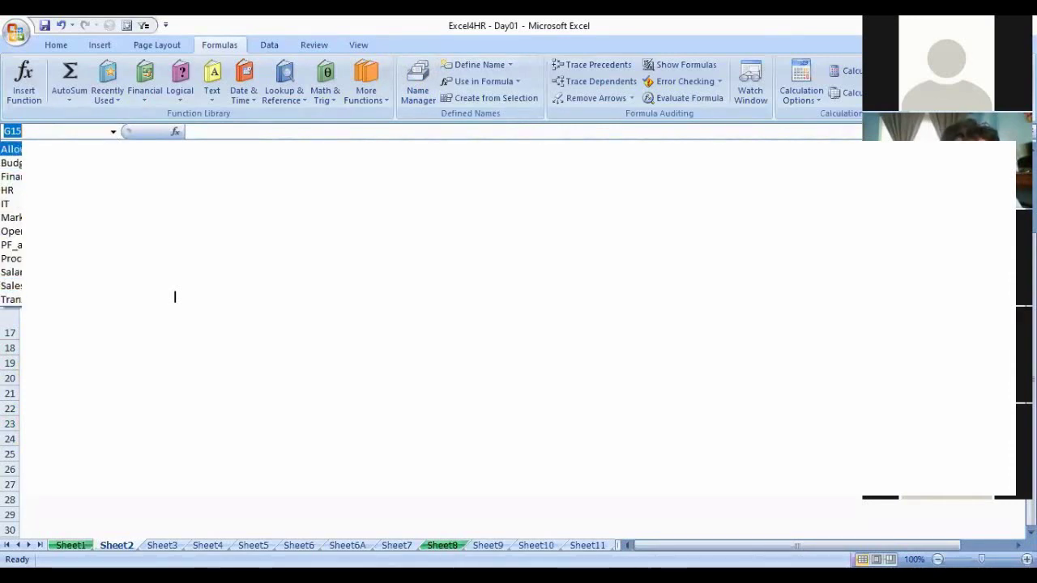
key("Down")
key("Down")
key("Down")
key("Down")
key("Down")
key("Down")
key("Down")
key("Down")
key("Down")
key("Down")
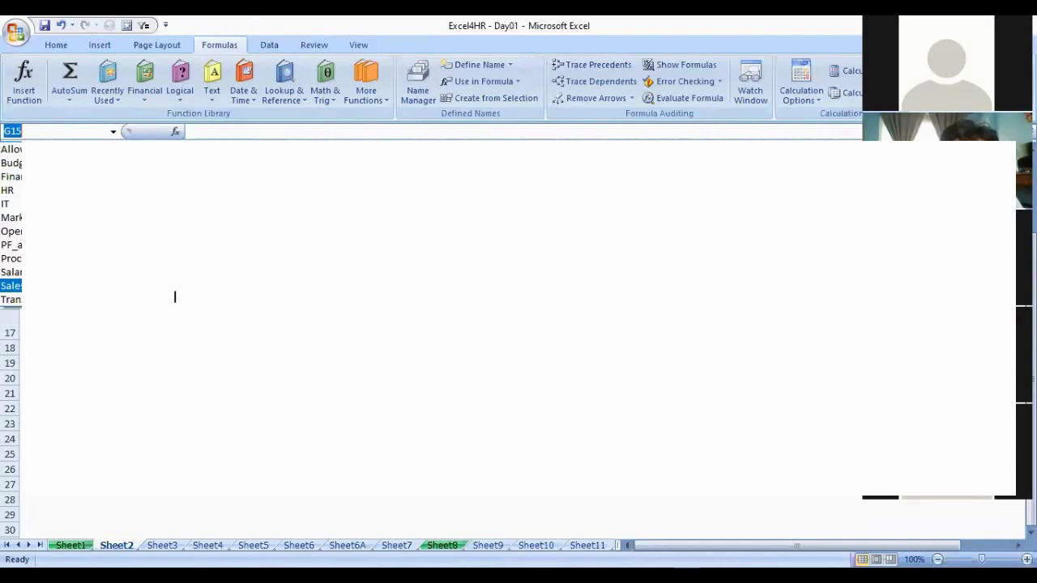
key("Up")
key("Up")
key("Up")
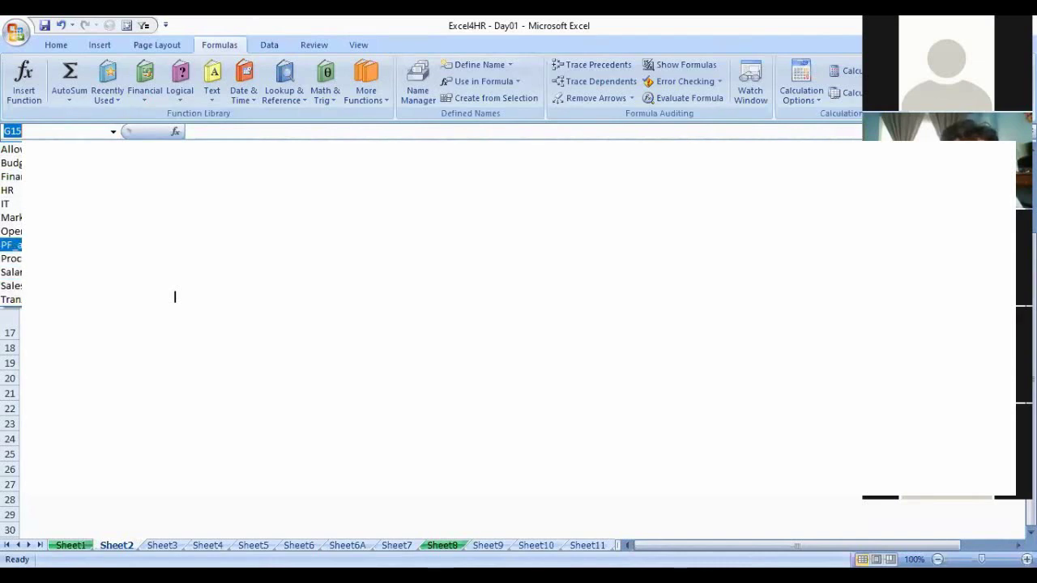
key("Return")
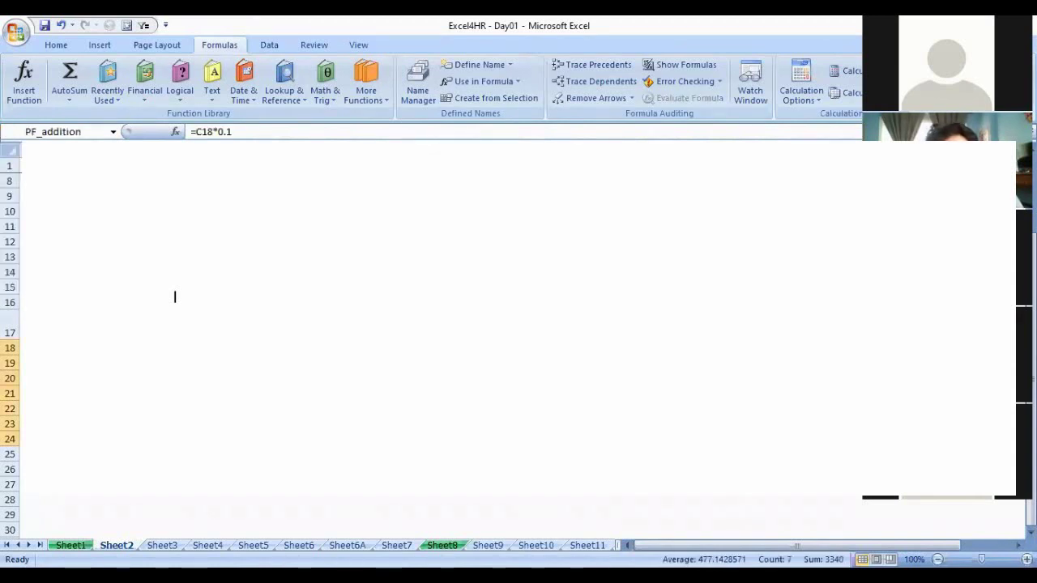
key("shift+BackSpace")
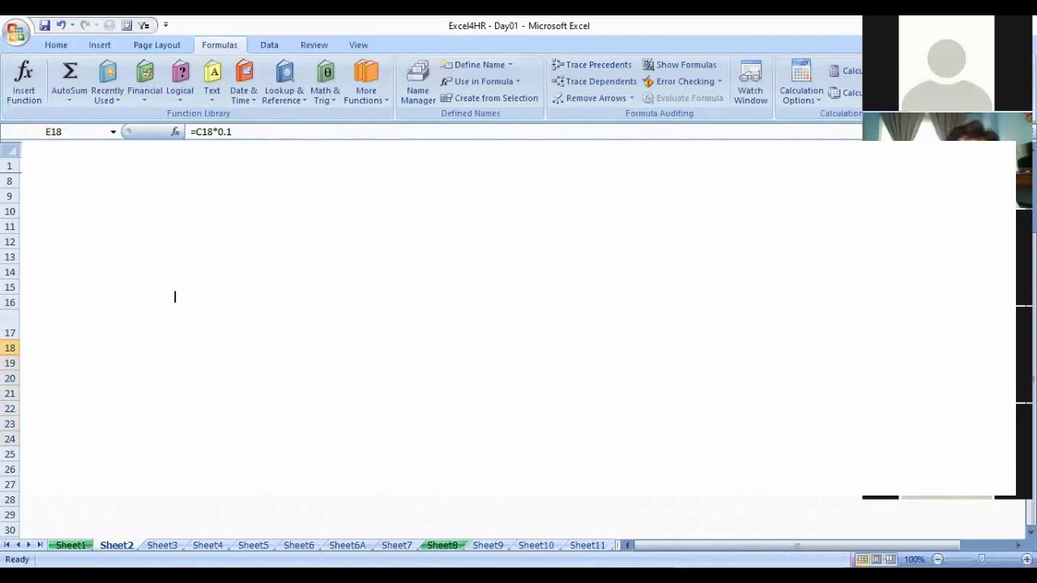
key("shift+Down")
key("shift+Down")
key("shift+Down")
key("shift+Down")
key("shift+Down")
key("shift+Down")
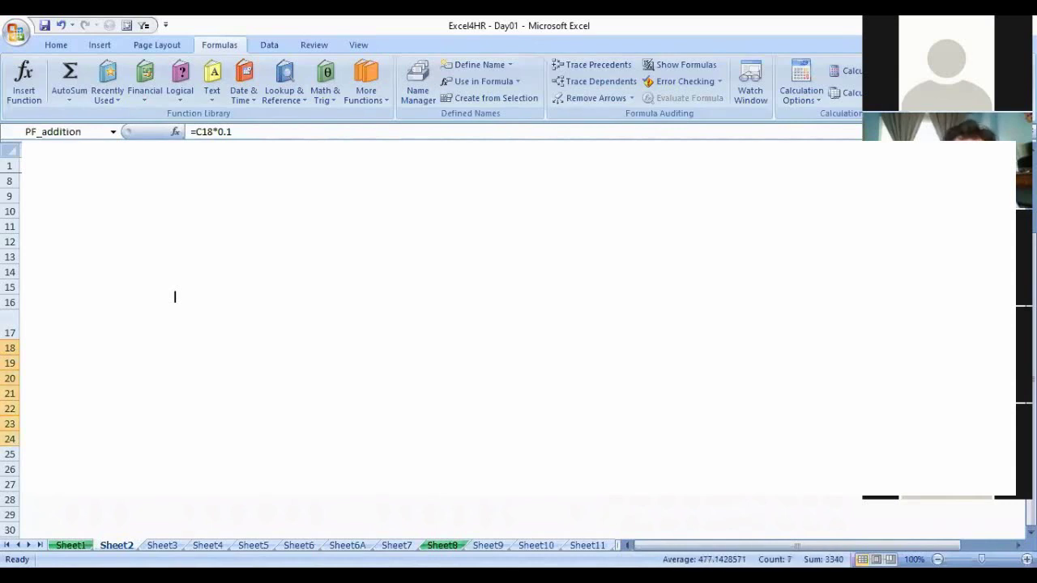
Review the list of defined names again, then return focus to the sheet
left_click(113, 131)
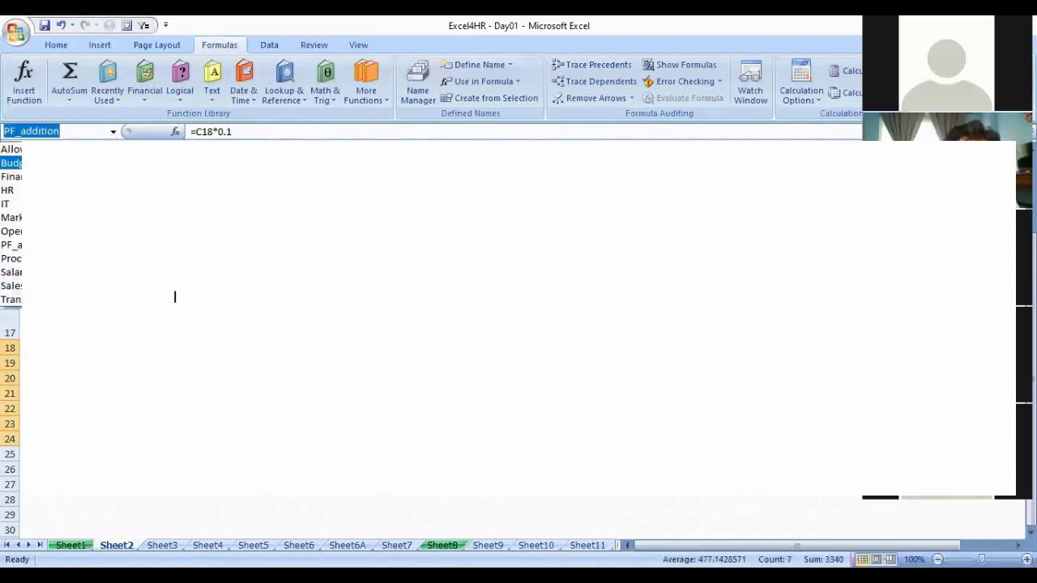
key("Down")
key("Down")
key("Down")
key("Down")
key("Down")
key("Down")
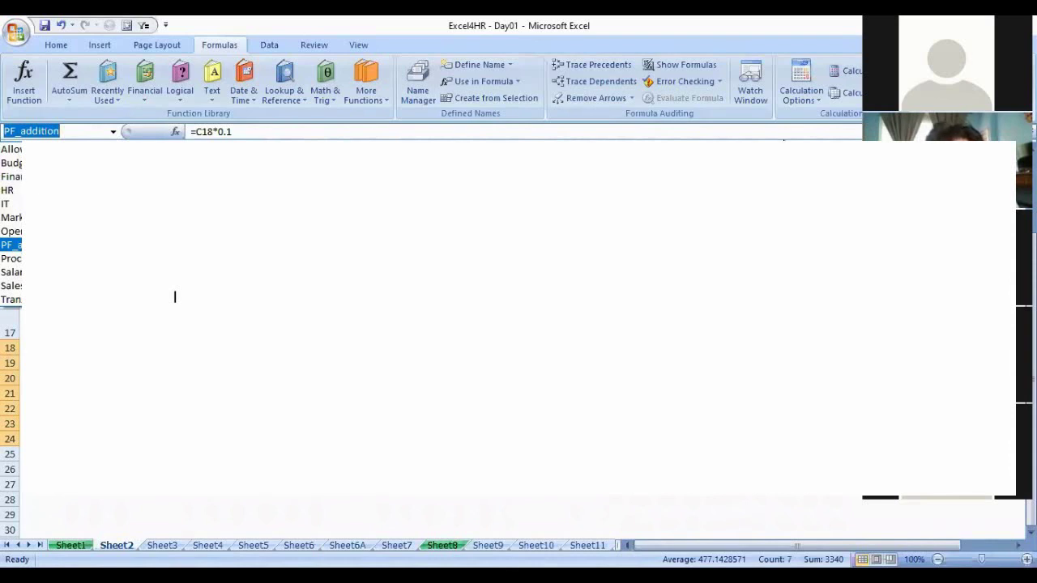
key("Return")
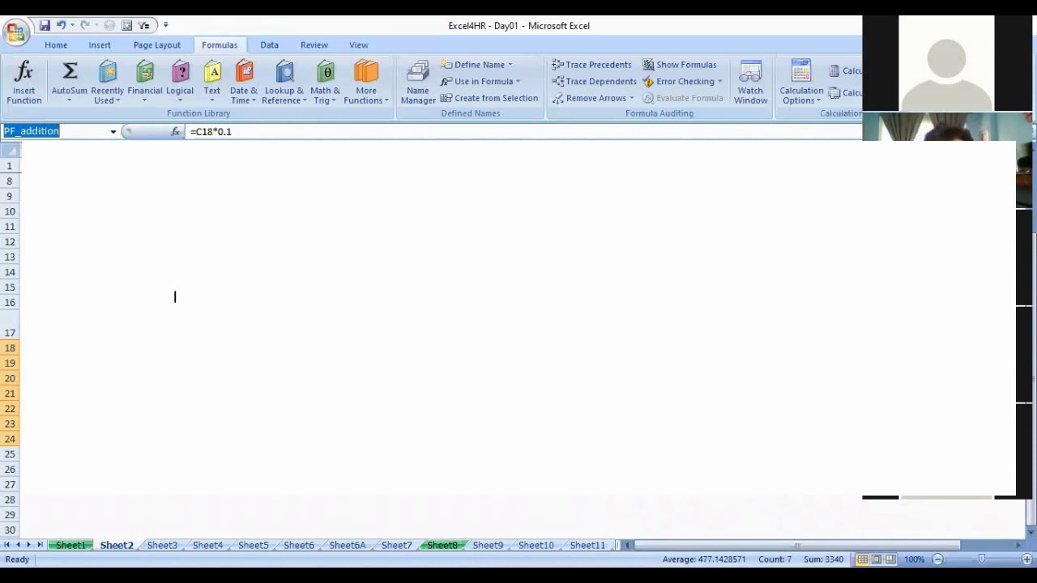
key("Return")
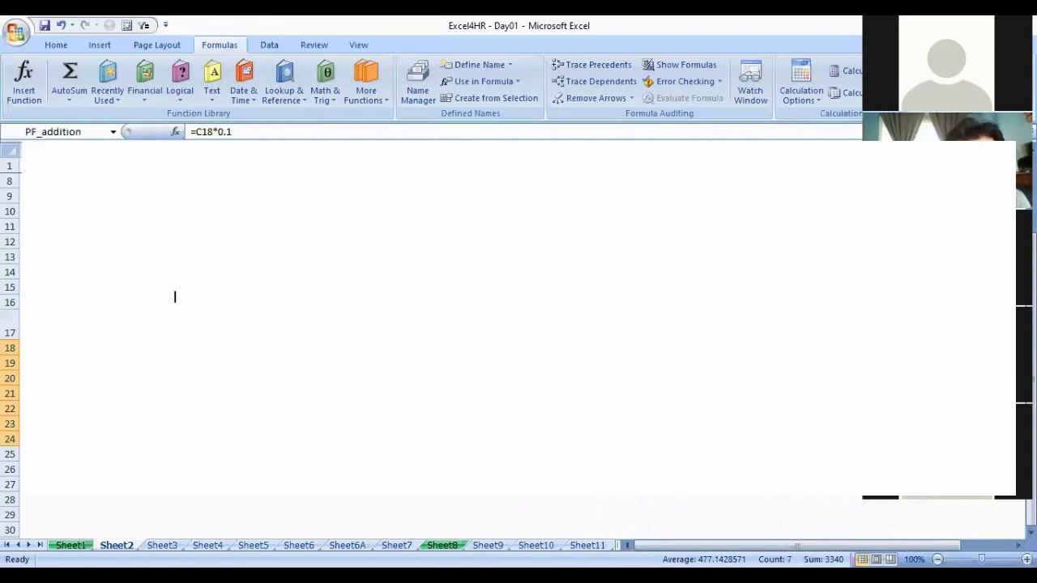
Start the TDS table with heading TDS in B30, entry 55 and rate 0.01 in C32
scroll(174, 296, "down", 3)
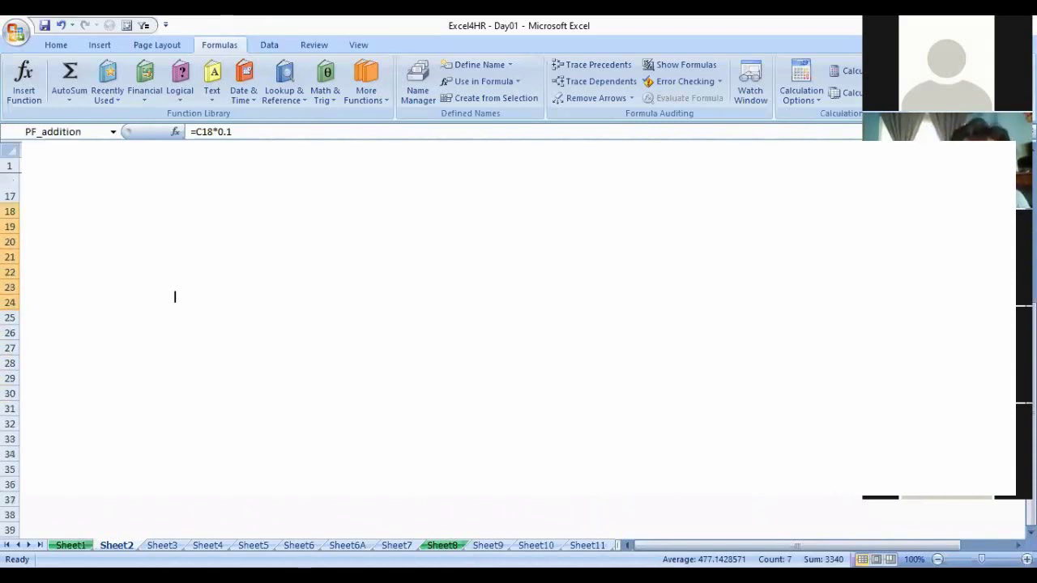
scroll(174, 297, "down", 3)
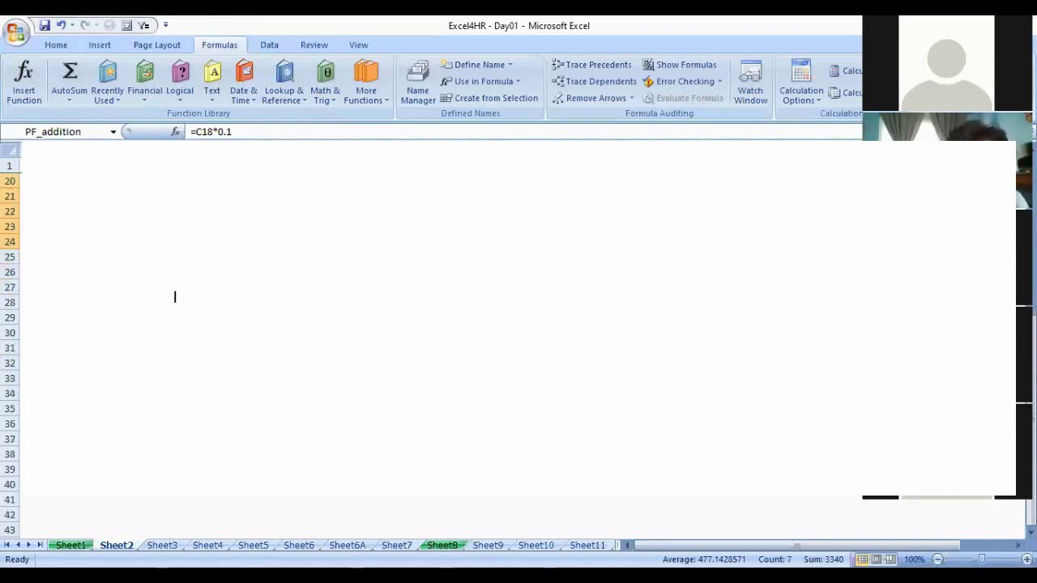
left_click(174, 333)
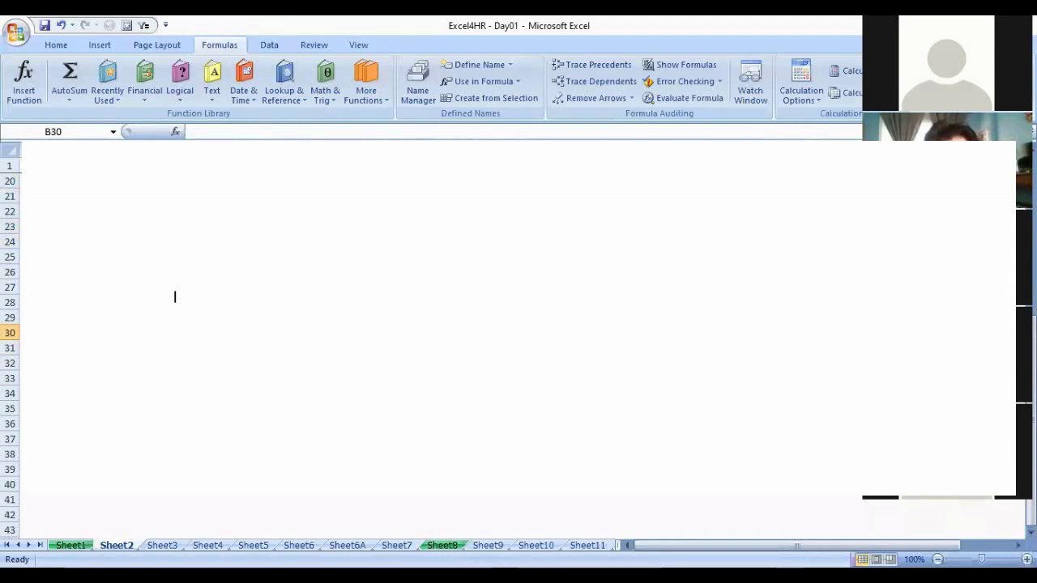
type("TDS")
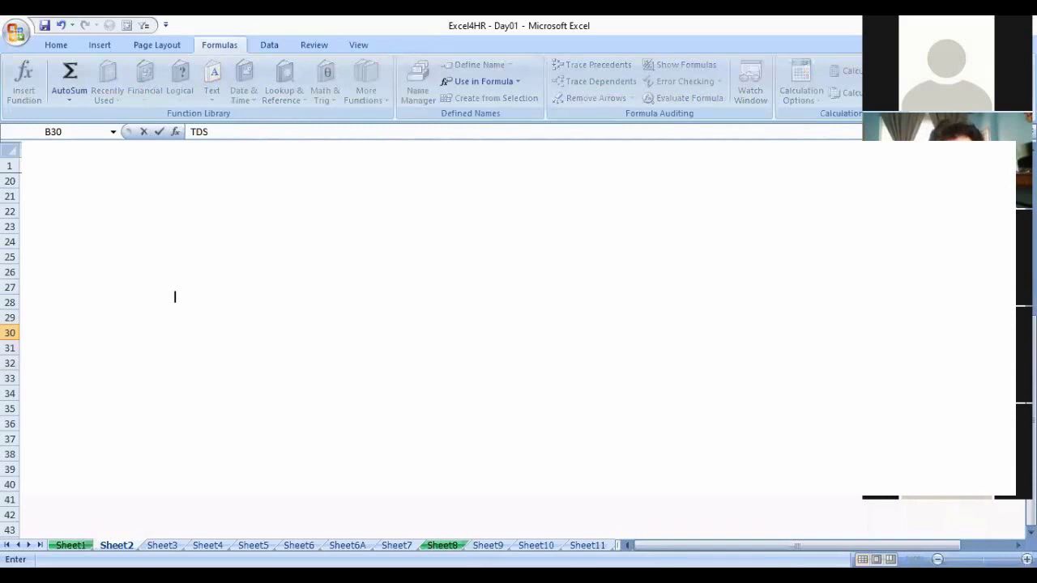
key("Return")
key("Return")
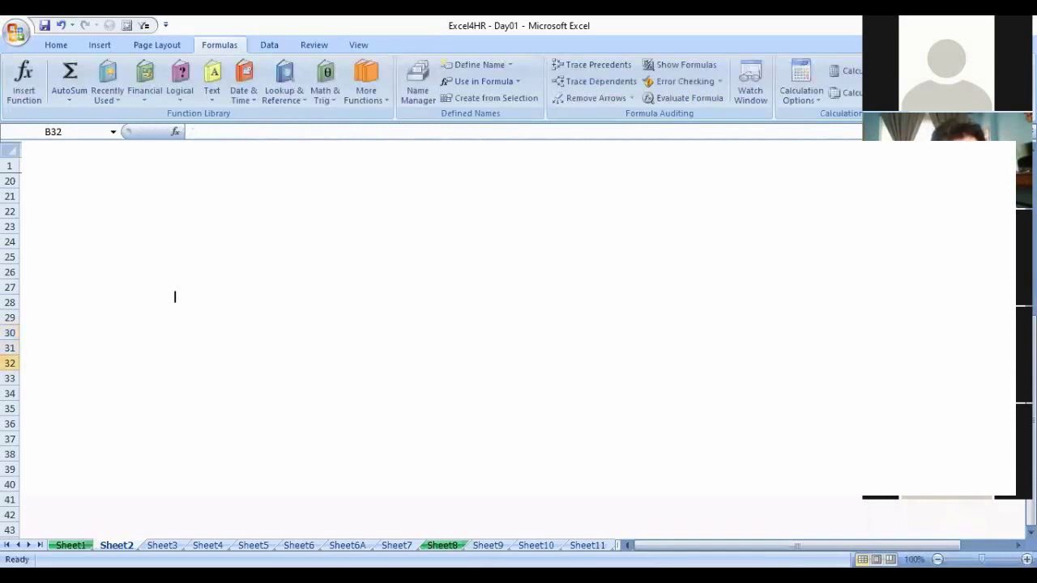
type("55")
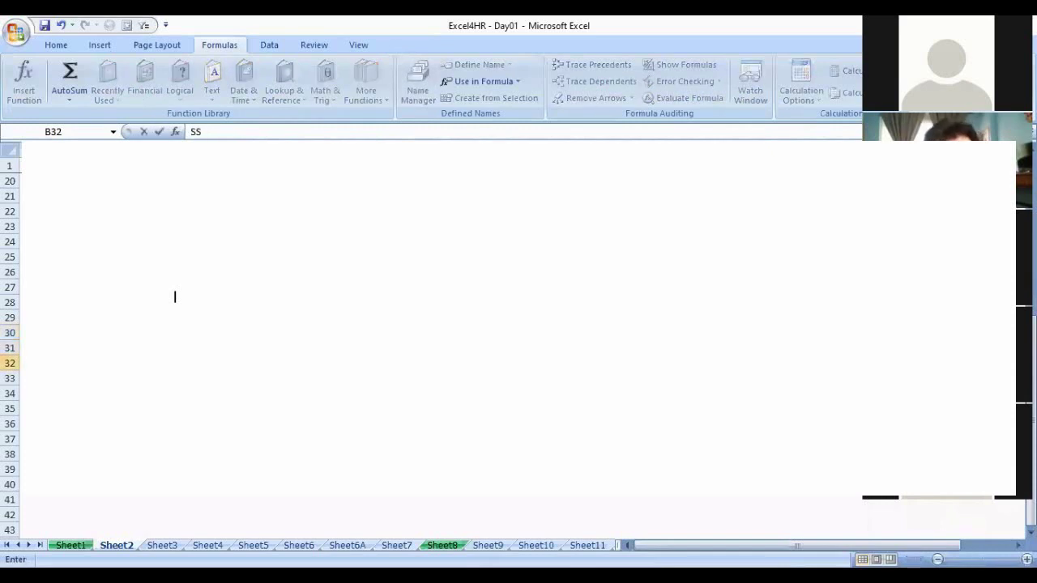
key("Tab")
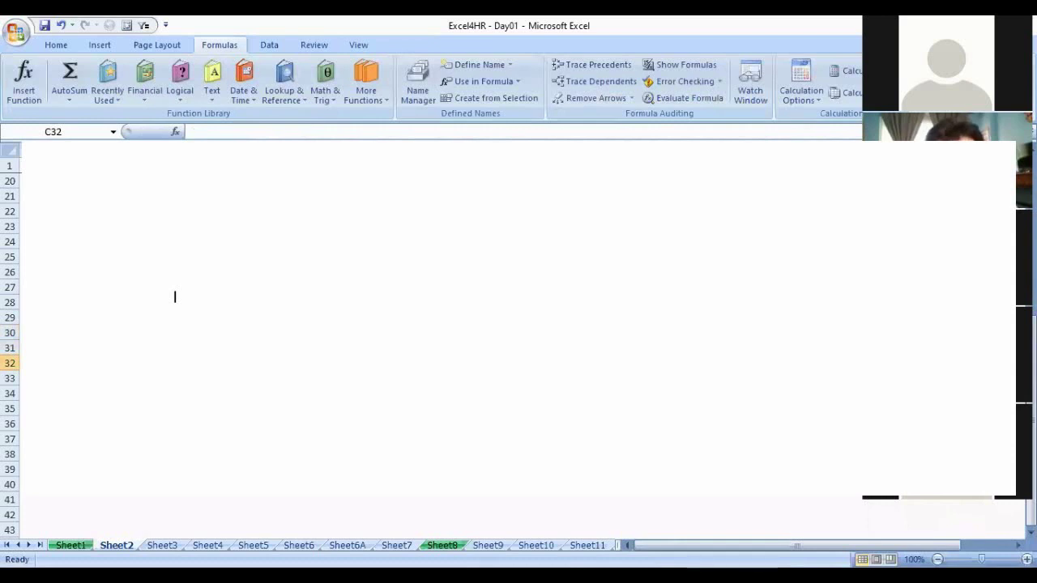
type(".")
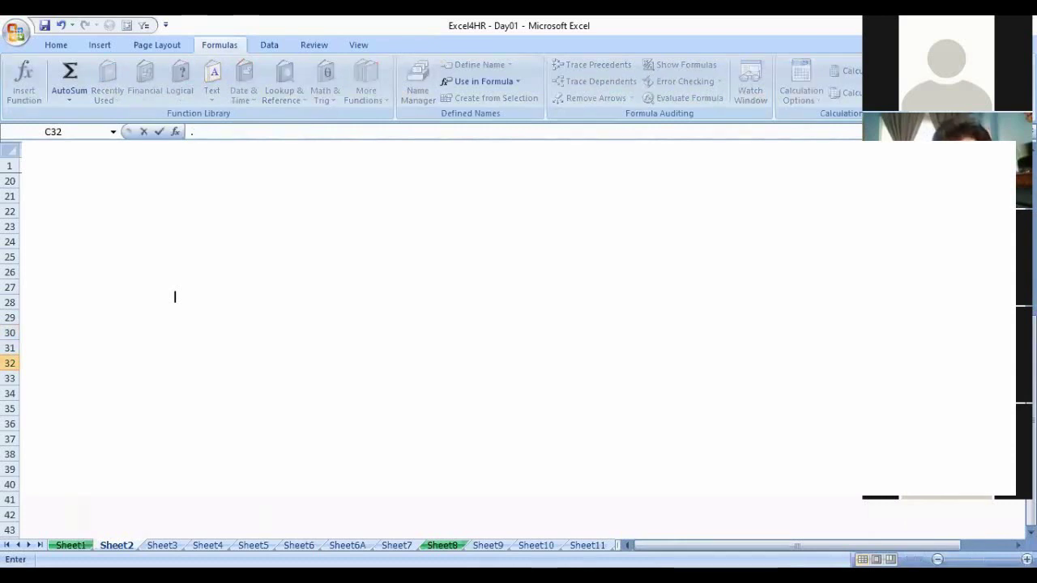
type("01")
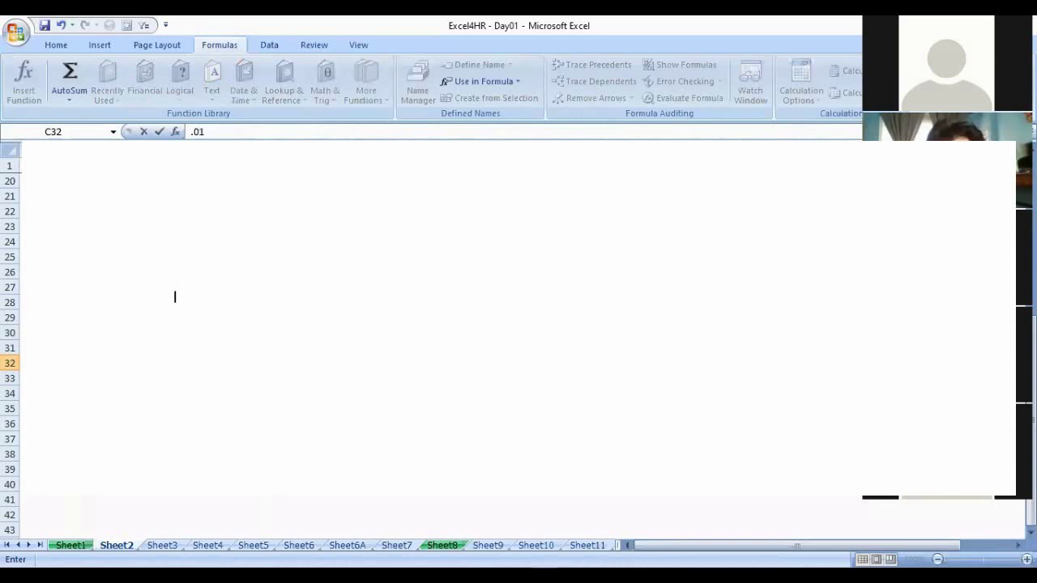
key("Return")
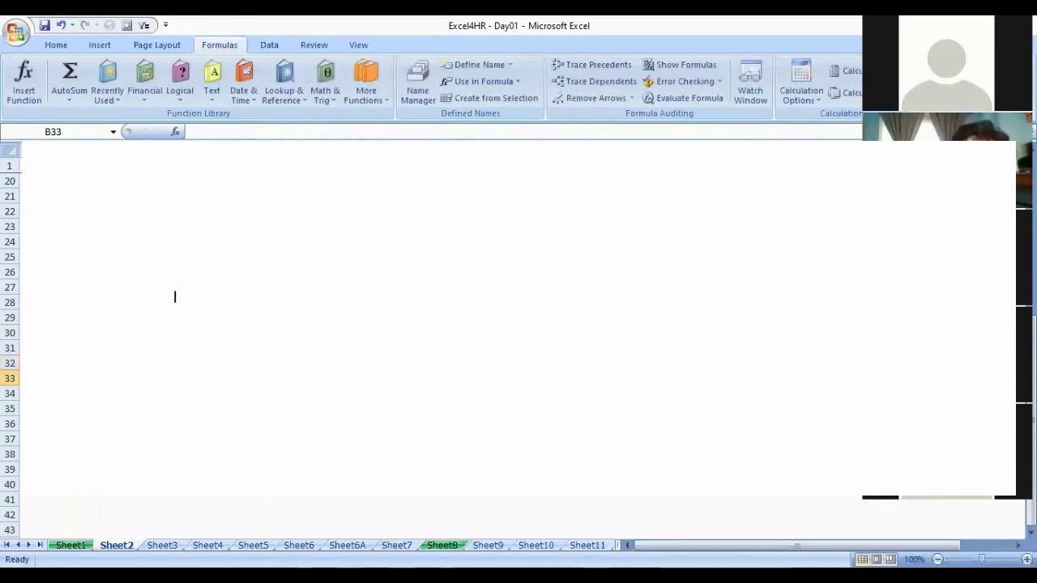
Label the next rate rows 10P in B33 and 15P in B34, correcting a mistyped entry
key("Up")
key("Right")
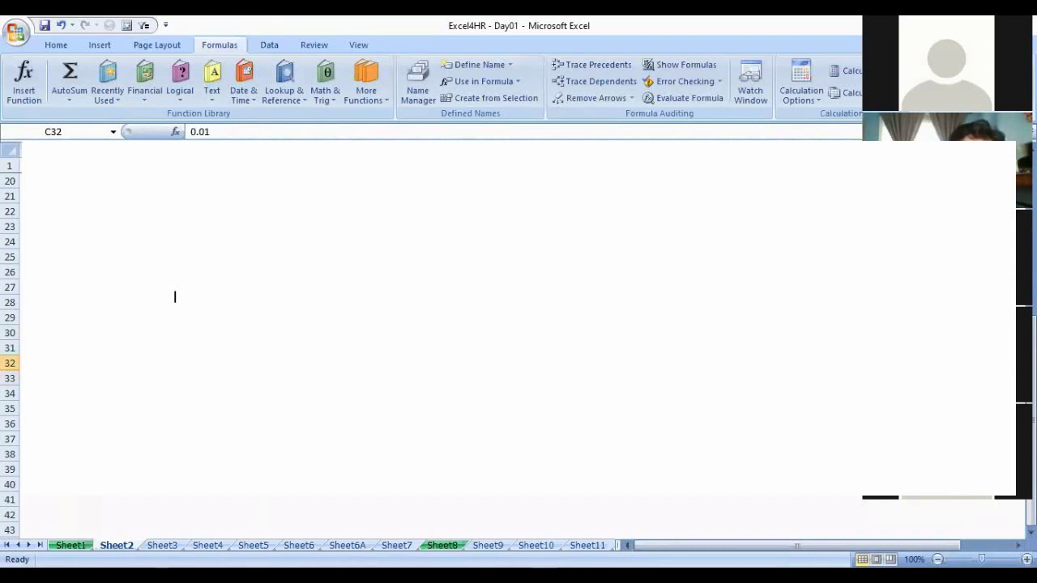
key("Down")
key("Left")
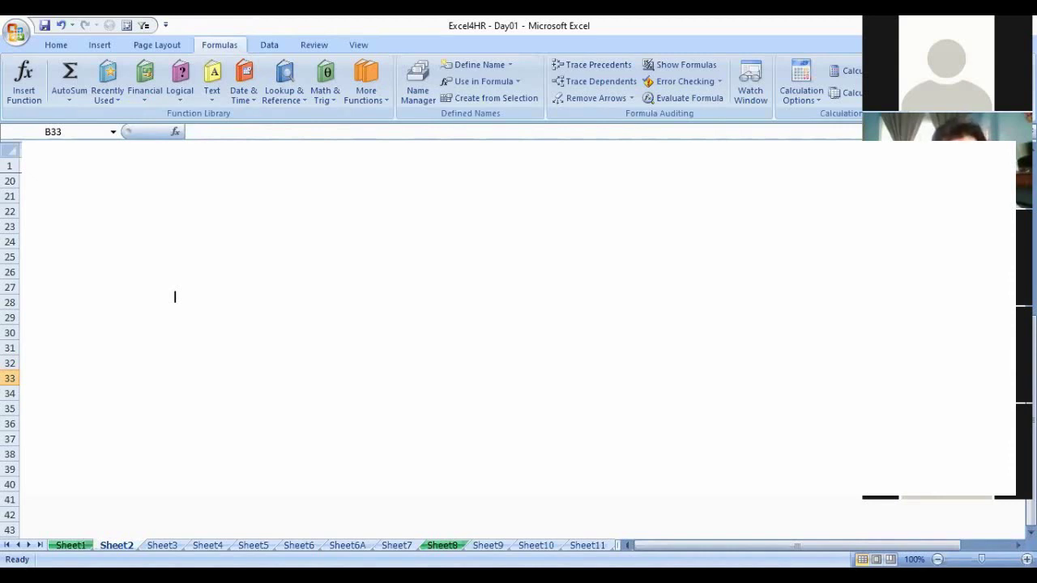
type("10P")
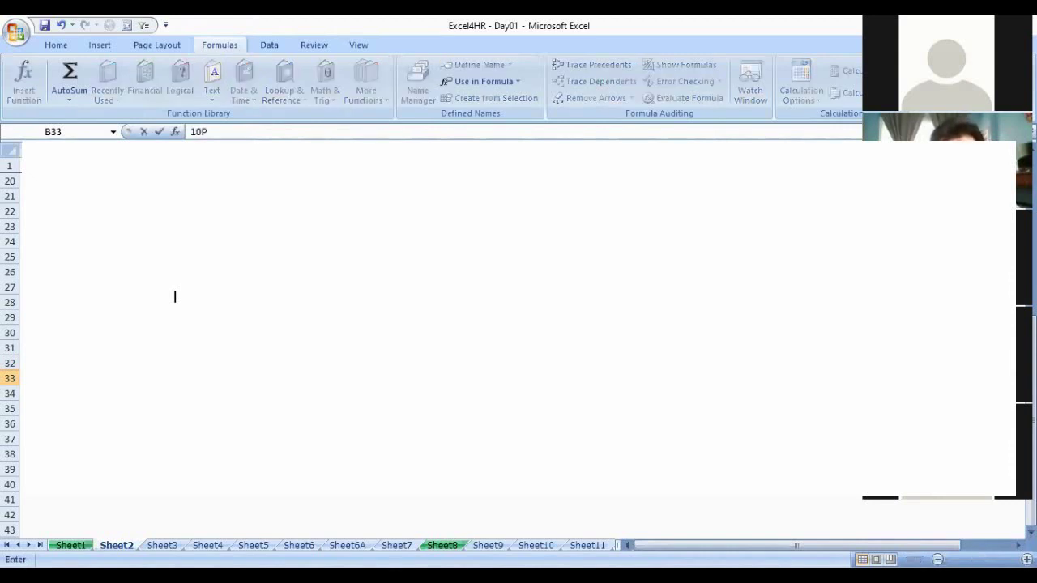
key("Return")
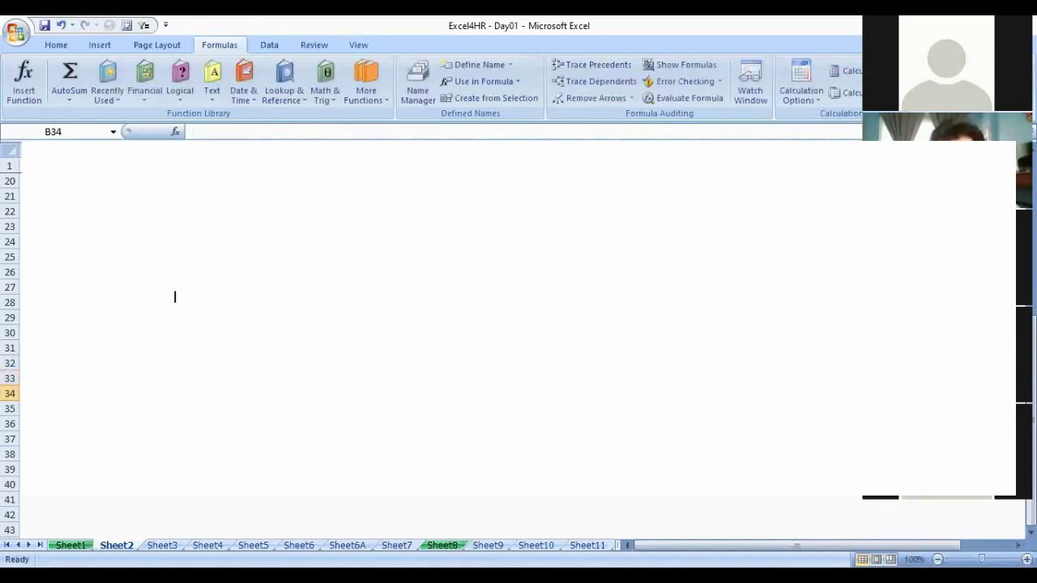
type("!%")
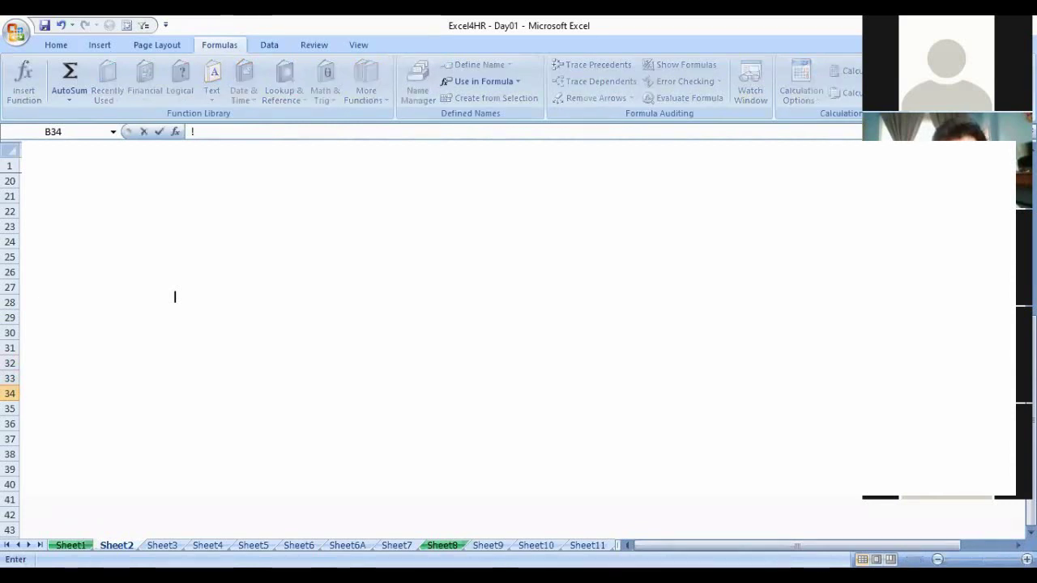
key("BackSpace")
key("BackSpace")
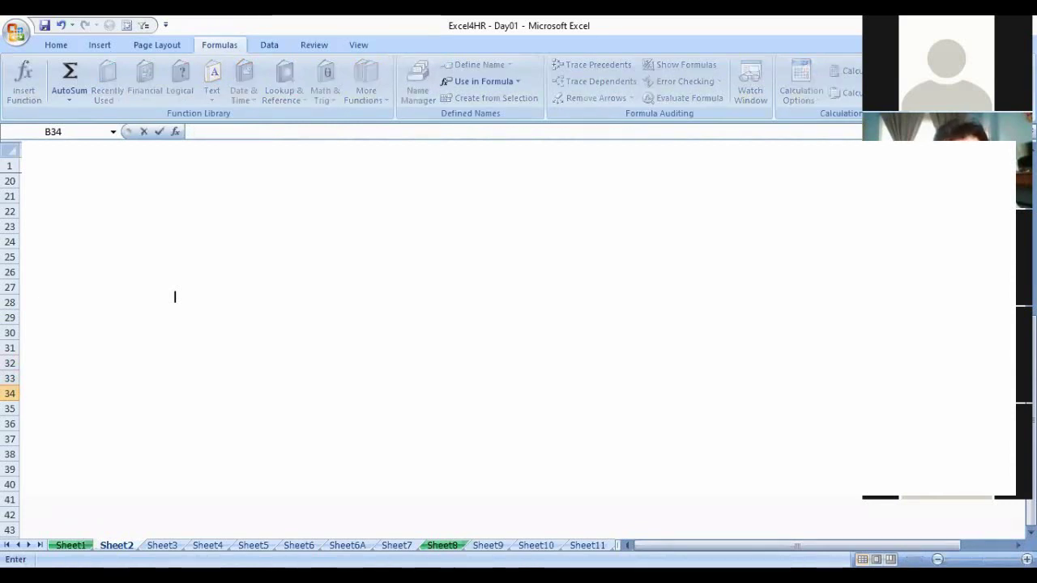
key("Escape")
type("1")
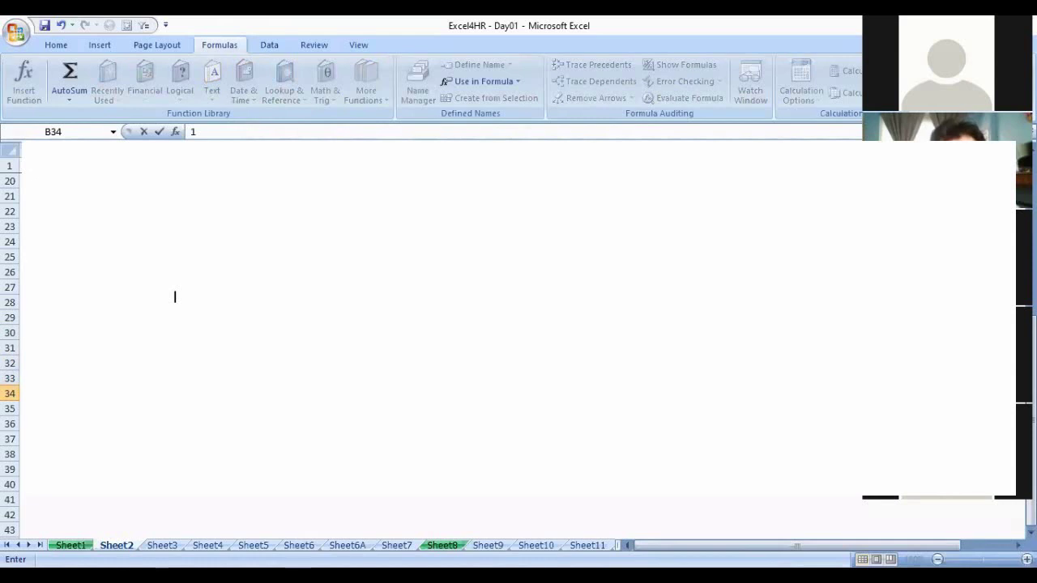
type("5P")
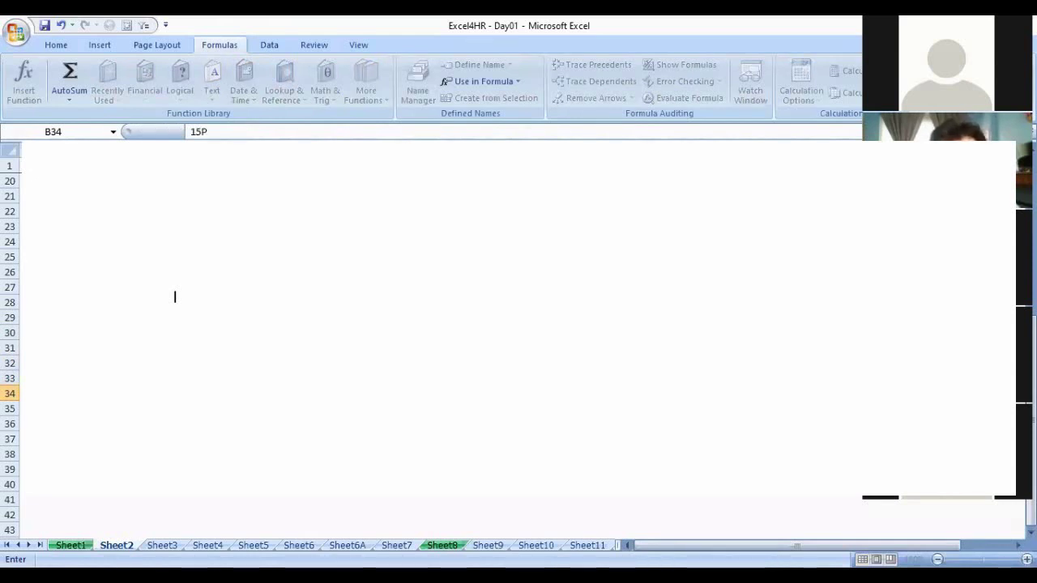
key("Tab")
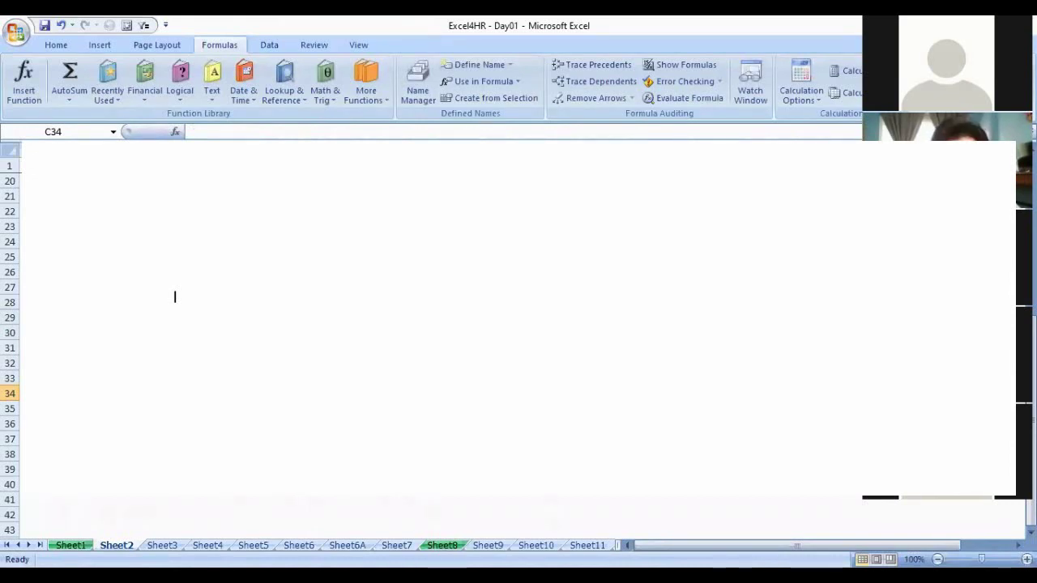
Enter the rates 0.1 in C33 and 0.15 in C34
key("Up")
type(".")
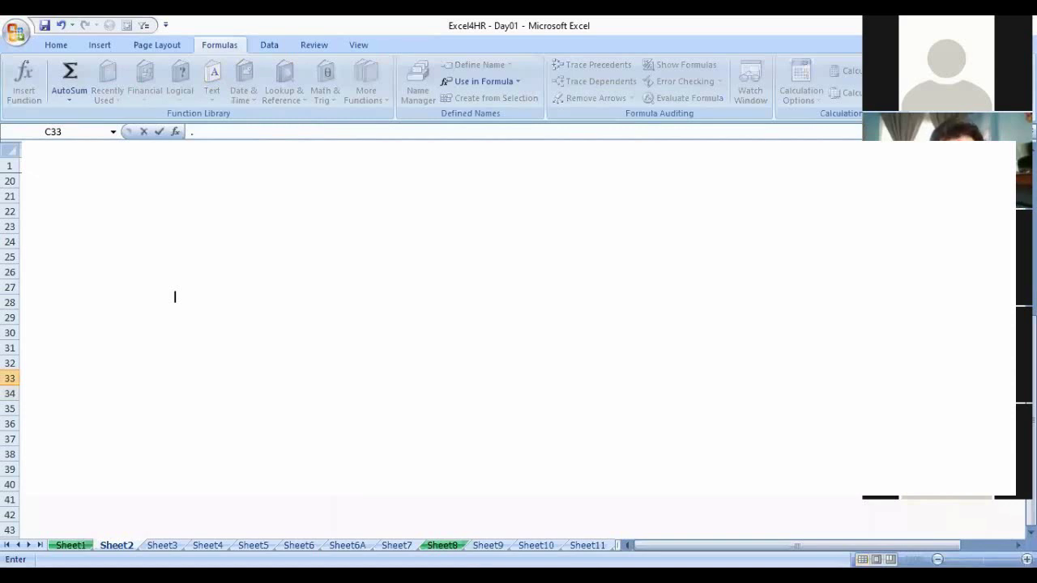
type("1")
key("Return")
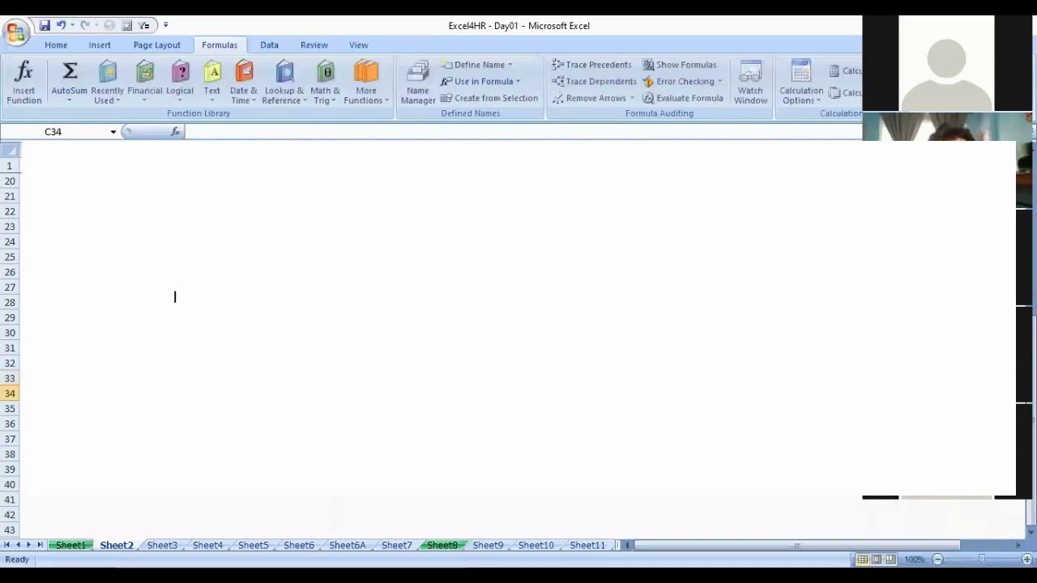
type(".15")
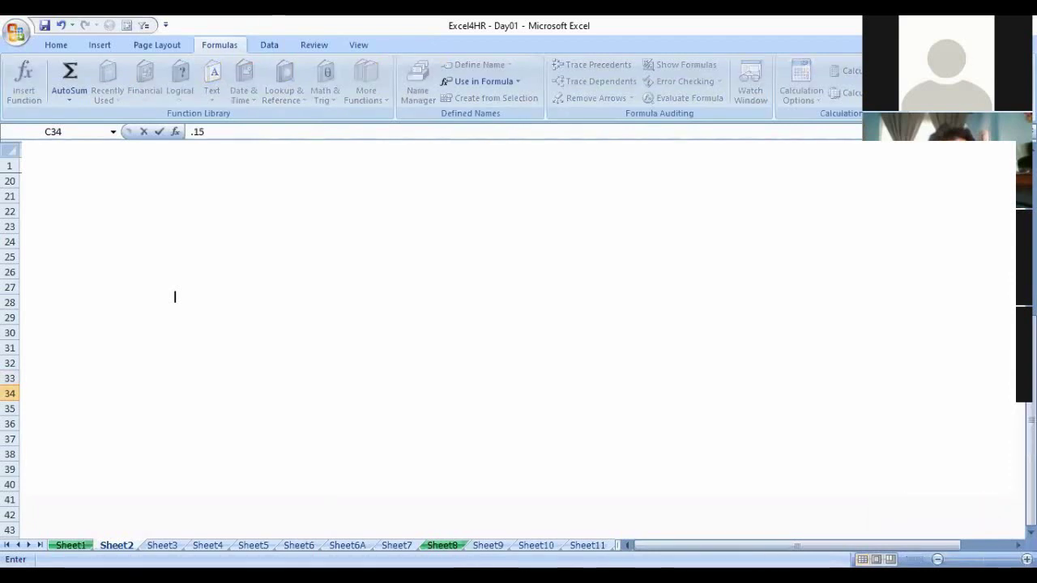
key("Return")
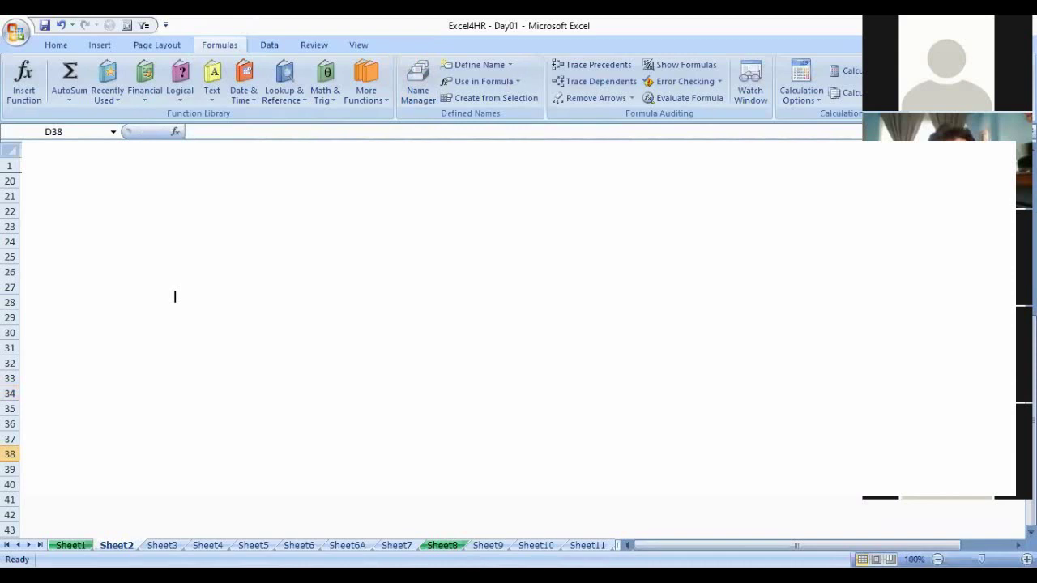
Check the rates in column C, then move to the empty cell F34
key("Left")
key("Up")
key("Up")
key("Up")
key("Up")
key("Down")
key("Down")
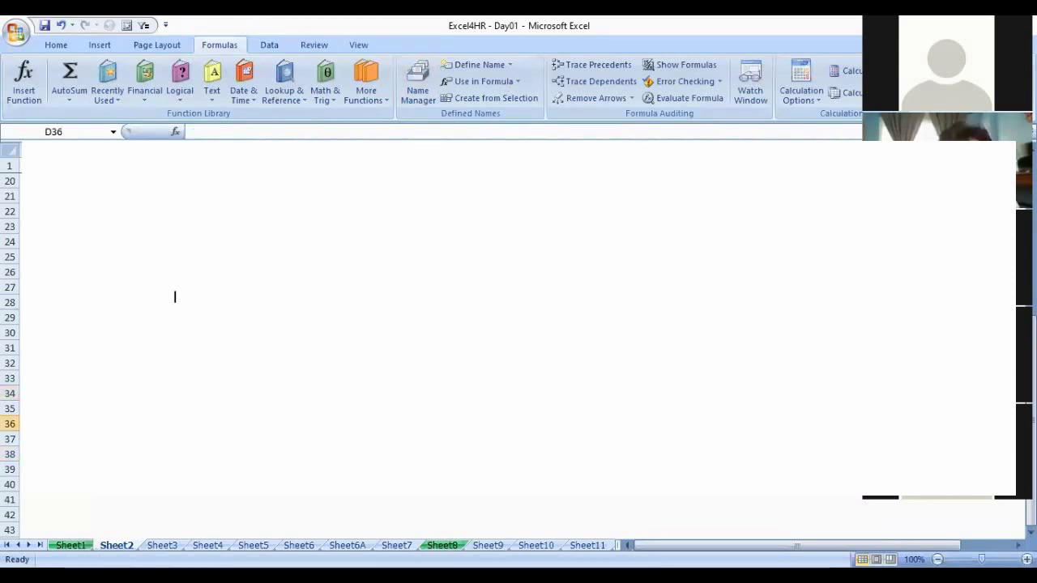
key("Up")
key("Up")
key("Up")
key("Up")
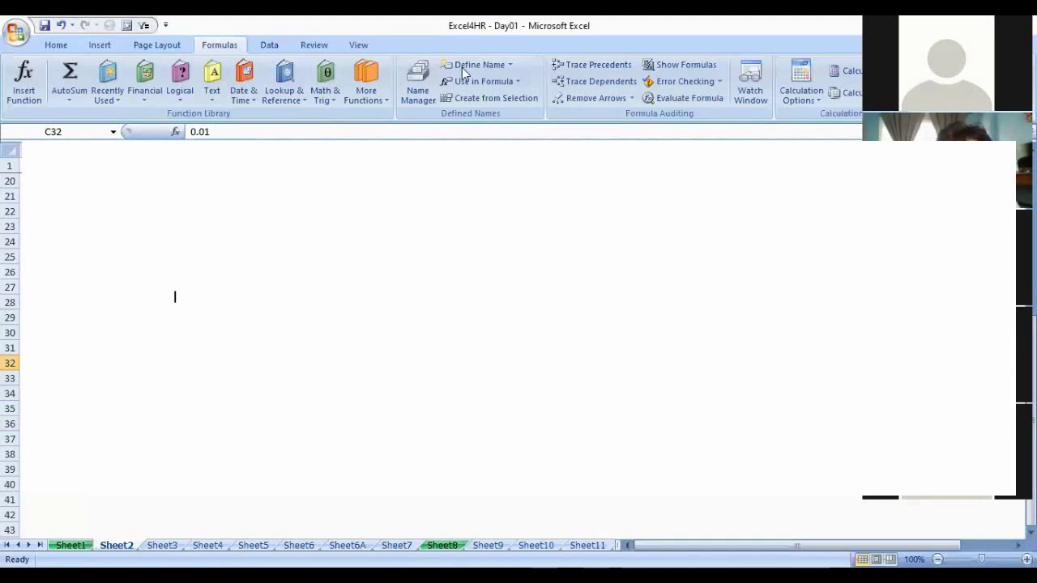
key("Right")
key("Right")
key("Right")
key("Down")
key("Down")
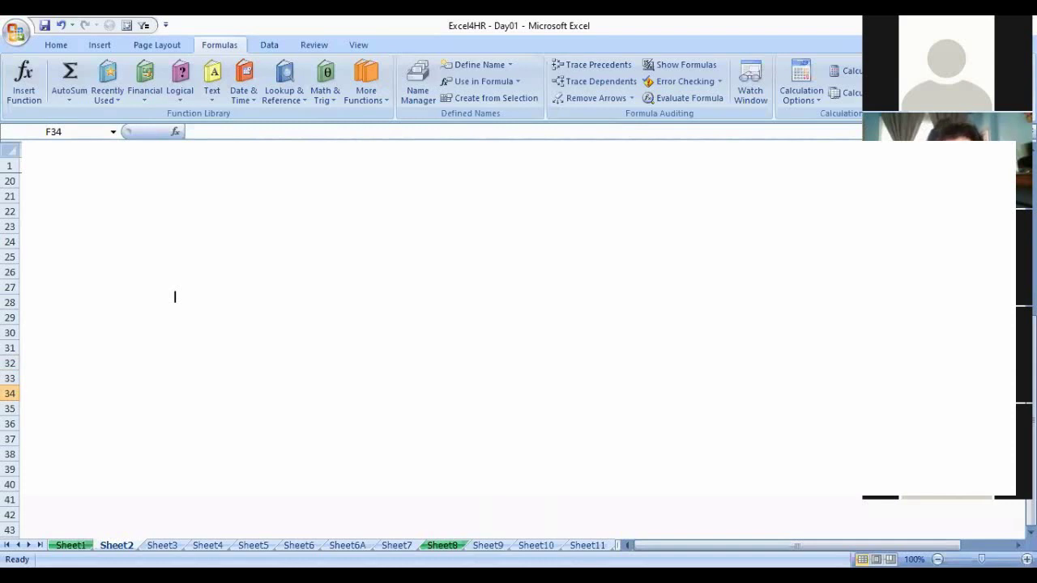
Enter the test amount 10000 in F34
key("F2")
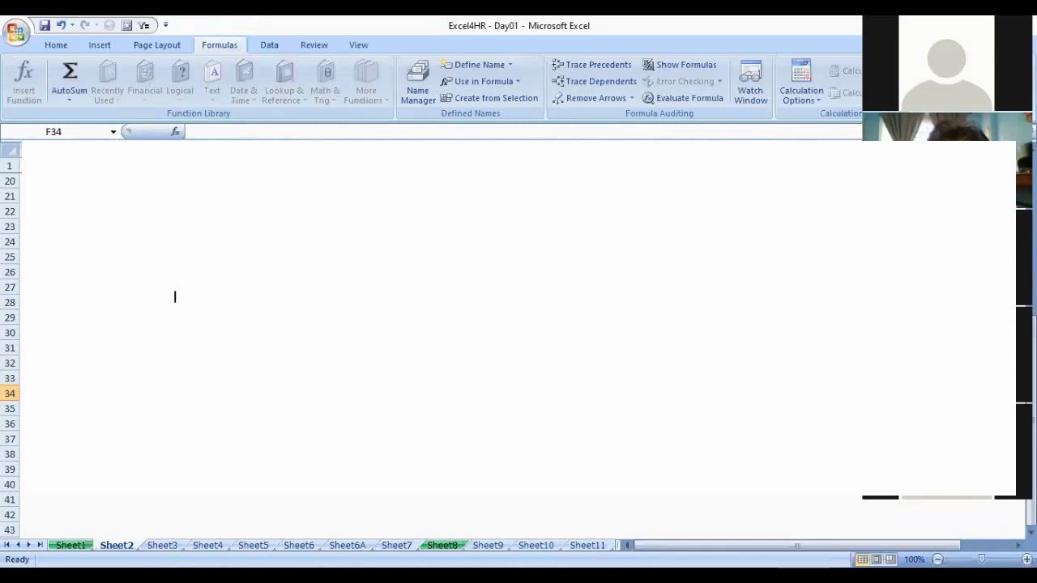
type("=")
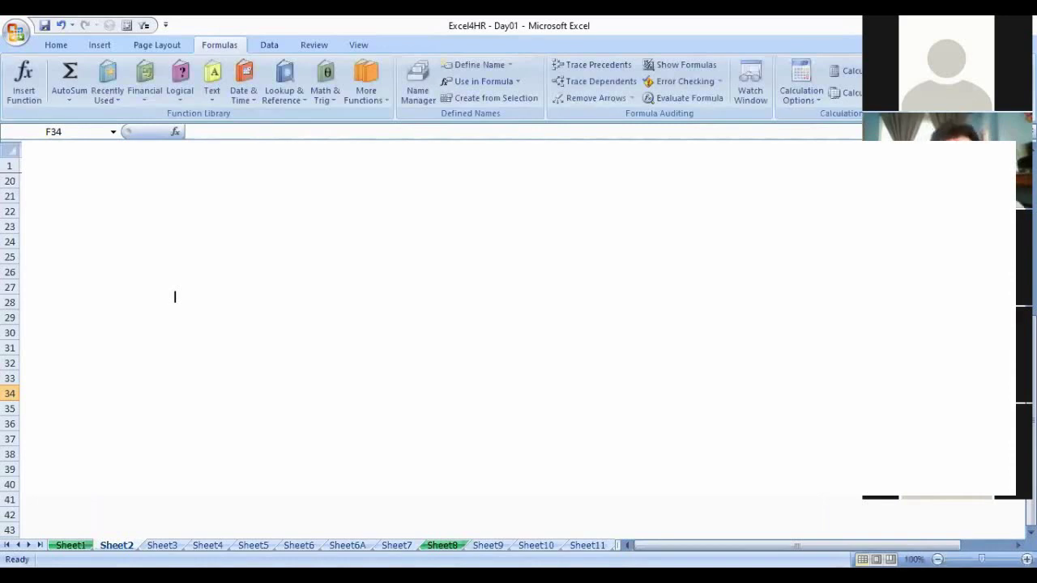
type("1000")
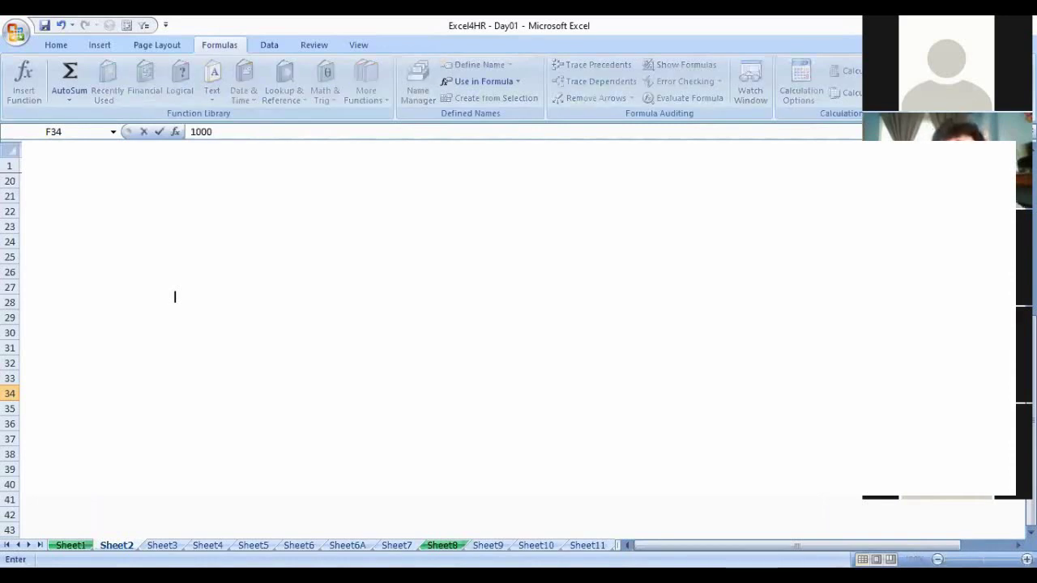
type("0")
key("Return")
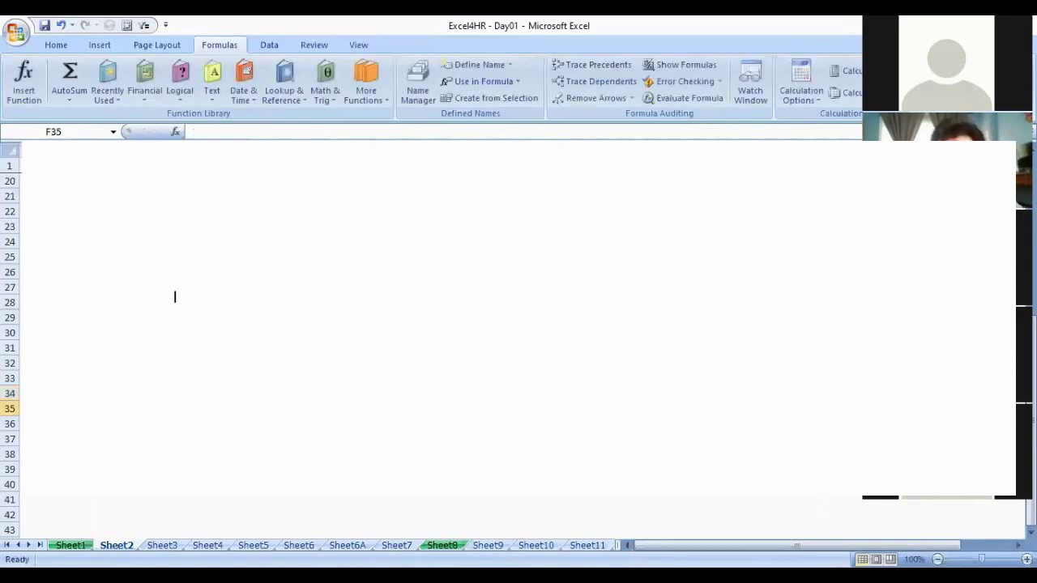
In F35 enter the formula =F34*SSF using the named rate SSF
type("=")
key("Up")
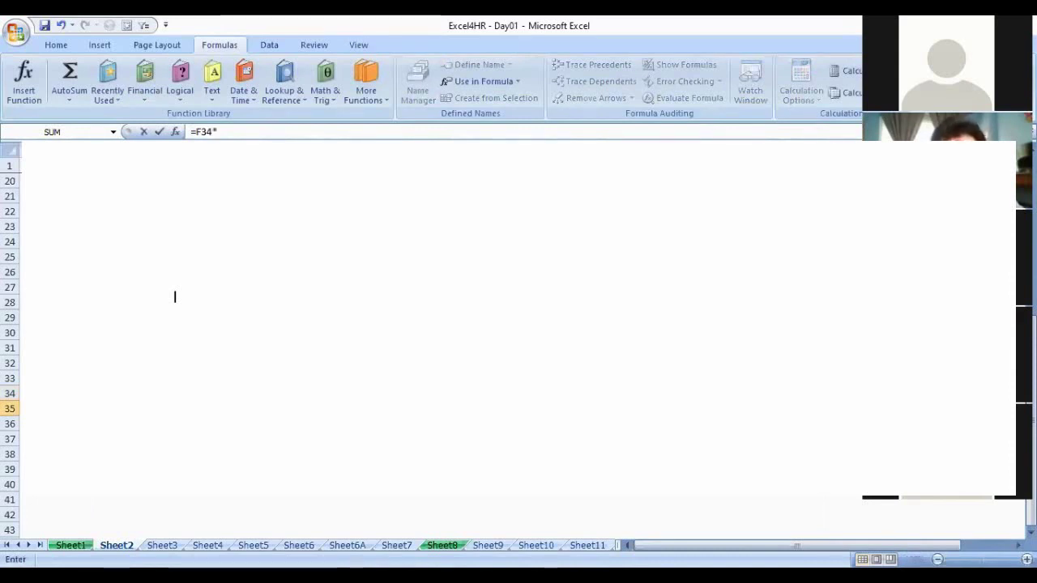
type("ss")
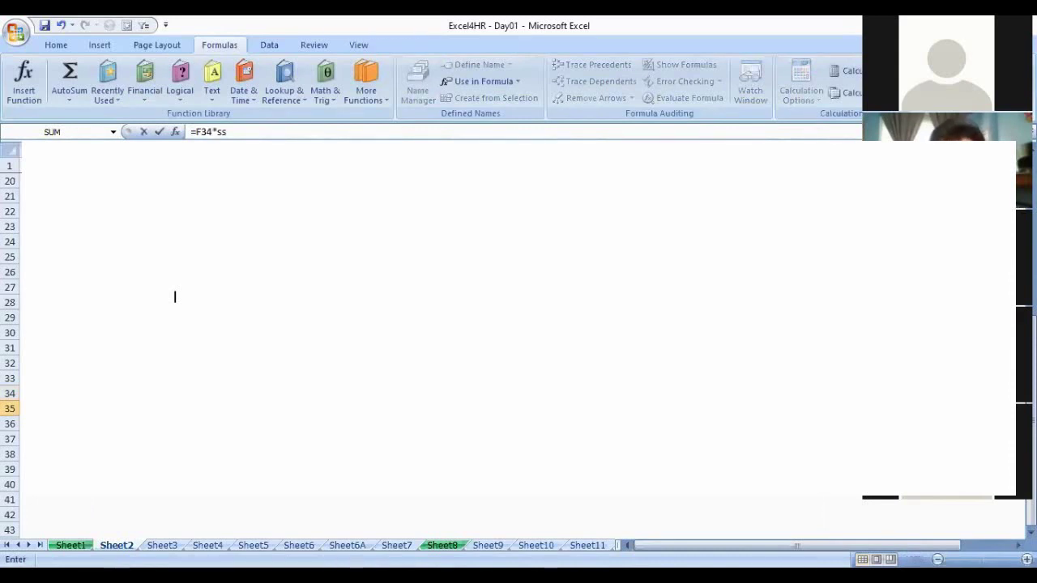
type("F")
key("Return")
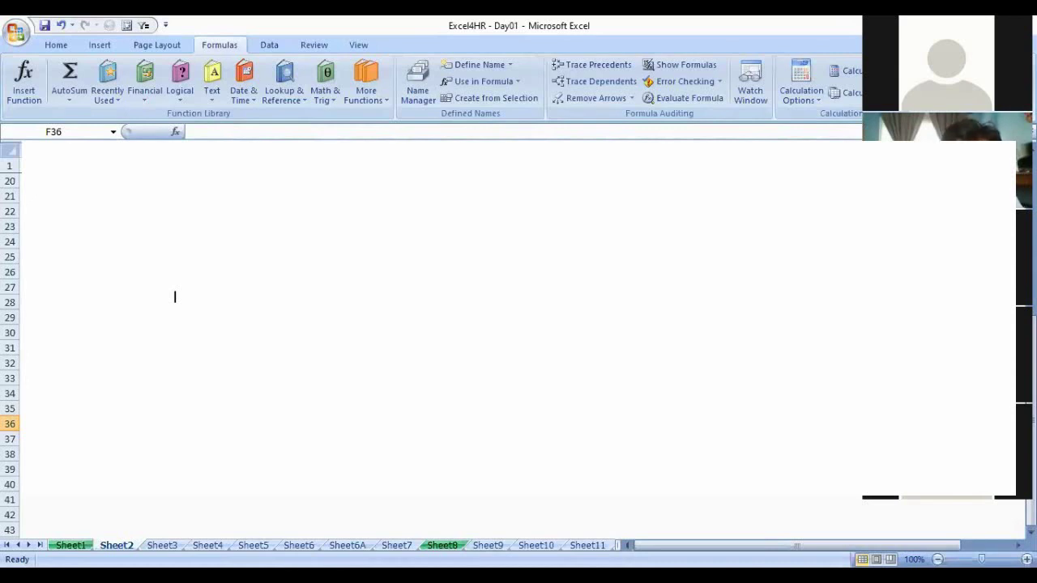
Select the block C21:D24 in the salary table
key("Up")
key("Up")
key("Up")
key("Up")
key("Up")
key("Up")
key("Left")
key("Left")
key("Left")
key("Left")
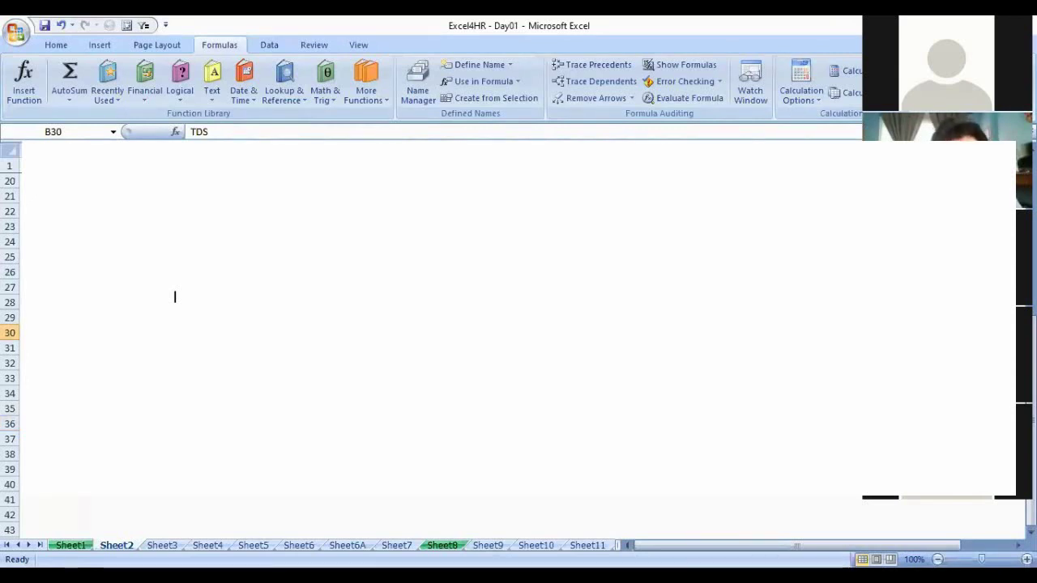
key("Up")
key("Up")
key("Up")
key("Up")
key("Up")
key("Up")
key("Up")
key("Up")
key("Up")
key("Right")
key("shift+Down")
key("shift+Down")
key("shift+Down")
key("shift+Right")
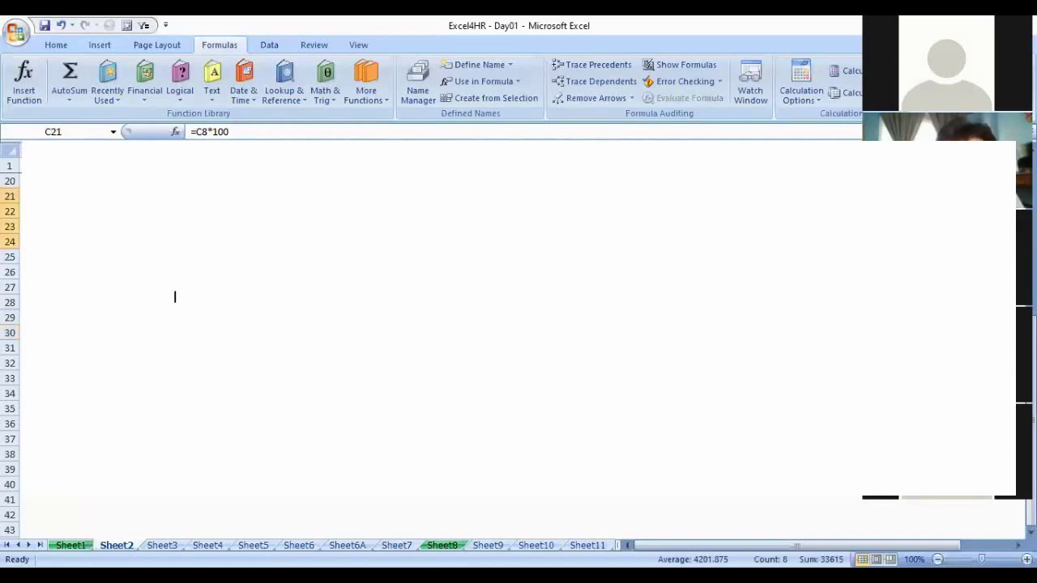
Scroll back up and open Formulas > Name Manager to review the defined names
scroll(174, 297, "up", 2)
left_click(422, 76)
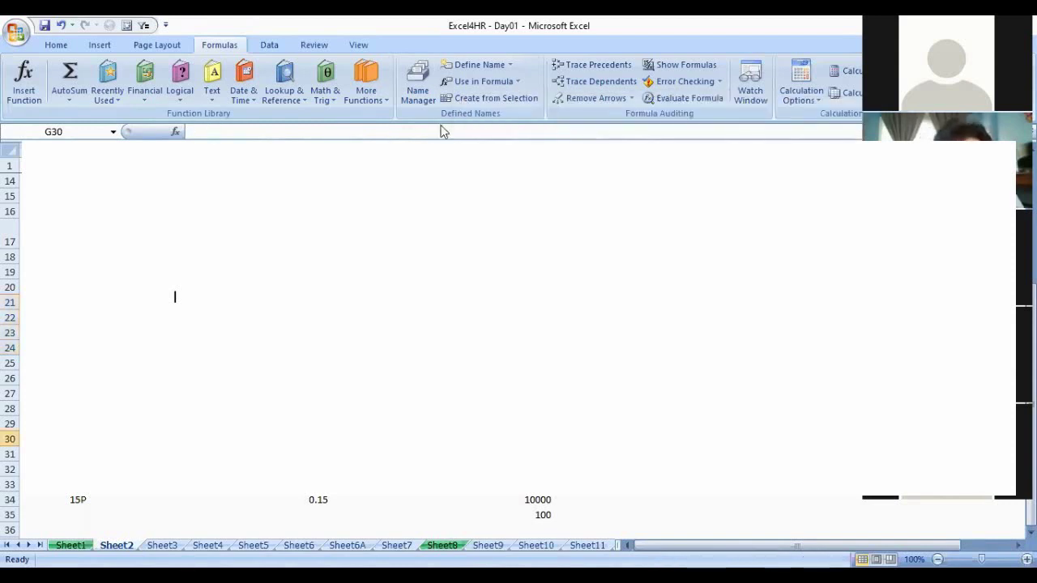
left_click(413, 87)
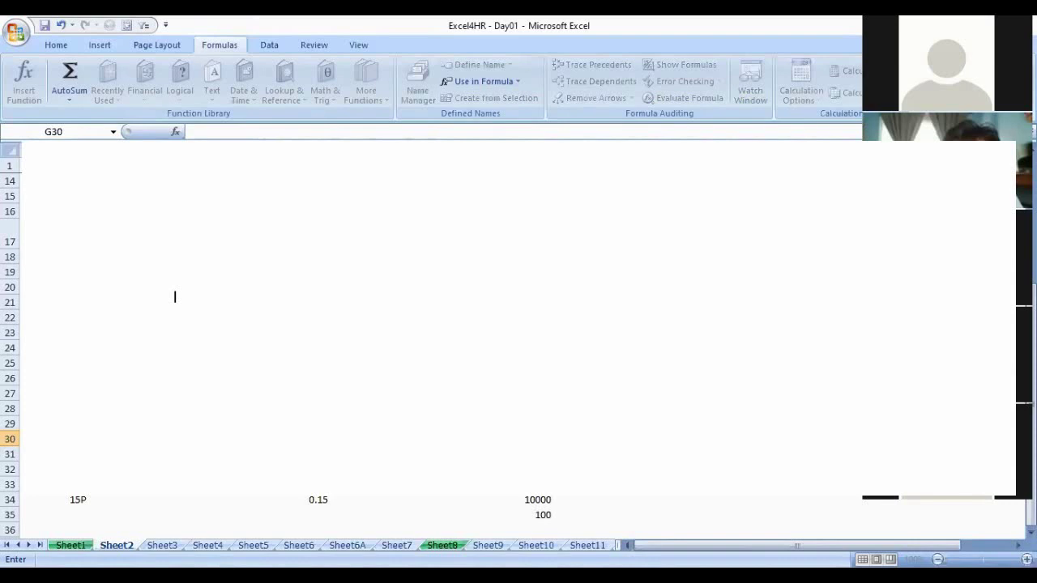
key("ctrl+F3")
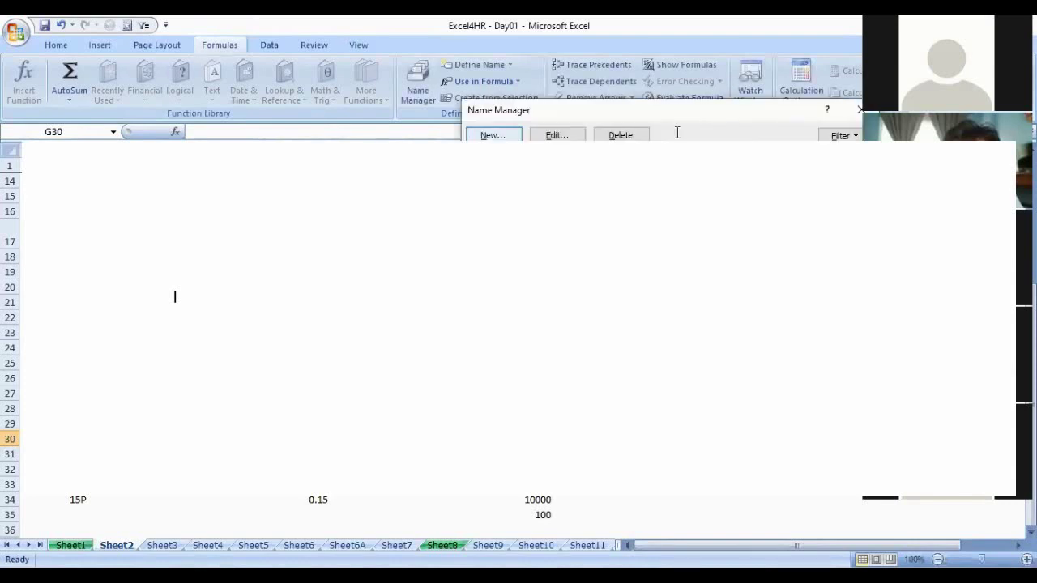
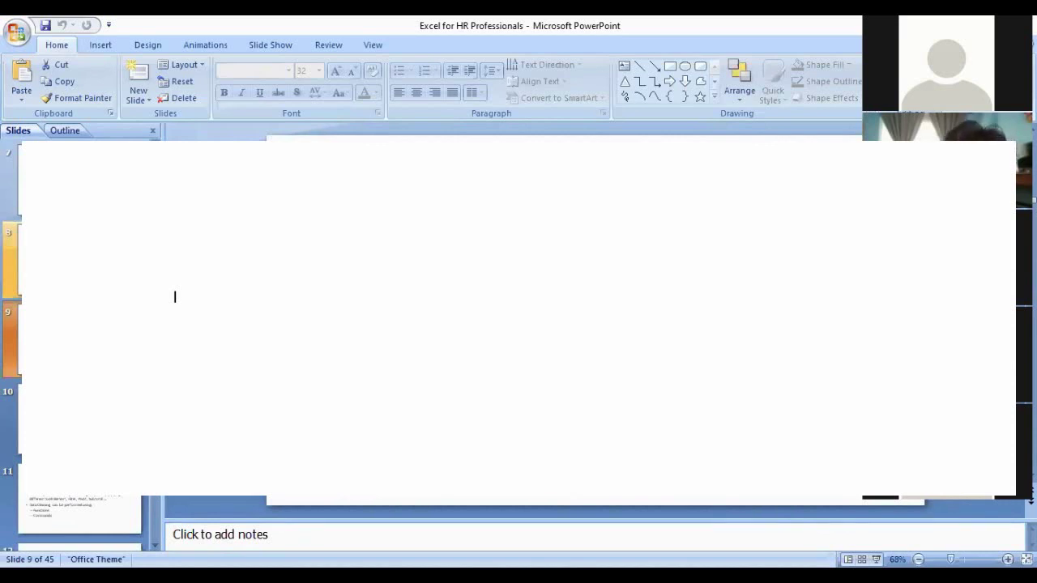
Step back to slide 8, return to slide 9, then move focus off the slide thumbnails
key("Up")
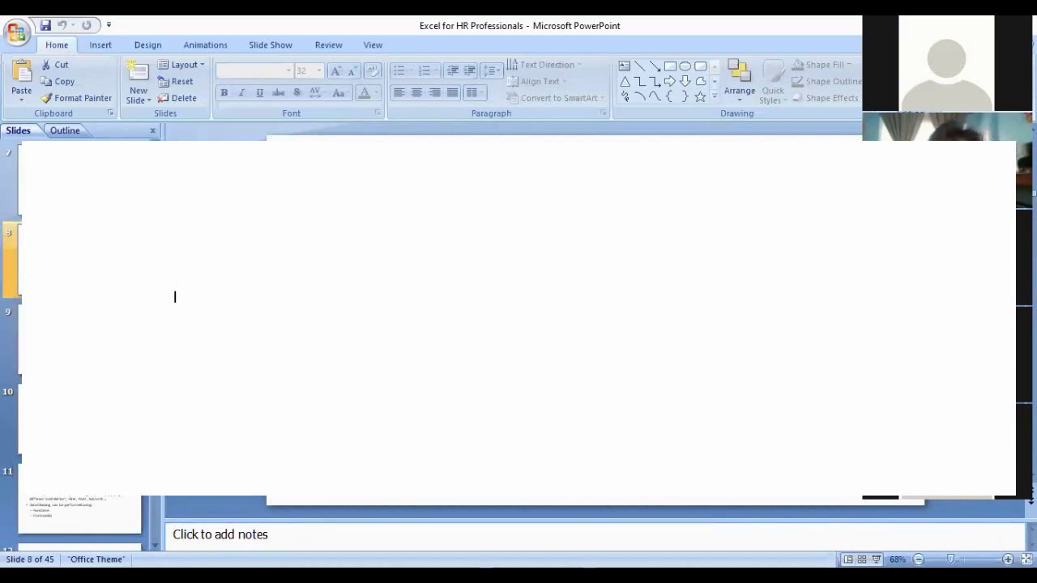
key("Down")
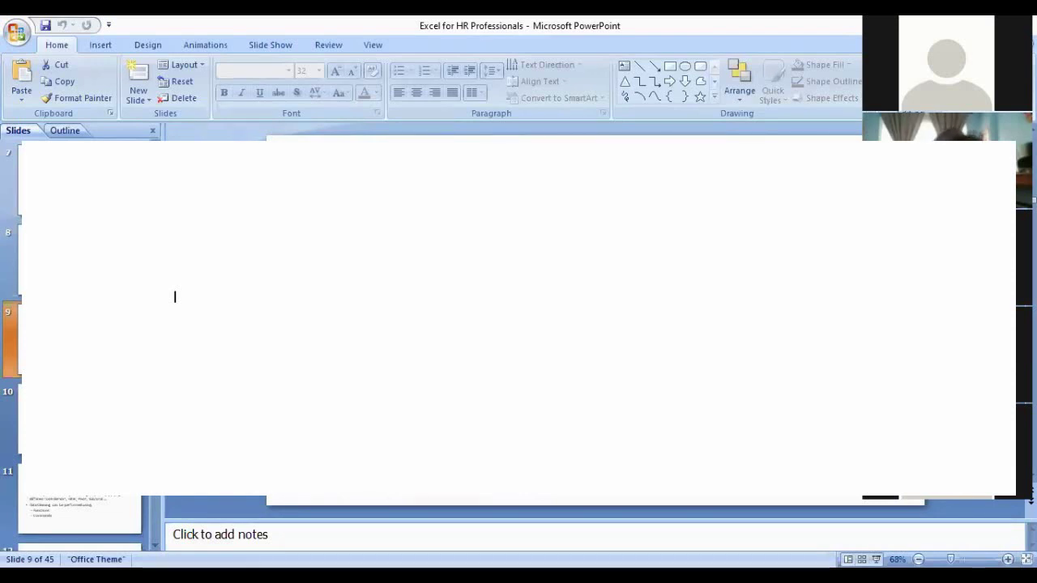
left_click(175, 296)
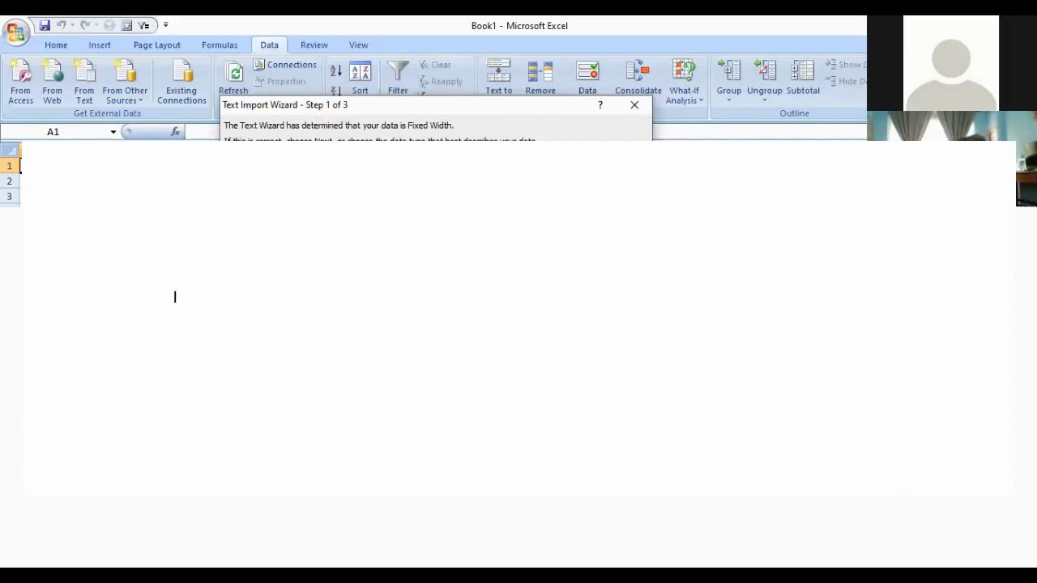
key("Return")
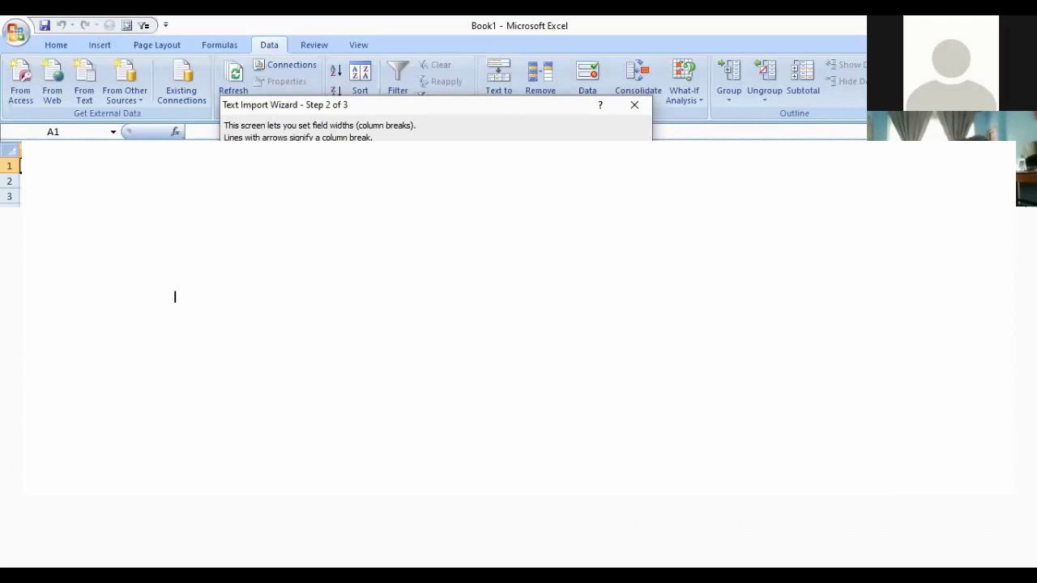
key("alt+b")
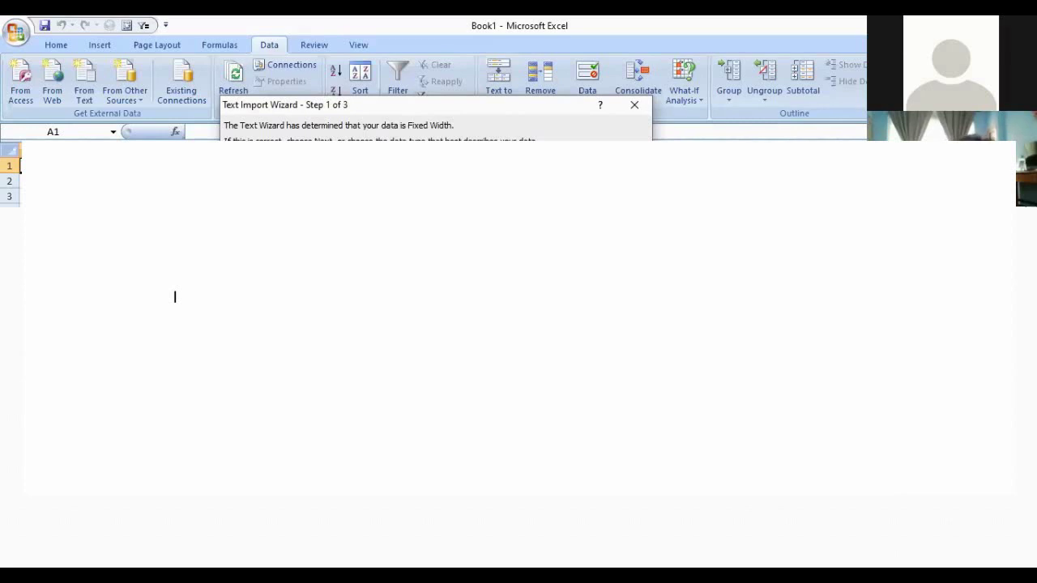
Advance the Text Import Wizard to the delimiters step, then go back to Step 1
key("Return")
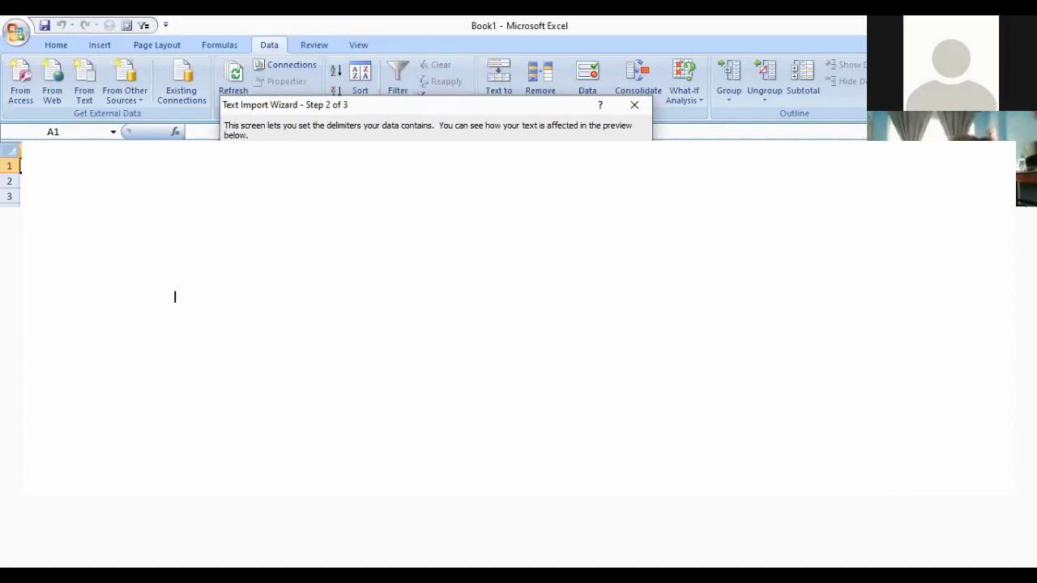
key("alt+b")
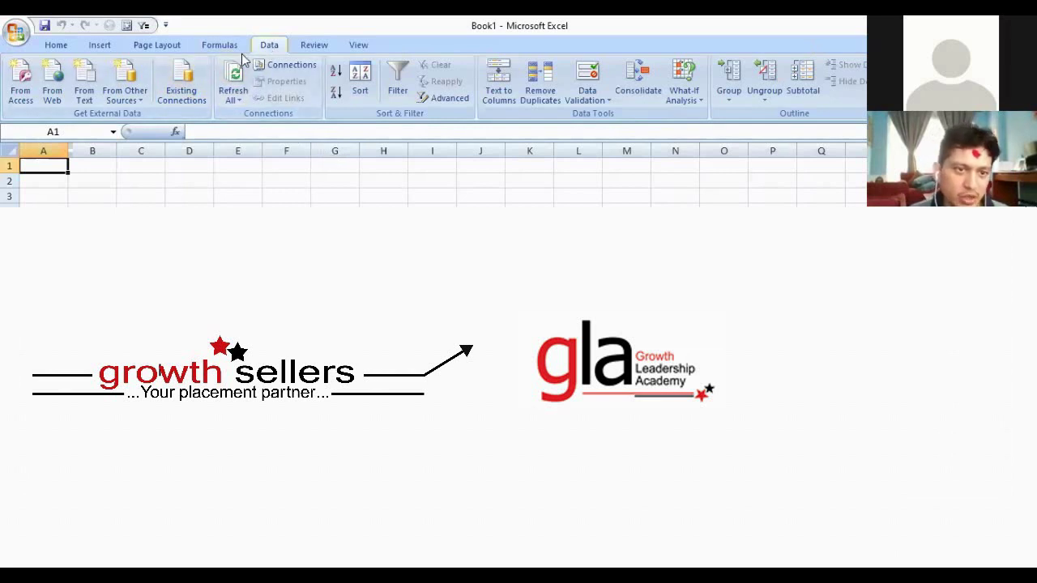
Restart the text import and mark the data as Delimited instead of Fixed width
left_click(77, 89)
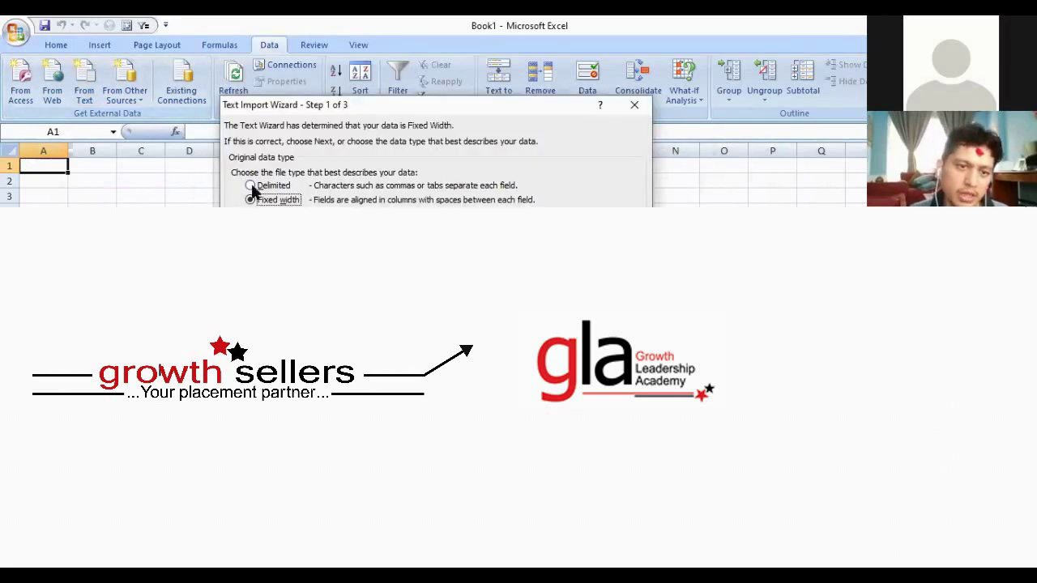
left_click(251, 185)
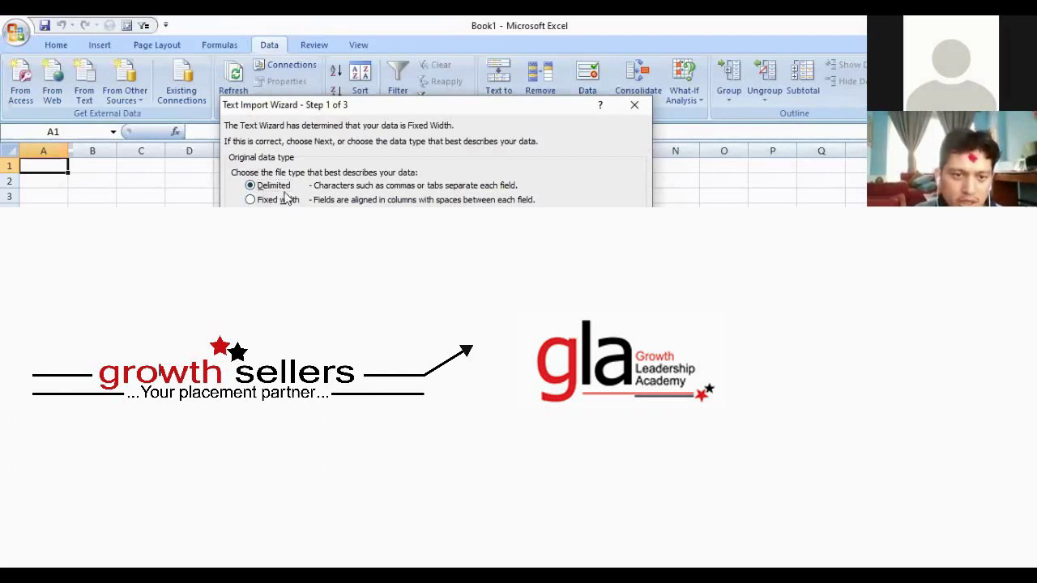
left_click(259, 186)
Advance to Step 2 of 3 and clear the Tab delimiter checkbox
key("Return")
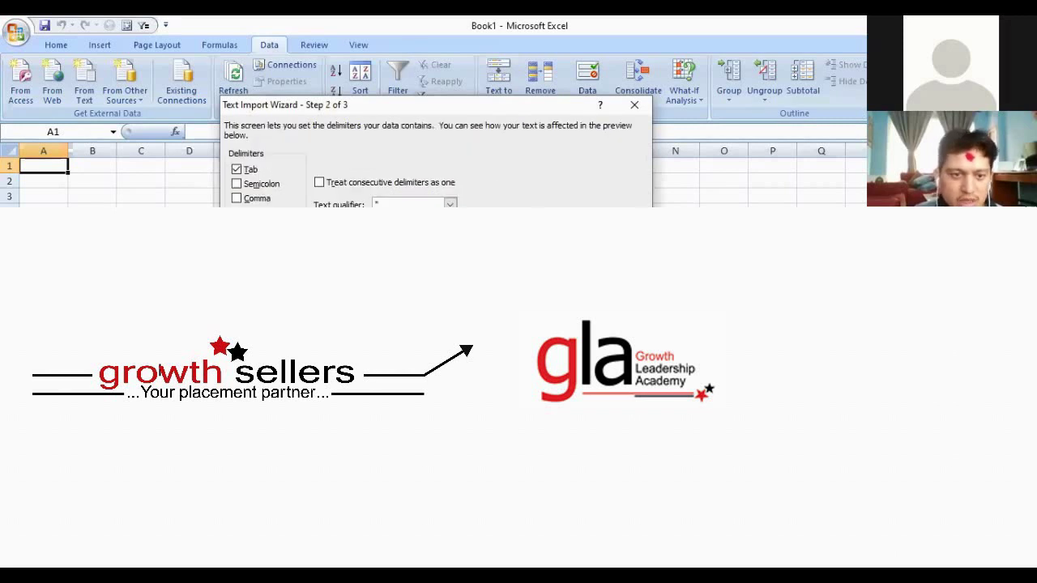
left_click(236, 170)
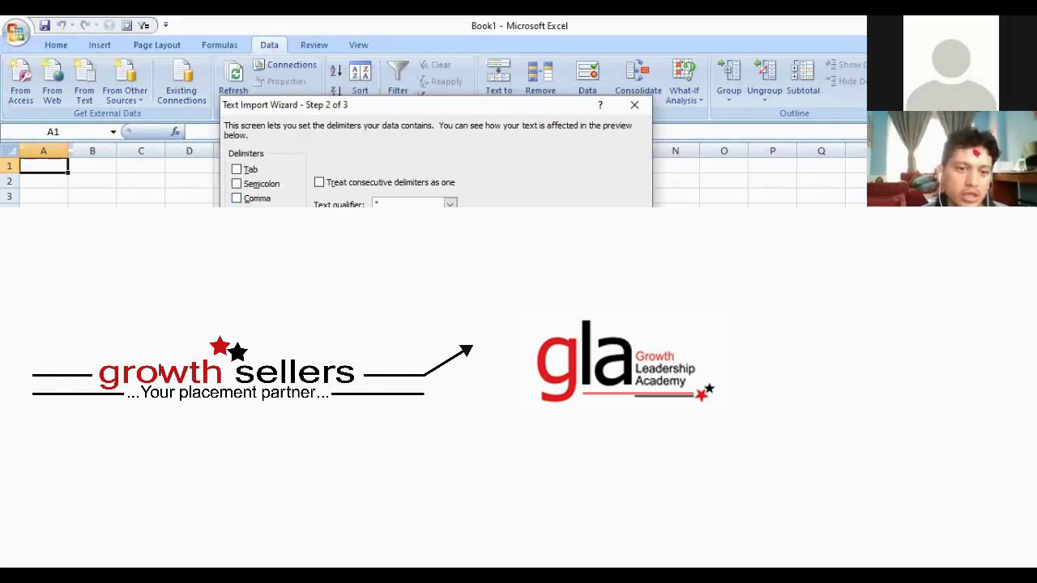
Toggle the Comma delimiter on and back off, then drag the wizard down and right
left_click(237, 199)
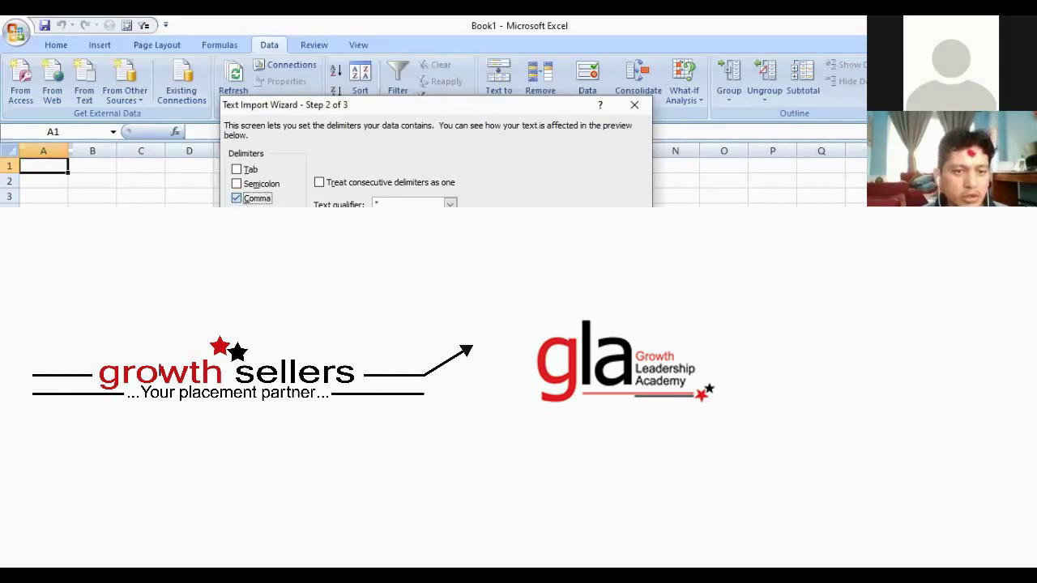
left_click(237, 199)
key("alt+r")
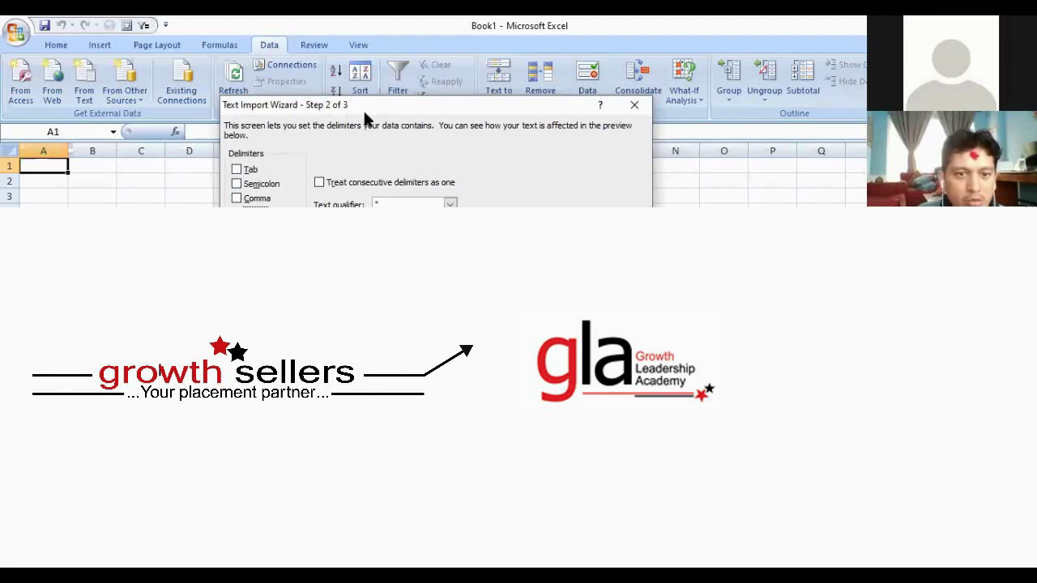
left_click_drag(365, 117, 390, 189)
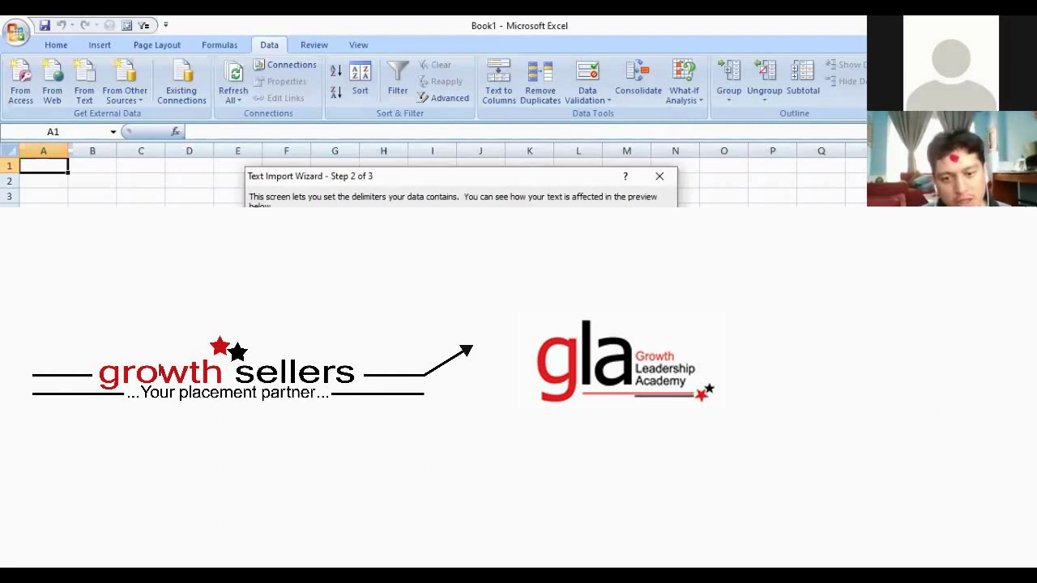
Advance the Text Import Wizard to Step 3 of 3, the column data format step
key("Return")
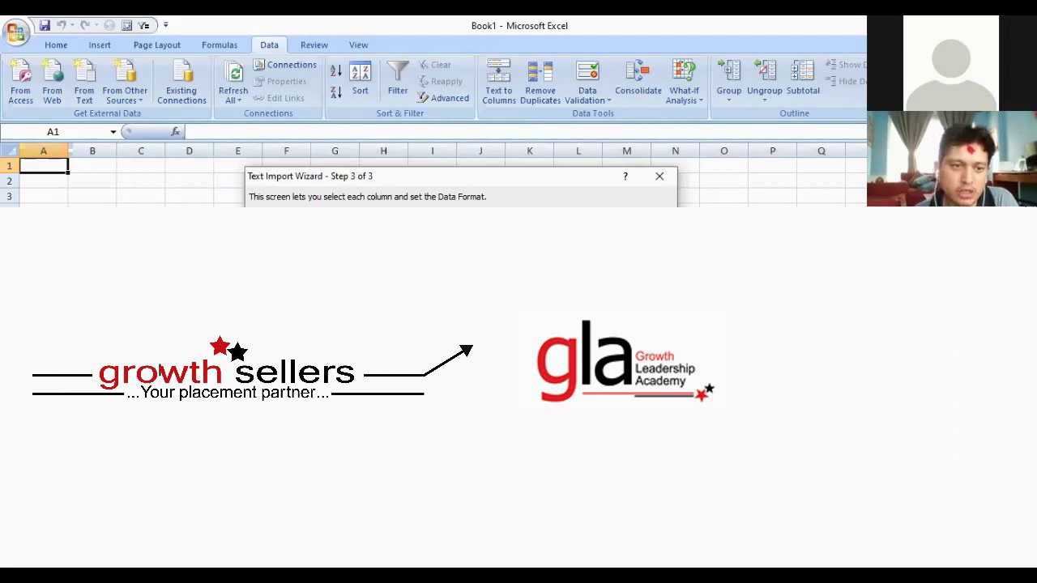
key("Return")
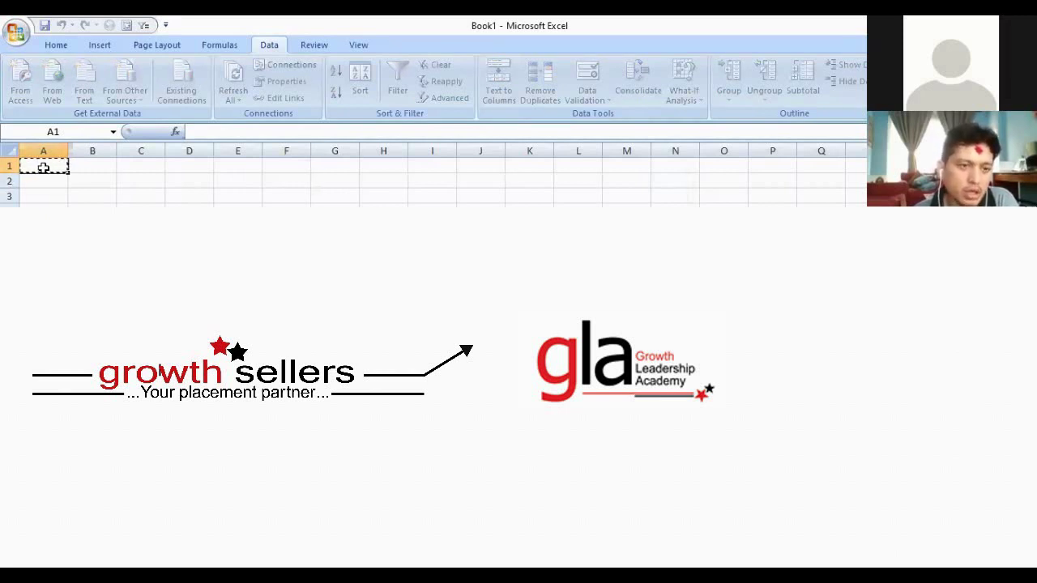
left_click(40, 183)
key("ctrl+c")
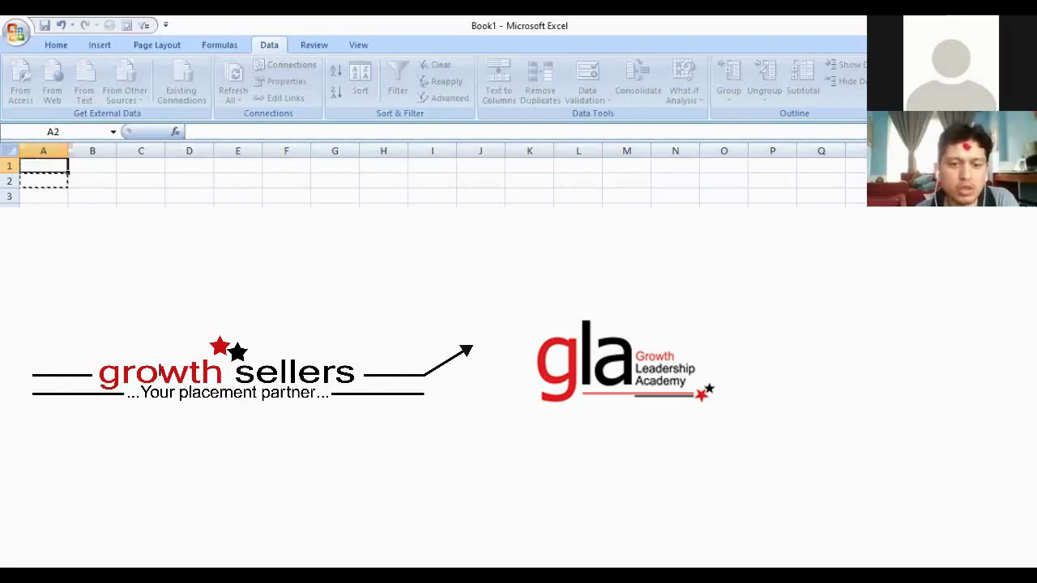
key("Escape")
key("Up")
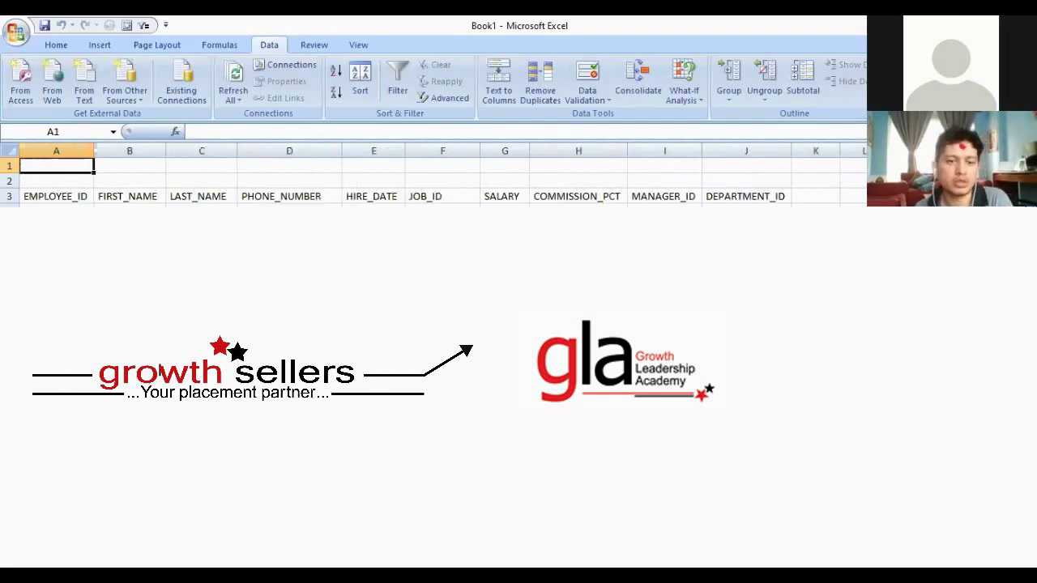
scroll(434, 180, "down", 20)
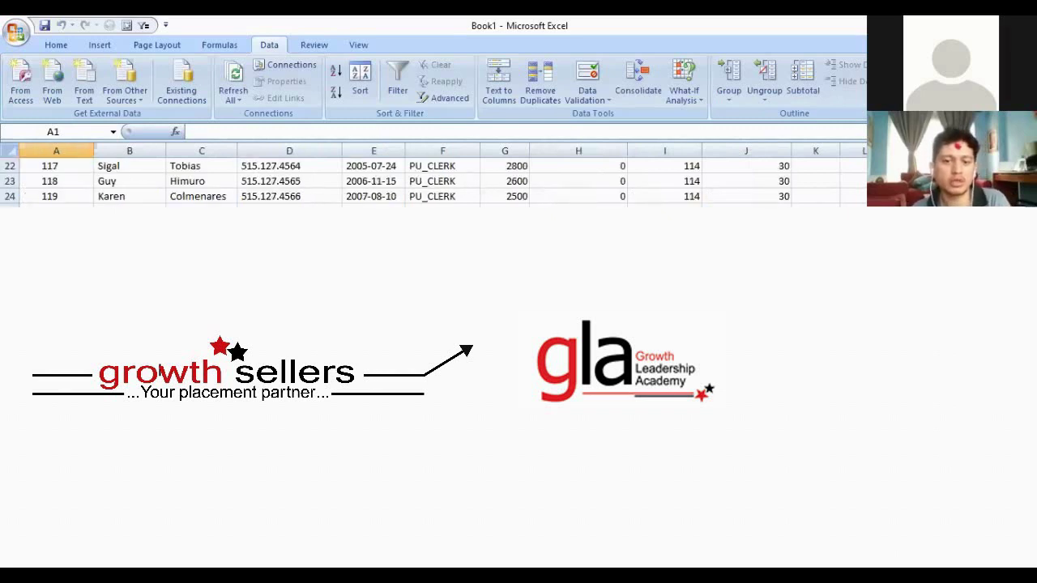
scroll(434, 181, "down", 20)
scroll(434, 181, "up", 20)
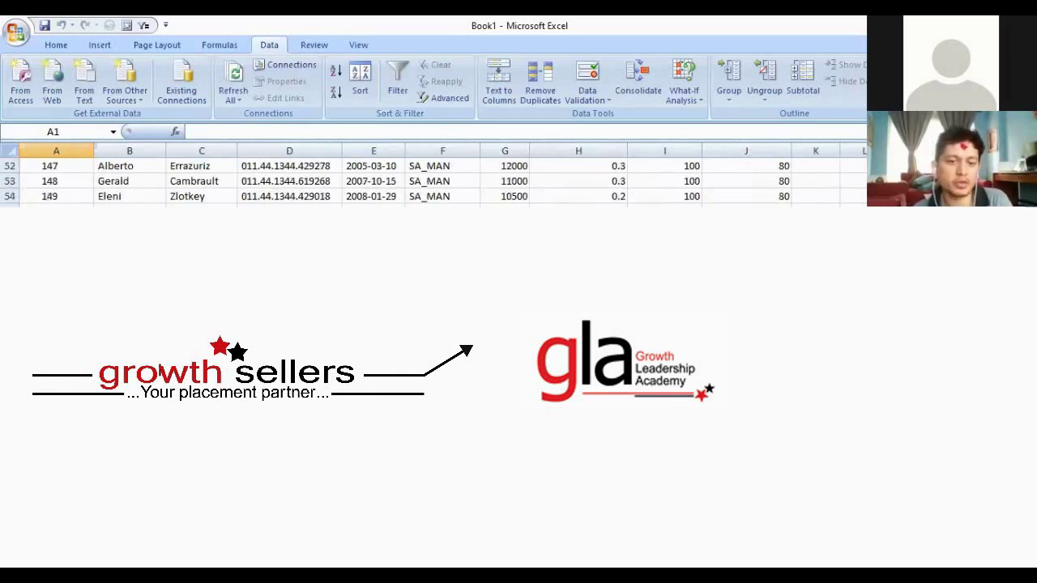
scroll(434, 181, "down", 9)
scroll(433, 180, "up", 20)
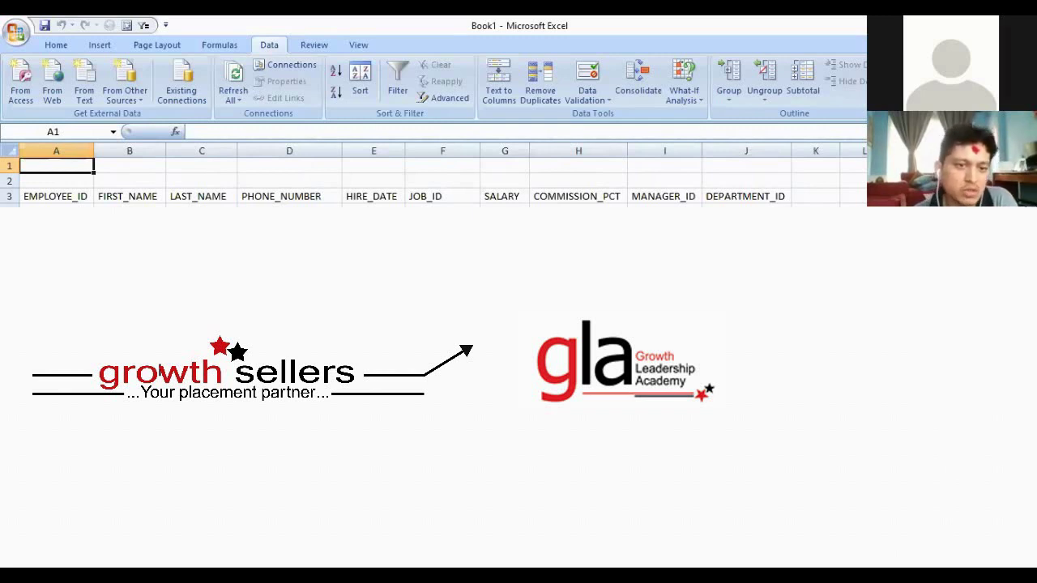
left_click_drag(63, 166, 51, 235)
left_click(56, 227)
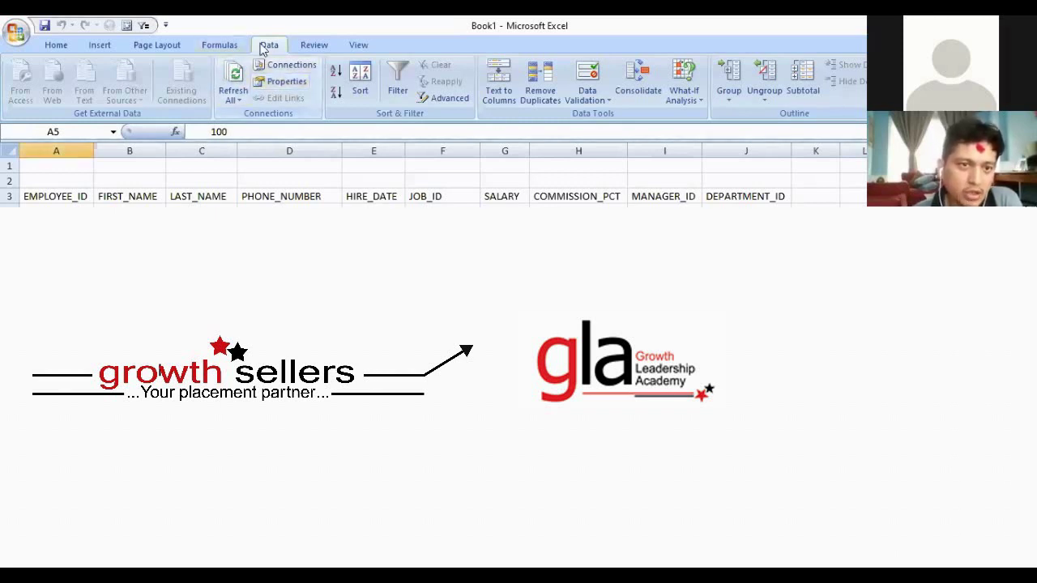
left_click(234, 78)
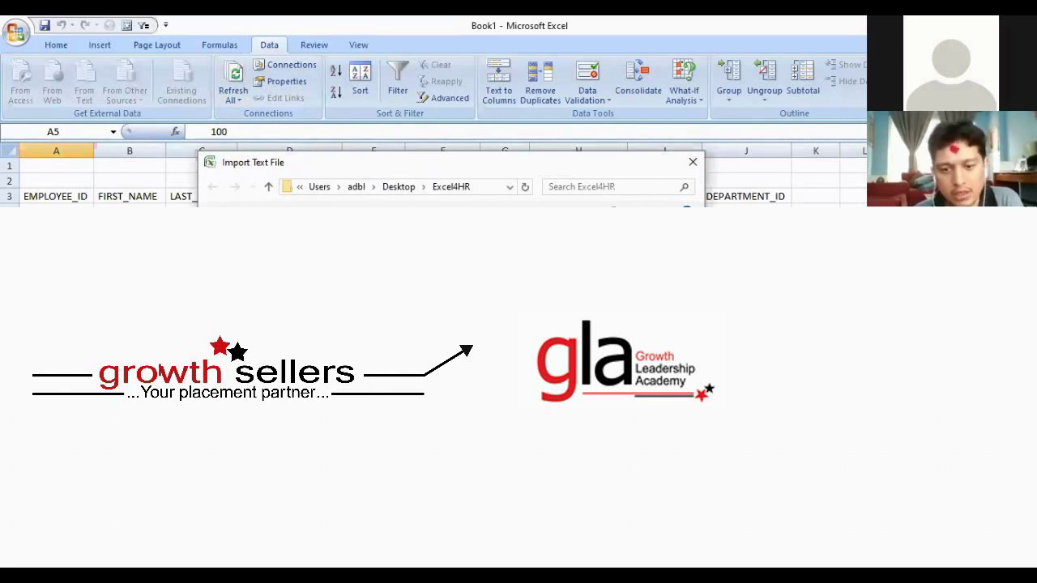
key("Escape")
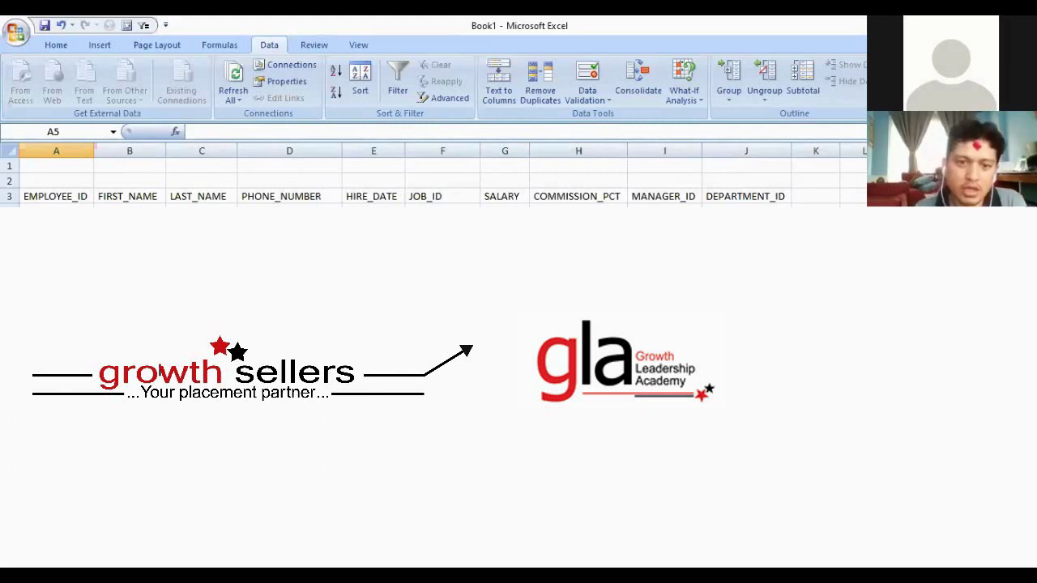
Select cell C18 in the LAST_NAME column before switching to the browser
left_click(201, 427)
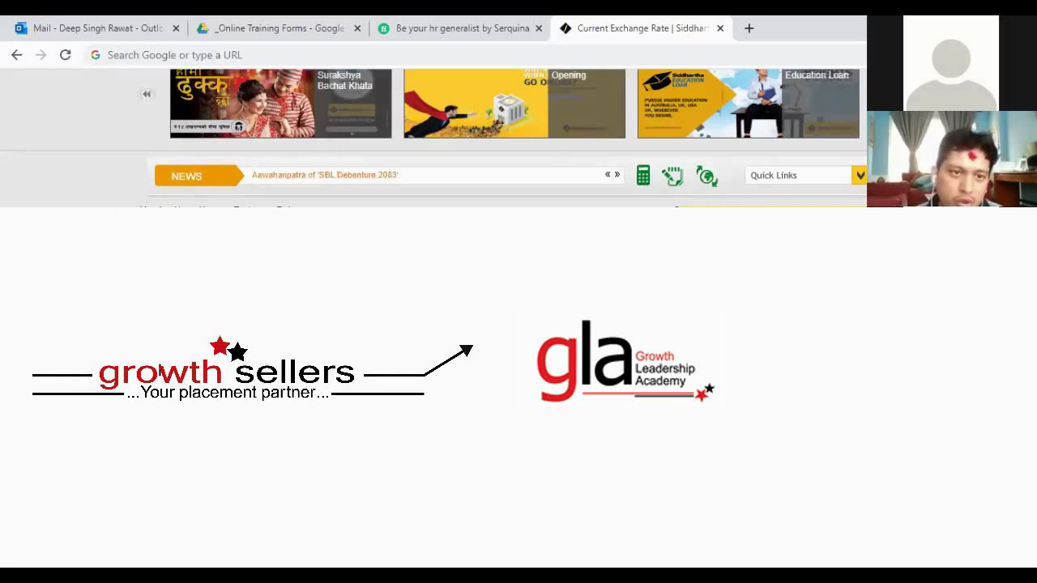
Copy the Siddhartha Bank exchange-rate page's URL from the browser address bar
left_click(263, 56)
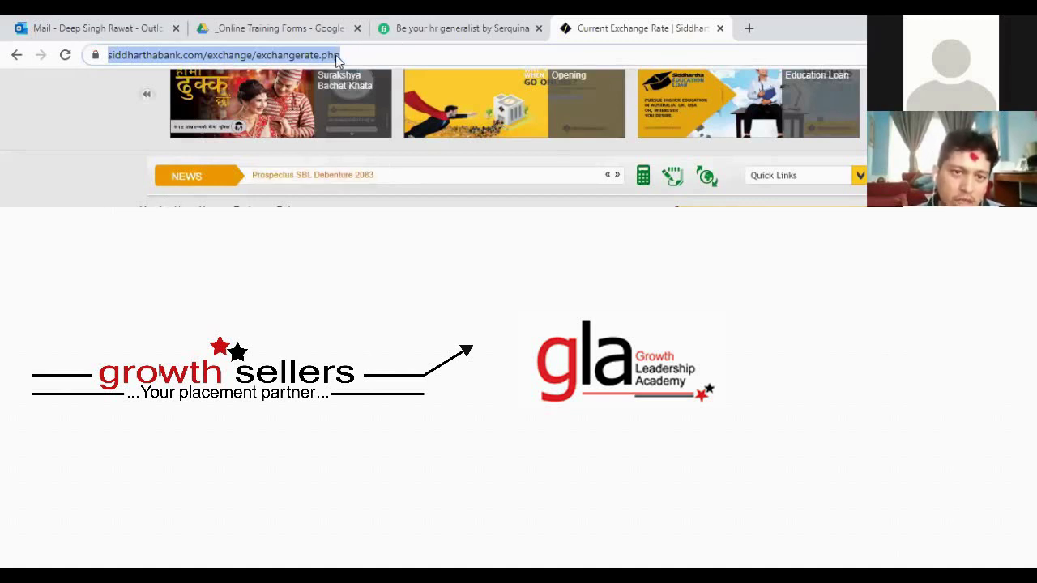
right_click(310, 61)
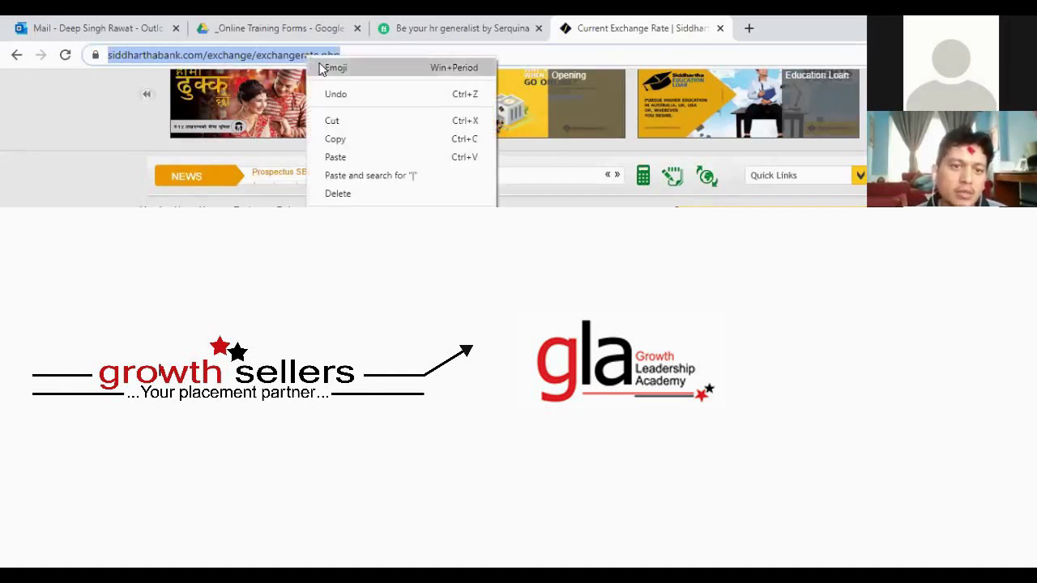
left_click(342, 141)
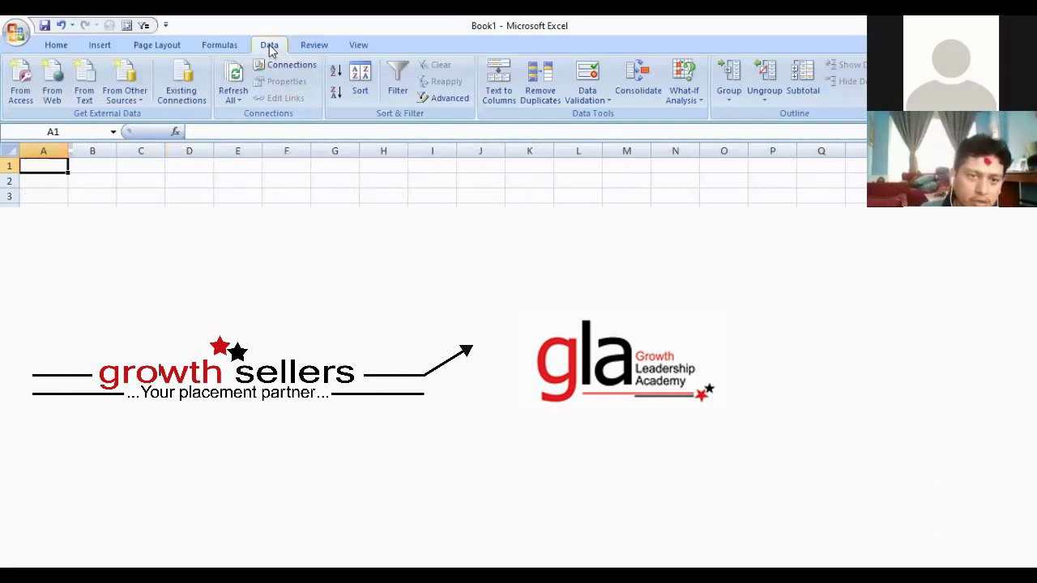
Start a From Web query, dismiss the script error, and select the default MSN address
left_click(49, 95)
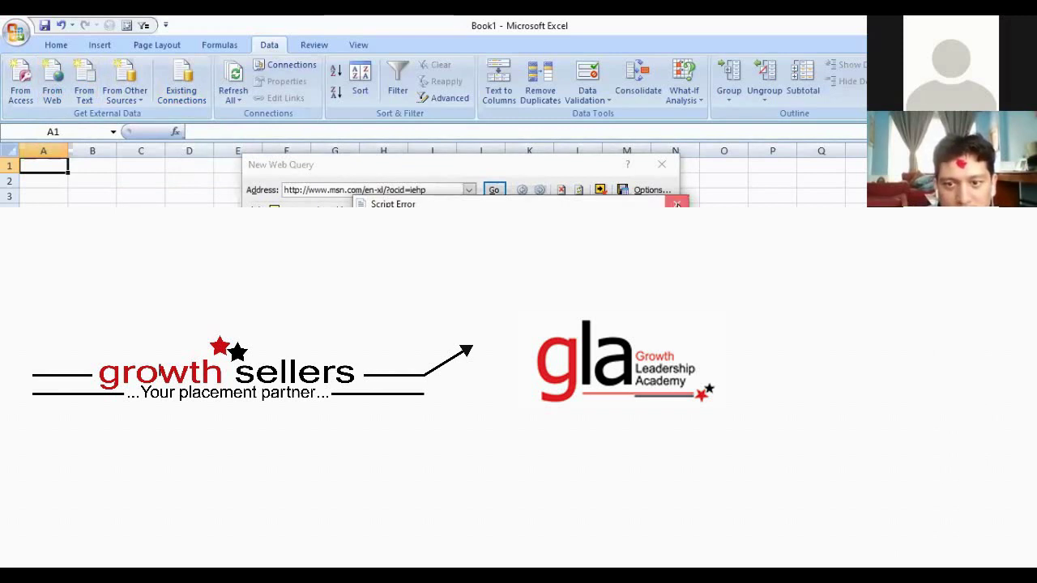
left_click(589, 208)
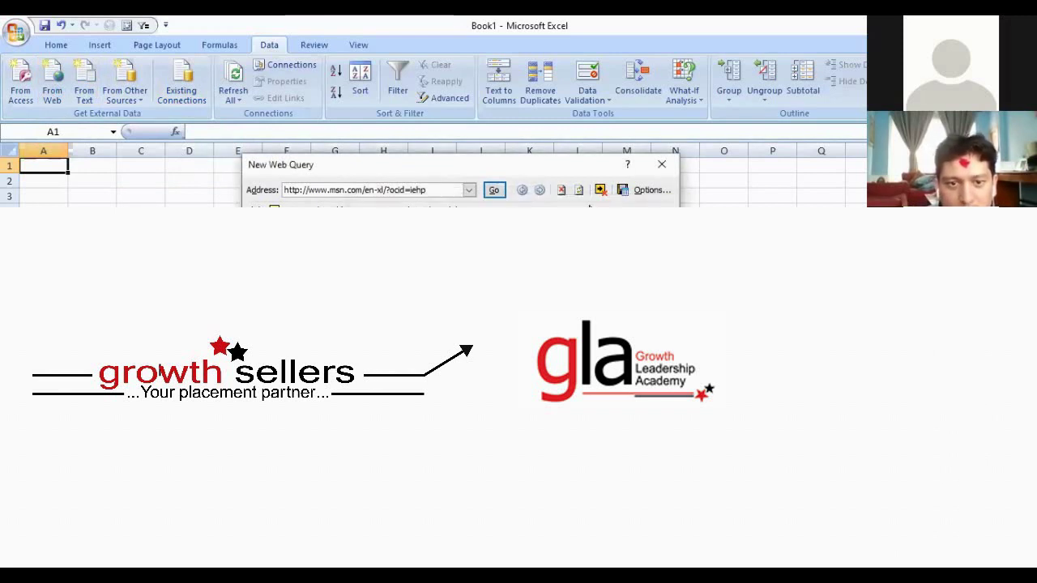
left_click(437, 190)
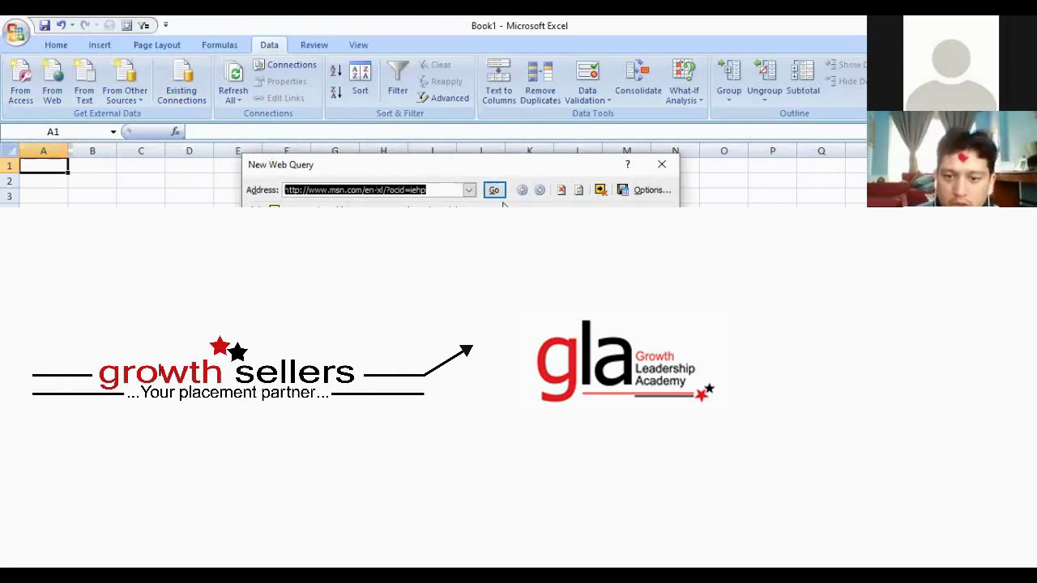
Replace the query address with the pasted Siddhartha Bank exchange-rate URL and load it
key("BackSpace")
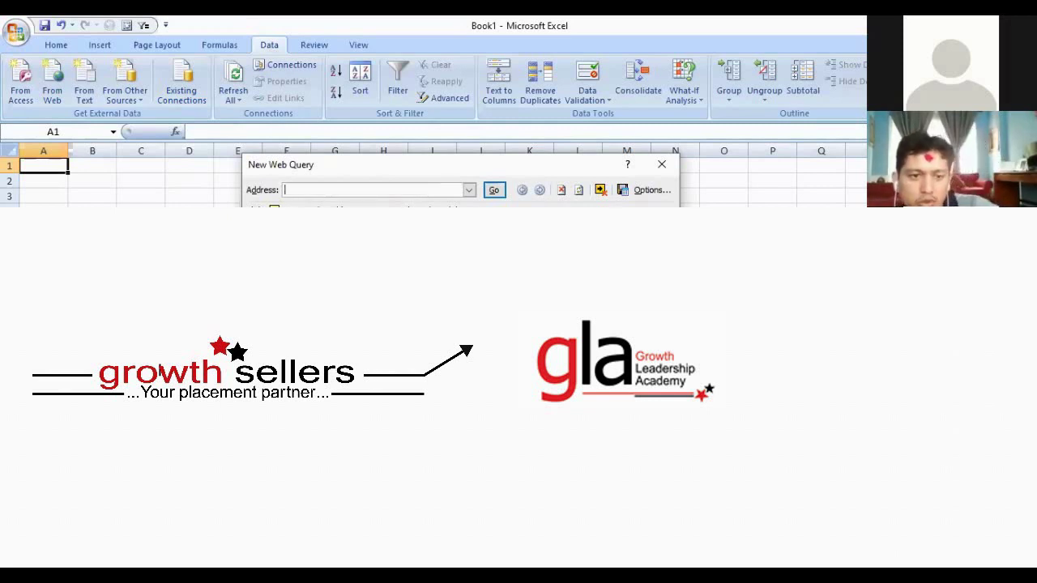
key("ctrl+v")
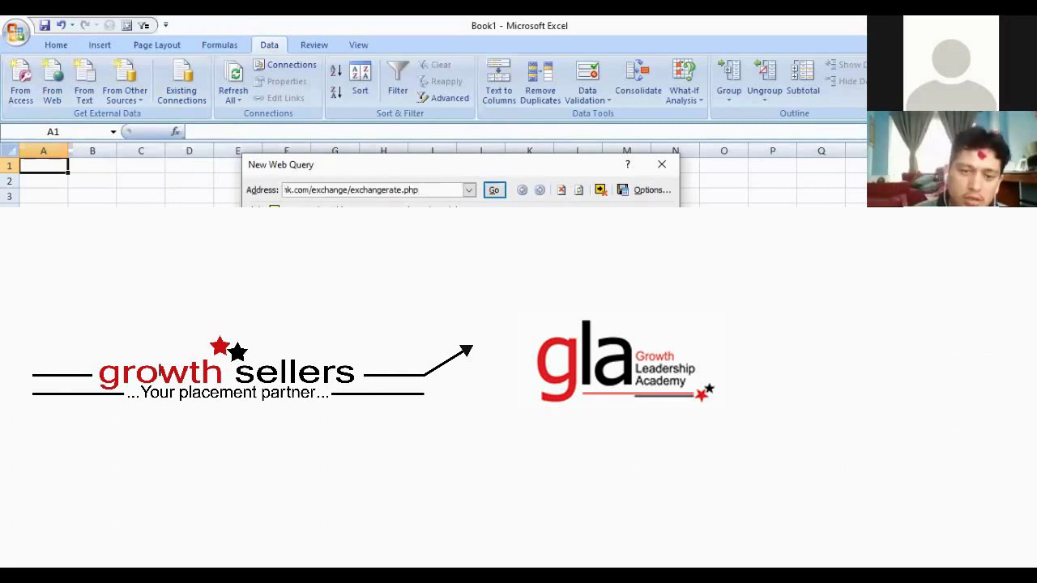
left_click_drag(419, 189, 227, 167)
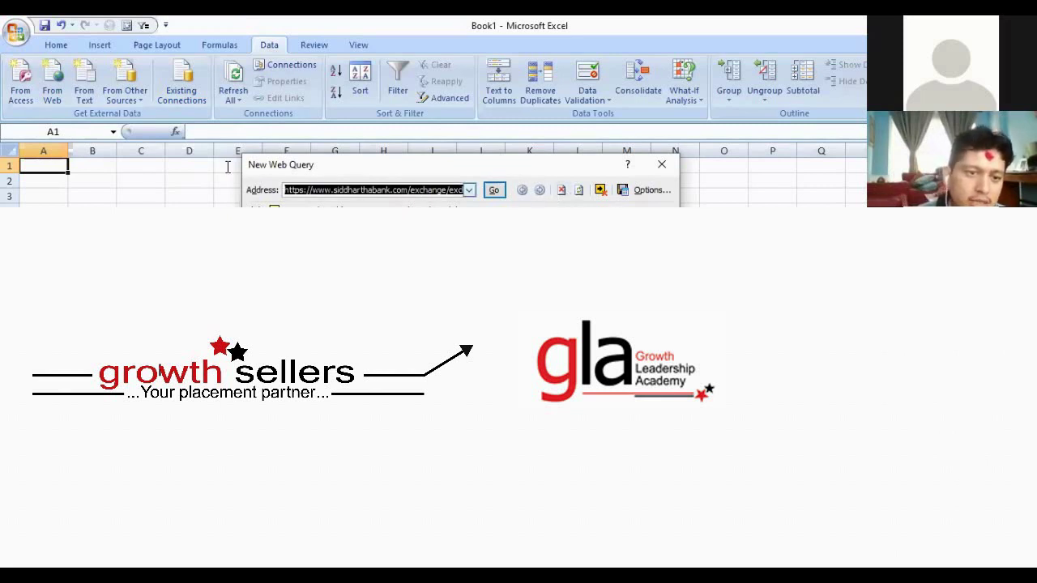
left_click(494, 190)
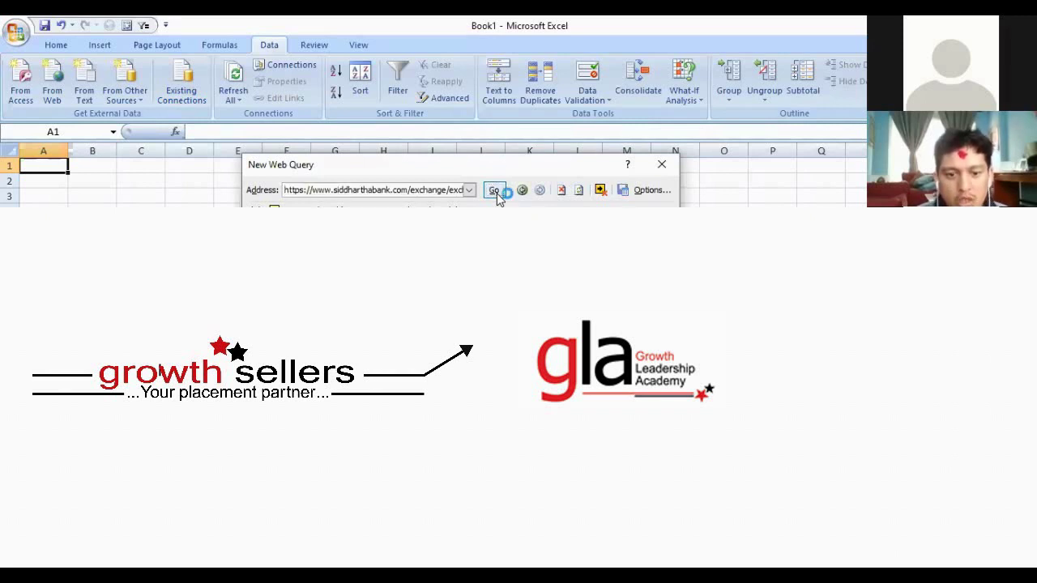
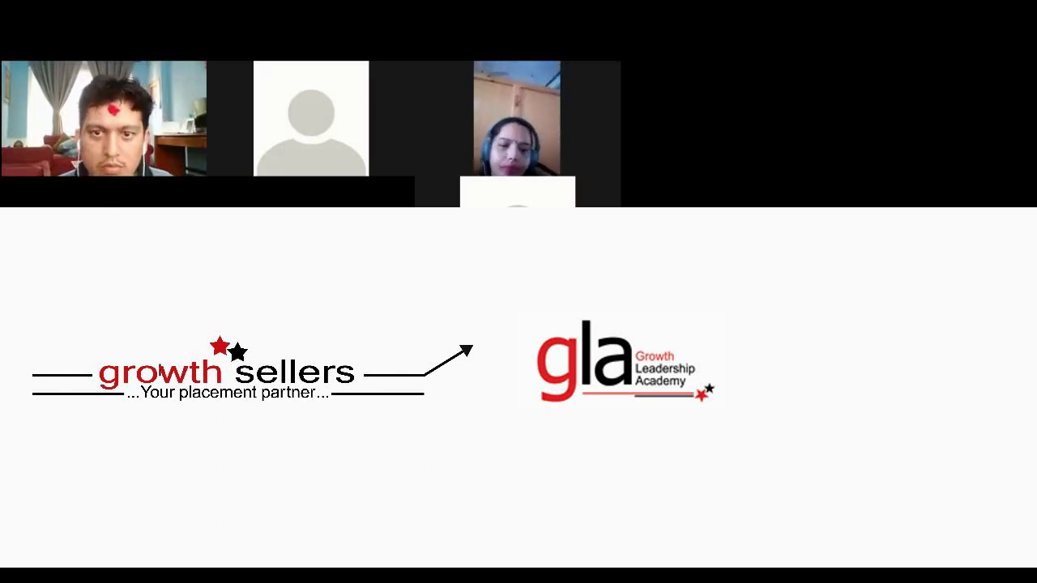
Bring the shared bank exchange rate page in Zoom back to its top
scroll(447, 142, "up", 2)
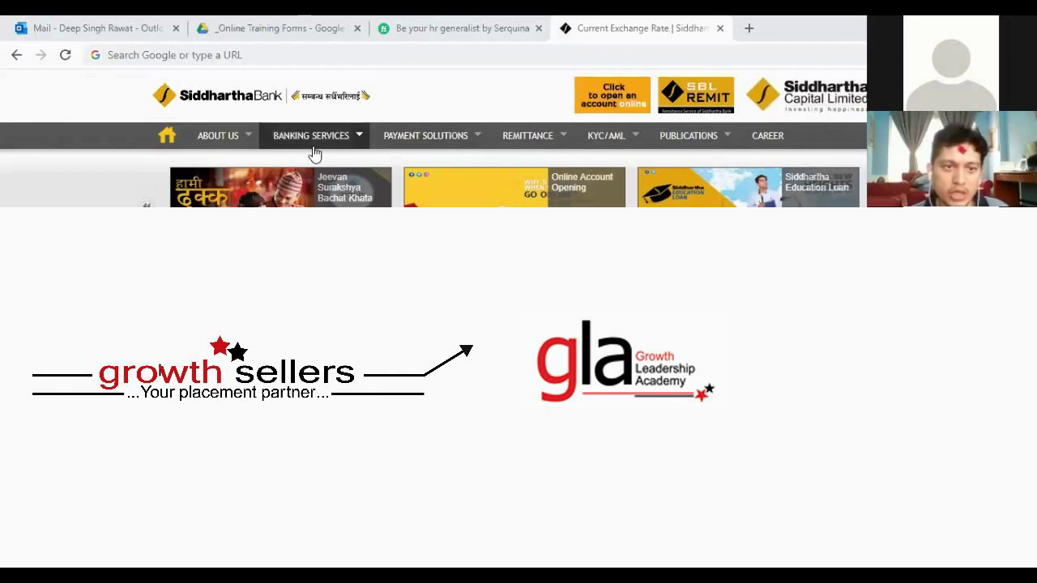
Select the exchange rate page's URL in Chrome's address bar for copying
left_click(259, 54)
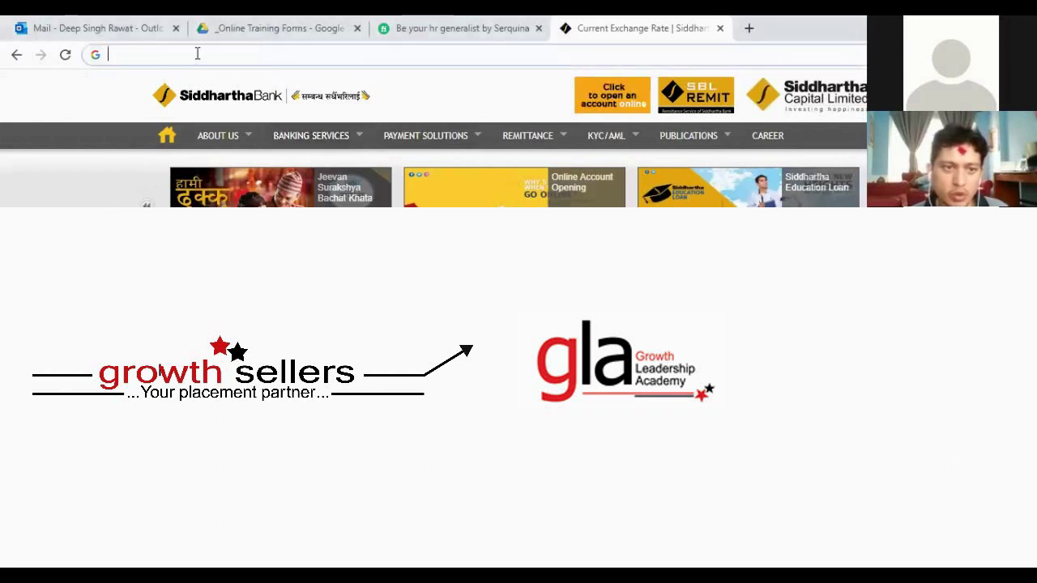
key("Escape")
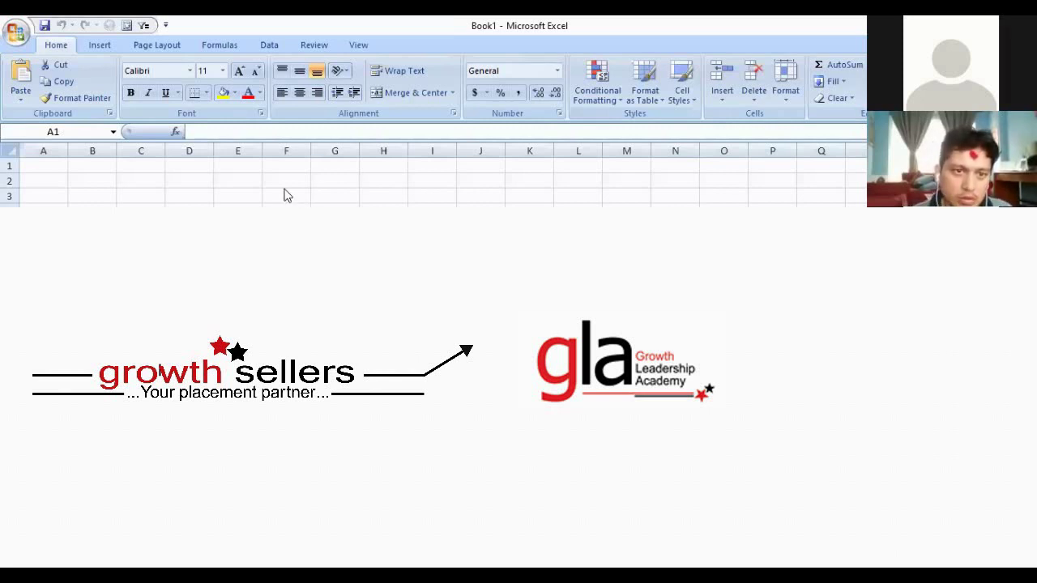
Open a New Web Query from the Data tab's From Web, dismissing the script error
left_click(267, 45)
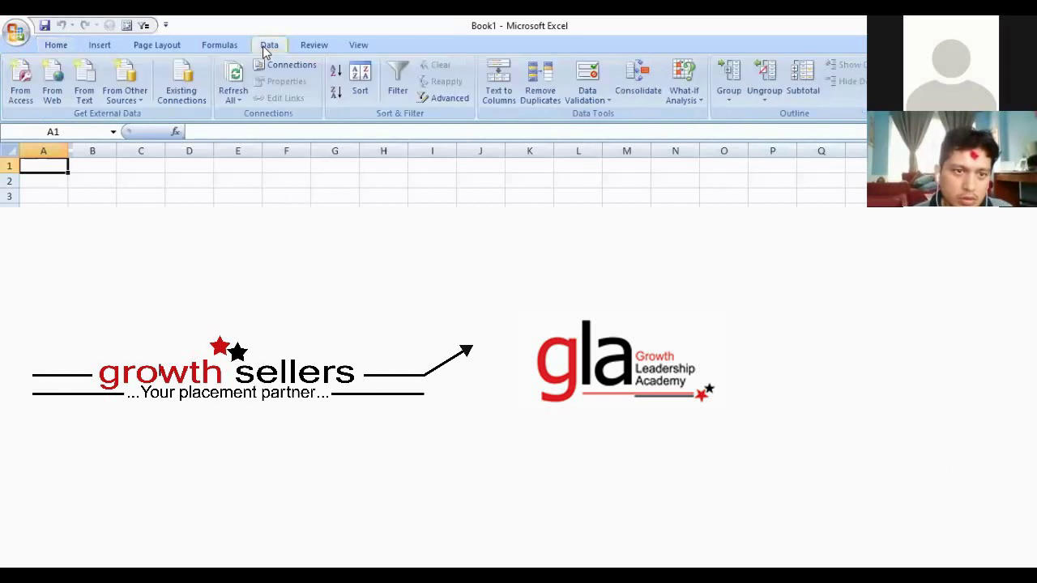
left_click(57, 96)
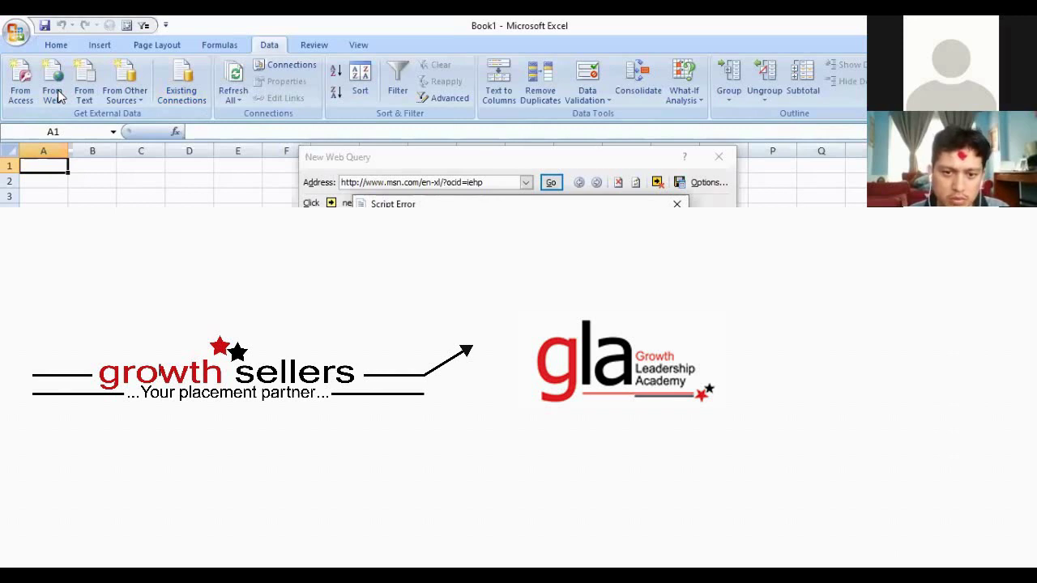
key("Return")
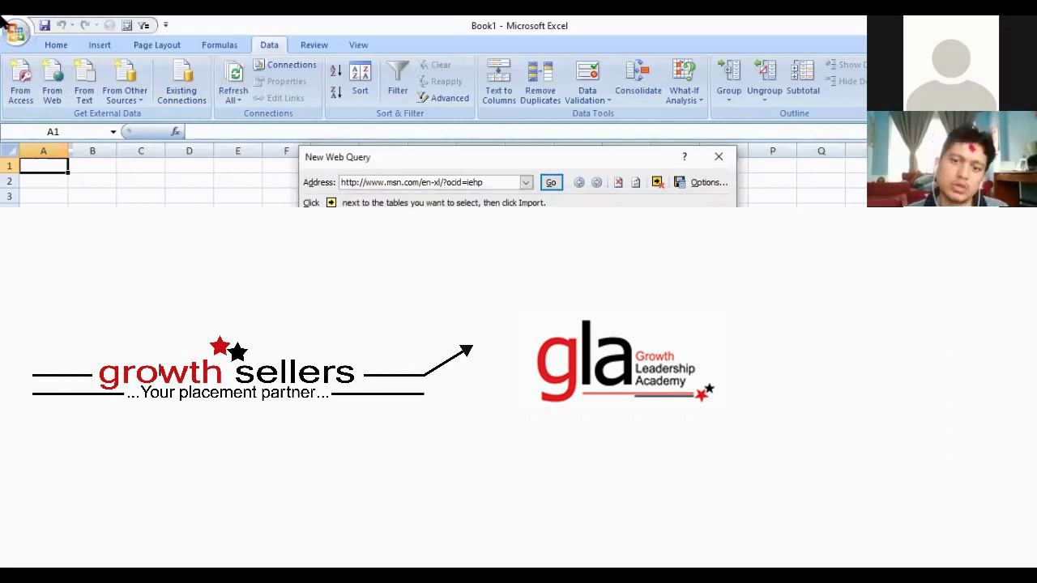
Paste the bank's exchange rate URL into the web query Address and load the page
left_click(459, 182)
key("ctrl+v")
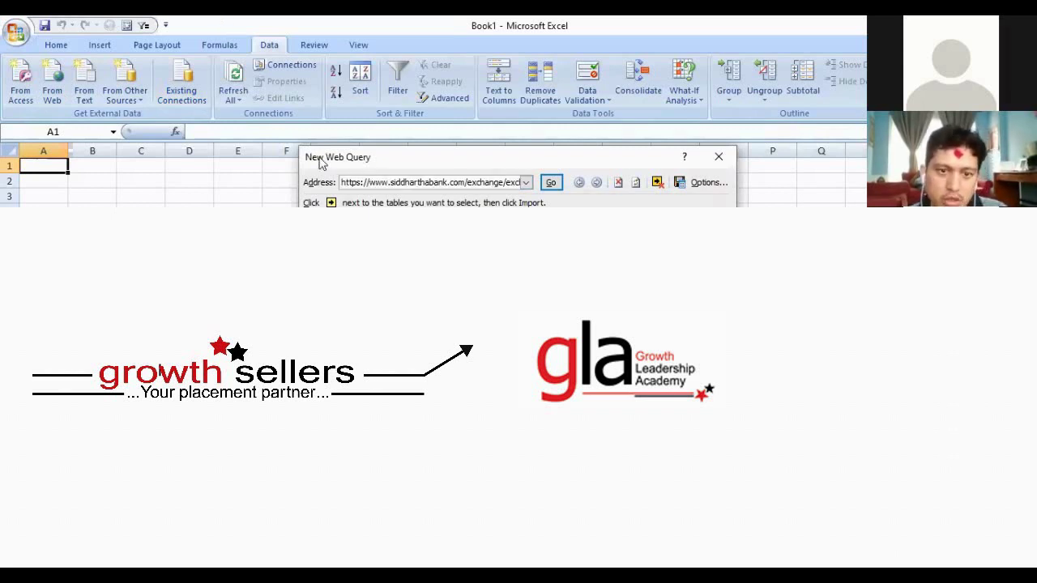
left_click(551, 184)
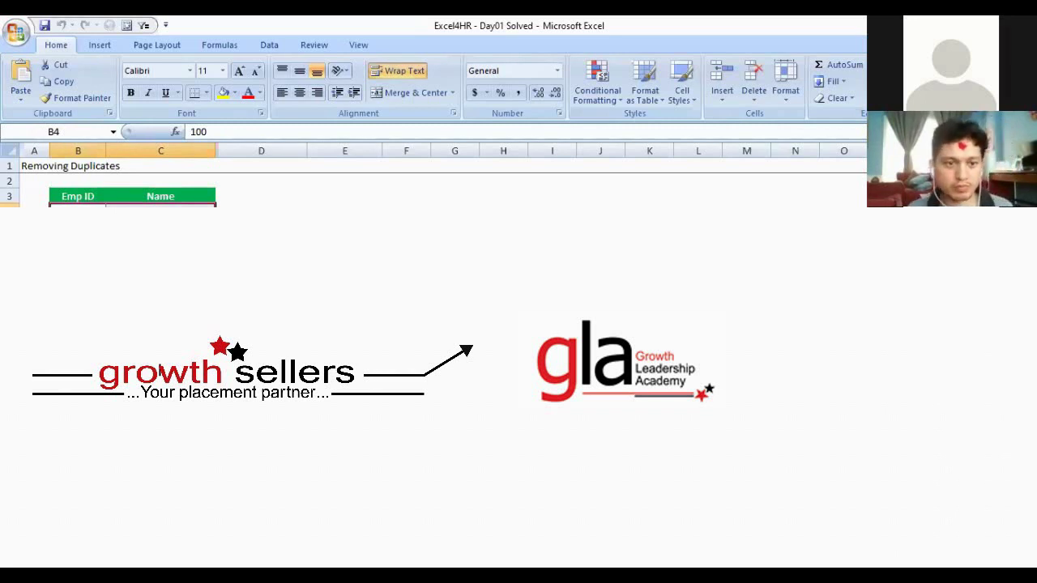
Select the Emp ID and Name table with its headers
left_click(345, 319)
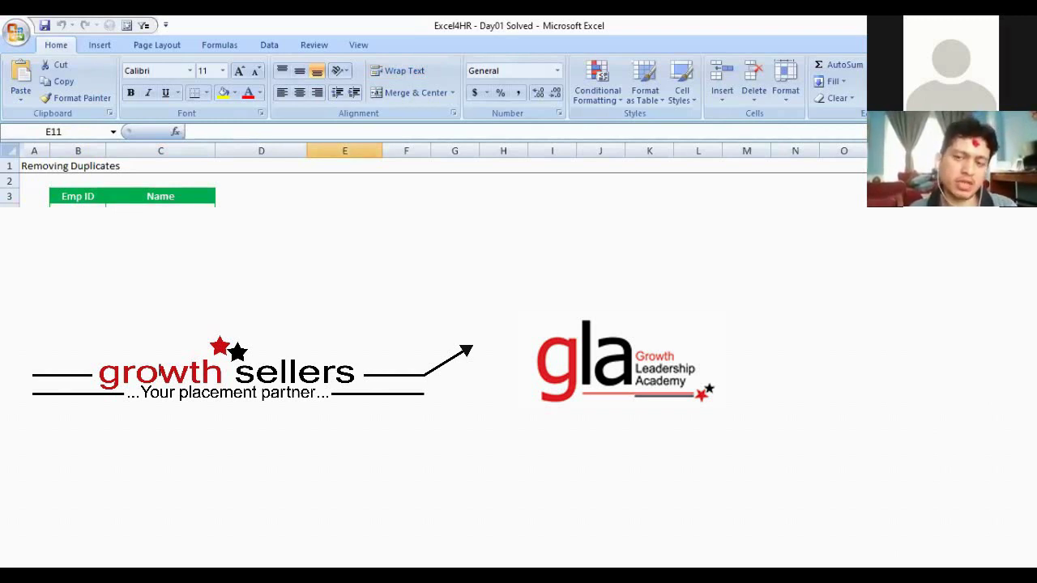
left_click(344, 226)
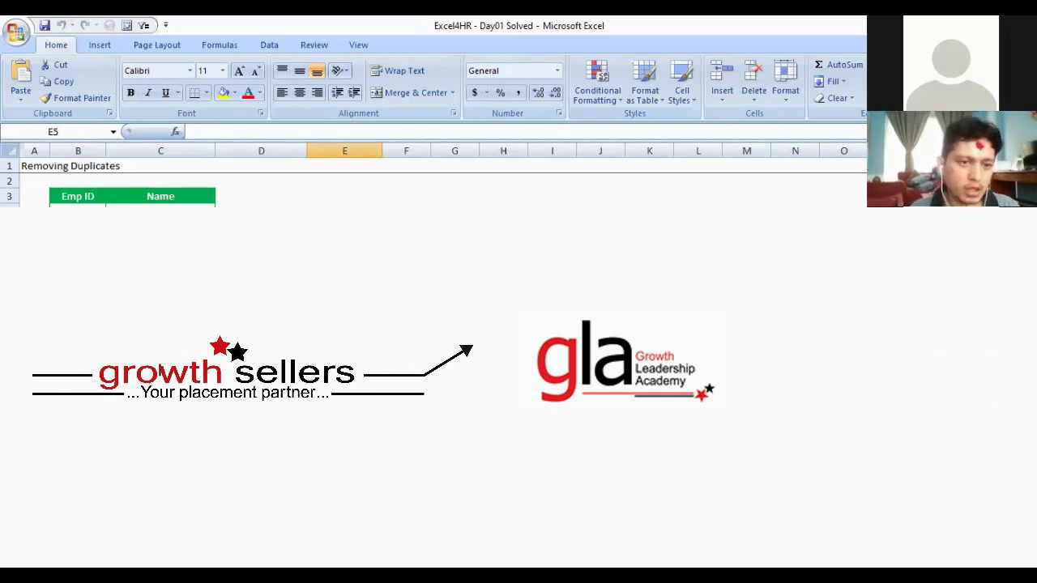
left_click_drag(70, 197, 162, 328)
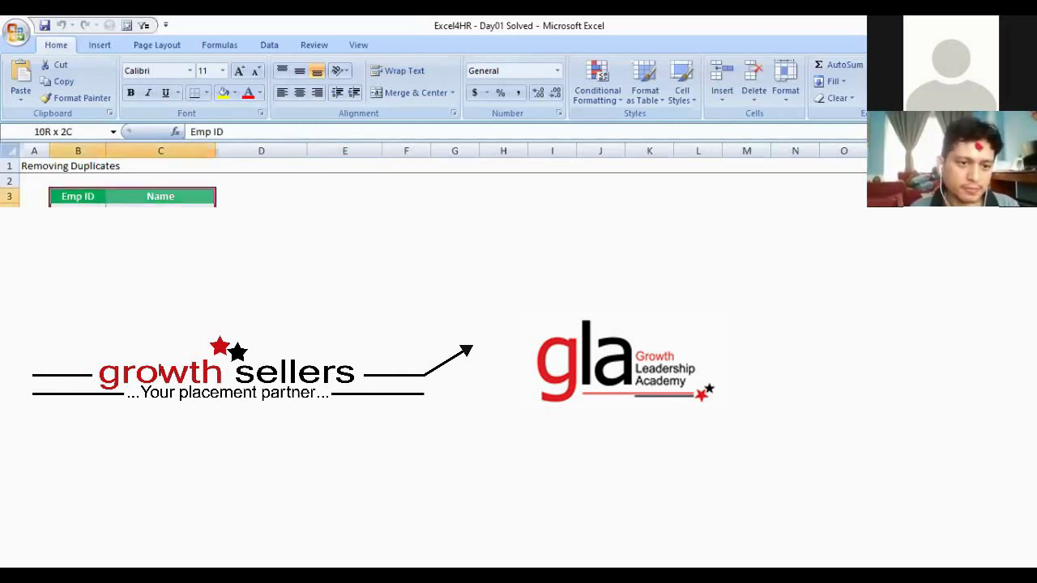
left_click_drag(161, 372, 161, 372)
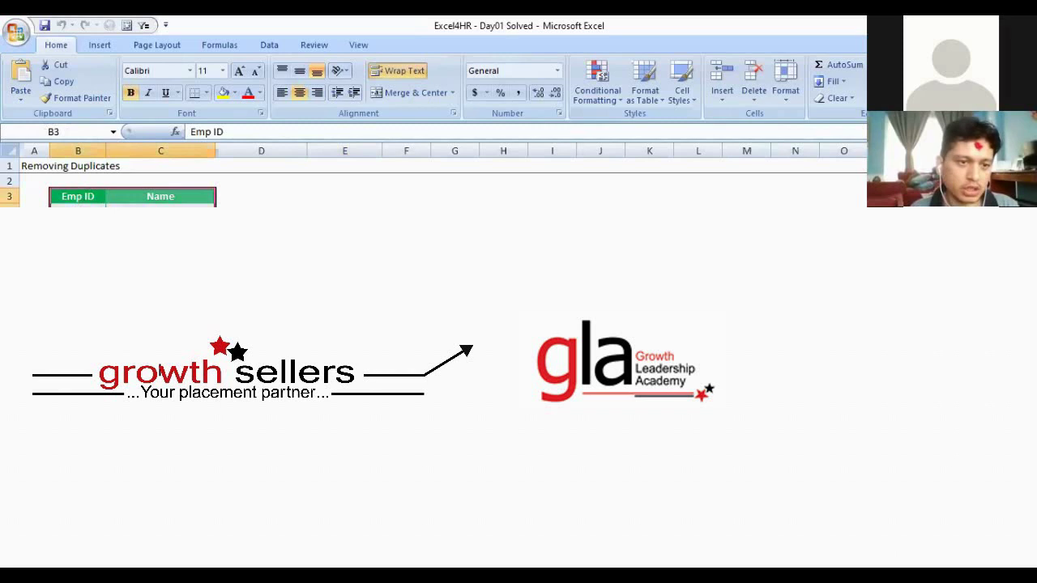
Compare the two Emp ID 103 rows and their names, then bring up the Data tools
left_click(345, 289)
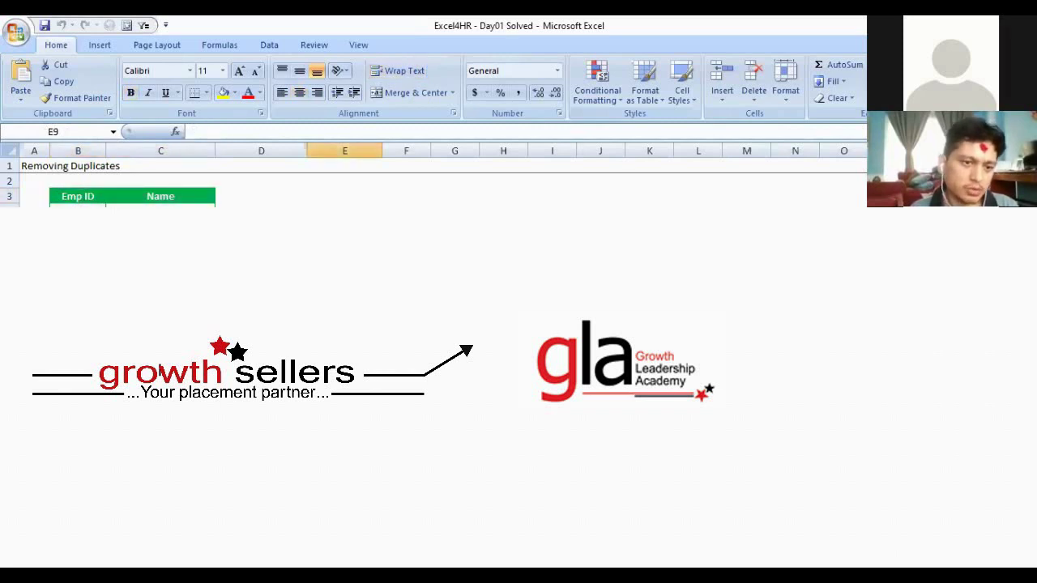
left_click_drag(78, 258, 160, 288)
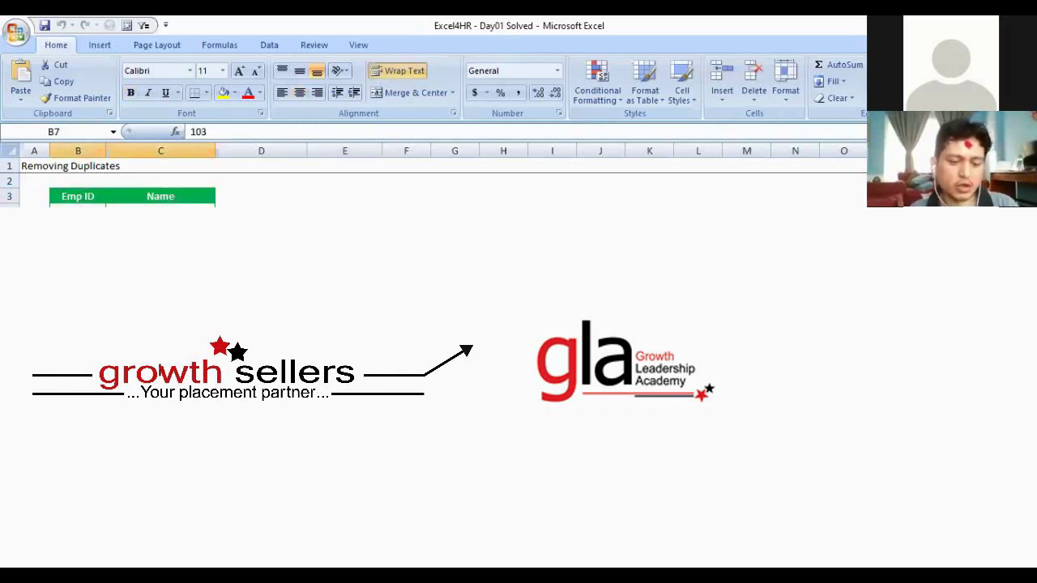
left_click(78, 350)
left_click_drag(77, 350, 160, 350)
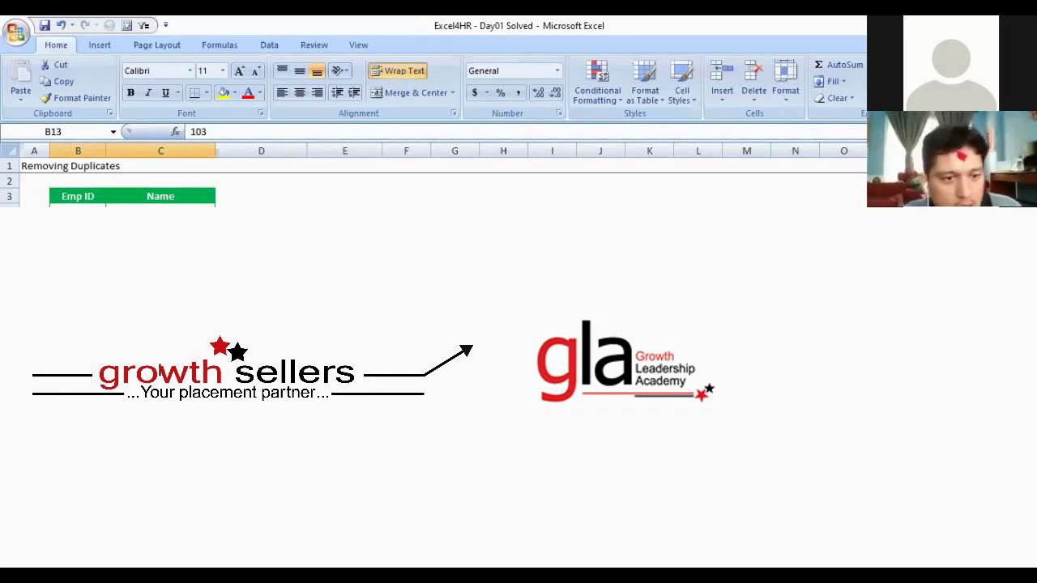
left_click(160, 289)
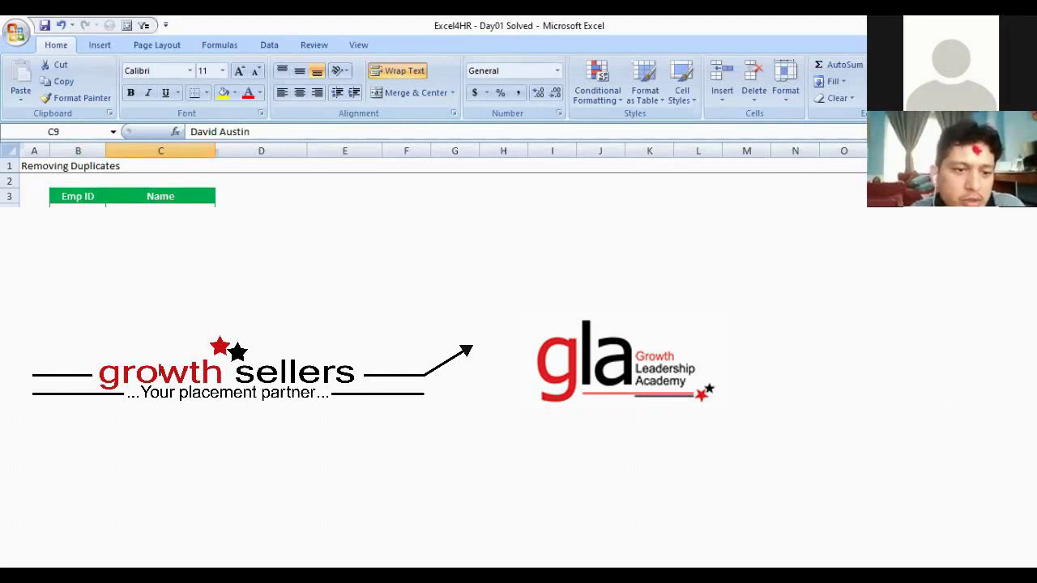
left_click(160, 258)
left_click(264, 44)
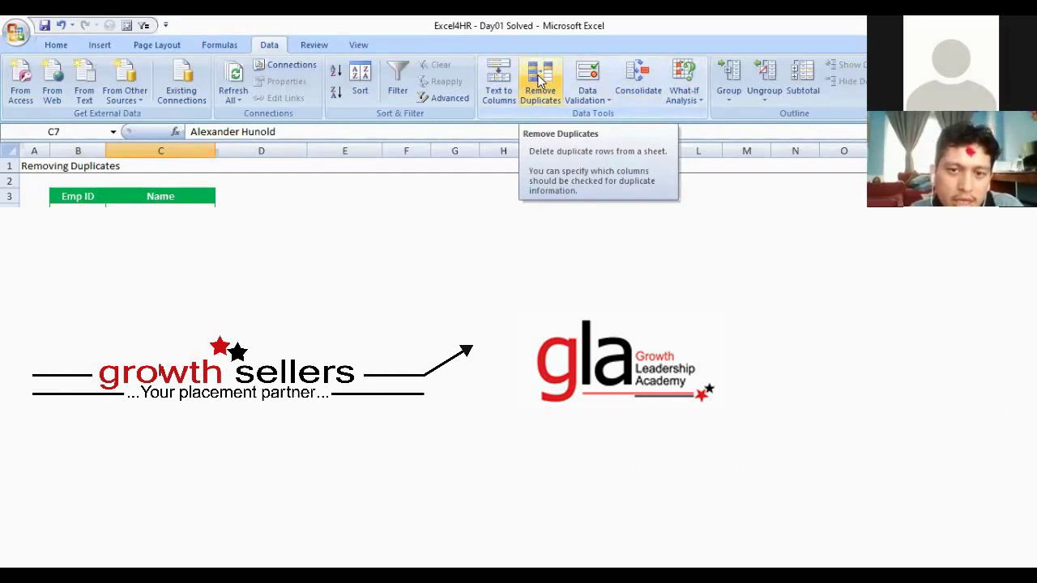
left_click(540, 78)
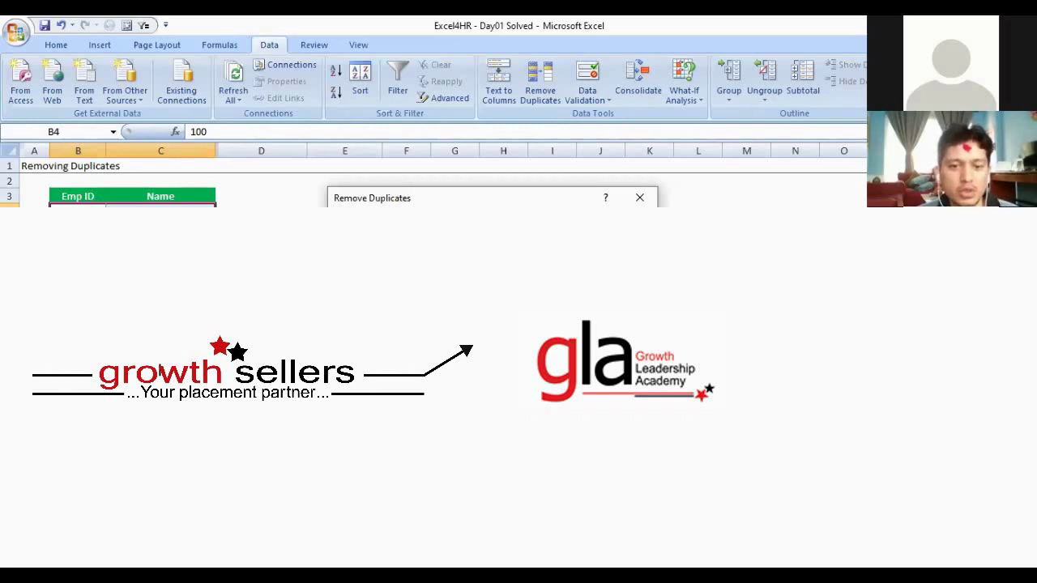
key("Return")
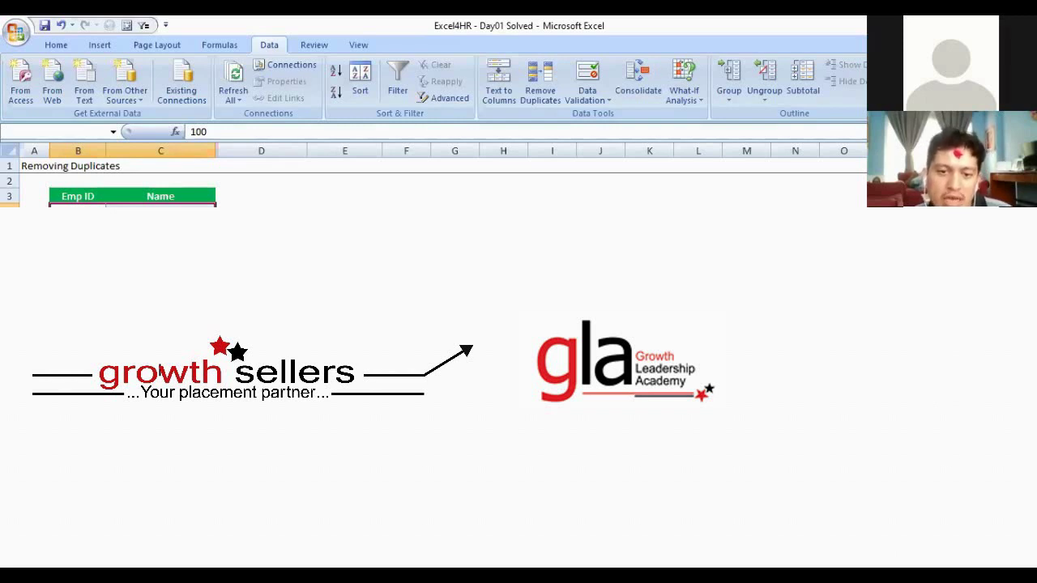
left_click(160, 258)
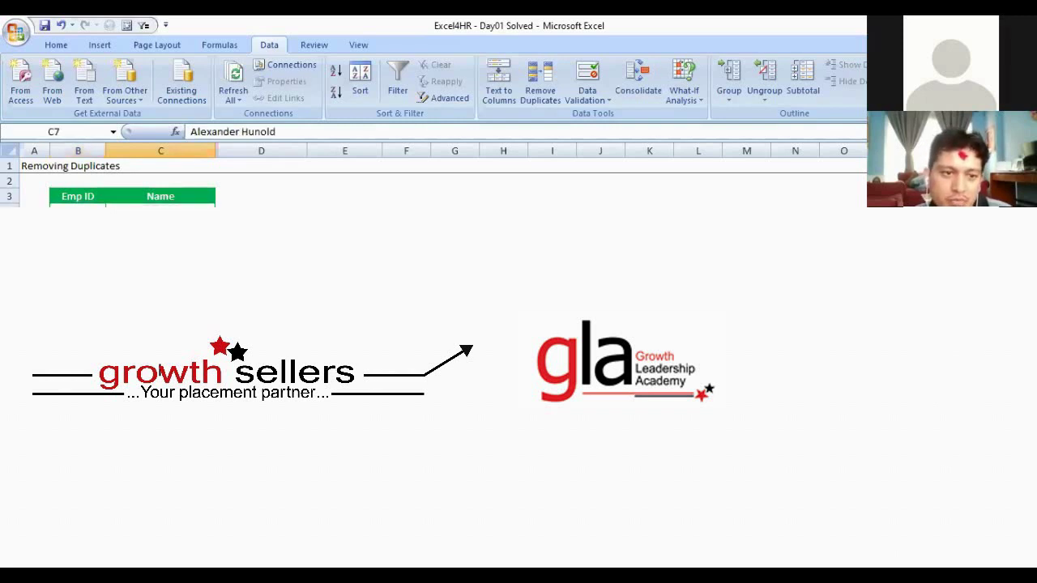
left_click(553, 334)
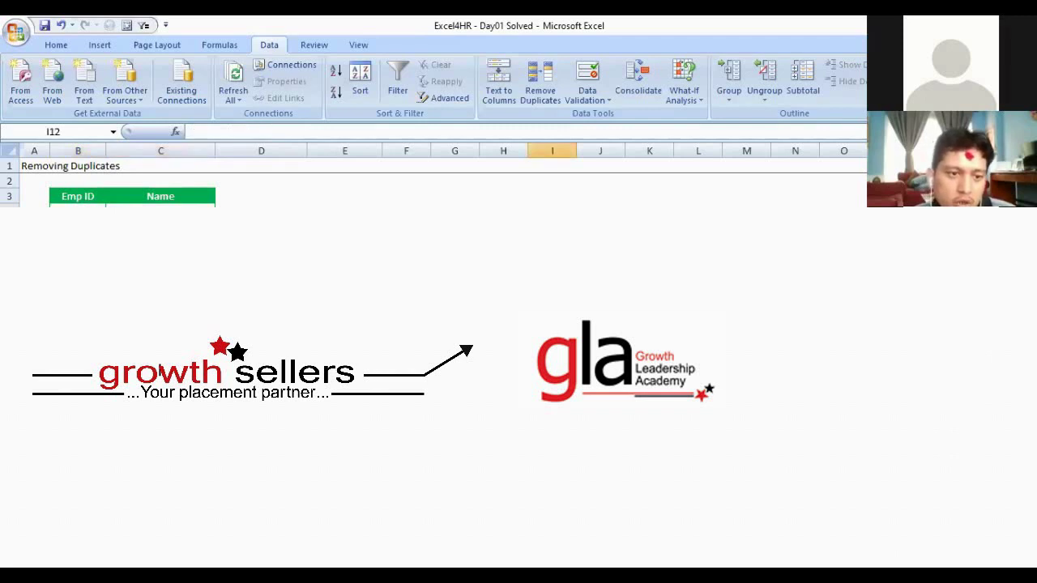
left_click_drag(78, 212, 161, 212)
left_click_drag(78, 211, 160, 212)
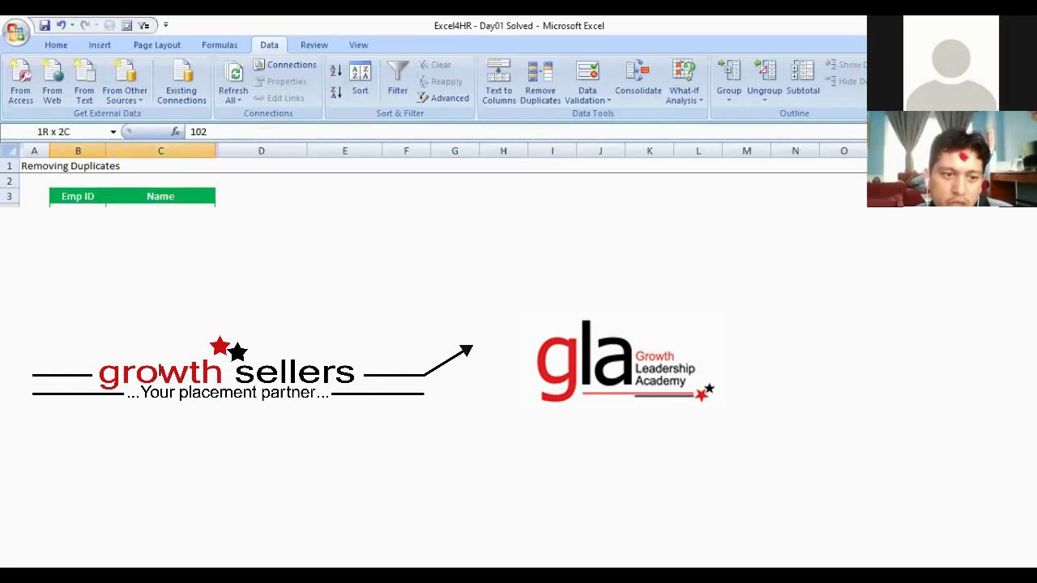
left_click_drag(78, 258, 260, 258)
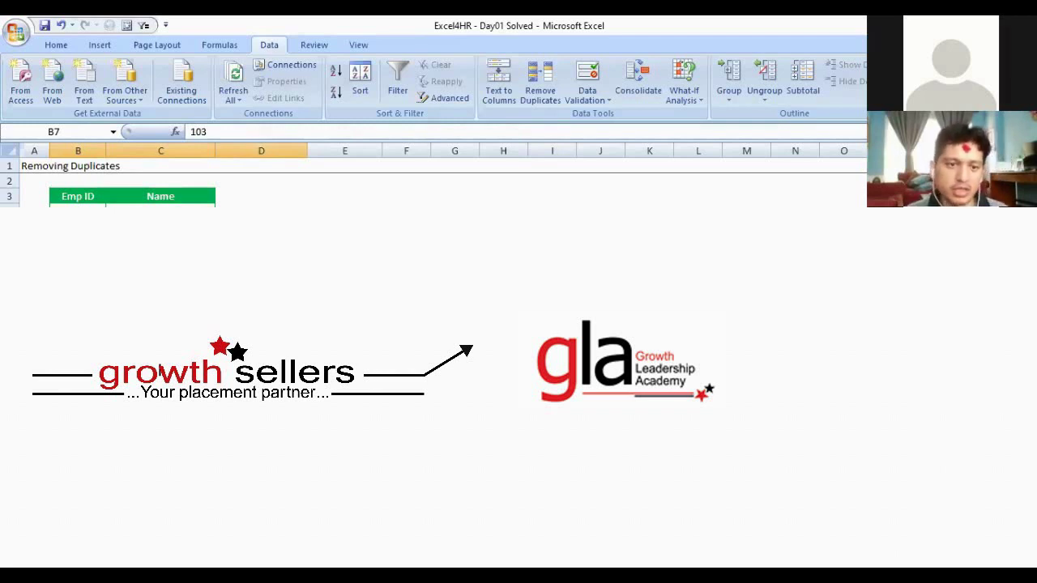
left_click(545, 89)
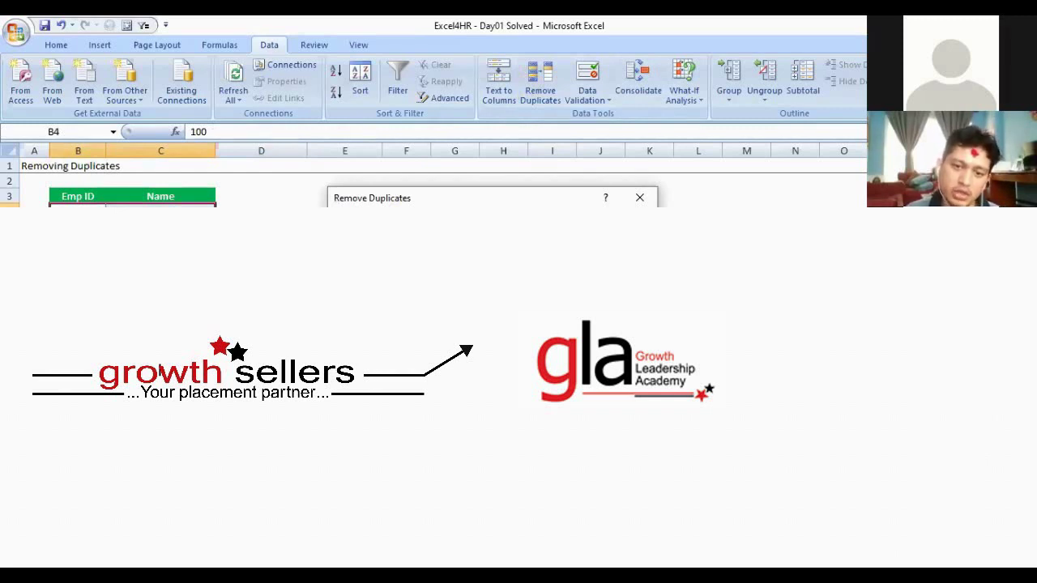
key("Return")
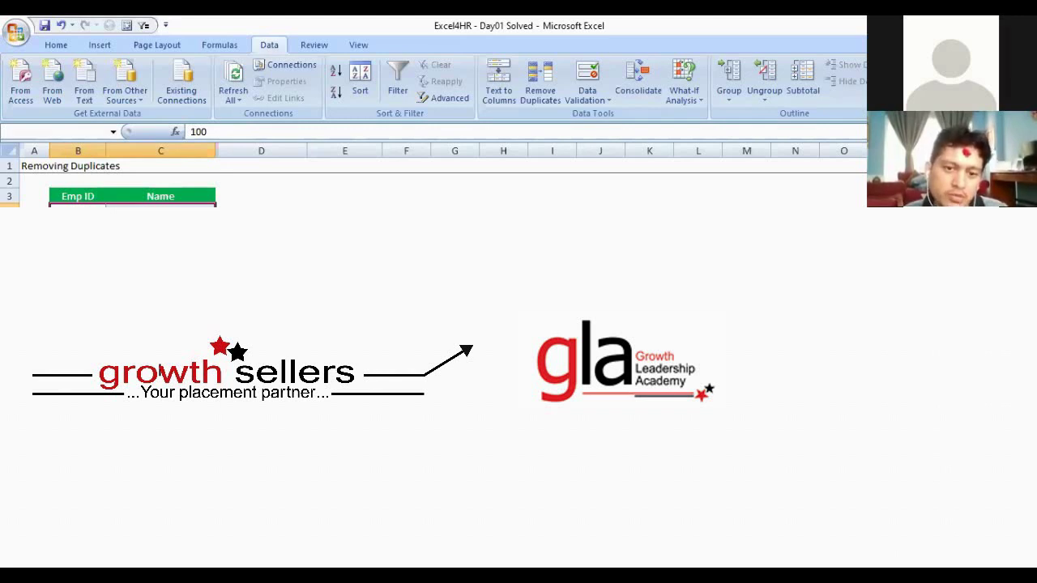
left_click(161, 242)
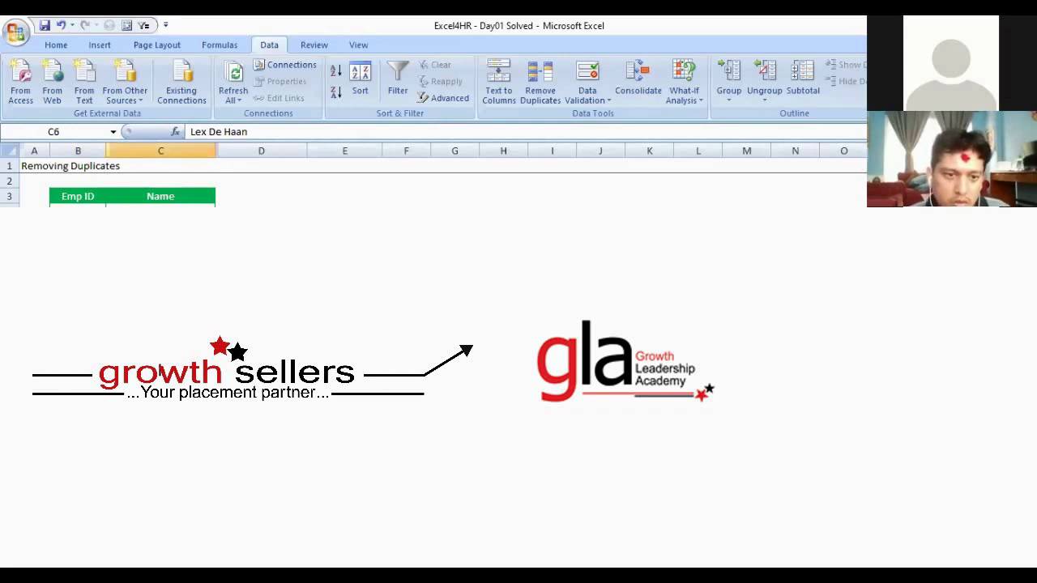
Go to the Data Tools sheet, select its example cells and glance at Data Validation options
key("ctrl+Page_Up")
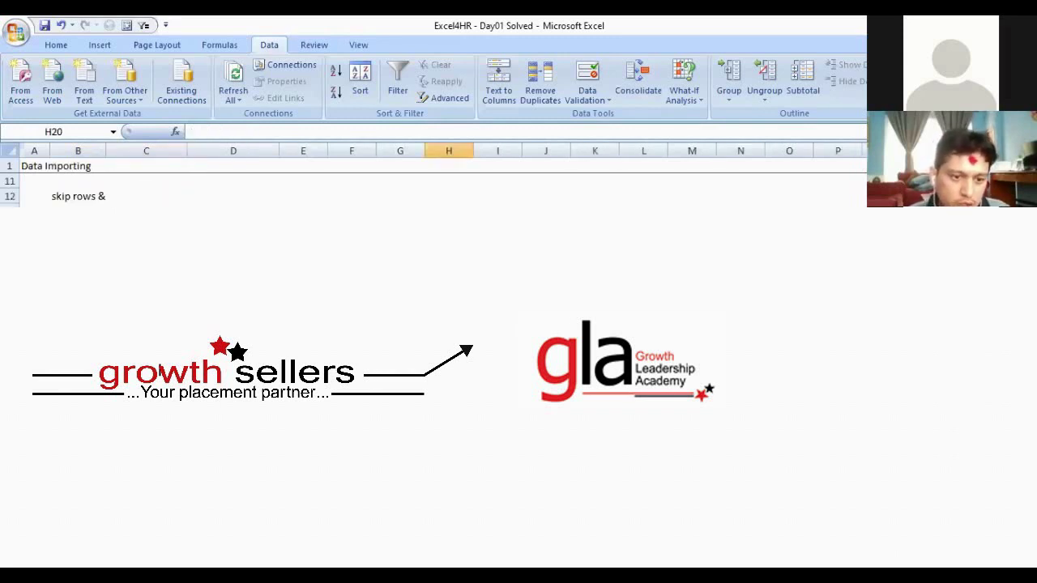
key("ctrl+Page_Up")
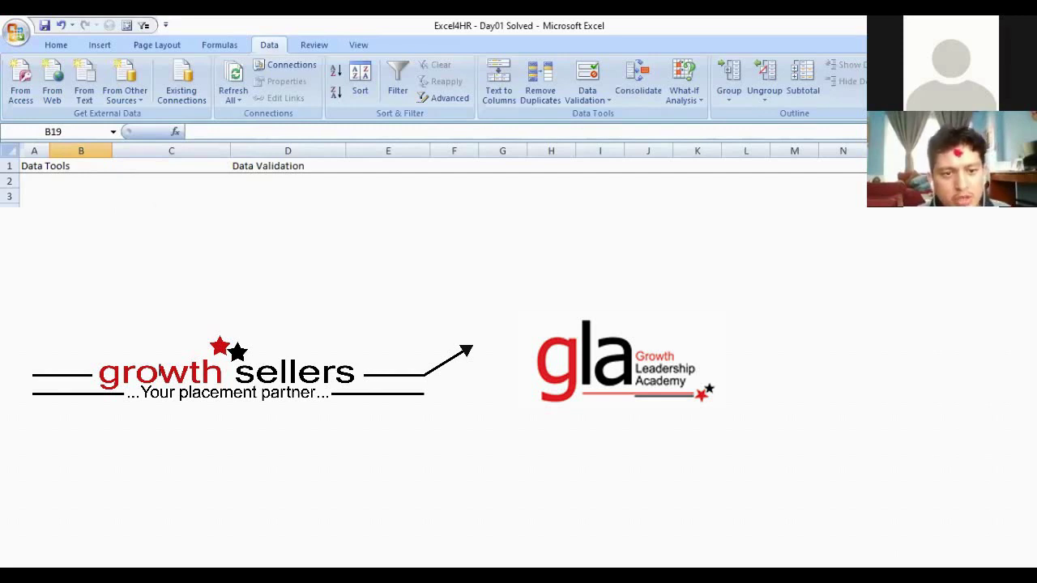
left_click_drag(81, 258, 388, 365)
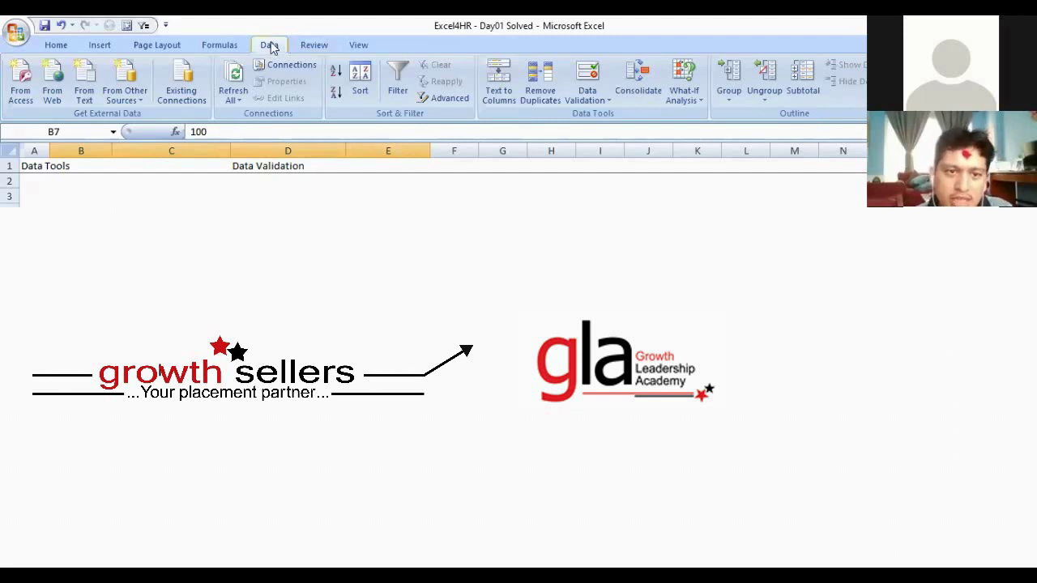
left_click(597, 99)
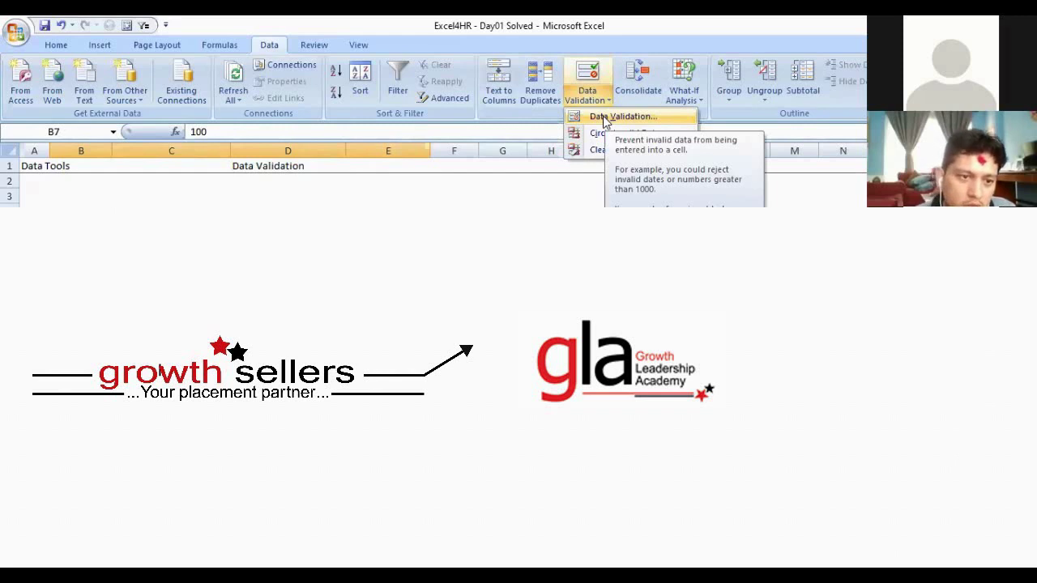
left_click(604, 118)
Select the Cell Number cells in column D and Joined Date cells in column E, ending on D7
left_click(288, 257)
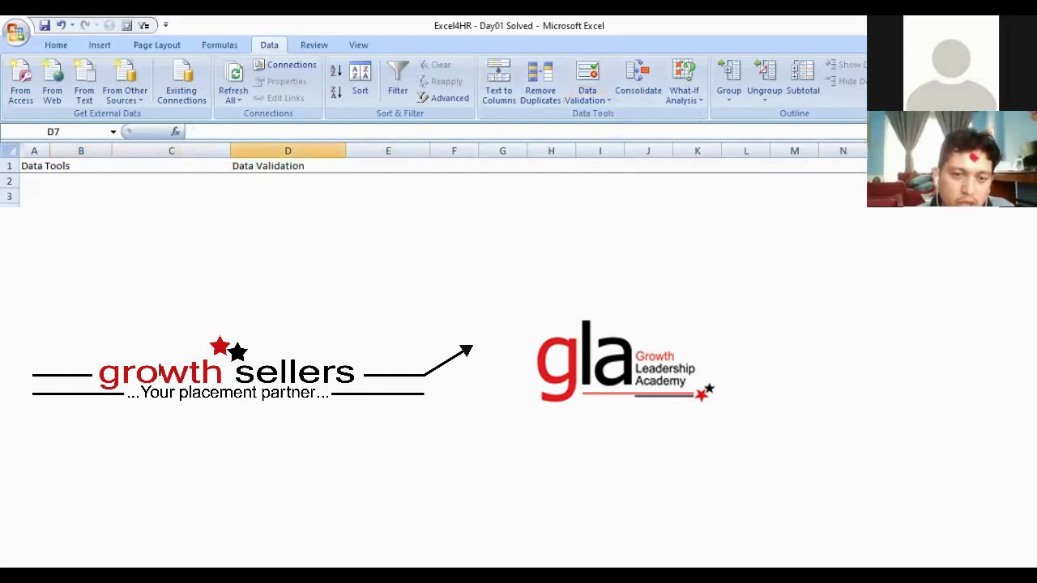
left_click(388, 258)
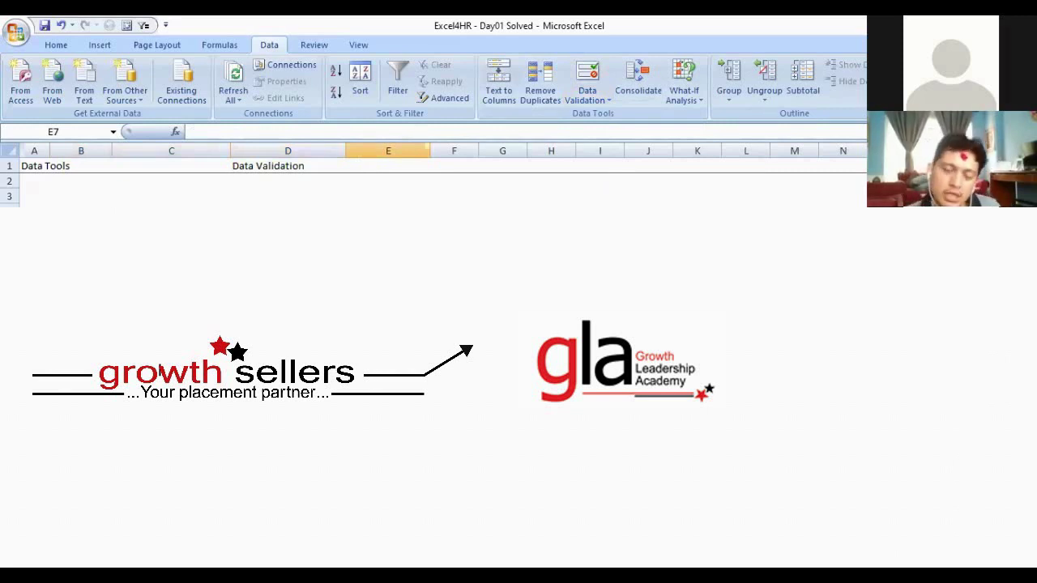
left_click_drag(287, 243, 288, 380)
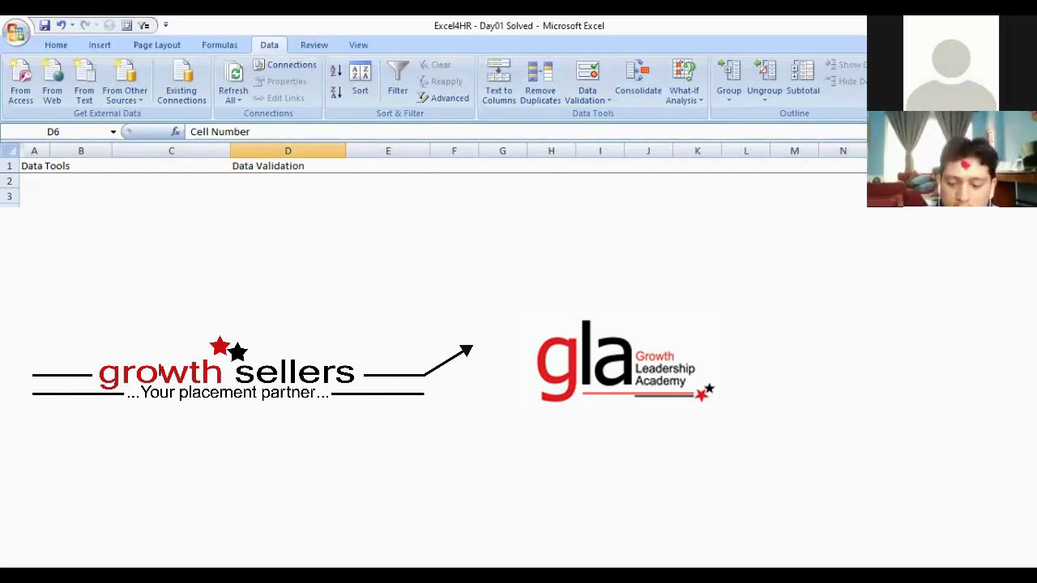
left_click_drag(388, 242, 388, 304)
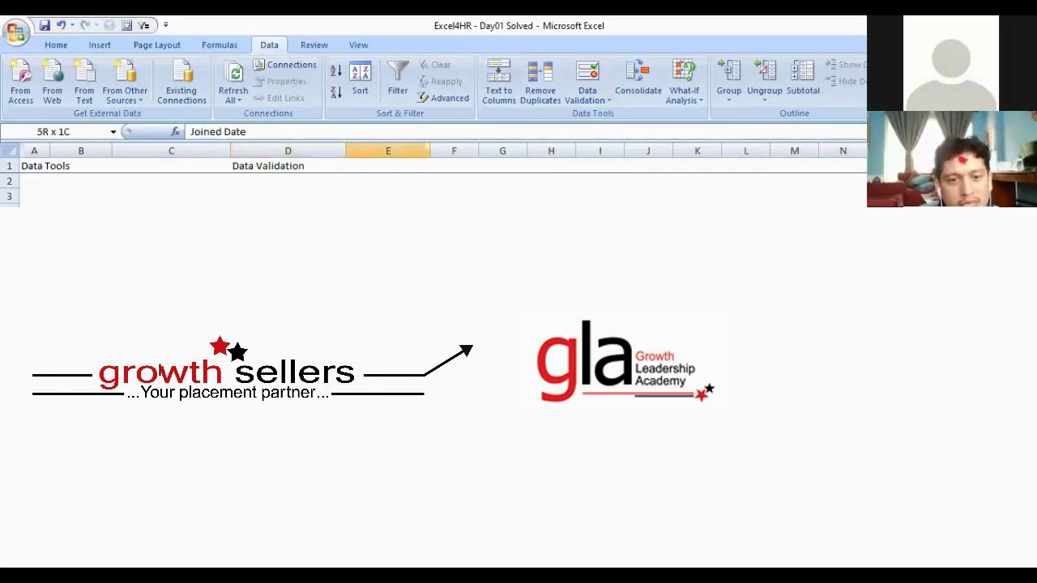
left_click_drag(388, 366, 388, 366)
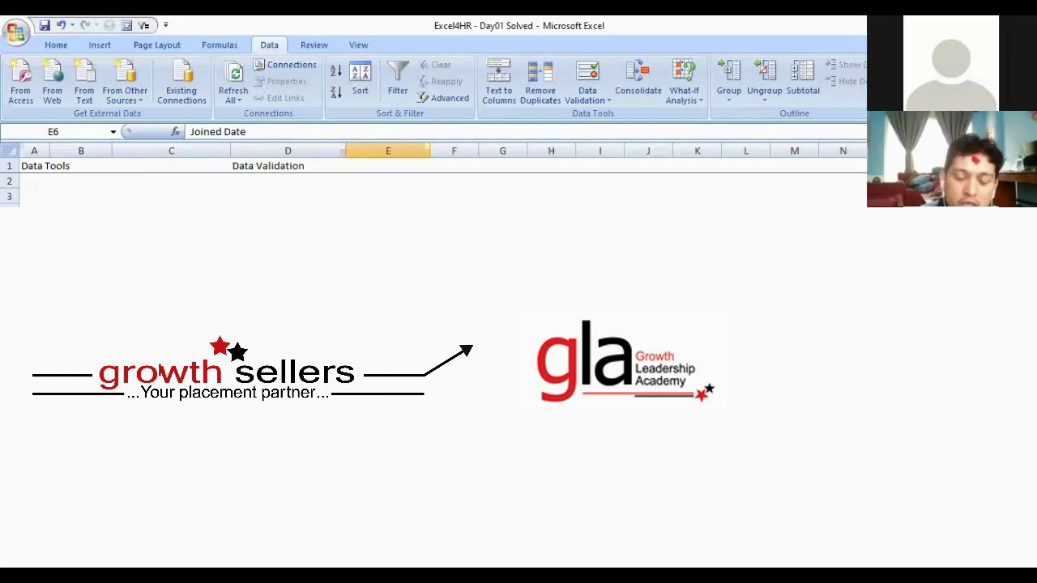
left_click_drag(388, 242, 388, 373)
left_click(288, 258)
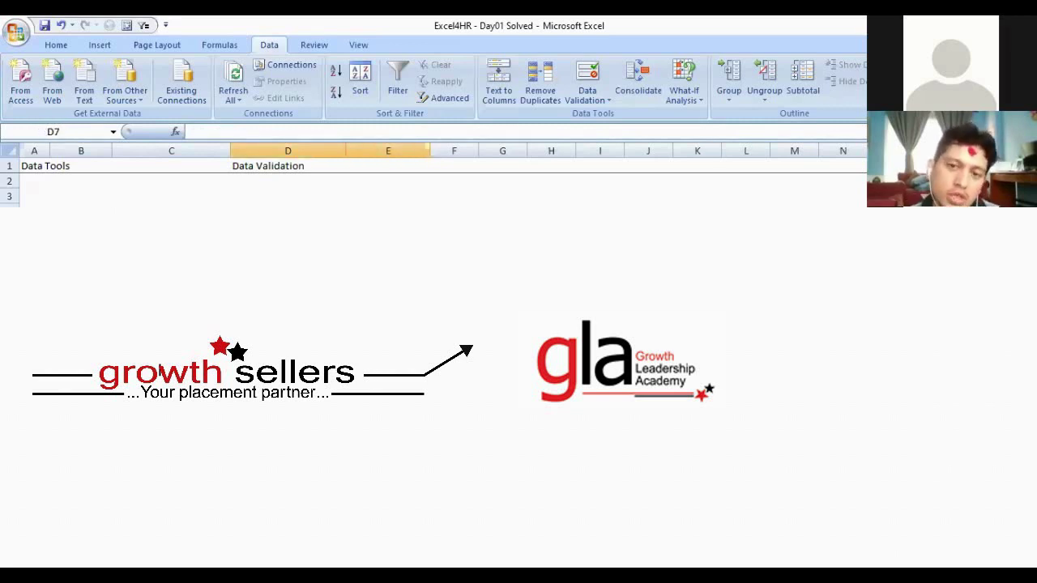
left_click(288, 365)
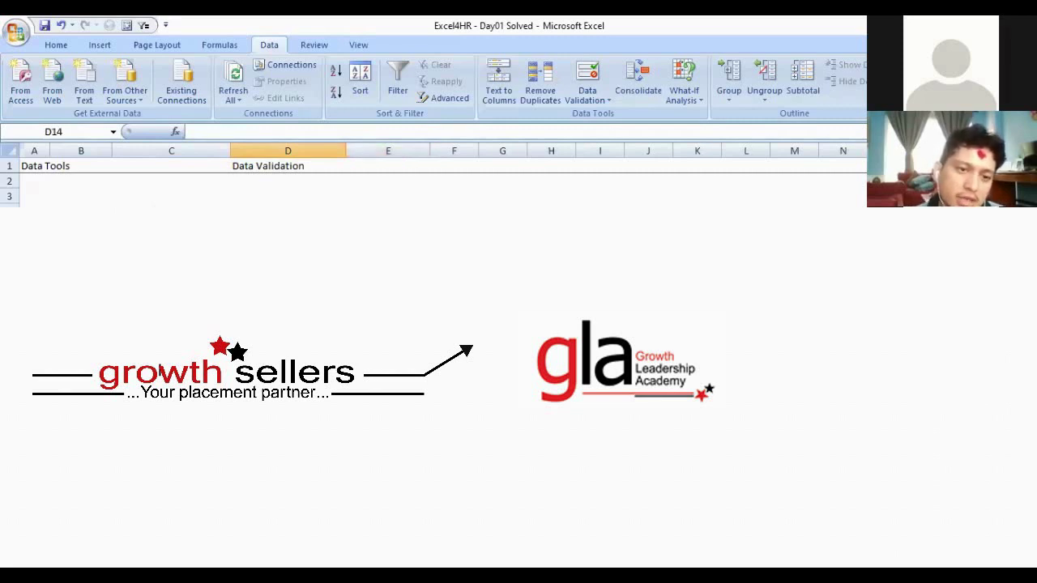
left_click(288, 258)
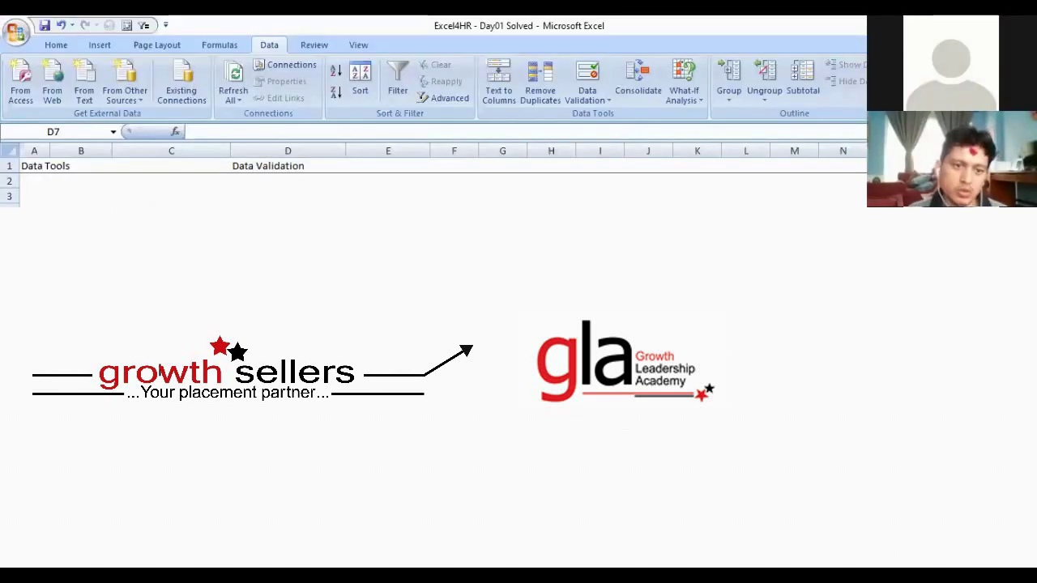
Set a Data Validation rule for the Cell Number cells, then test entering 984 in D7
left_click(600, 101)
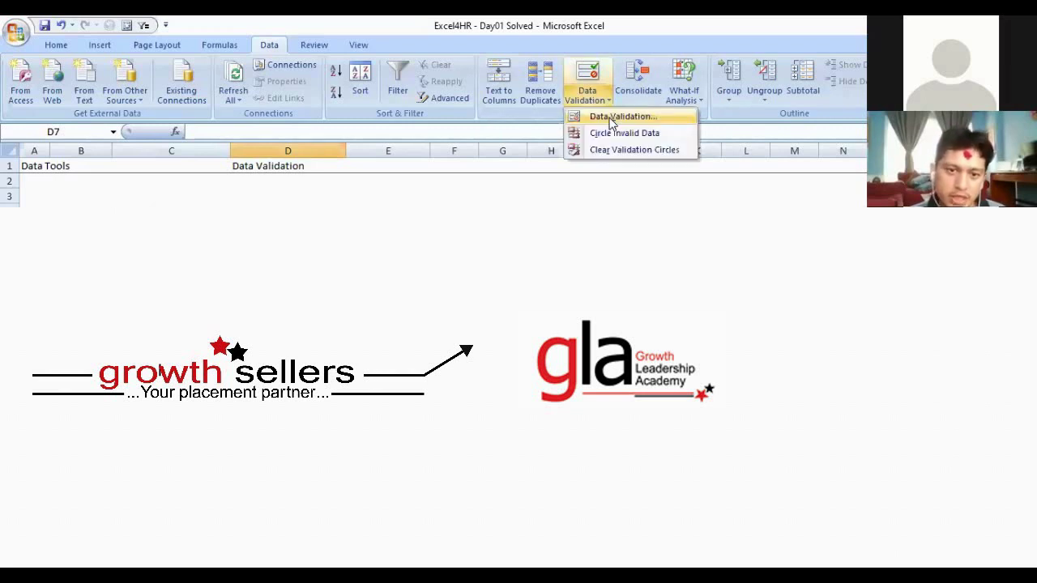
left_click(612, 119)
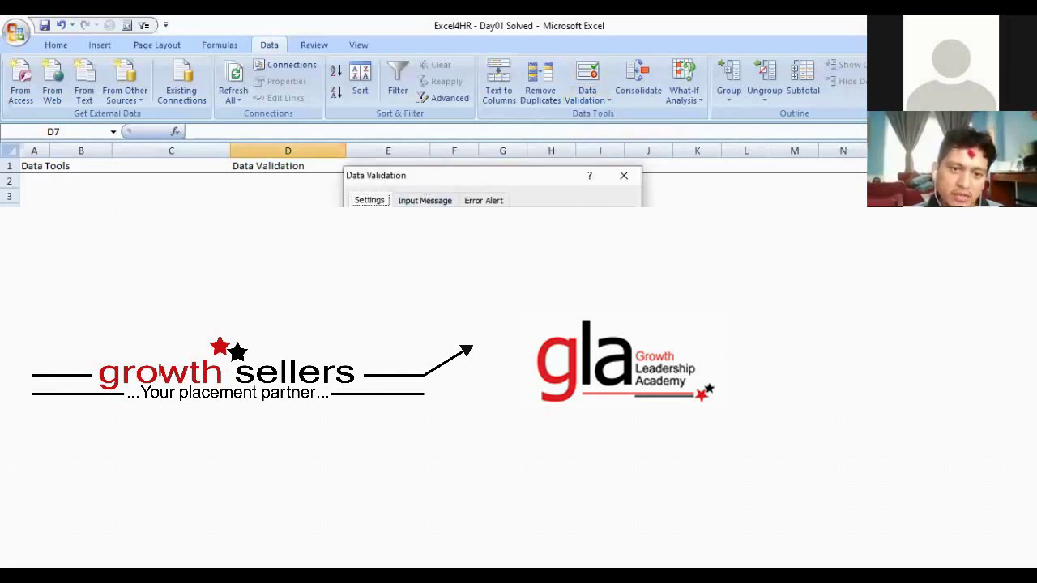
left_click_drag(420, 181, 576, 204)
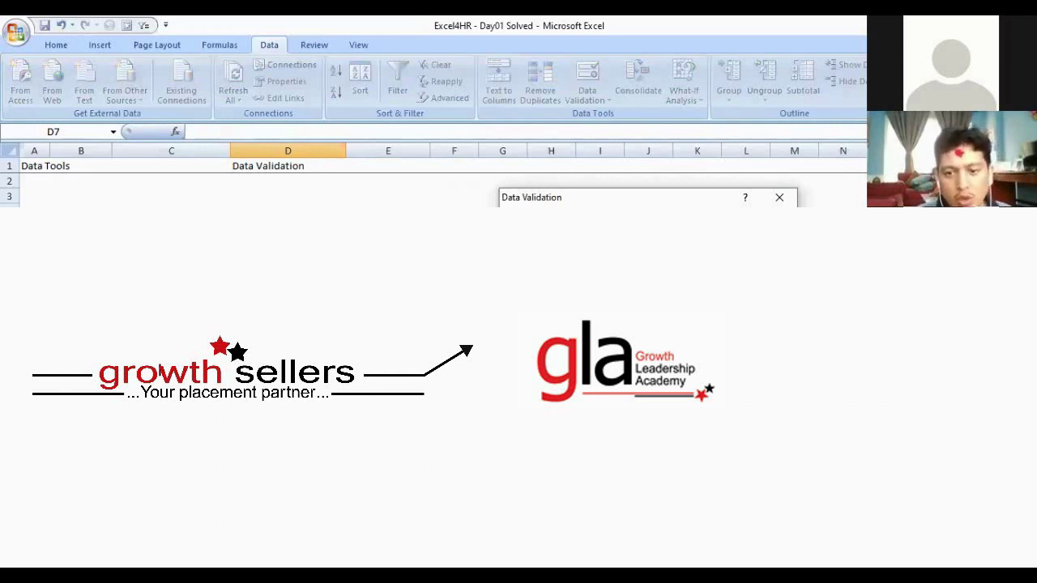
key("Escape")
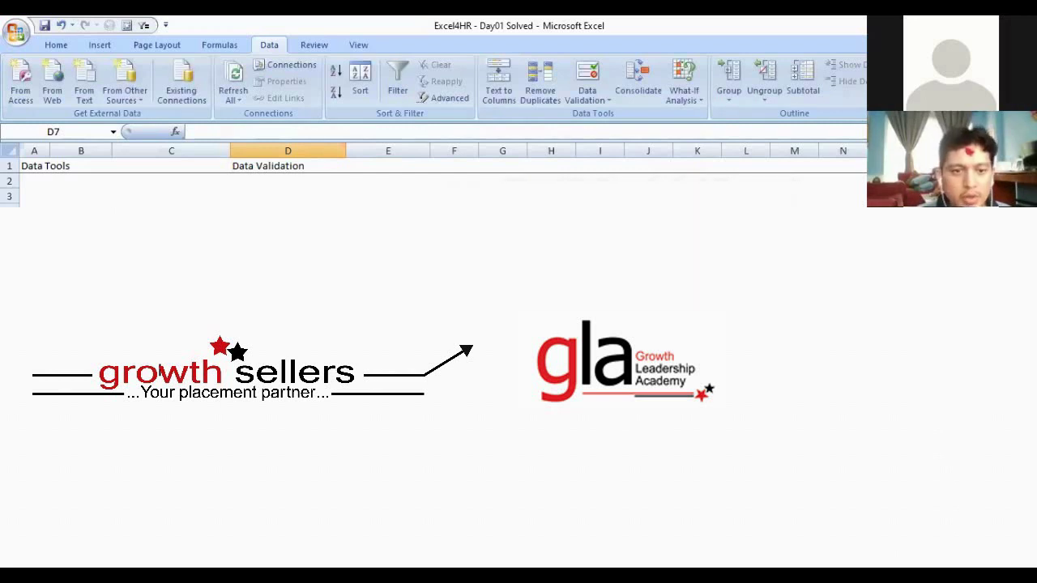
type("98")
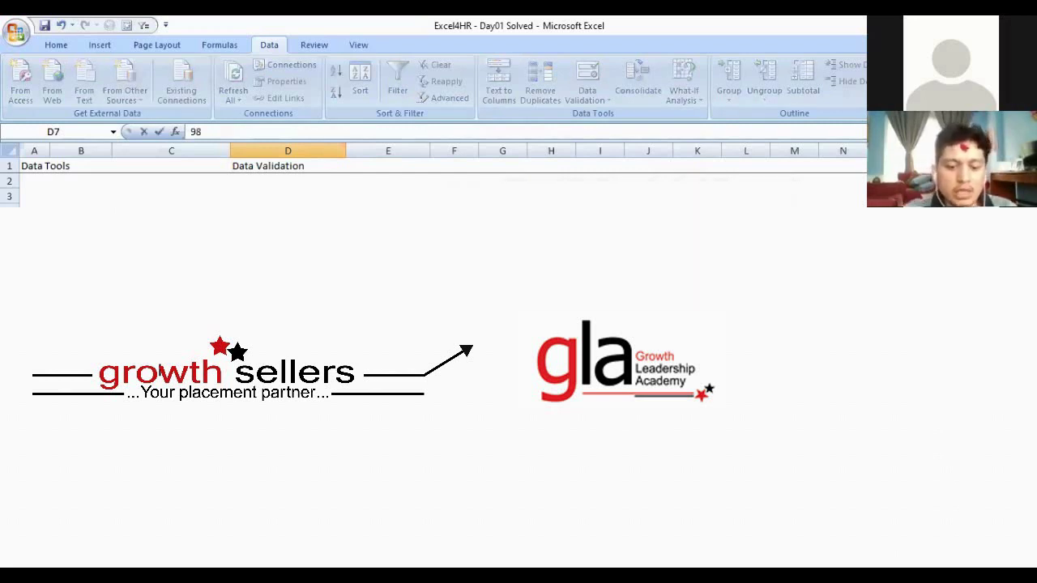
type("41")
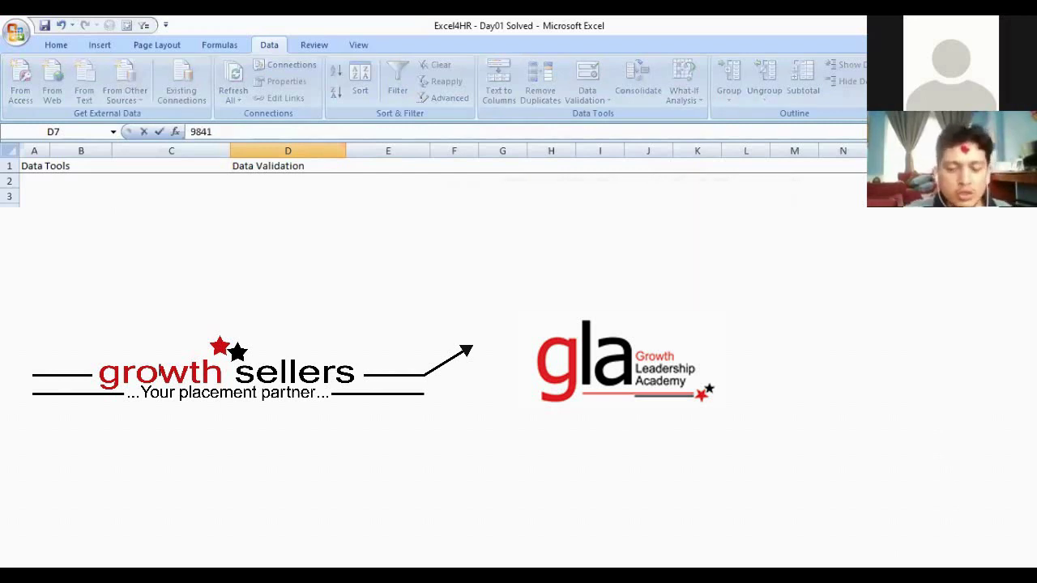
key("Return")
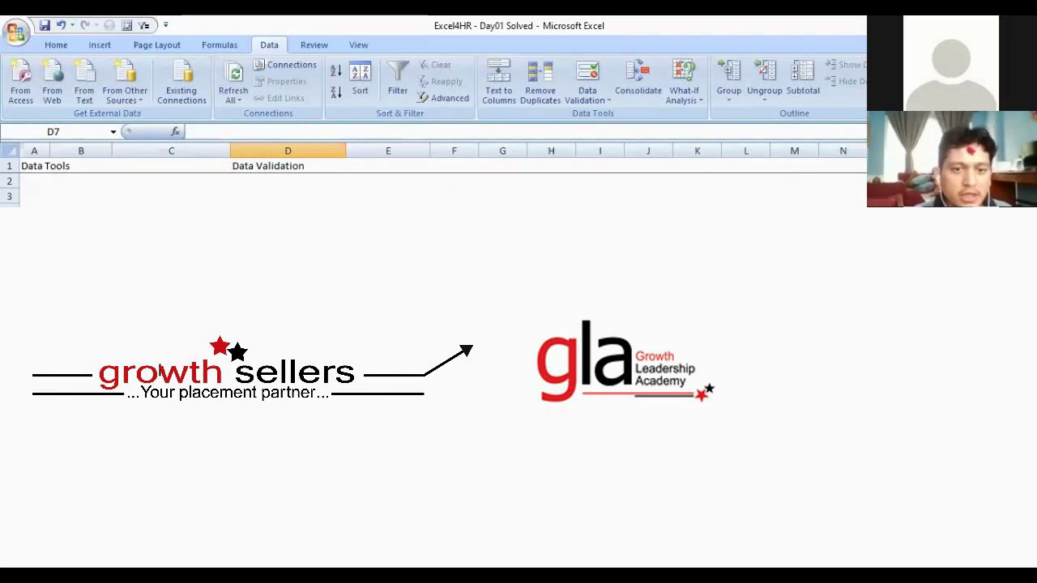
left_click(388, 258)
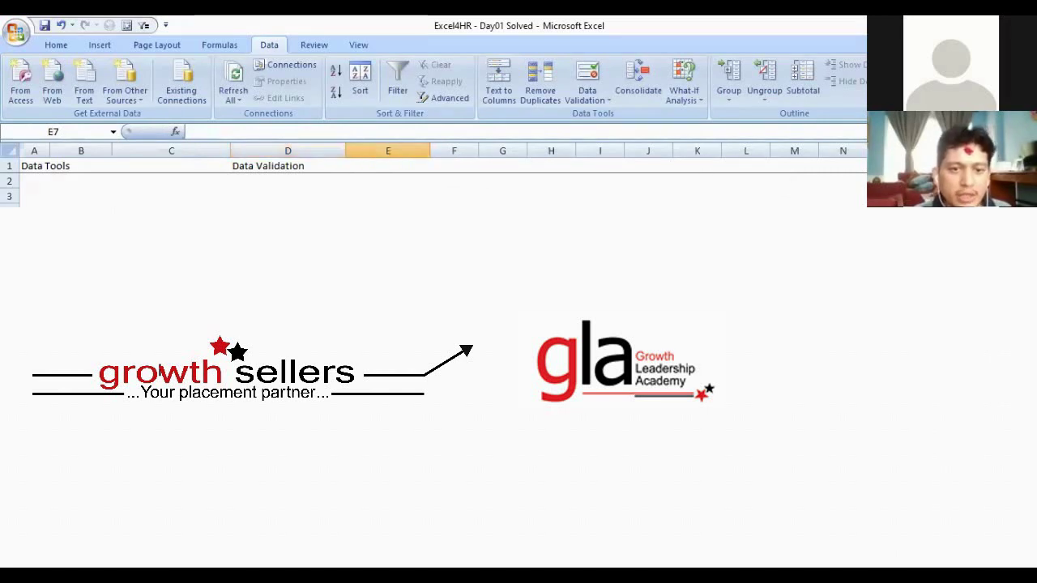
left_click(599, 104)
left_click(610, 116)
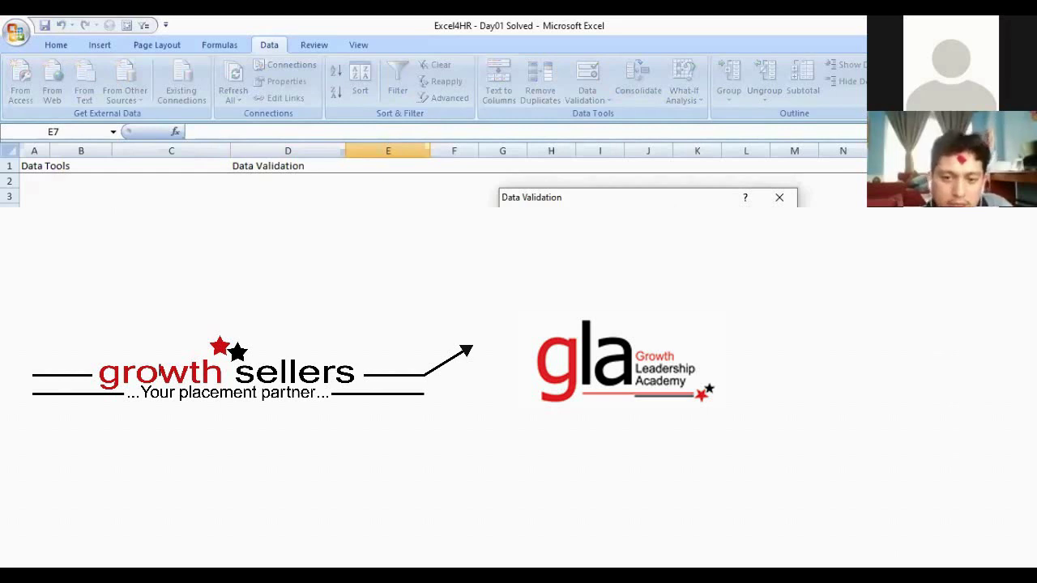
key("Return")
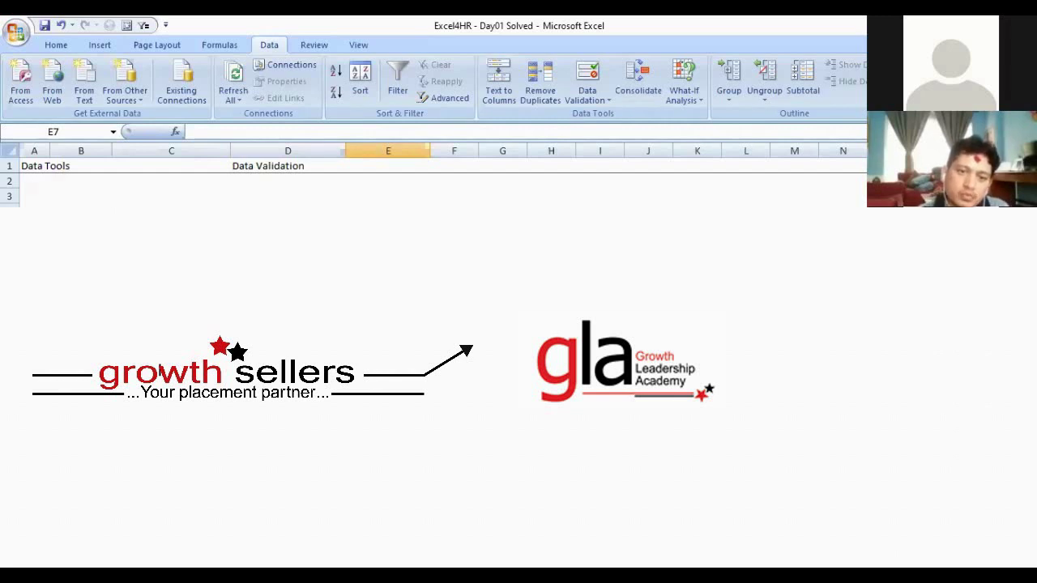
left_click_drag(288, 258, 288, 350)
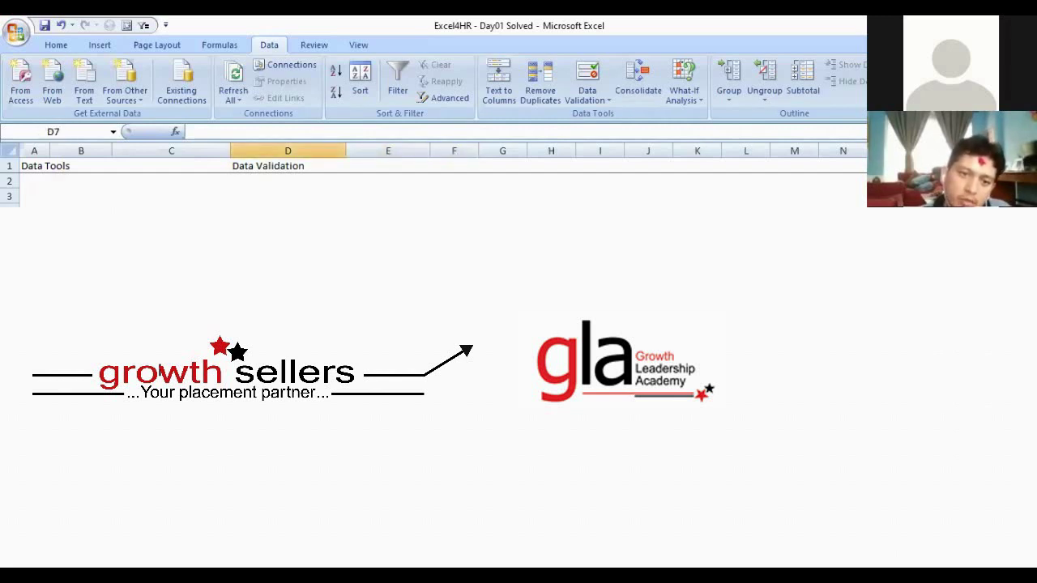
left_click(605, 96)
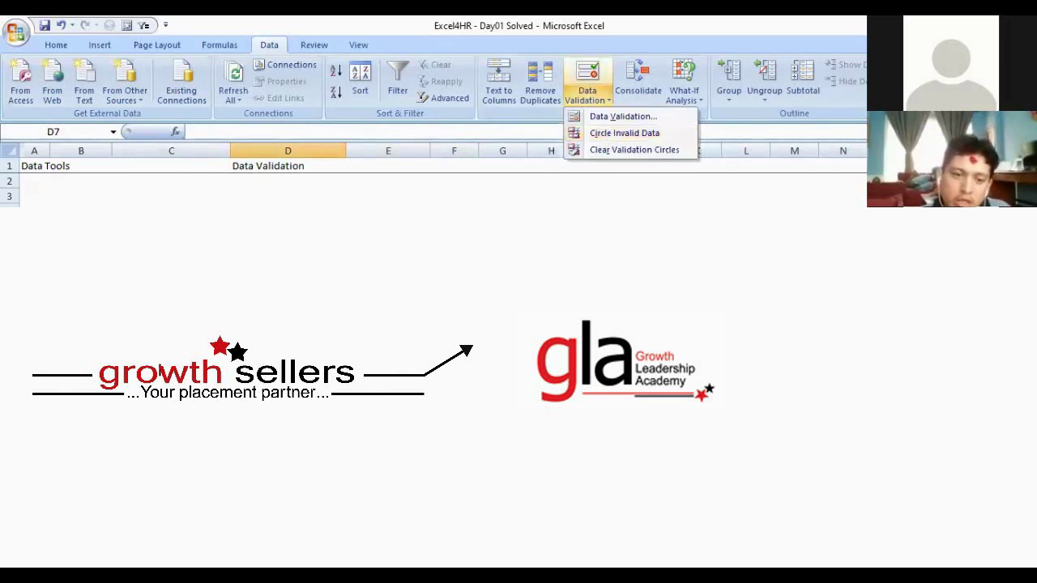
key("Escape")
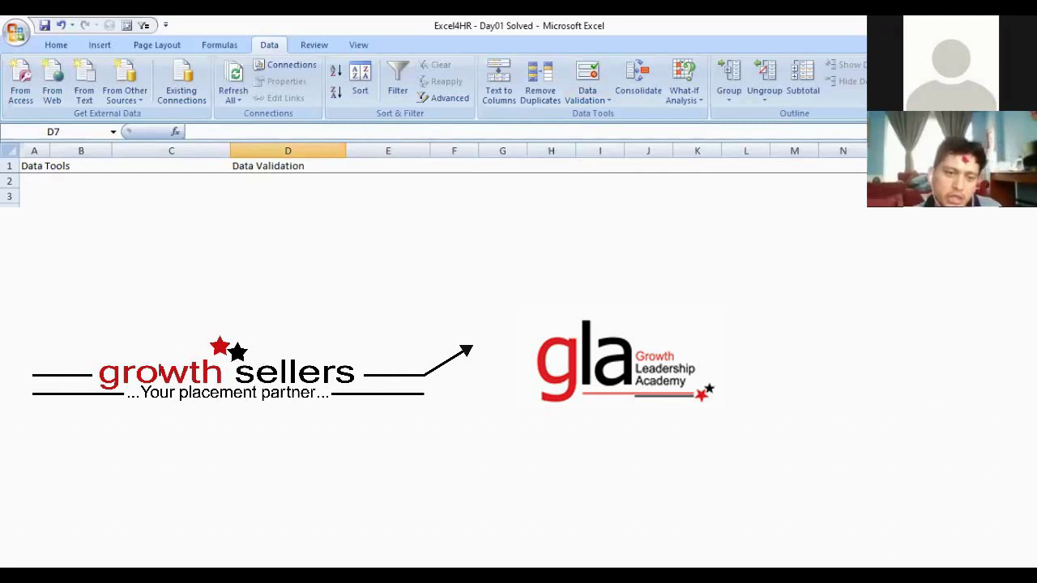
Select the full names down column C and land on Steven King in C22
left_click(503, 273)
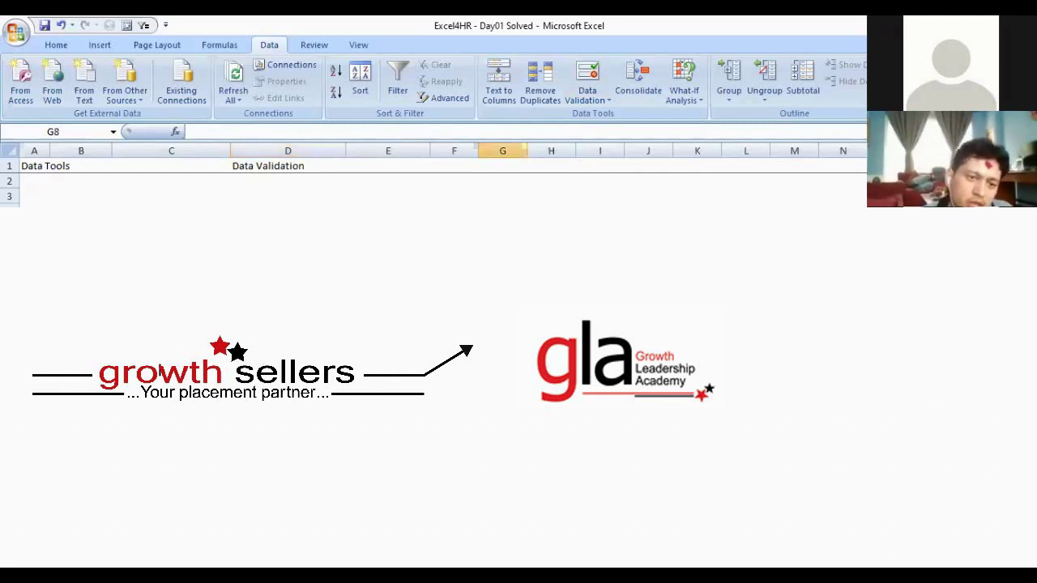
left_click_drag(171, 258, 171, 381)
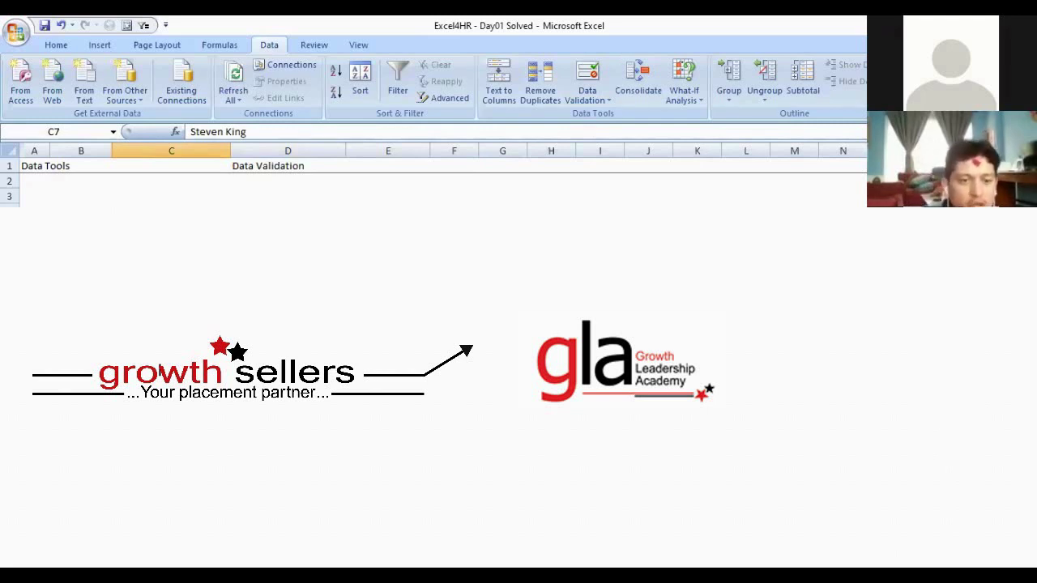
scroll(243, 189, "down", 3)
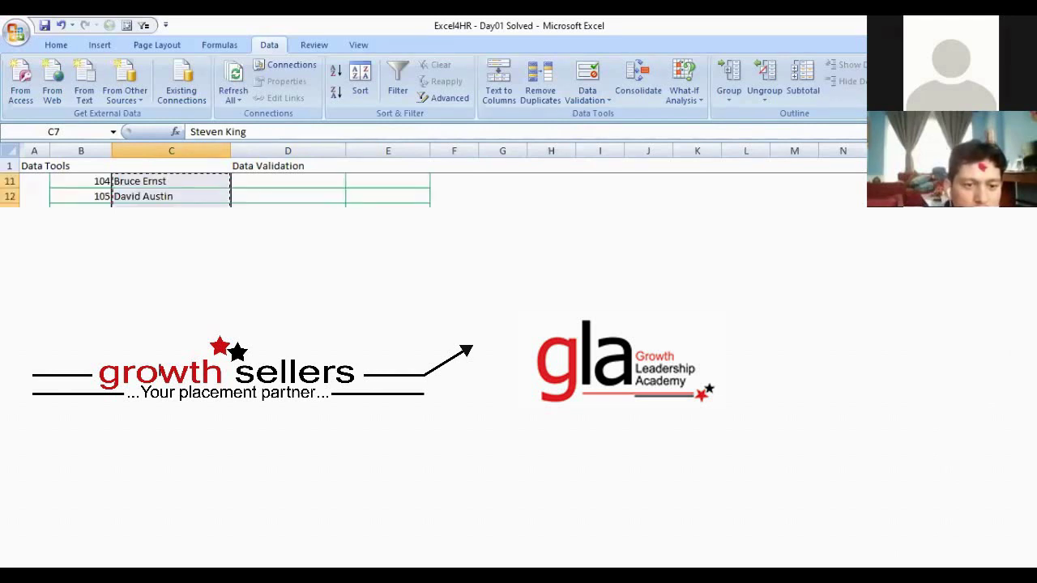
left_click(171, 350)
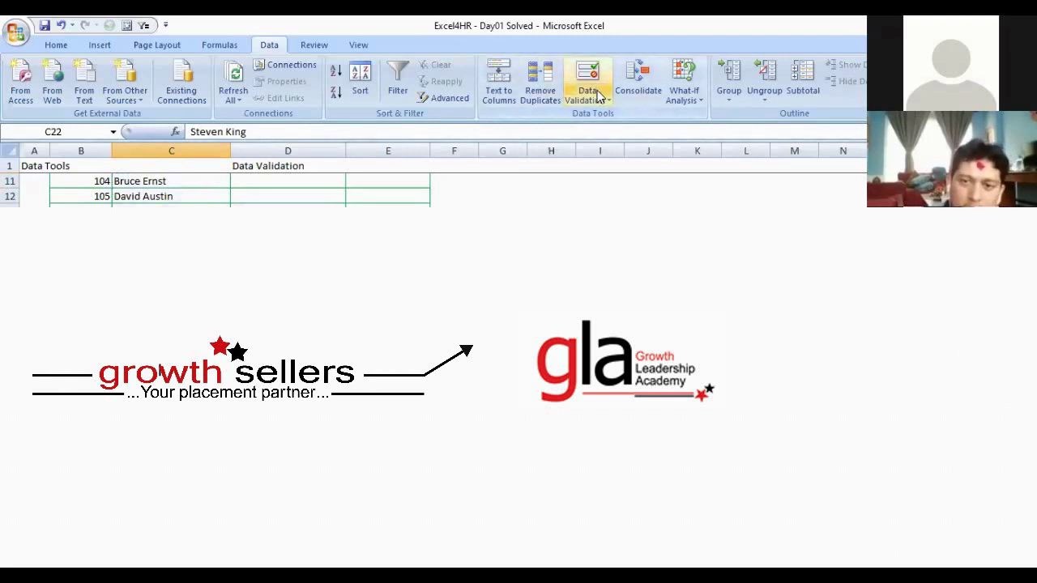
Split the names with Text to Columns, Delimited by Space instead of Tab
left_click(500, 89)
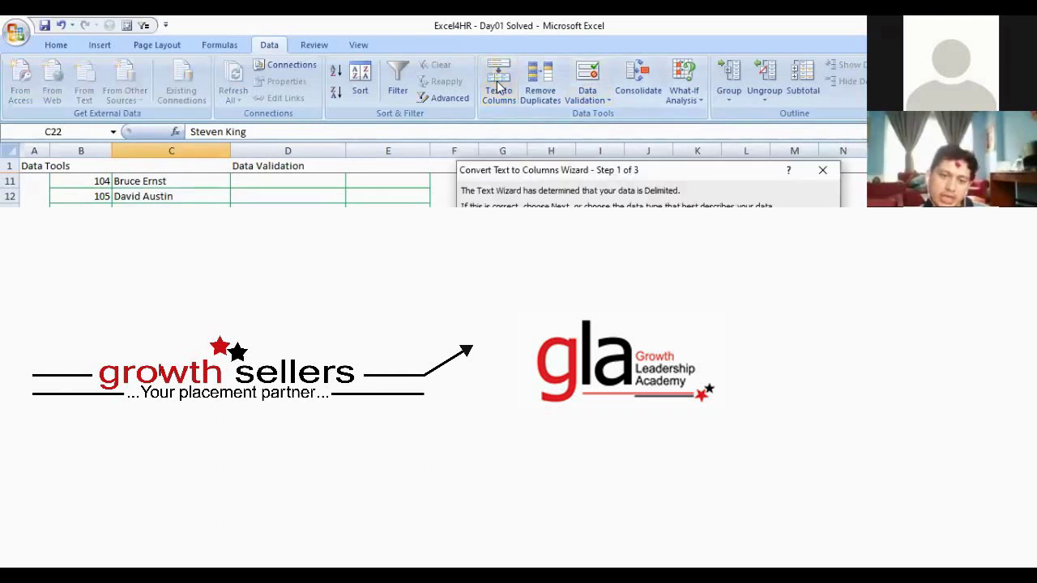
left_click_drag(508, 172, 401, 147)
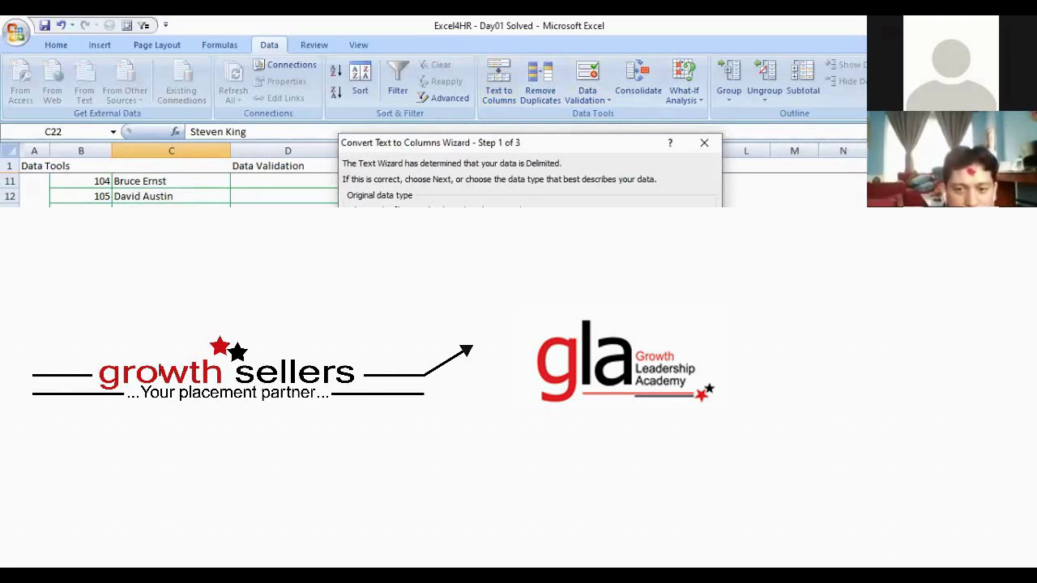
key("Return")
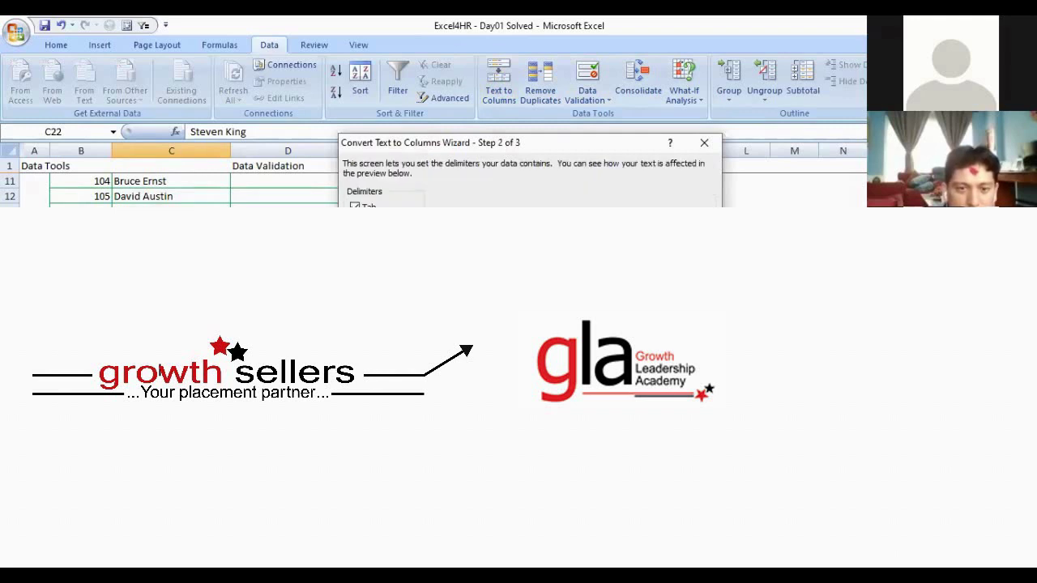
left_click(355, 205)
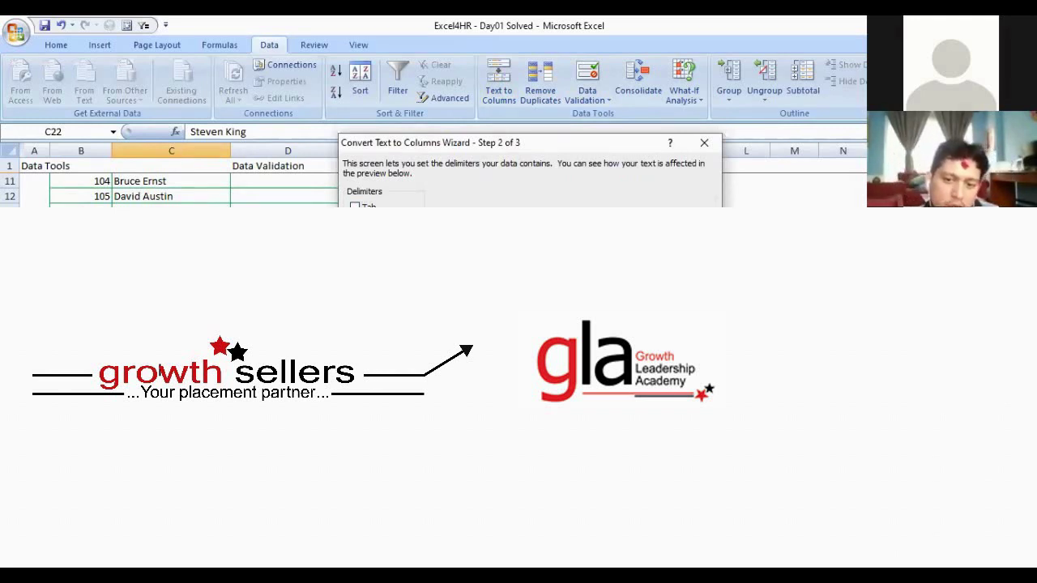
key("Return")
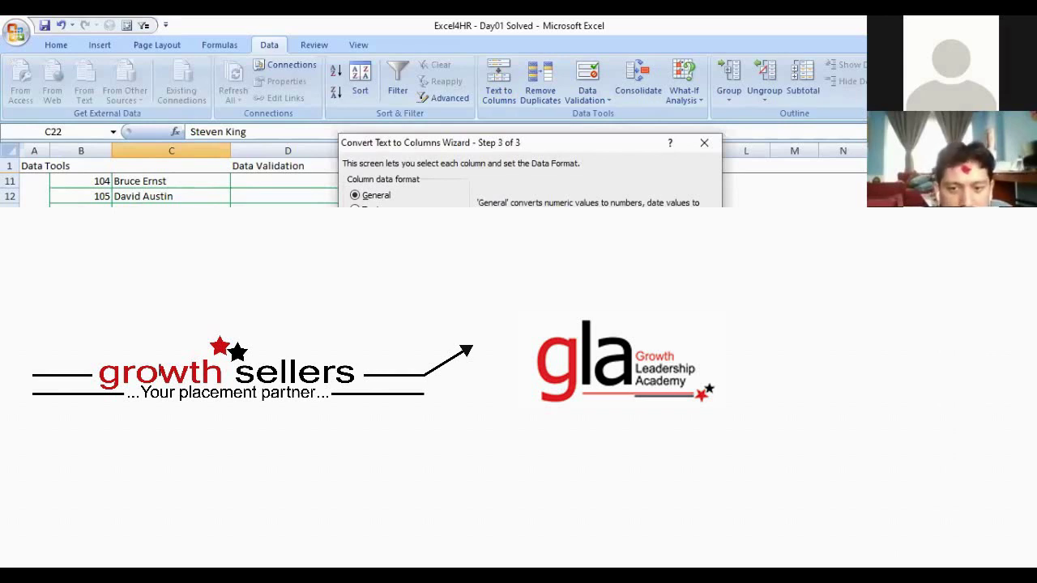
key("Return")
Check the separated first and last names and select the result across columns C to E
left_click(287, 350)
left_click(170, 350)
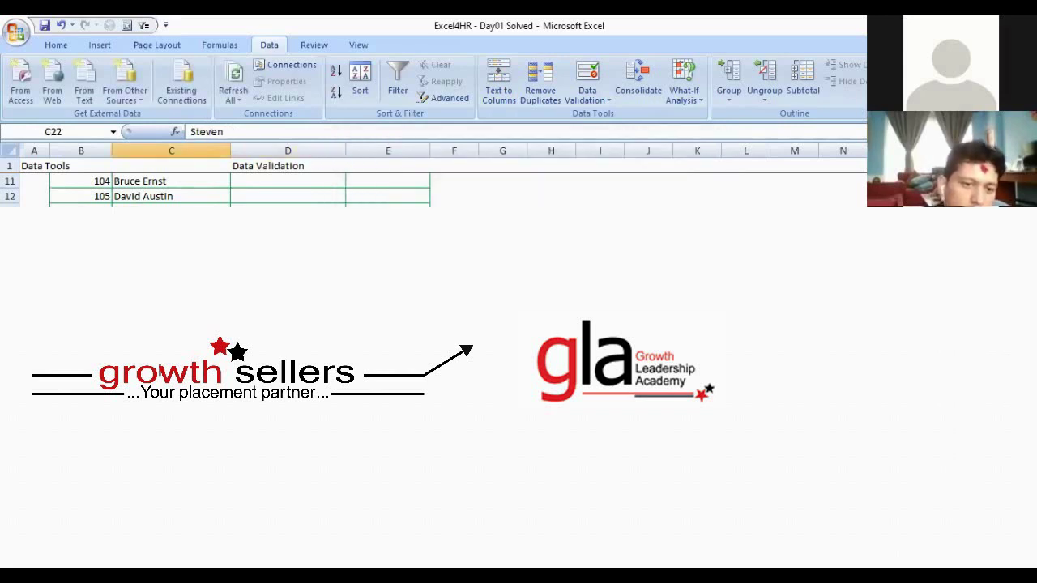
left_click_drag(171, 350, 388, 427)
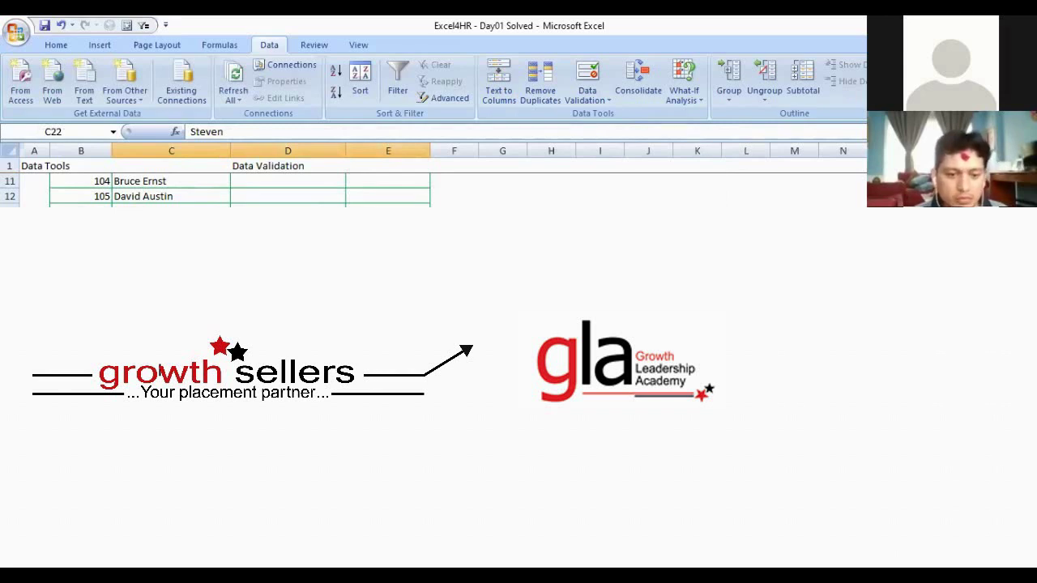
Move from the Data Tools sheet to the Data Cleaning sheet and back
scroll(243, 190, "up", 3)
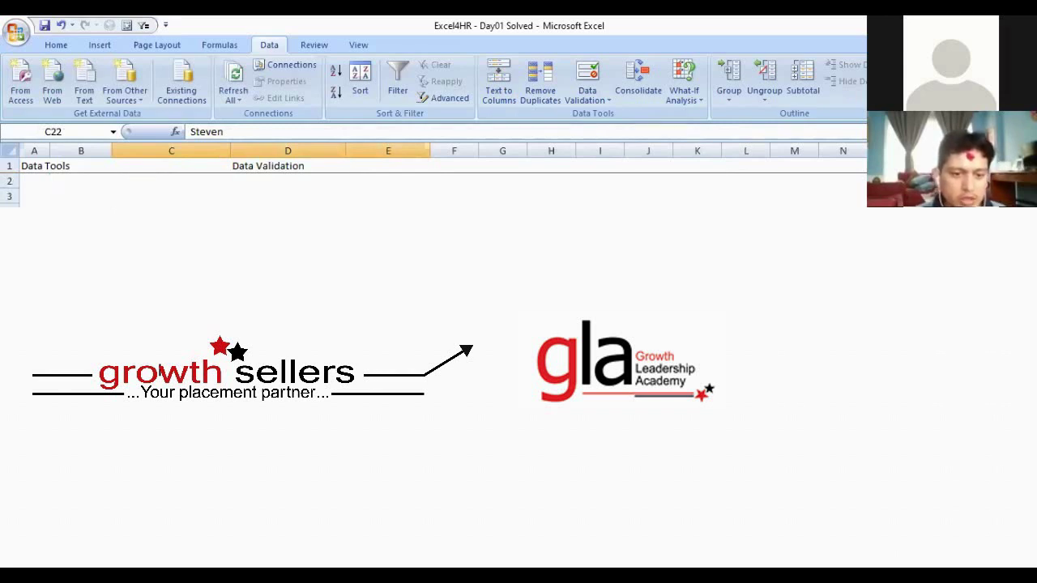
key("ctrl+Page_Up")
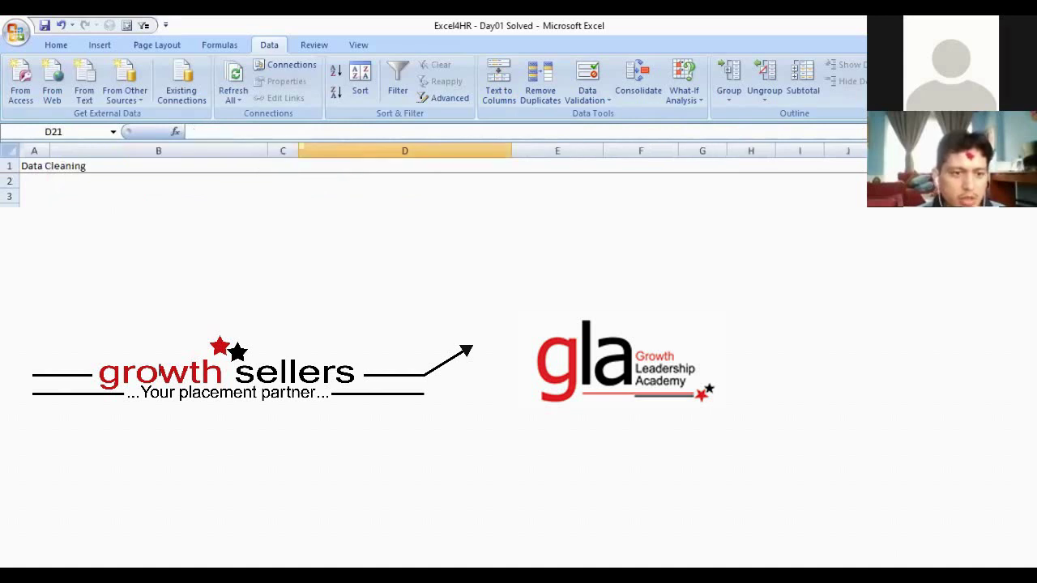
key("ctrl+Page_Down")
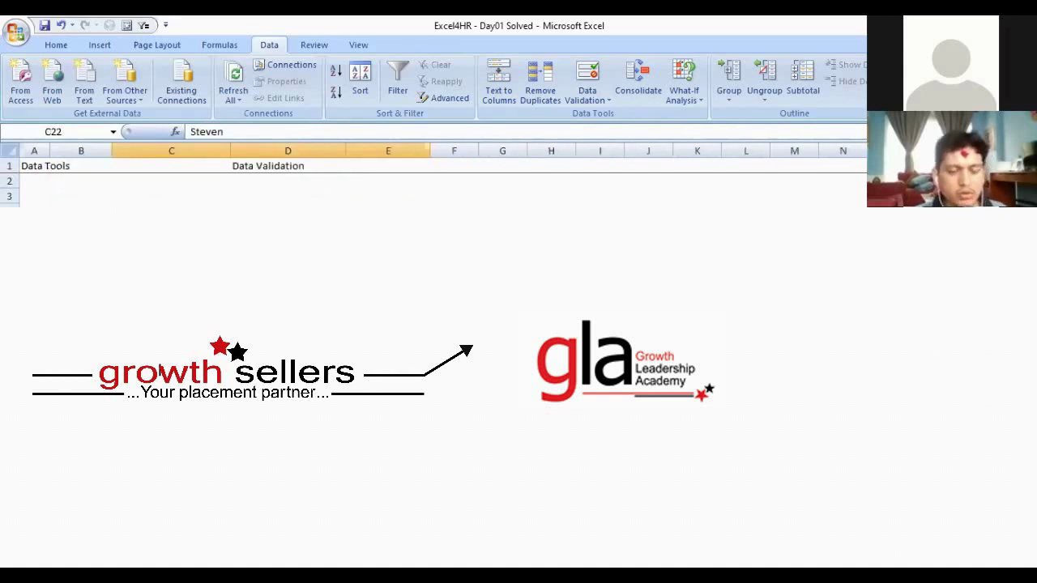
scroll(160, 371, "down", 4)
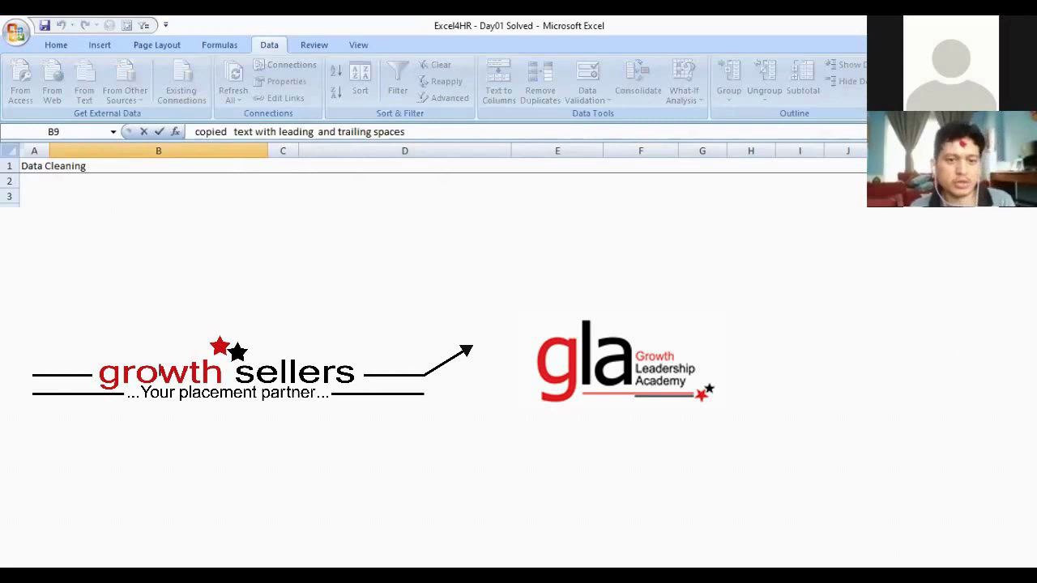
left_click(158, 319)
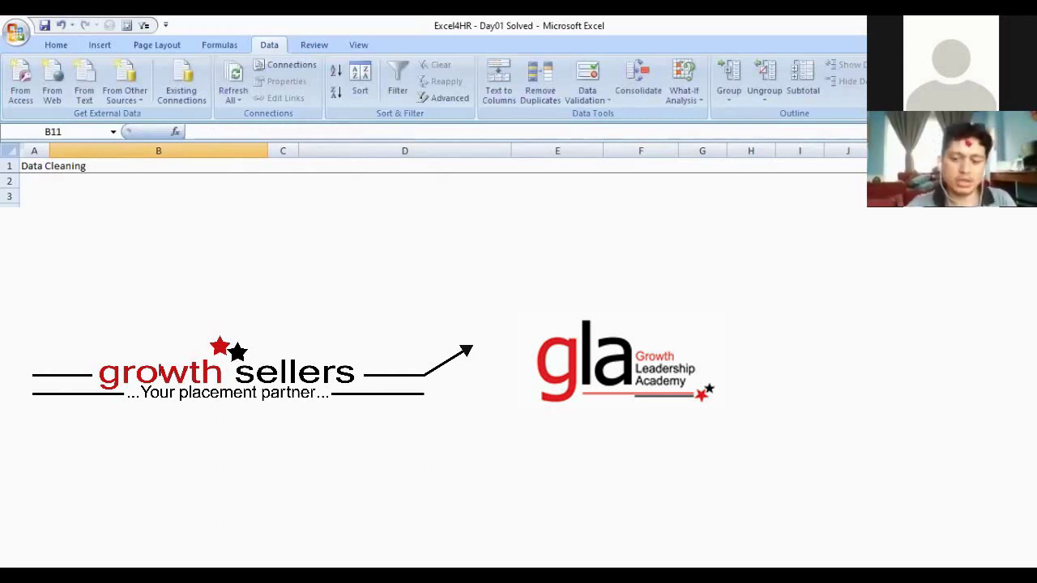
type("=t")
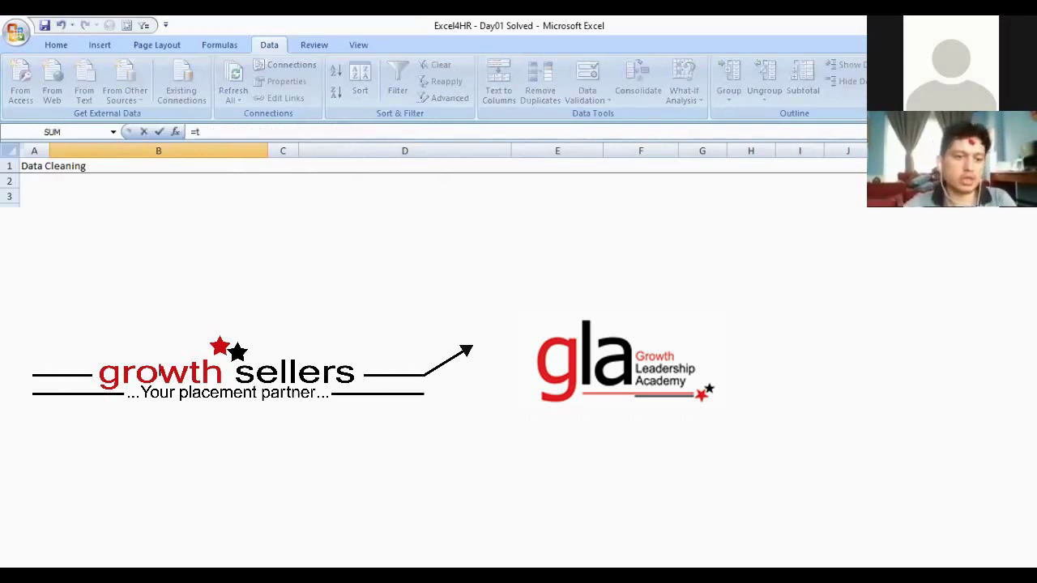
type("rim(")
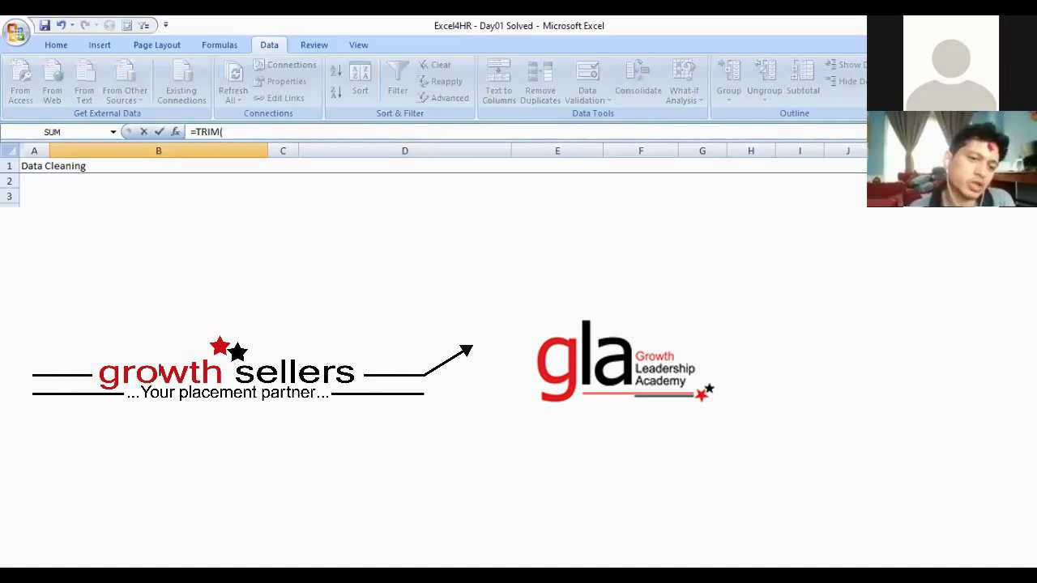
type("B9")
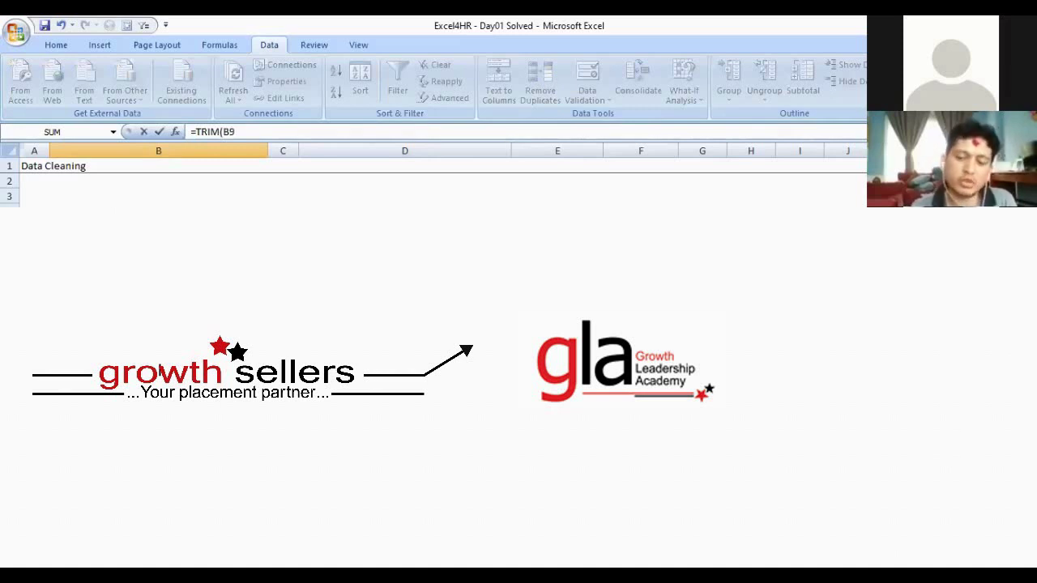
key("Return")
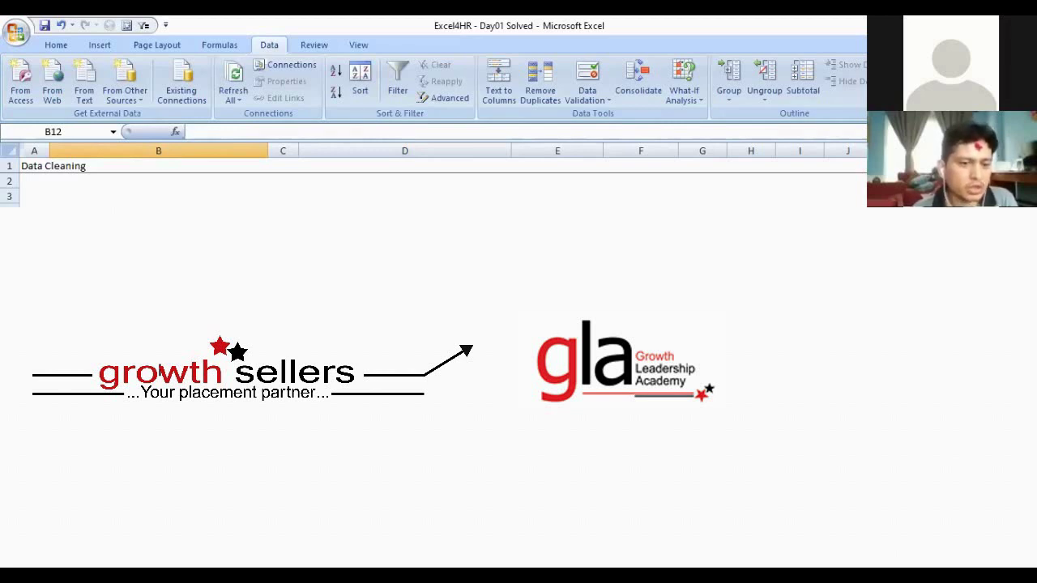
key("Up")
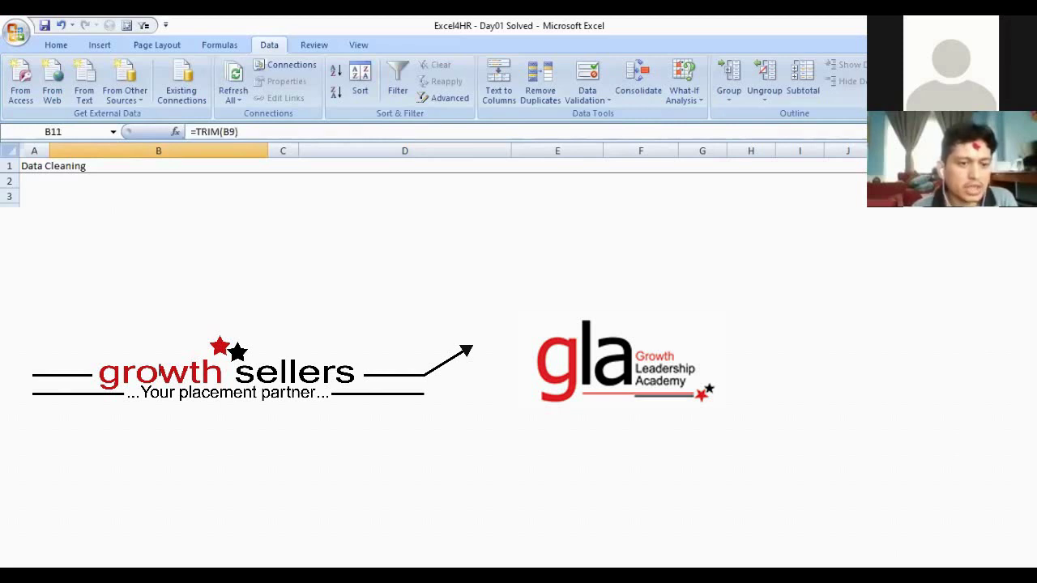
key("Right")
key("Right")
key("F2")
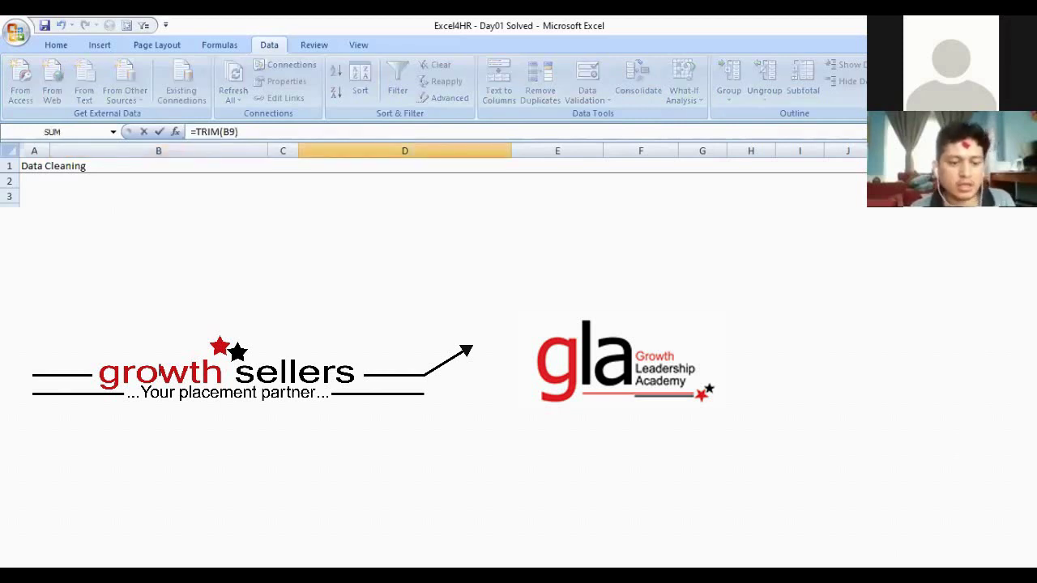
key("Tab")
key("Left")
key("Left")
key("Left")
key("Right")
key("Right")
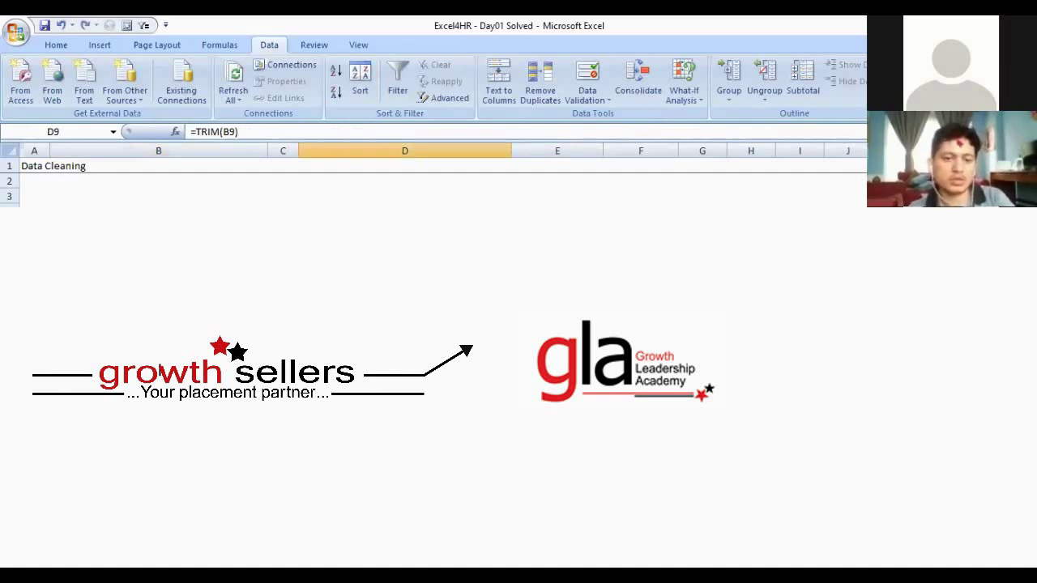
key("Down")
key("Down")
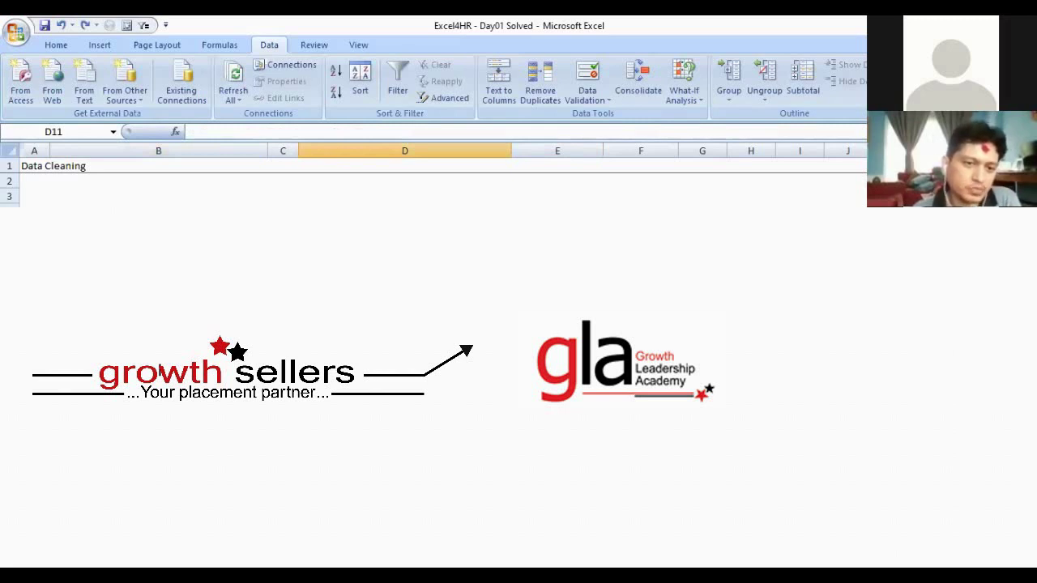
Check the B17 and B14 contents, then enter 12 as a demo value in F8
left_click(158, 412)
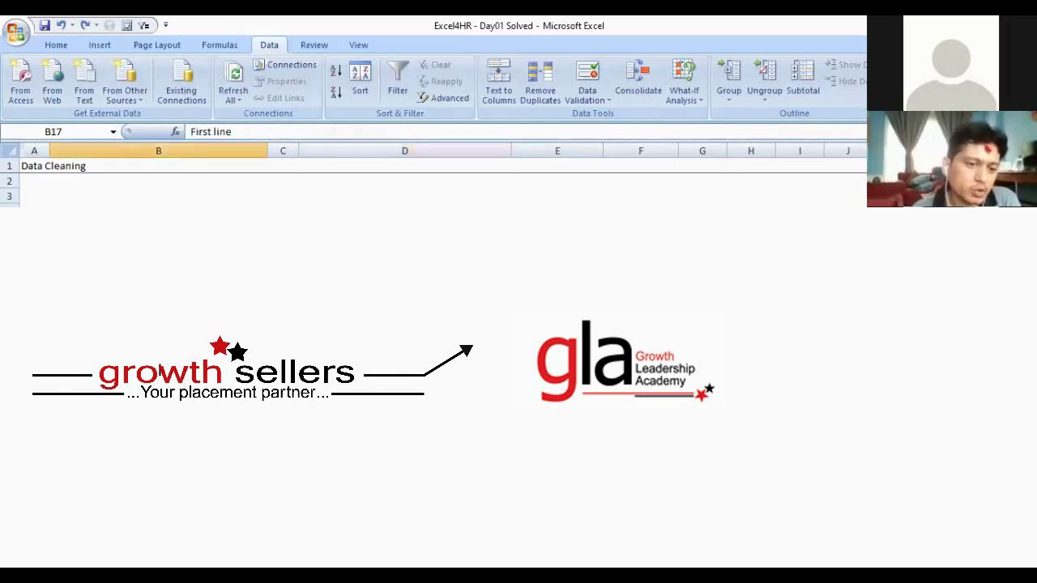
left_click(160, 371)
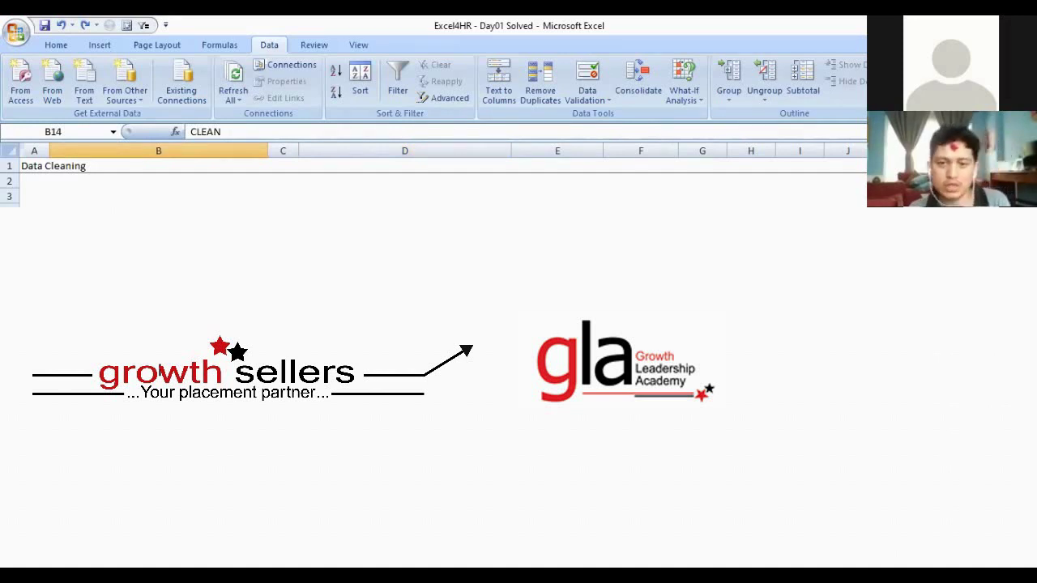
left_click(641, 273)
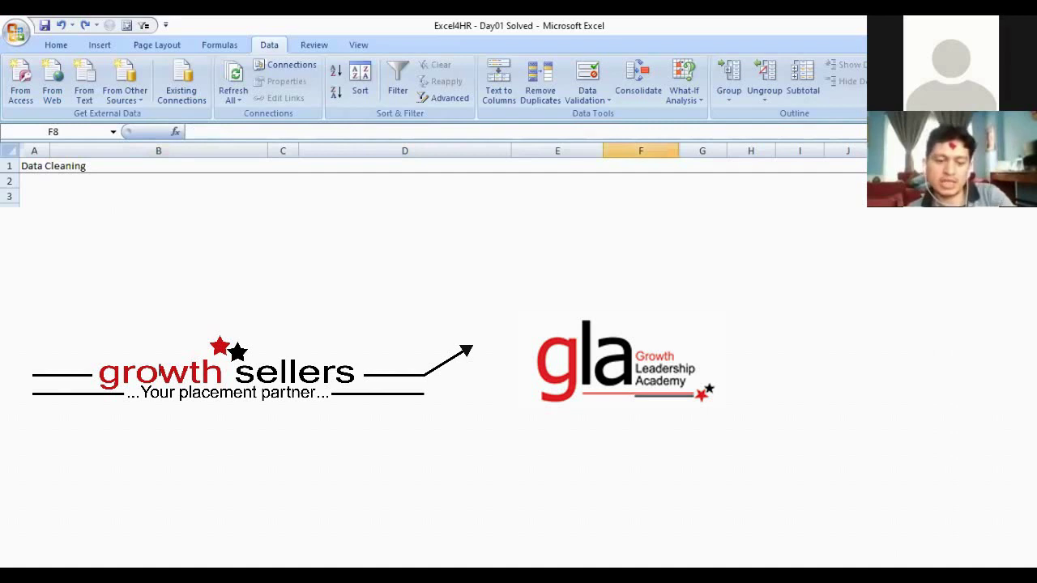
type("1")
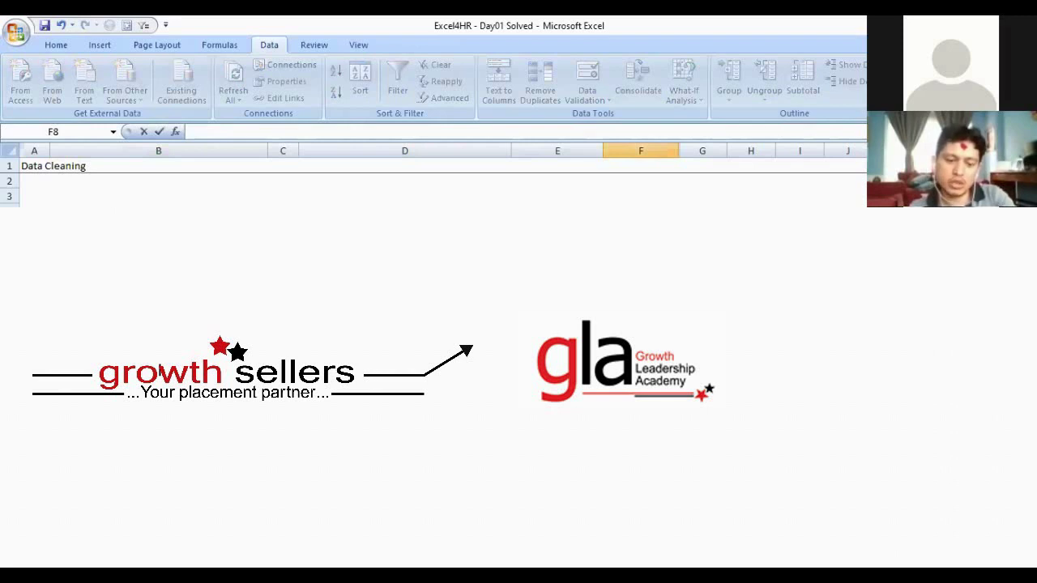
type("2")
key("Return")
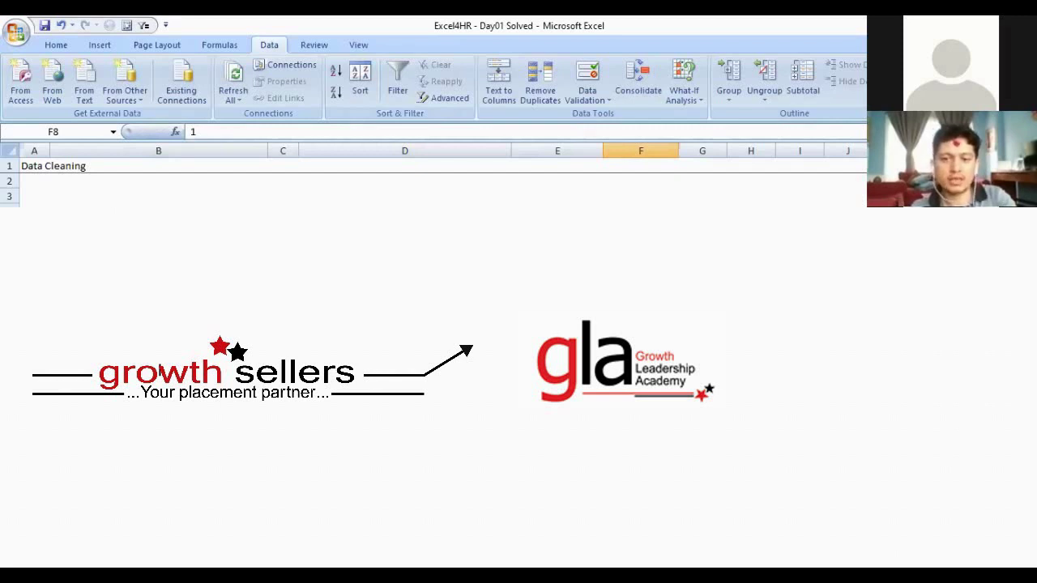
Enter the ALT ENTER note in F4 and widen column F to about 38 characters
left_click(640, 210)
type("a")
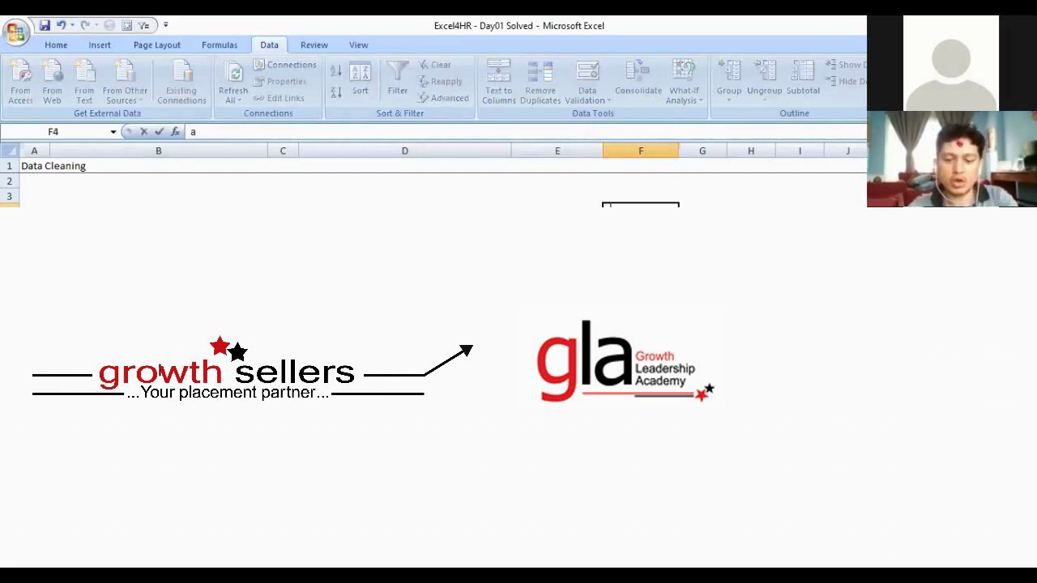
type("AL")
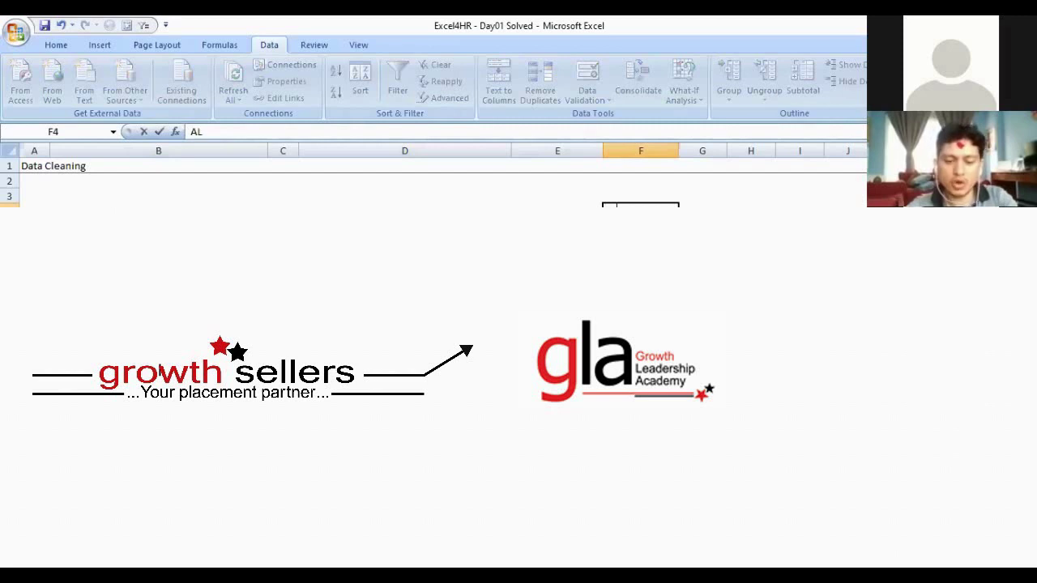
type("T ENTER")
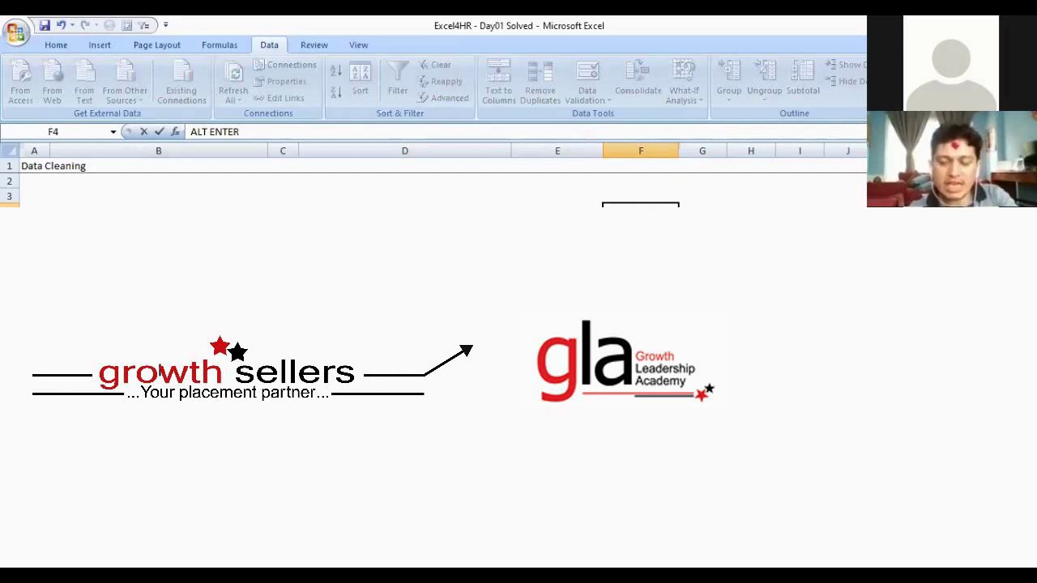
key("Return")
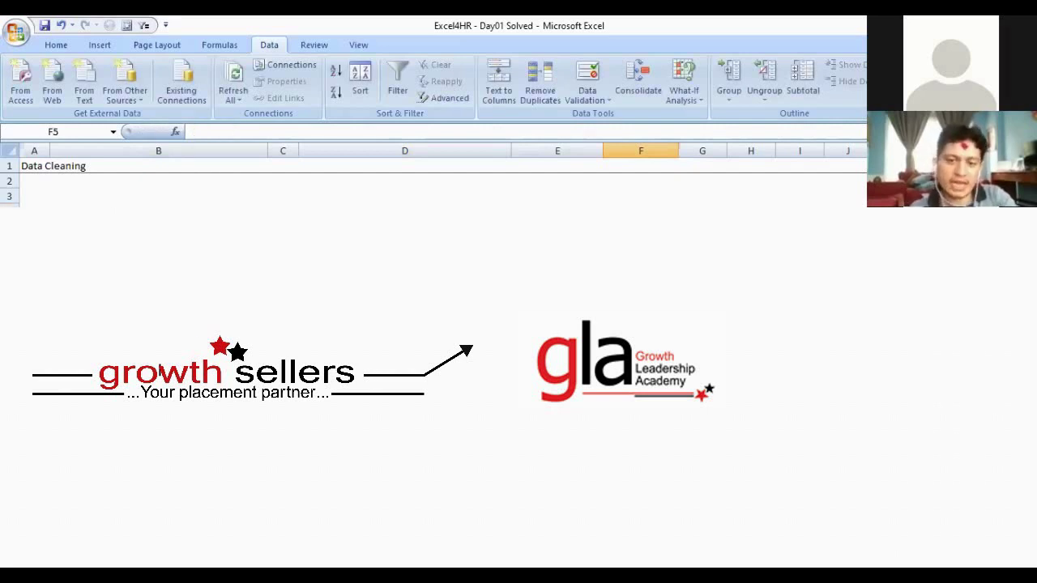
left_click(641, 273)
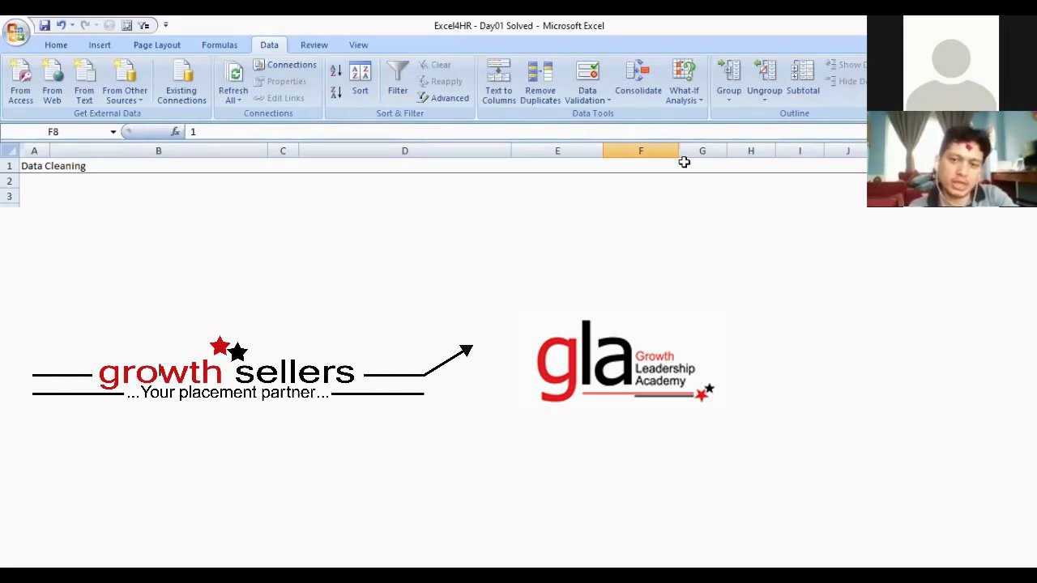
left_click_drag(679, 151, 809, 143)
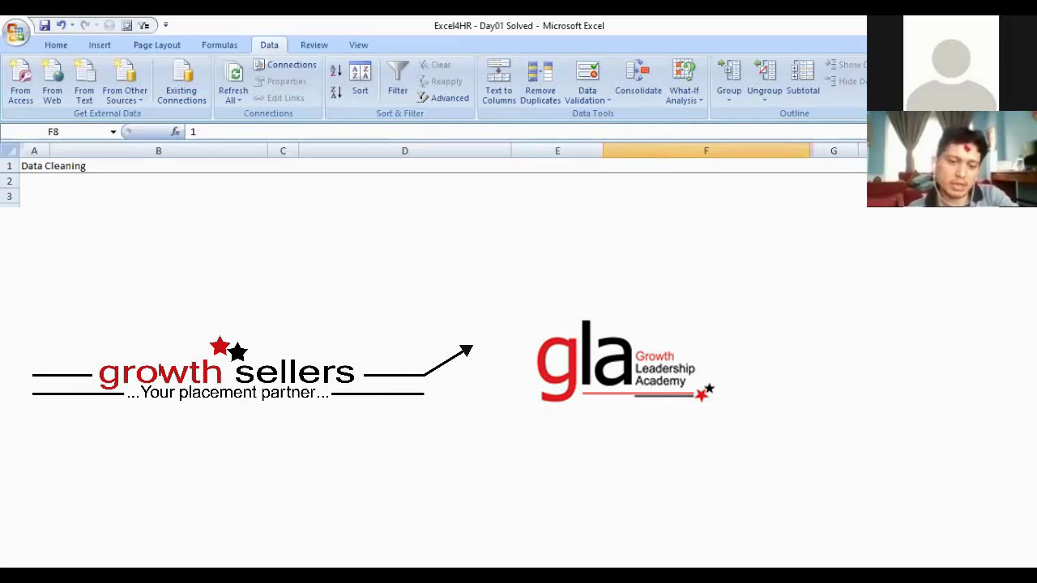
Change D17 to =TRIM(B17), then rewrite it as =CLEAN(B17)
left_click(404, 412)
type("=")
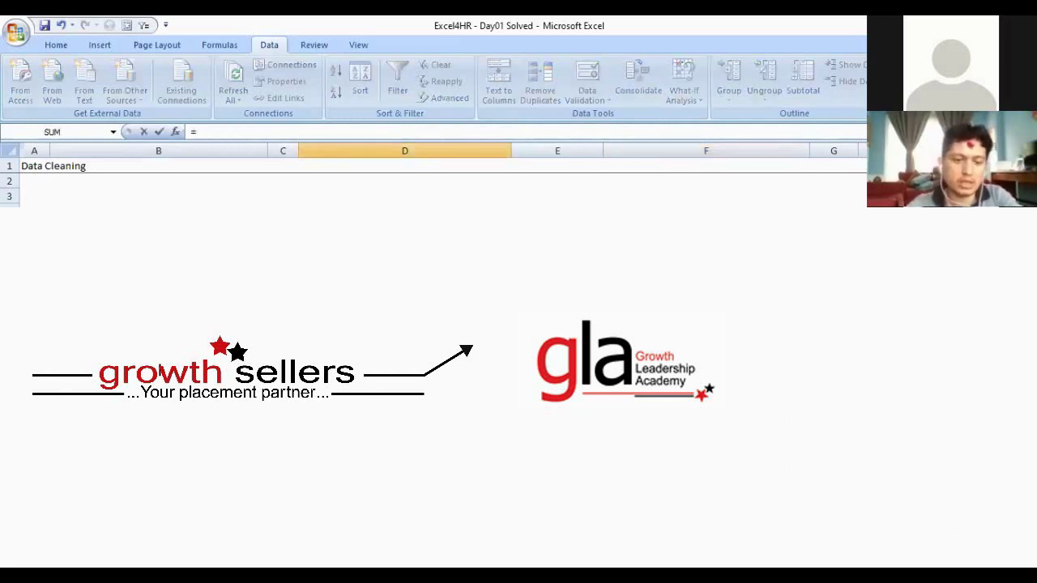
key("Escape")
left_click(158, 412)
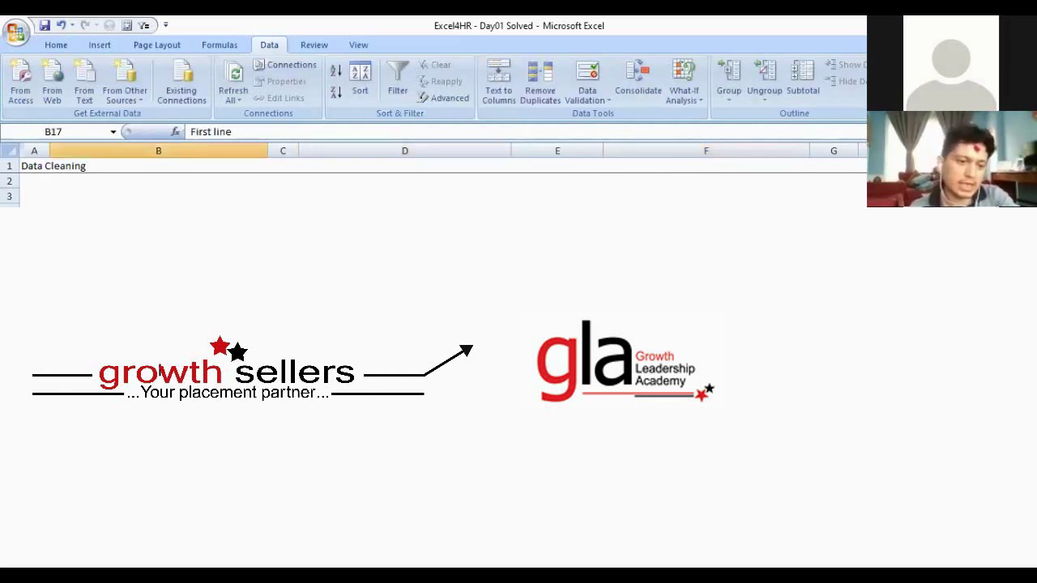
left_click(404, 412)
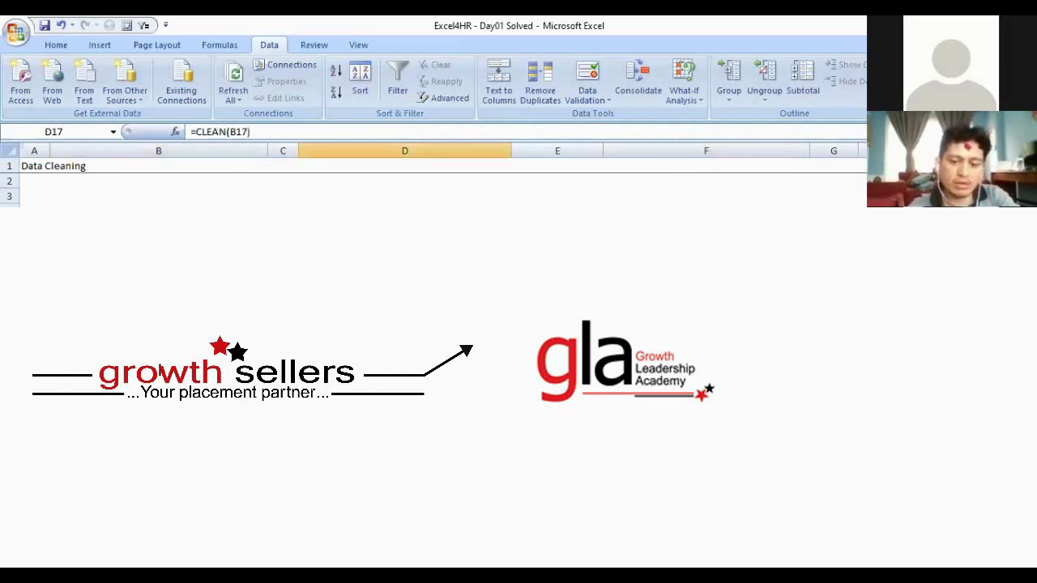
type("=")
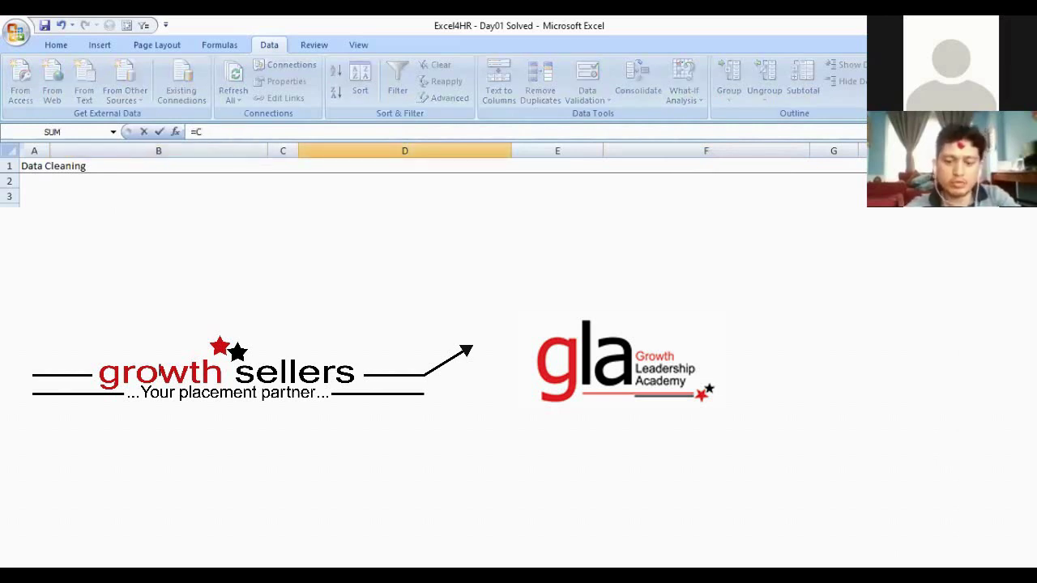
type("TR")
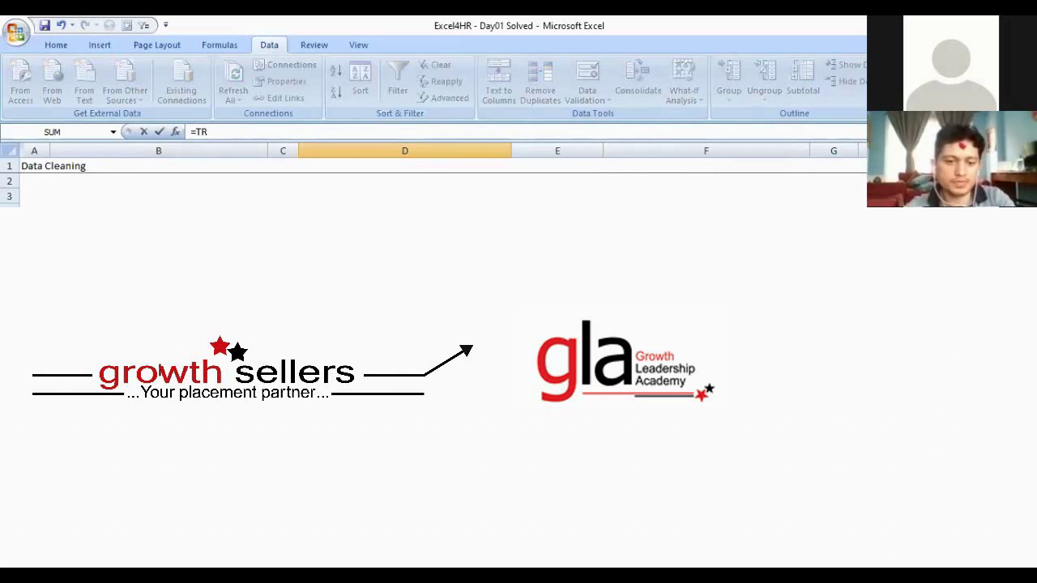
type("IM(")
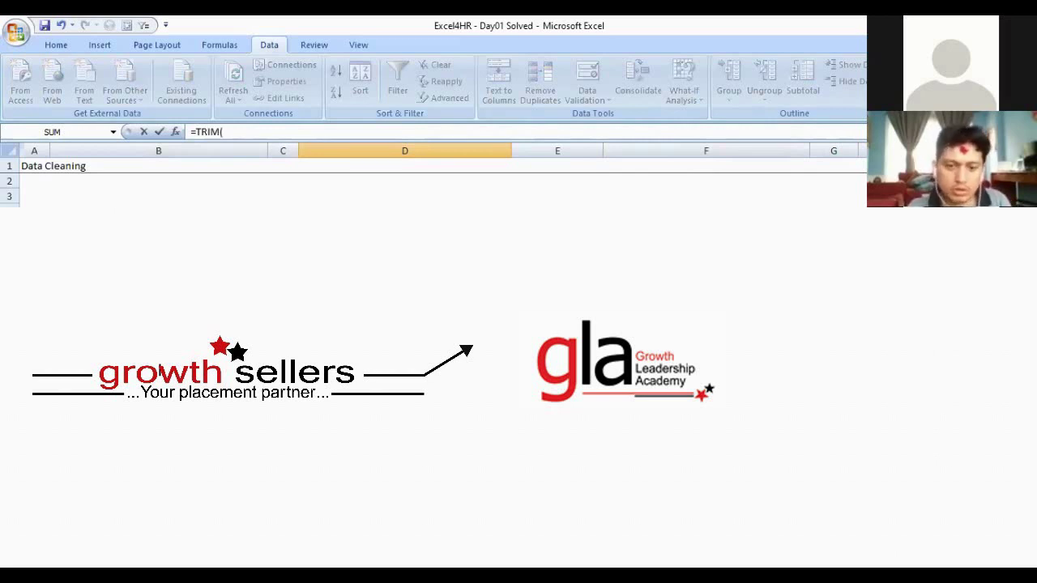
key("Return")
left_click(405, 412)
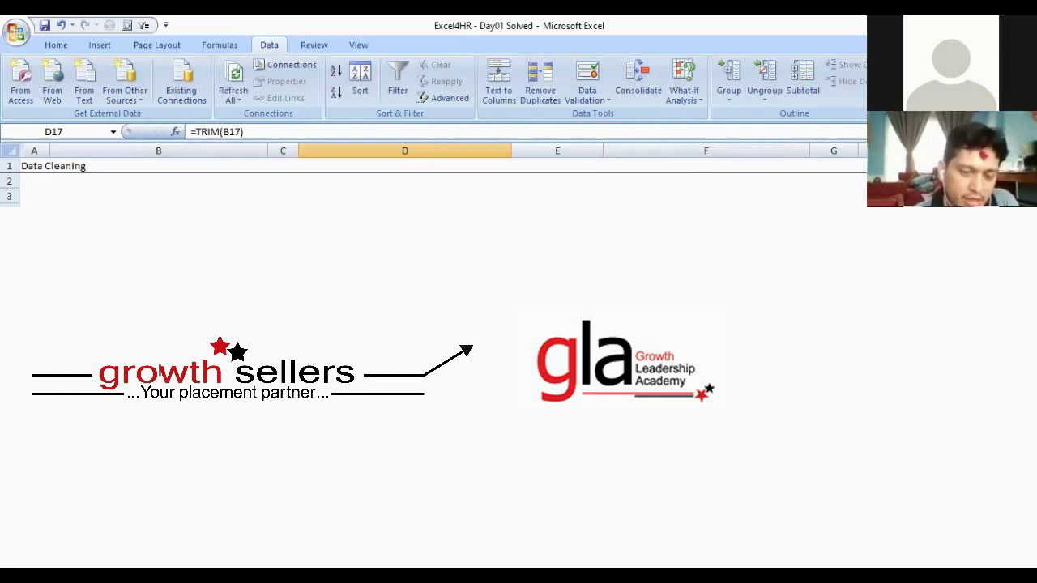
type("=C")
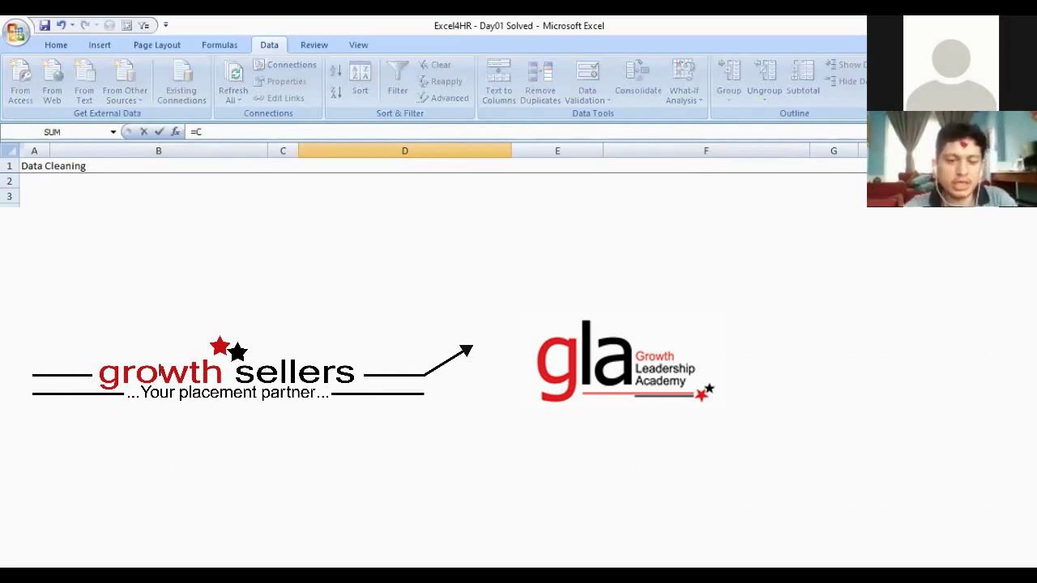
type("LEAN(B17")
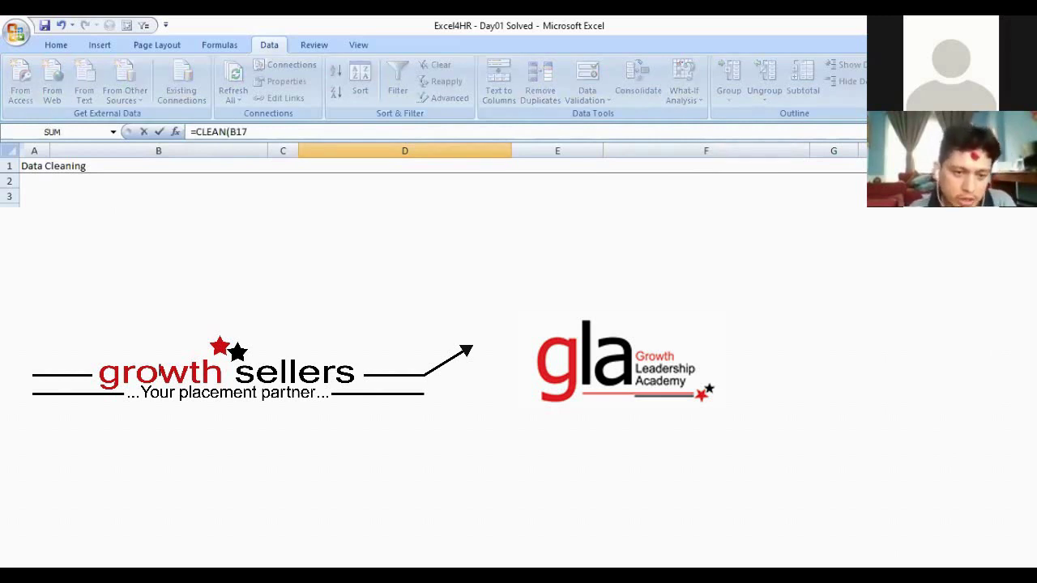
key("Return")
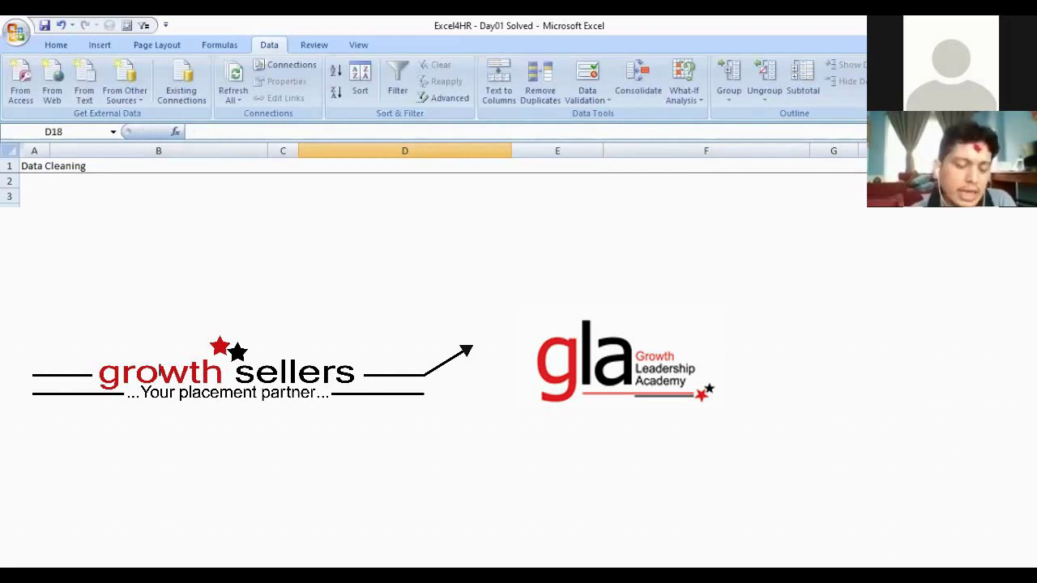
Select cell F13 and scroll so the TRIM heading in row 6 is visible
scroll(405, 188, "down", 1)
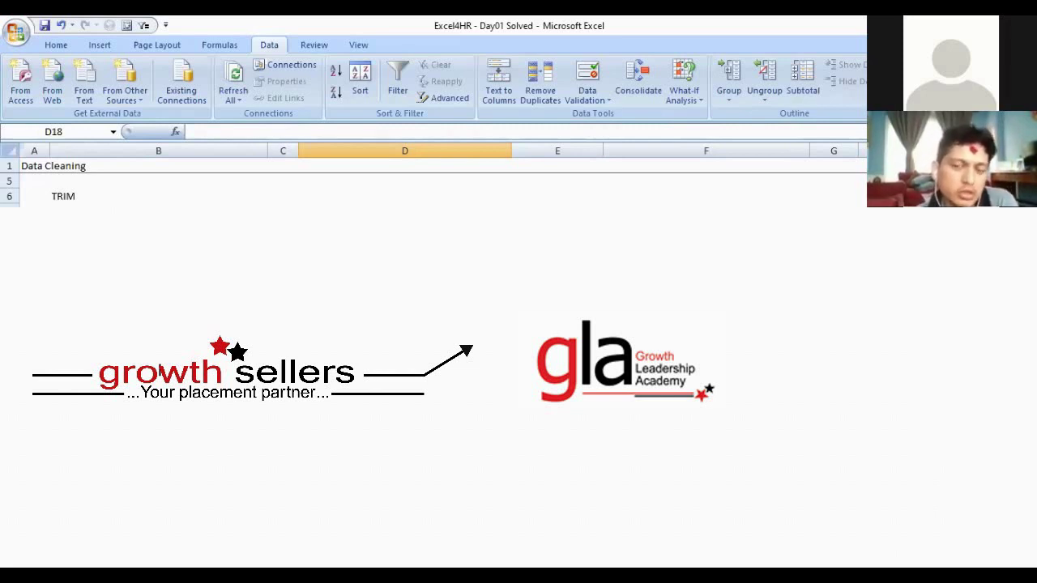
scroll(433, 188, "down", 1)
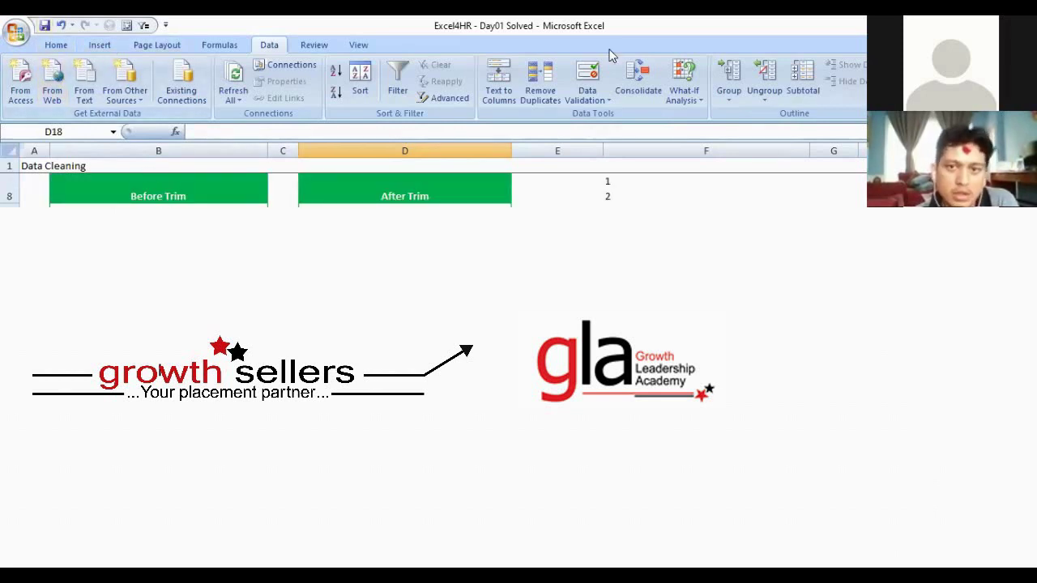
double_click(566, 31)
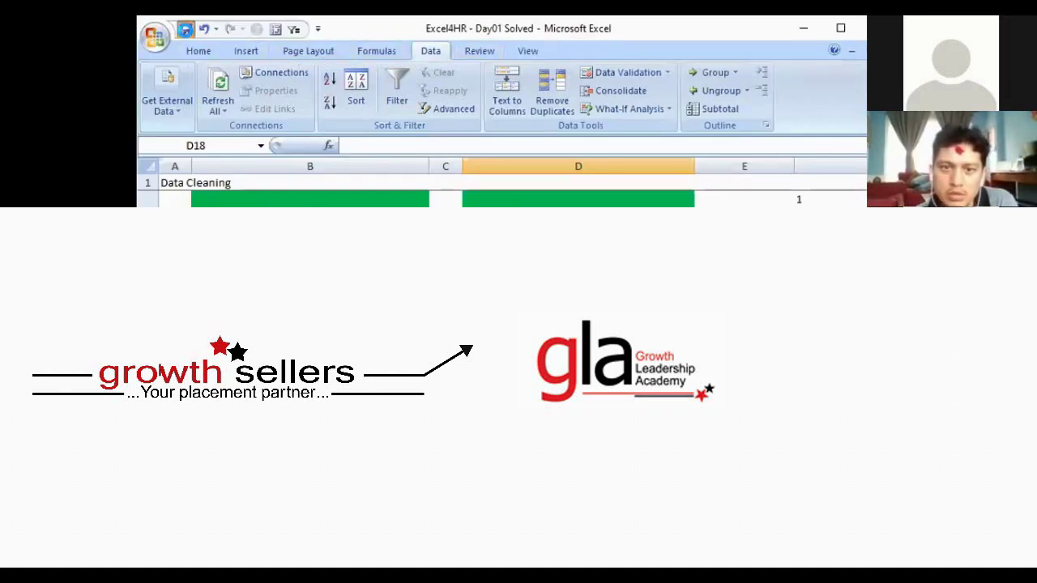
left_click(839, 30)
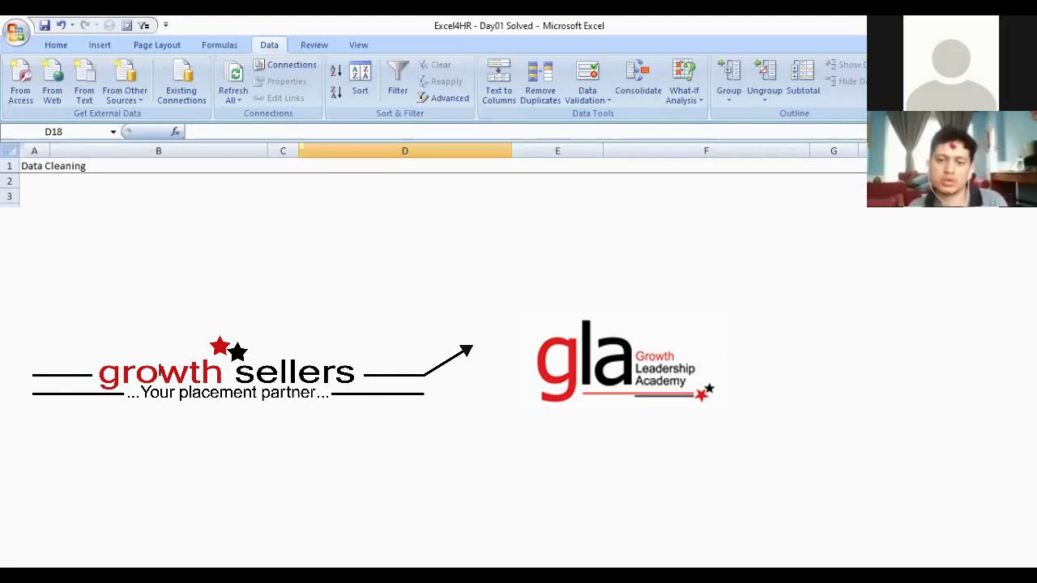
left_click(706, 347)
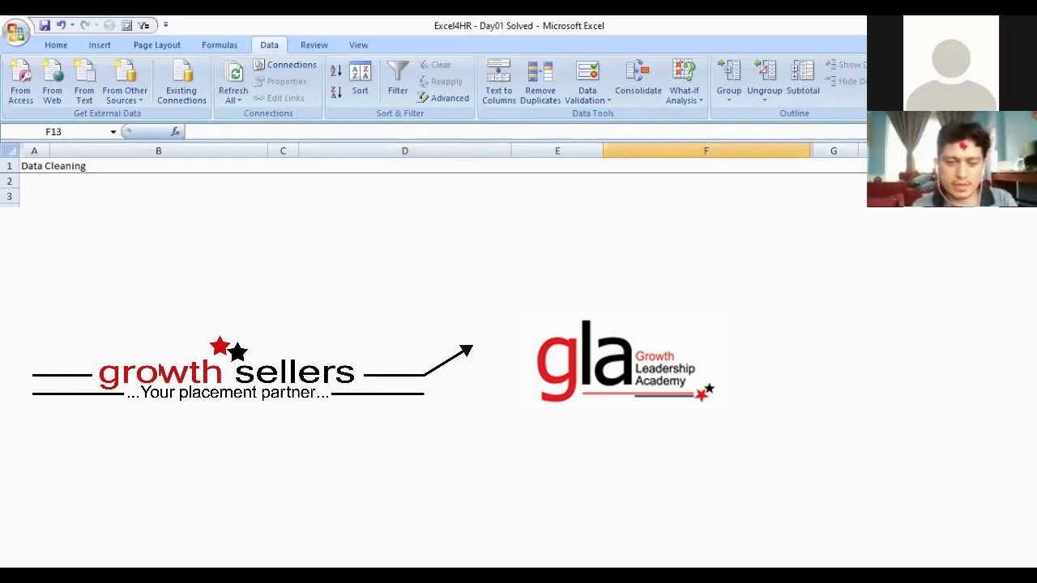
scroll(405, 188, "down", 1)
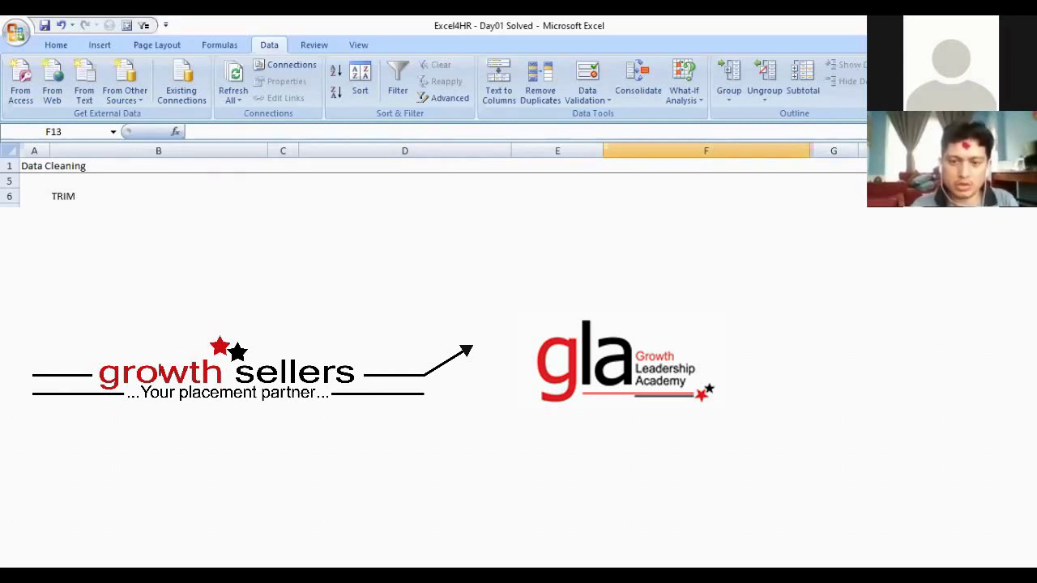
Enter =CODE(F13) in F14, check it against F13, and re-enter the formula
key("F2")
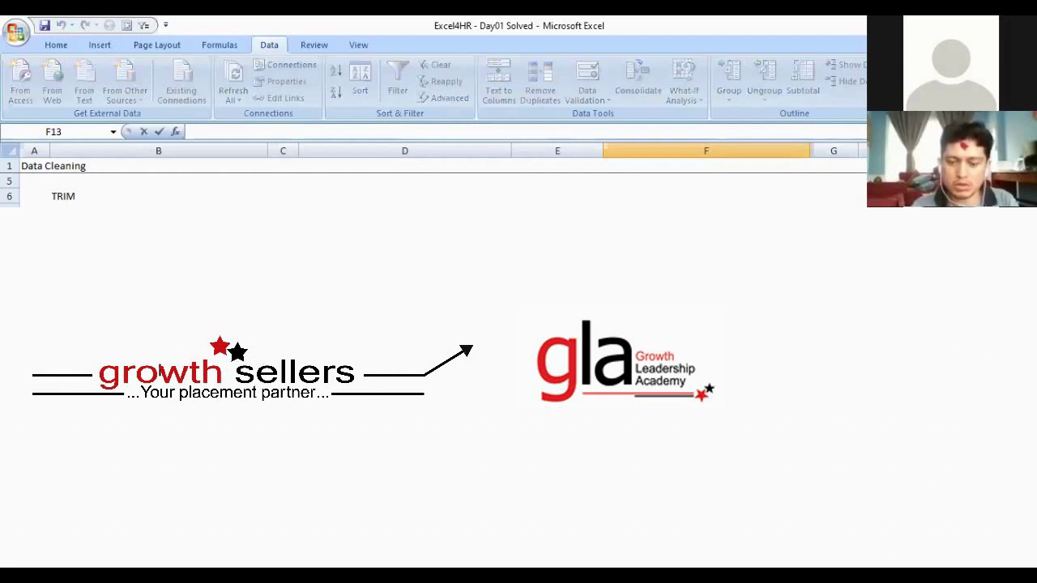
key("Return")
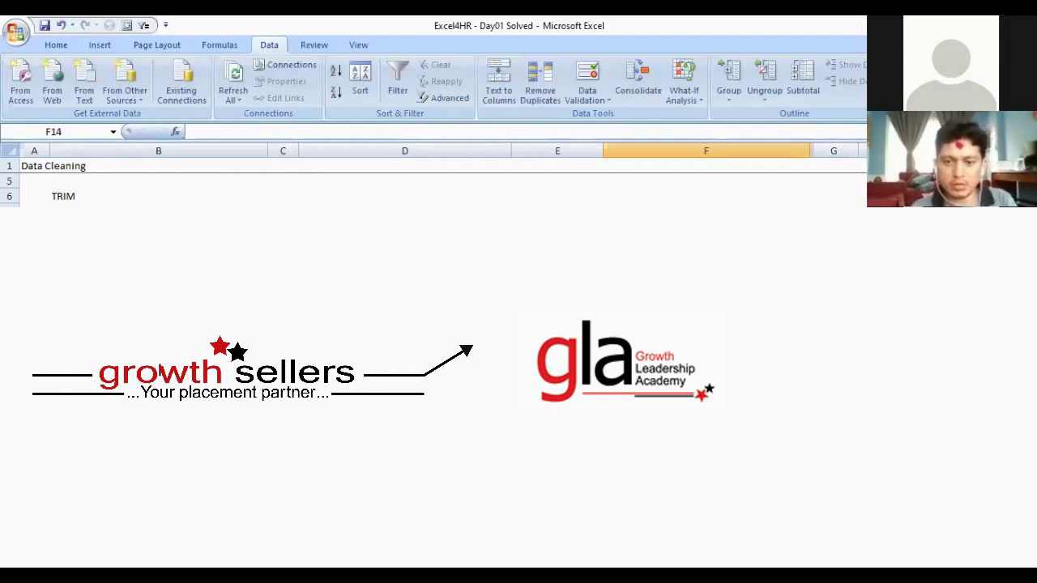
type("=C")
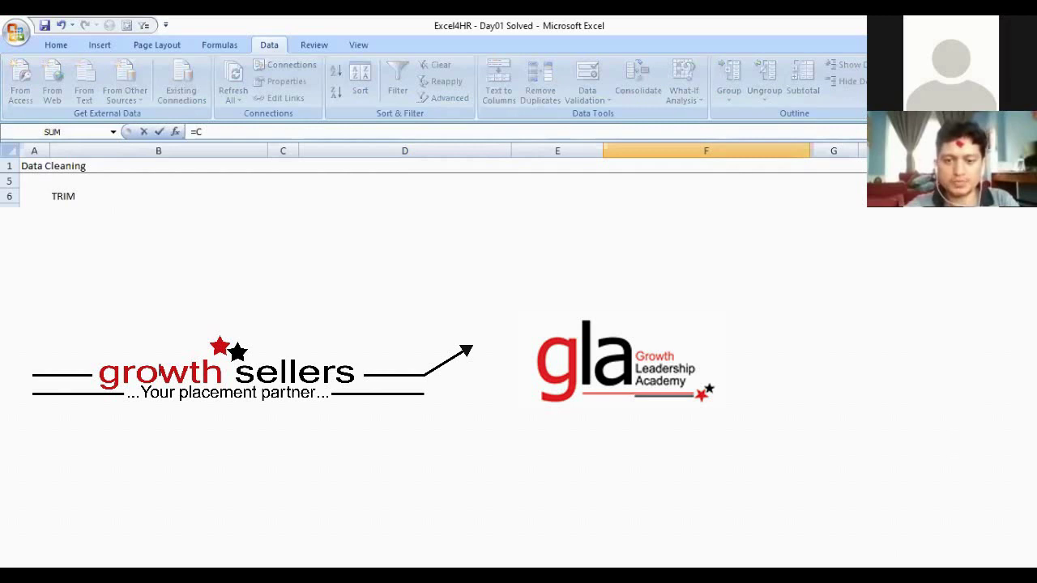
type("ODE(F13")
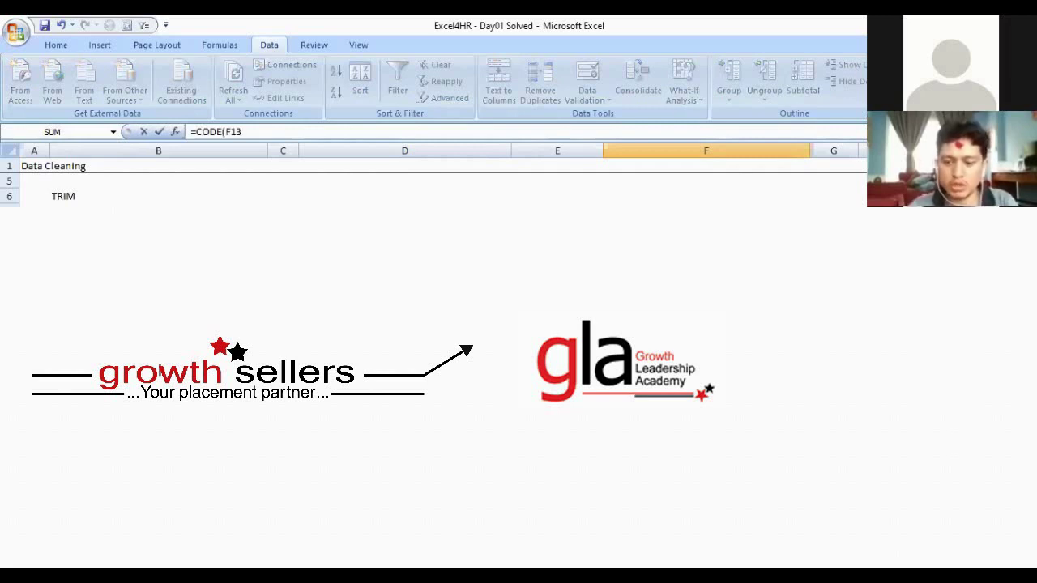
key("Return")
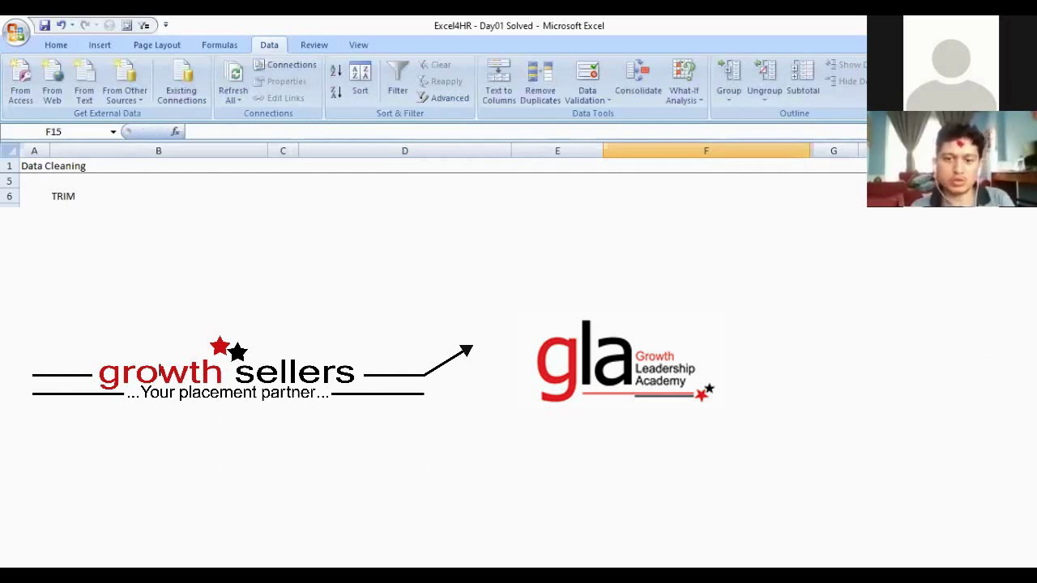
left_click(706, 320)
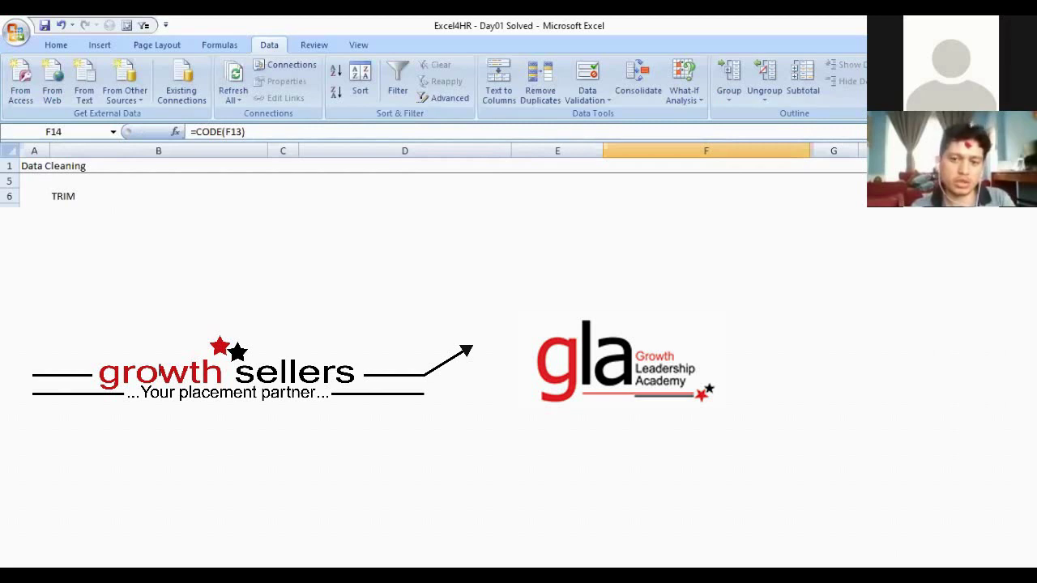
left_click(706, 304)
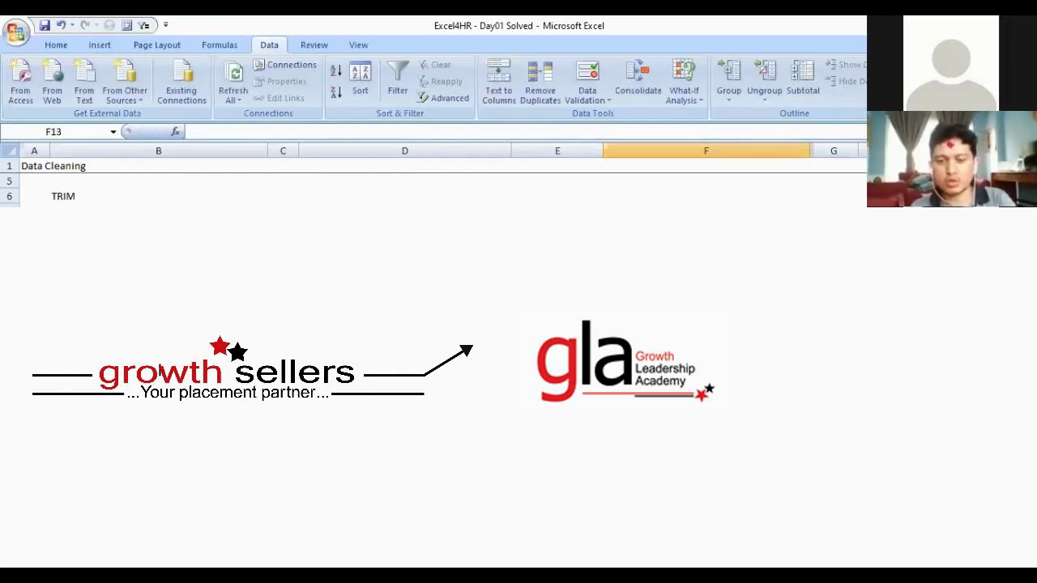
left_click(705, 288)
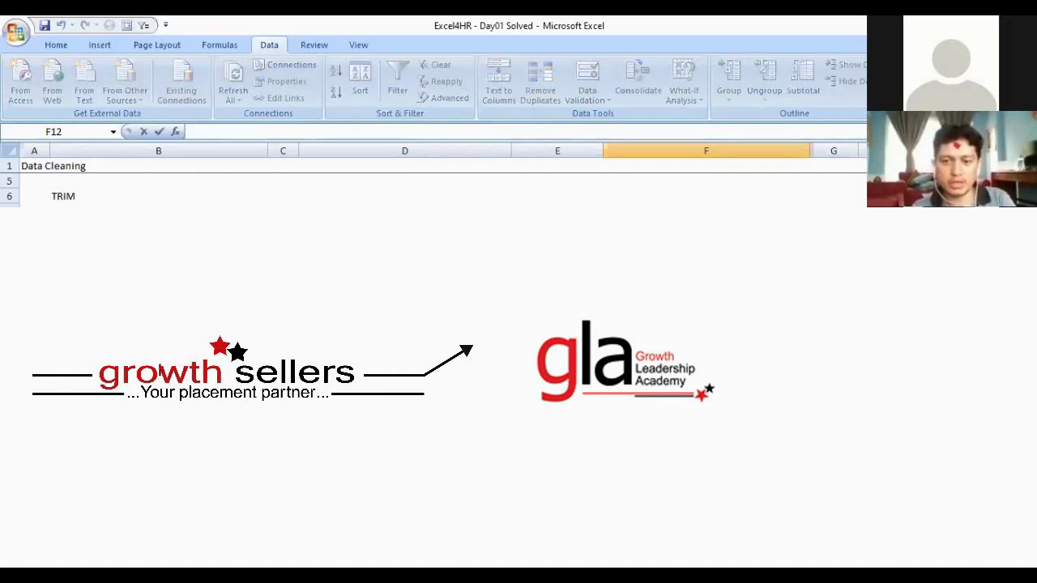
type("=CODE(F13)")
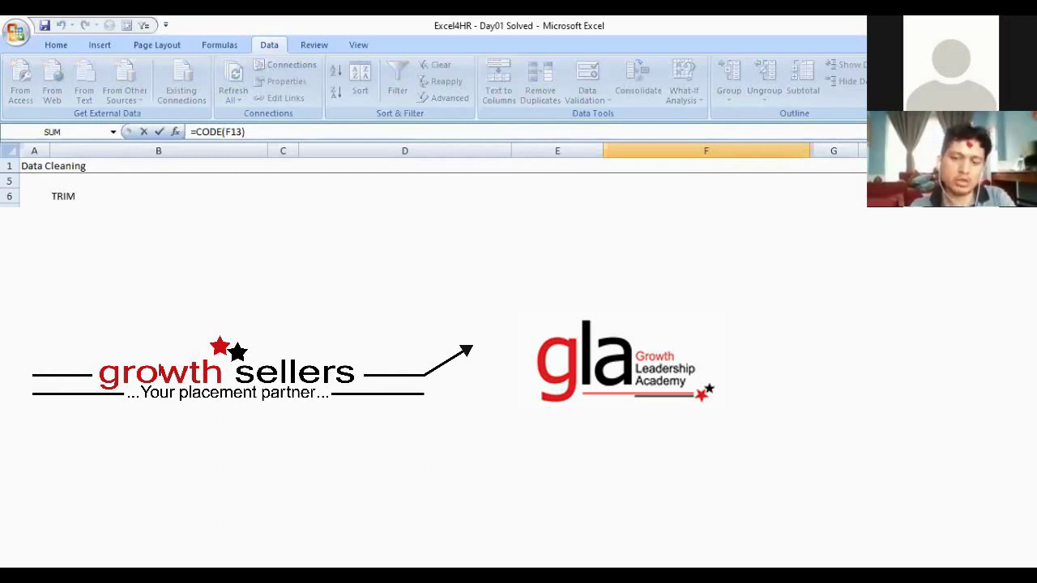
left_click(705, 335)
Review the CODE formula in cell F14
left_click(706, 320)
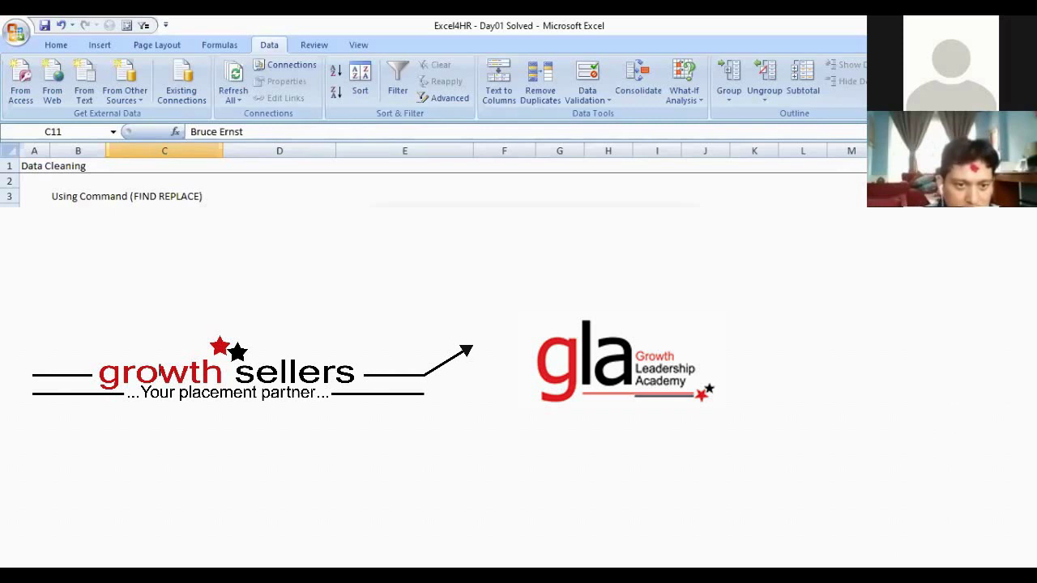
Delete the leading apostrophe from the D10 phone number, then select addresses E7:E14
left_click_drag(279, 258, 280, 365)
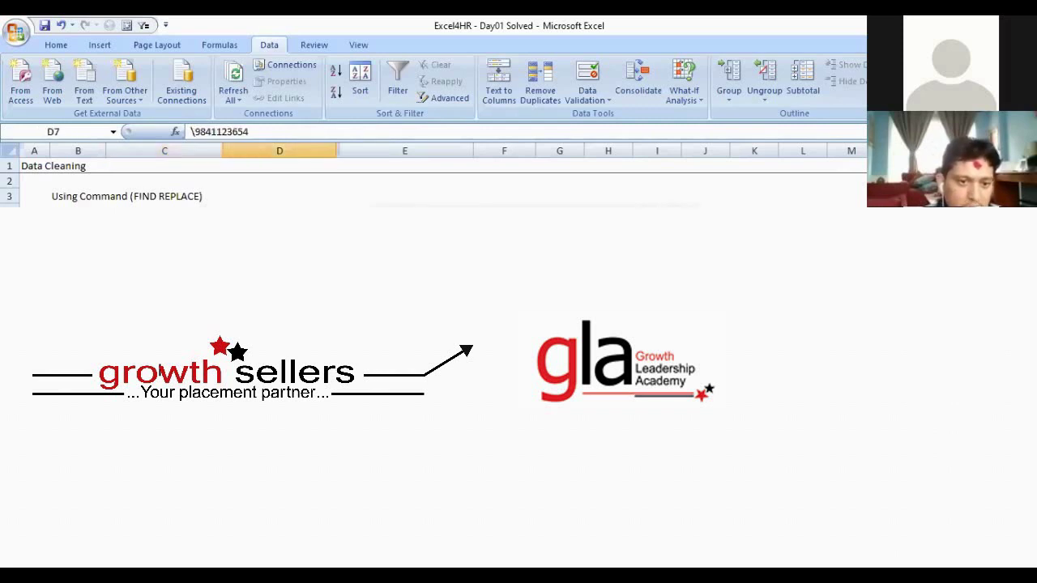
left_click(280, 304)
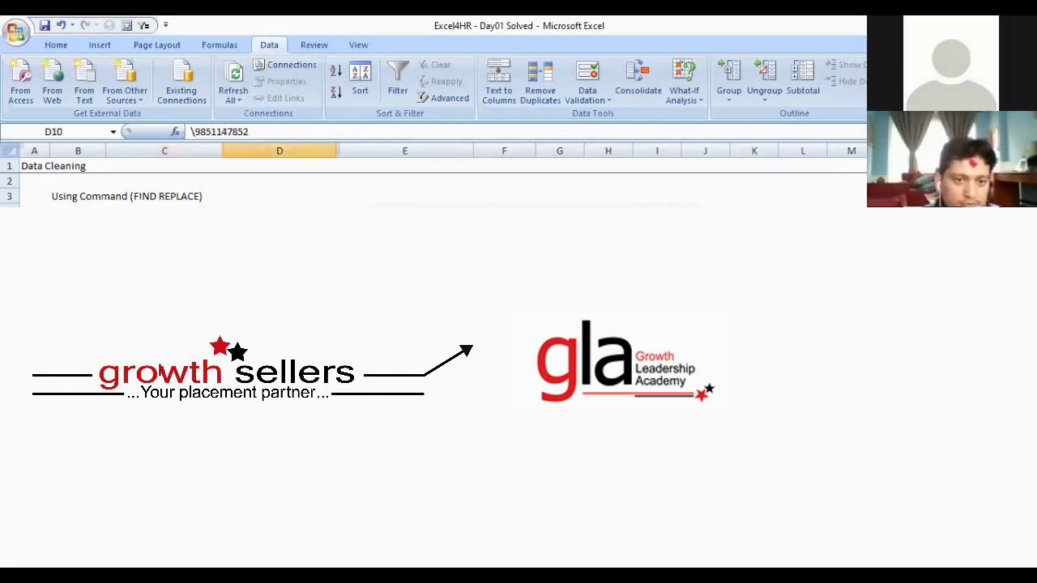
left_click(192, 132)
left_click_drag(191, 133, 194, 132)
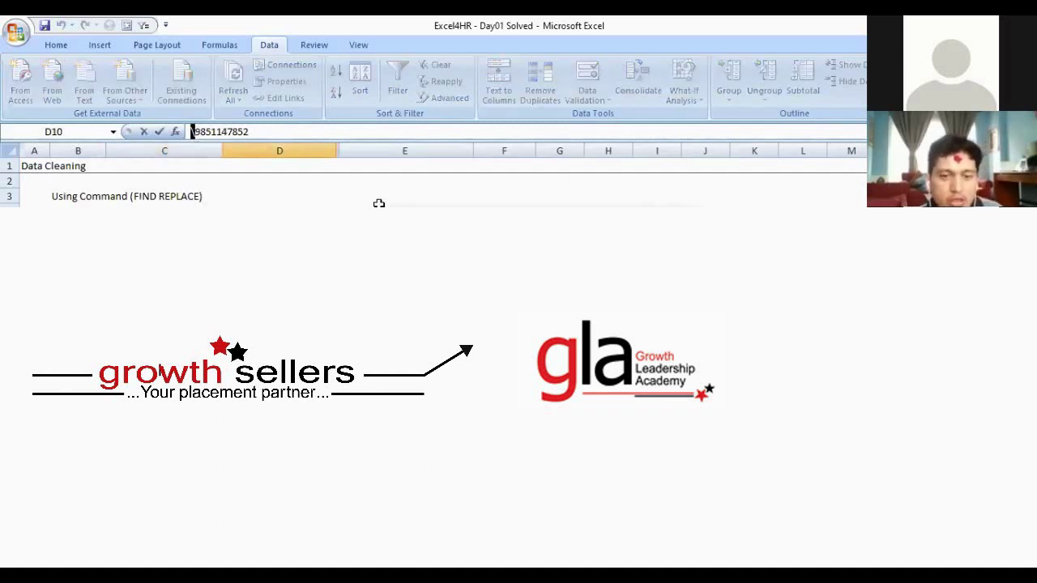
type("\\")
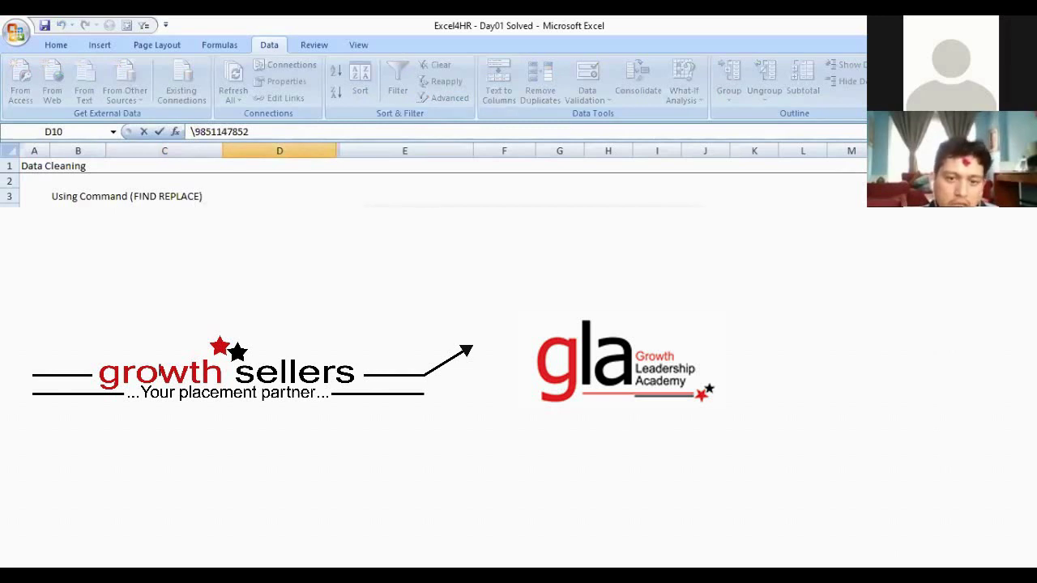
key("BackSpace")
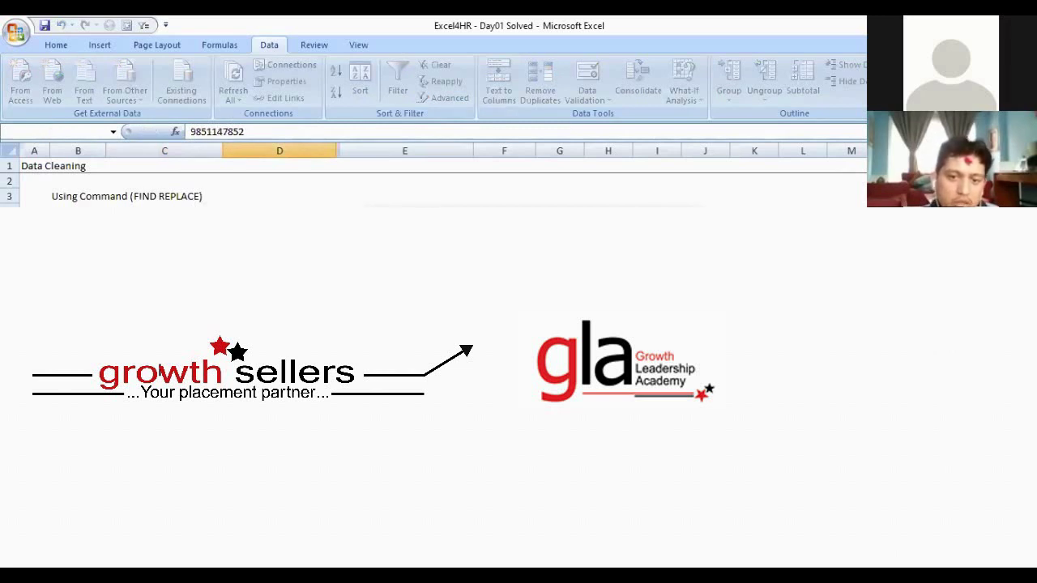
key("Return")
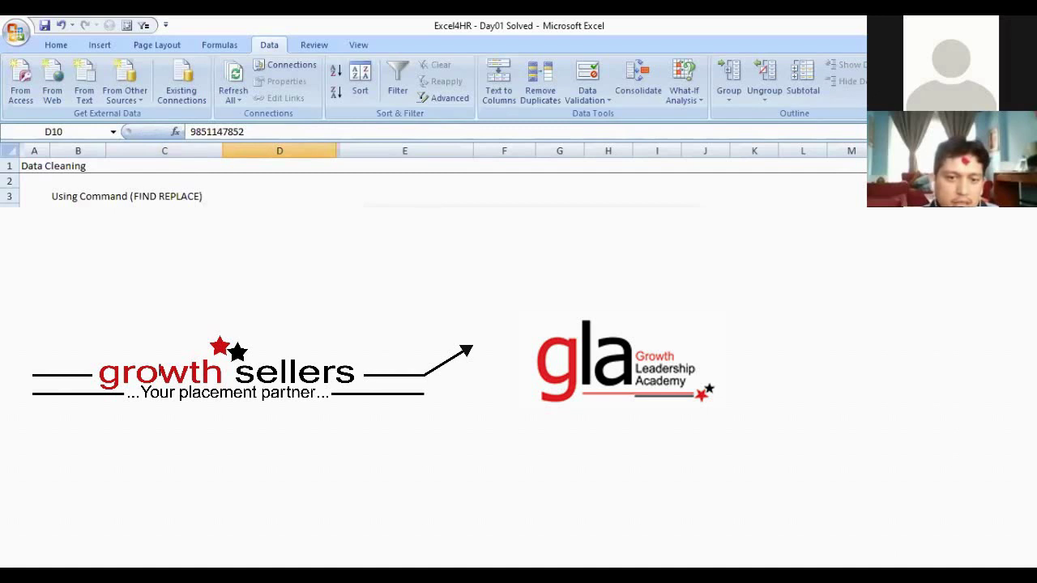
left_click(657, 365)
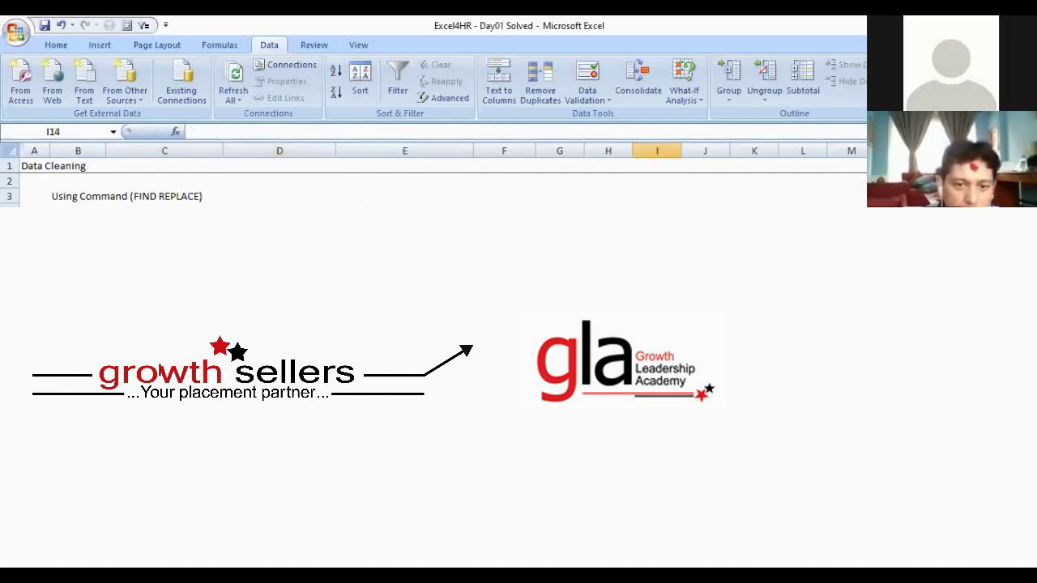
left_click_drag(404, 258, 404, 381)
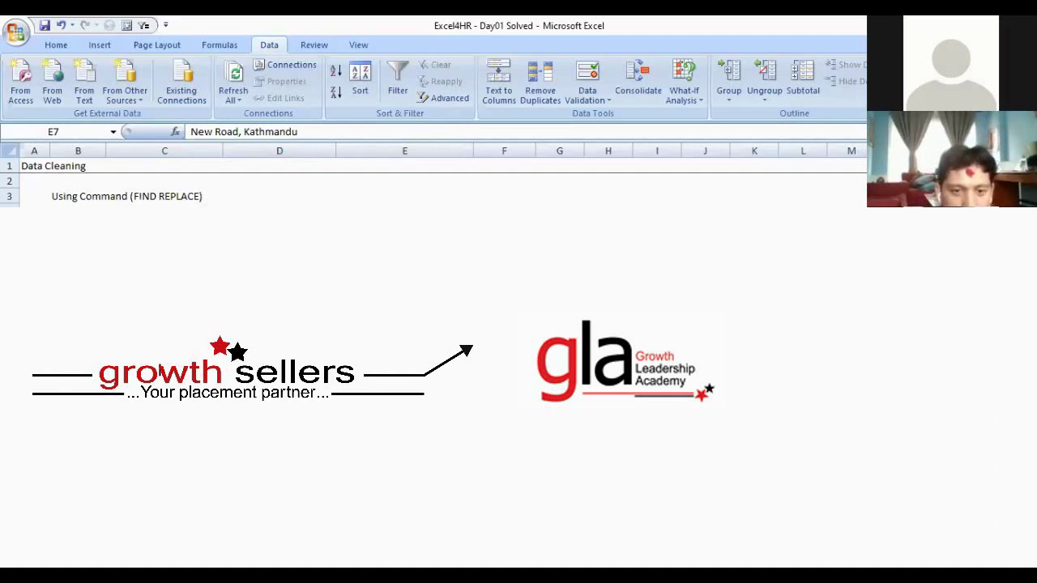
Place the * wildcard in F2 and the ? wildcard beside it in G2
left_click(657, 427)
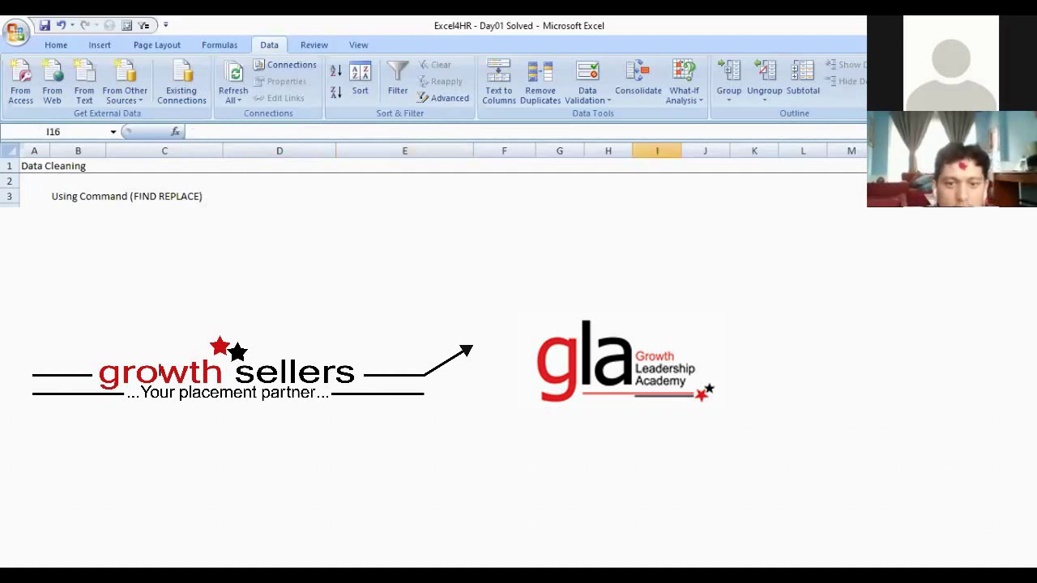
left_click(492, 183)
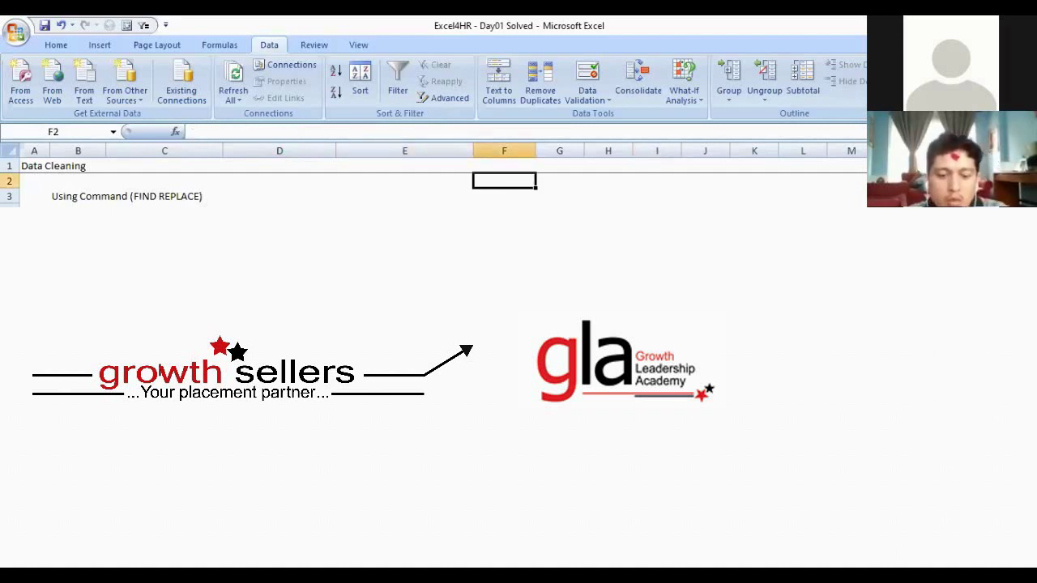
double_click(493, 183)
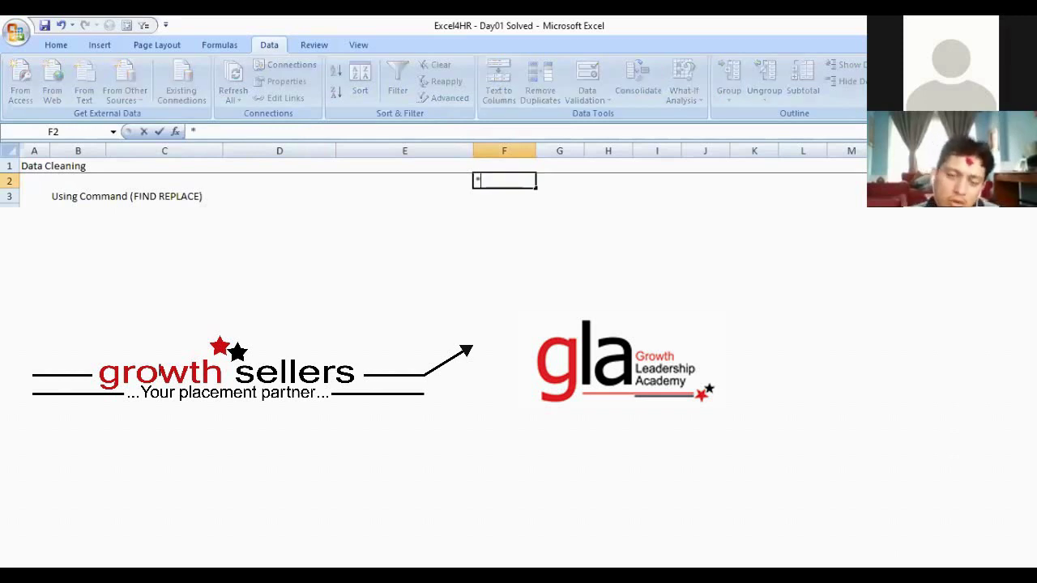
left_click(754, 381)
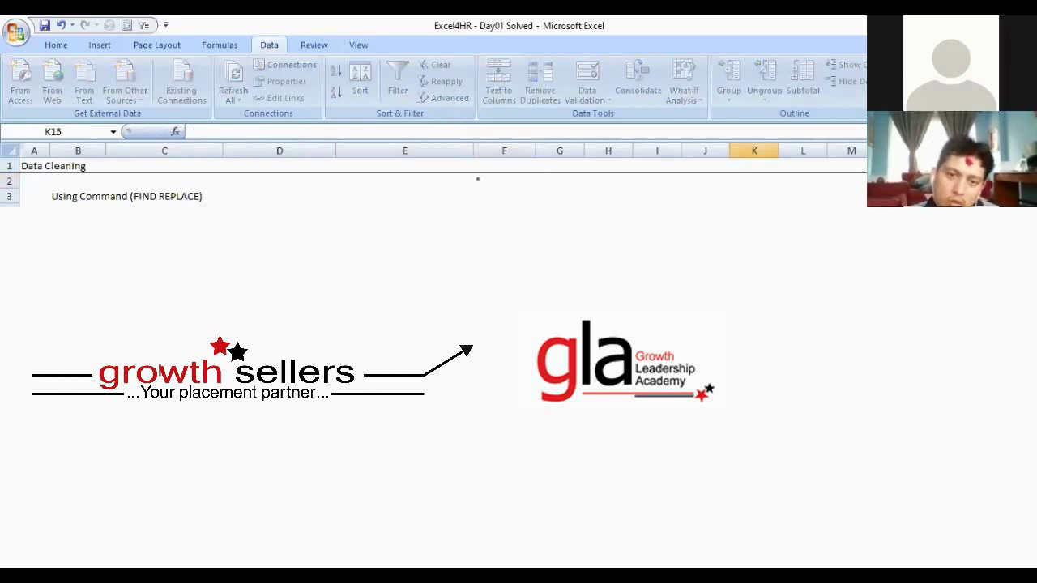
left_click(490, 184)
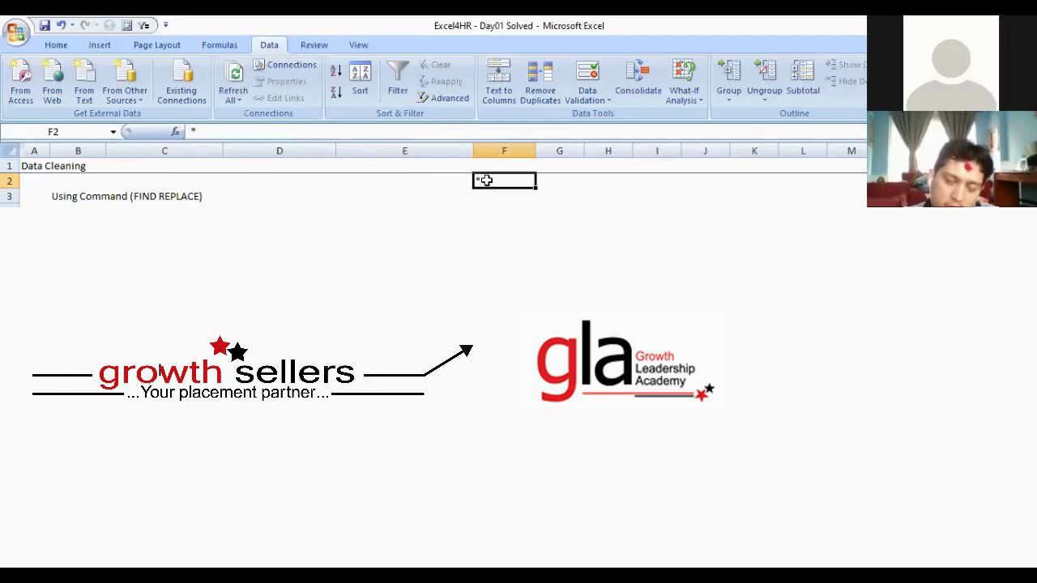
left_click(553, 179)
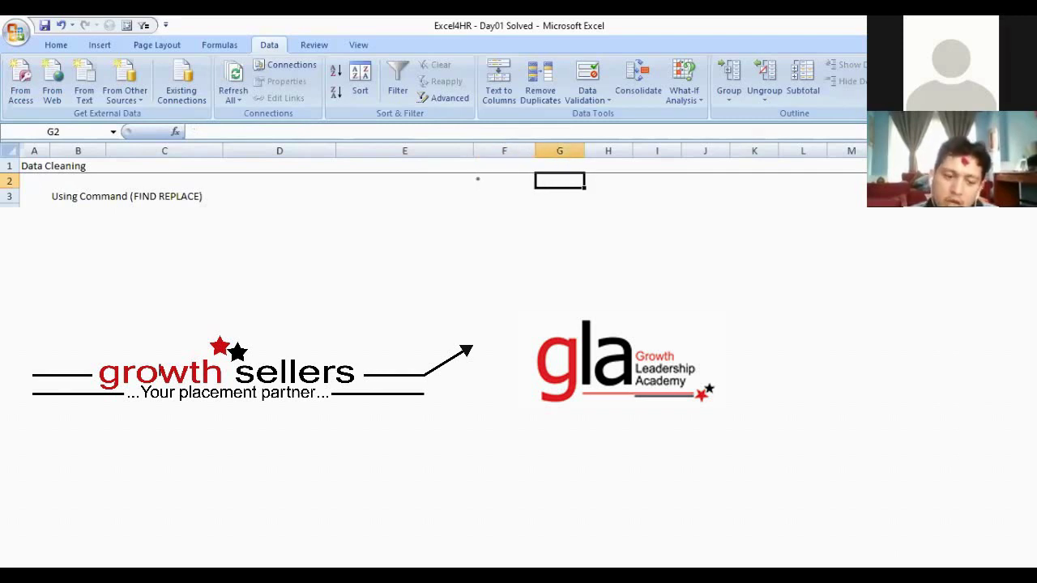
type("?")
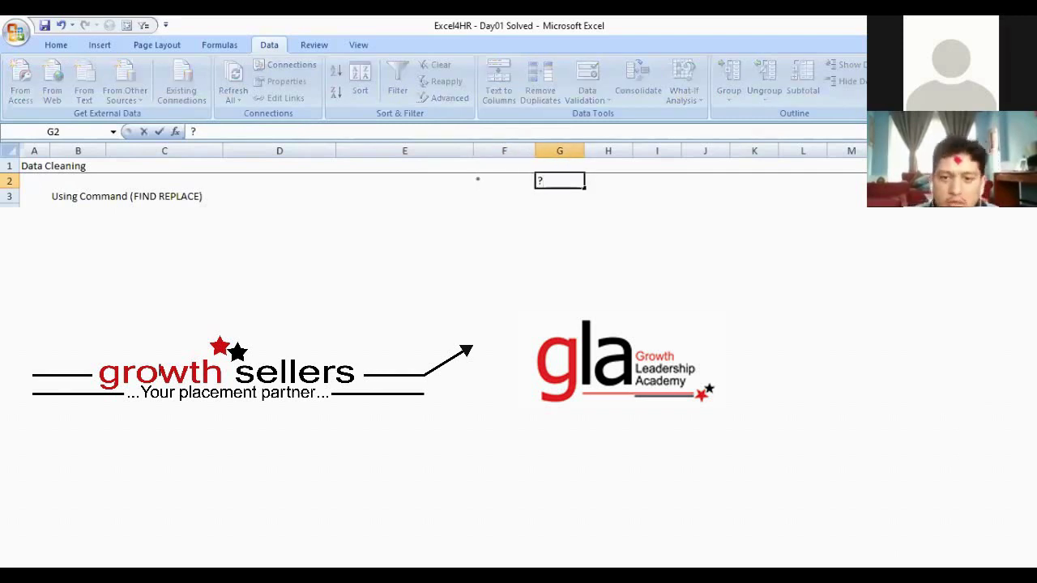
left_click(559, 381)
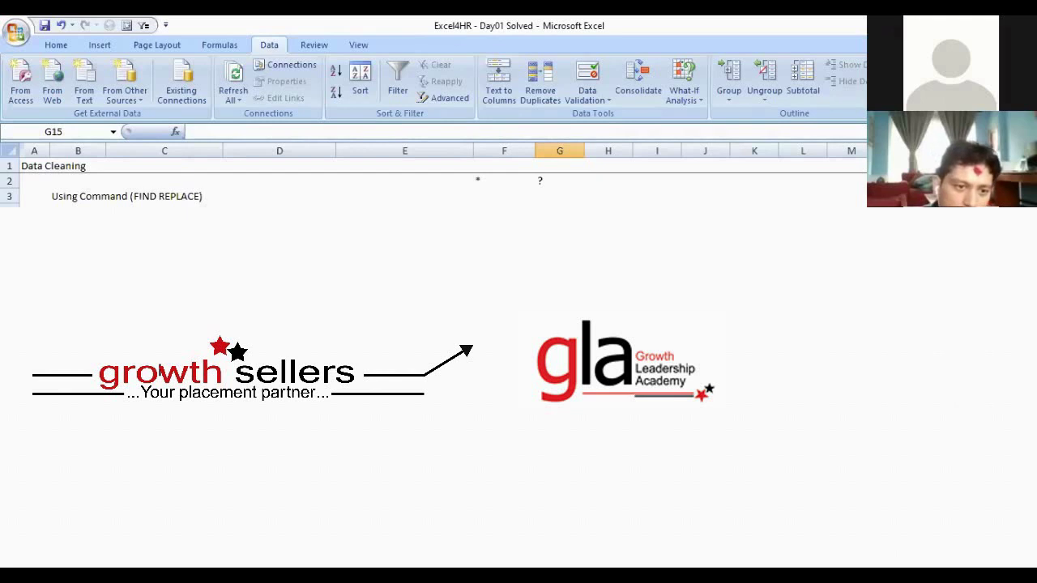
Type ORGANIZATION in D22 and a second spelling starting with O in D23
left_click(280, 489)
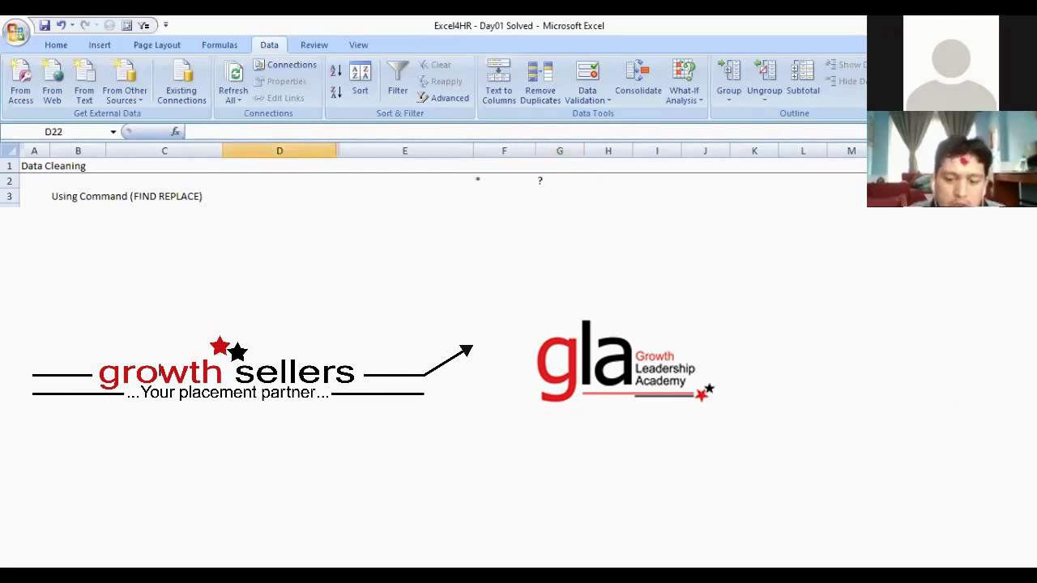
type("ORGAN")
key("BackSpace")
key("BackSpace")
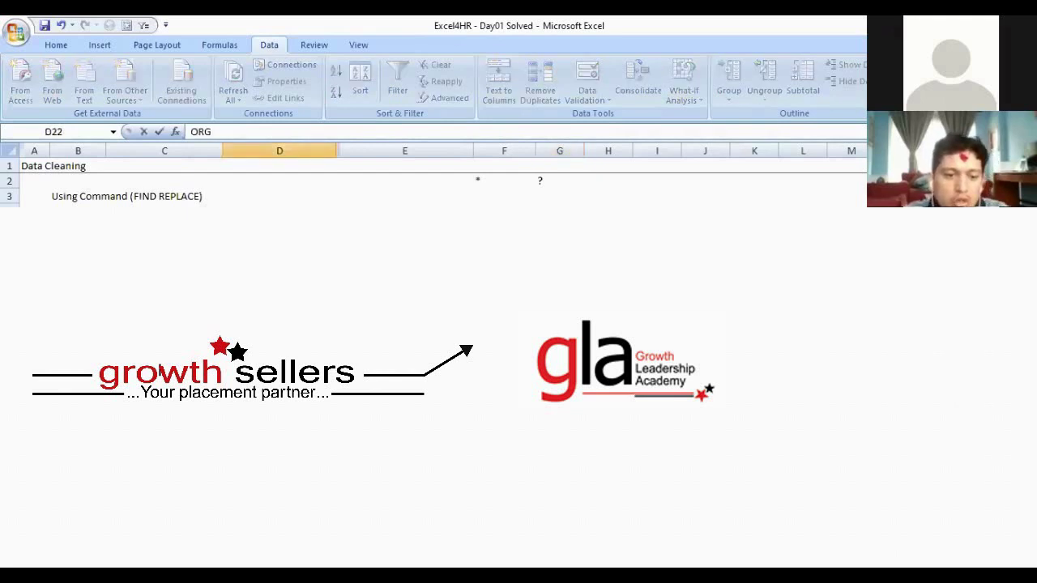
type("ANIZATION")
key("Return")
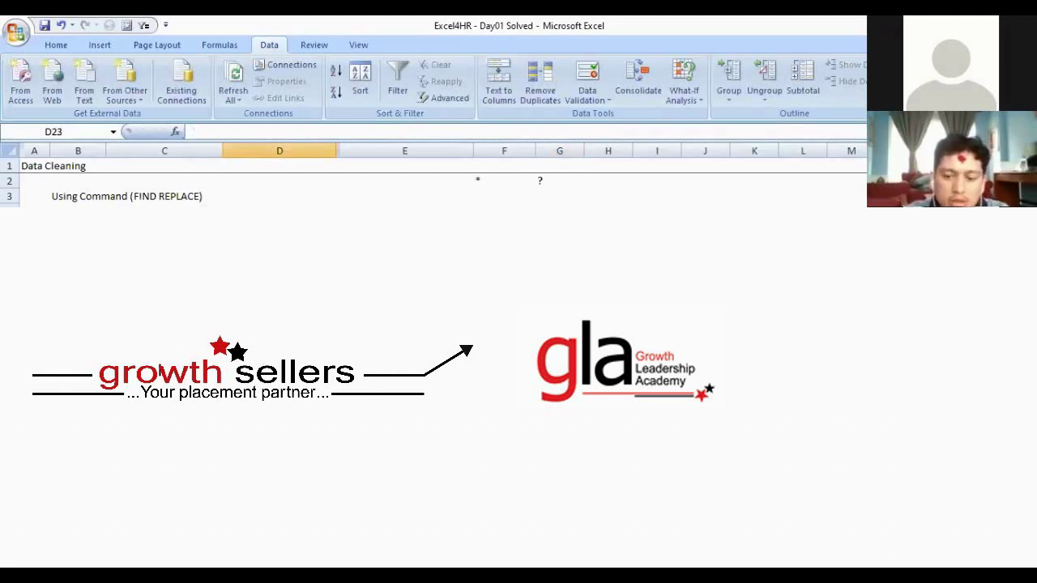
type("ORGANIZATION")
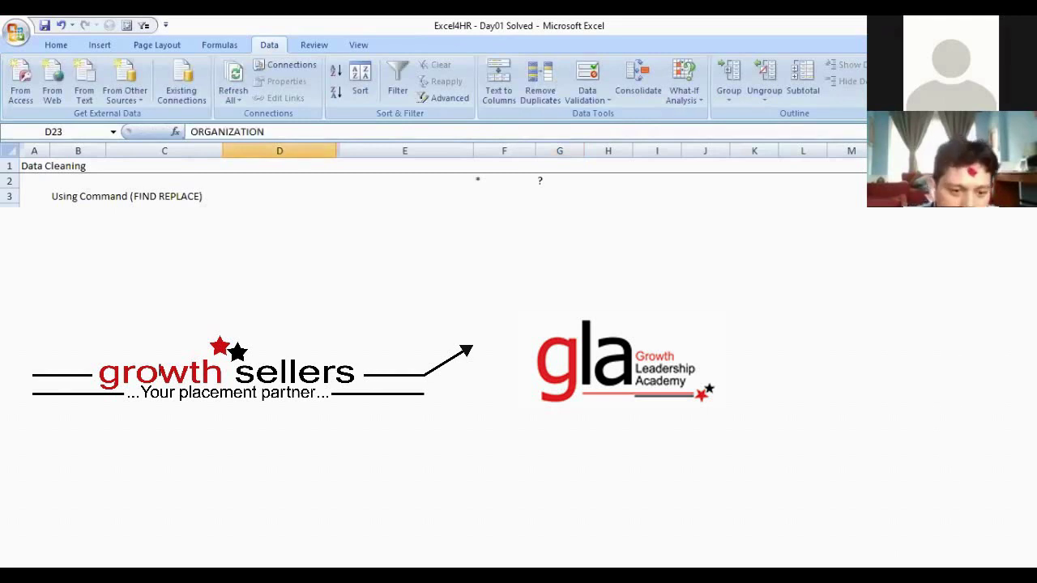
key("Delete")
type("O")
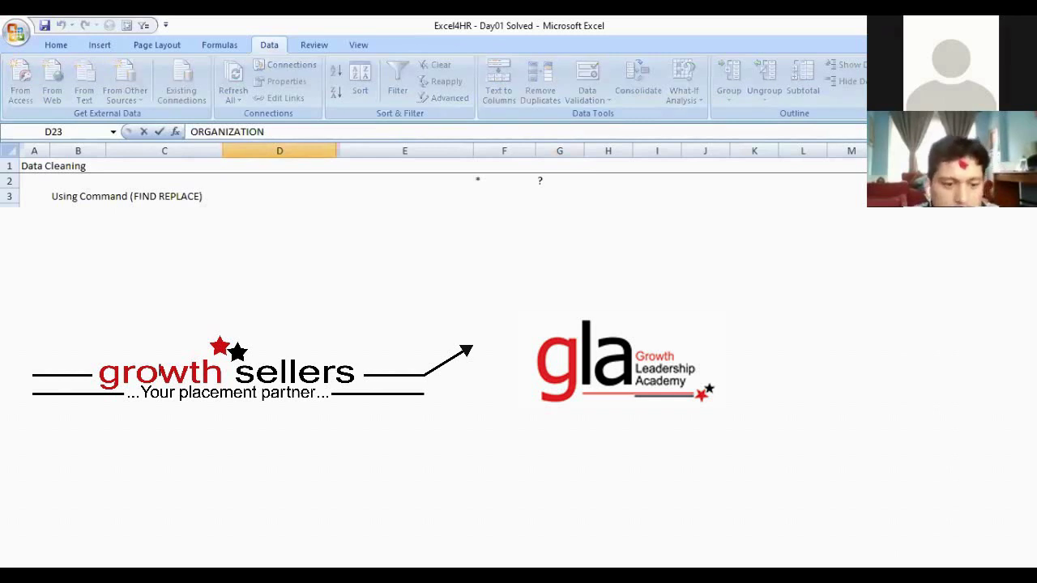
key("Return")
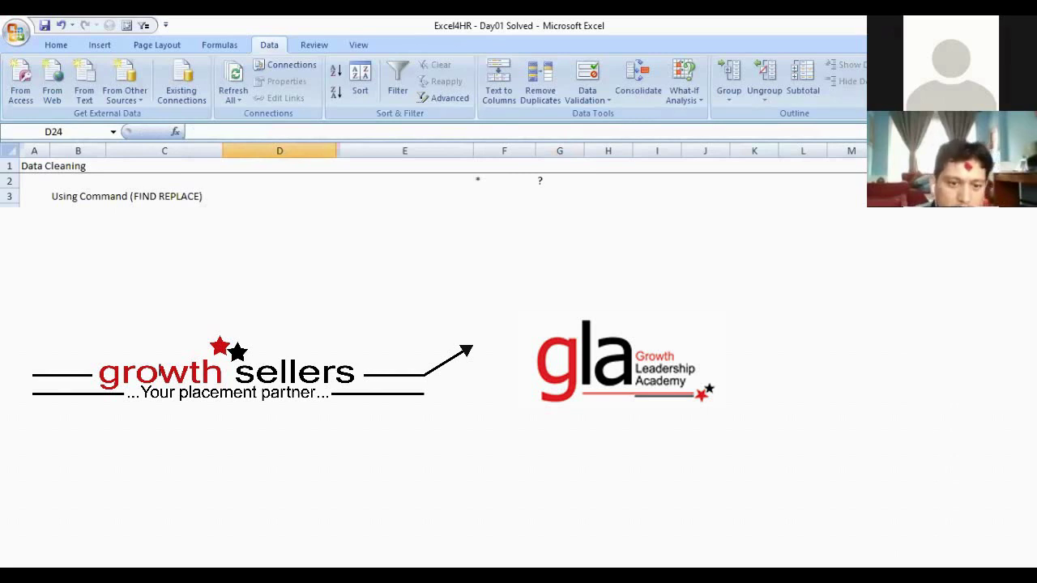
scroll(161, 371, "down", 1)
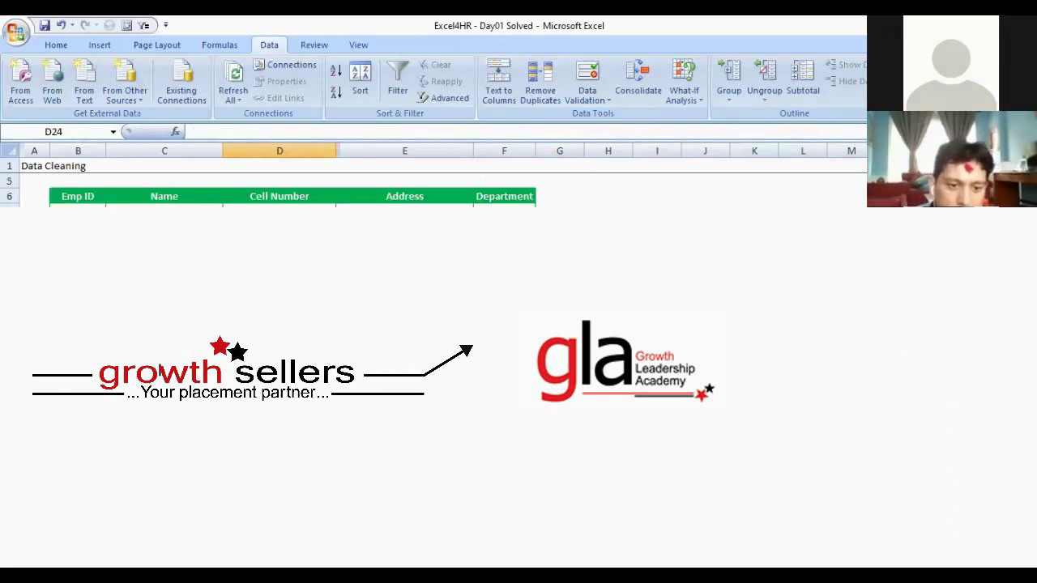
left_click_drag(123, 211, 405, 543)
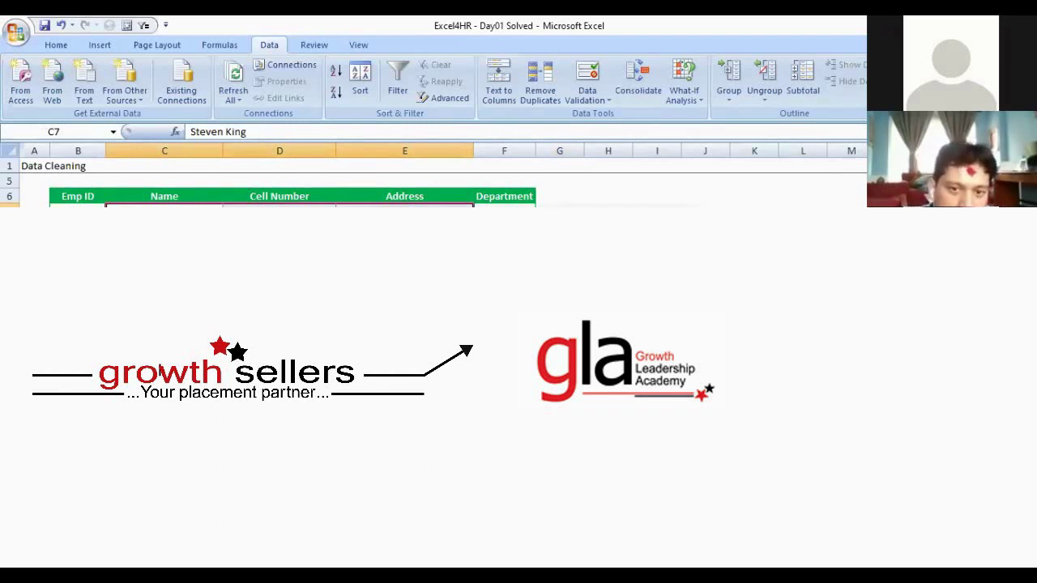
left_click(279, 448)
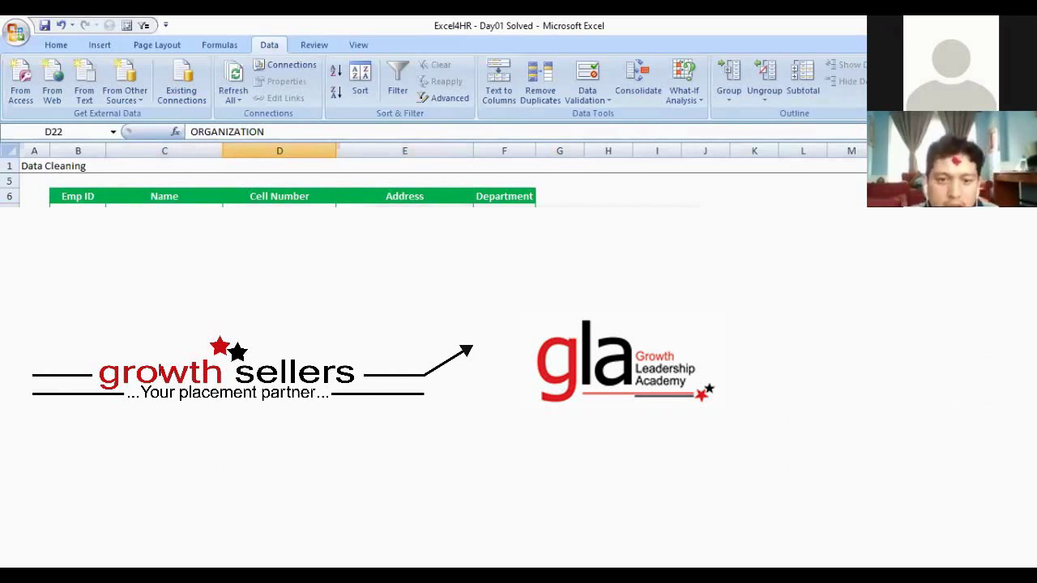
left_click(280, 464)
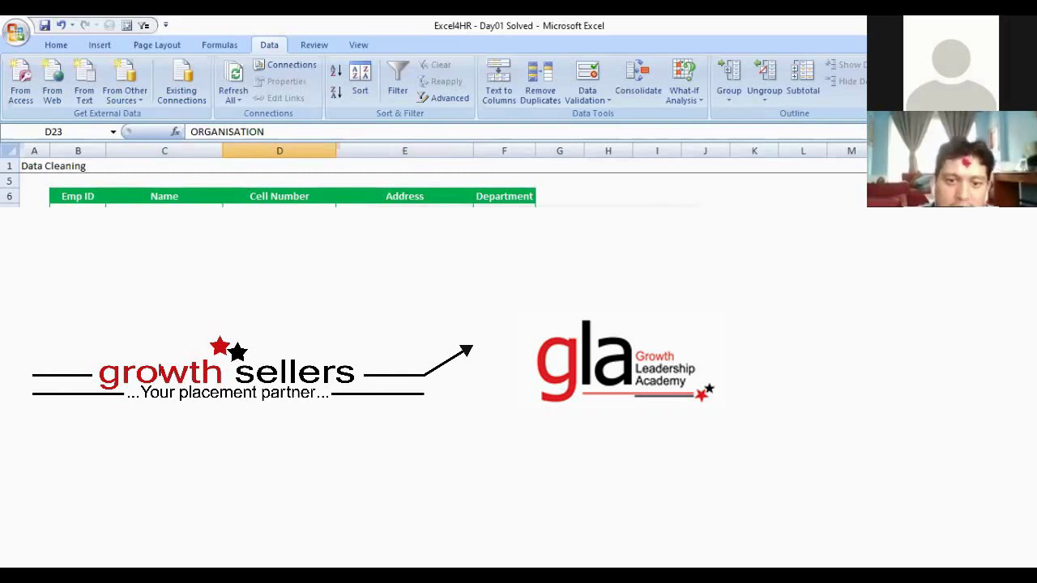
left_click(280, 454)
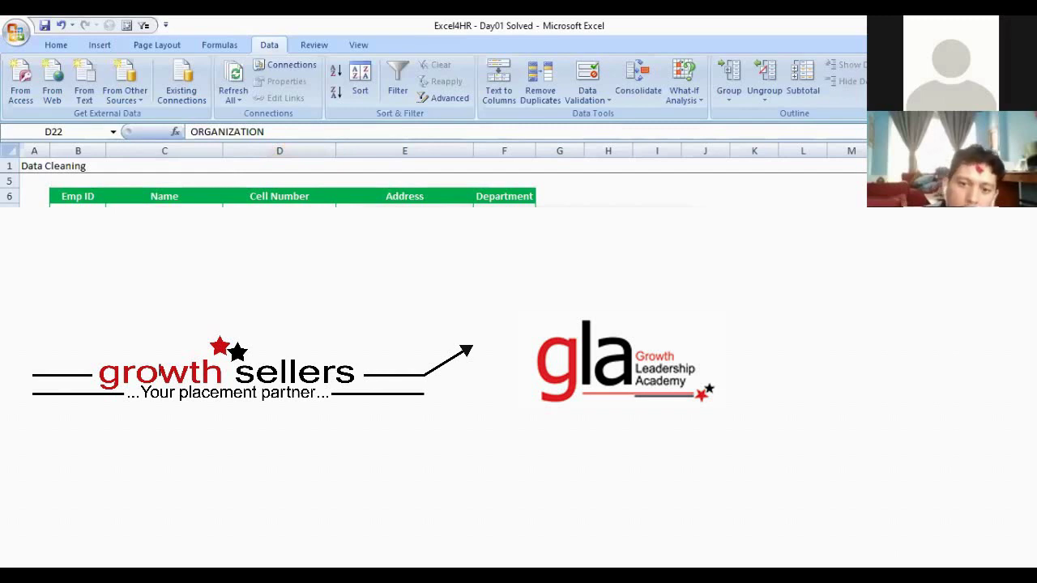
Select addresses E7:E10 and replace "*, " with nothing so E7 reads Kathmandu
scroll(478, 180, "up", 1)
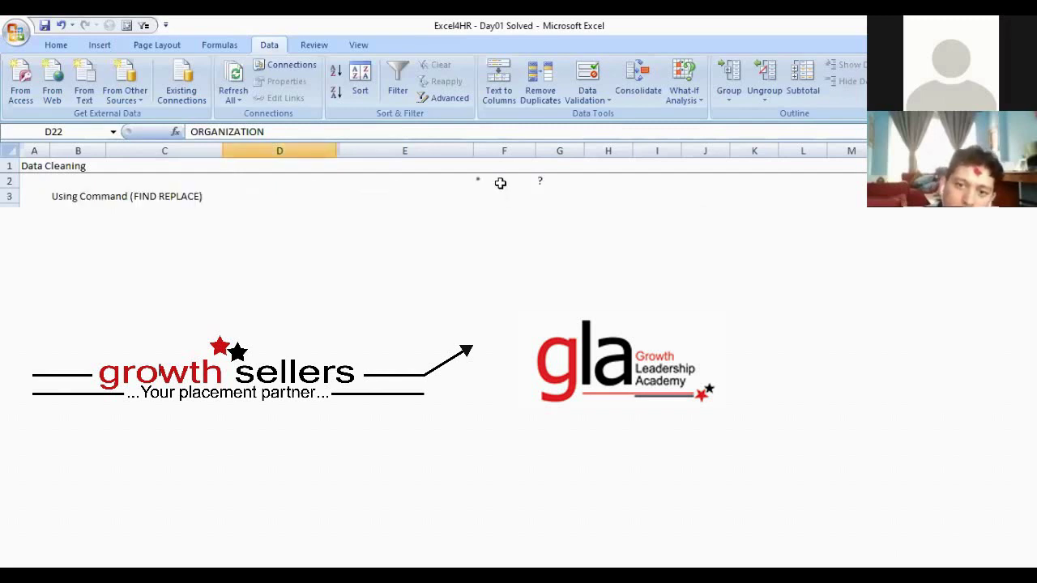
left_click(500, 181)
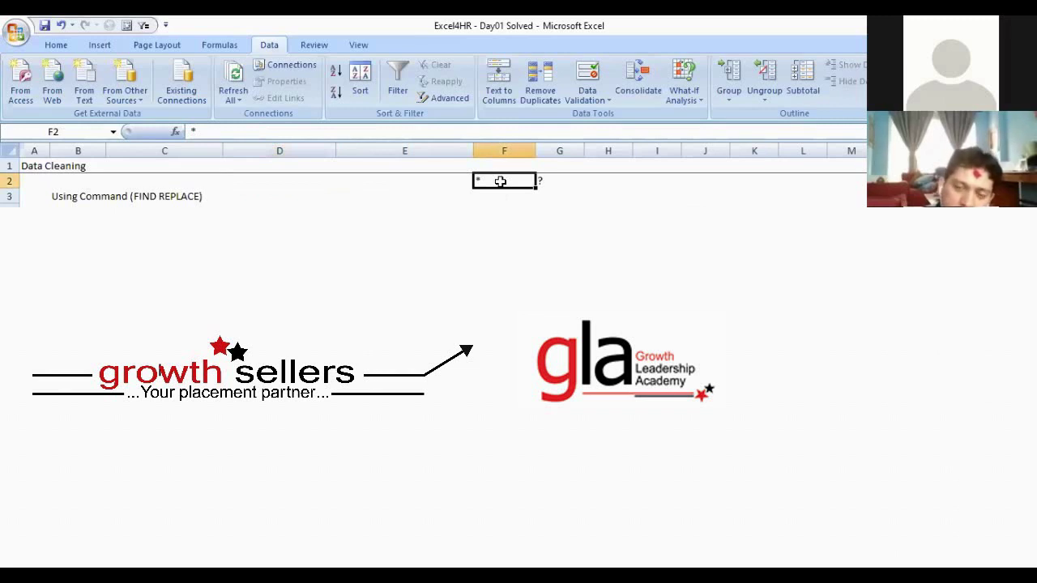
left_click(705, 273)
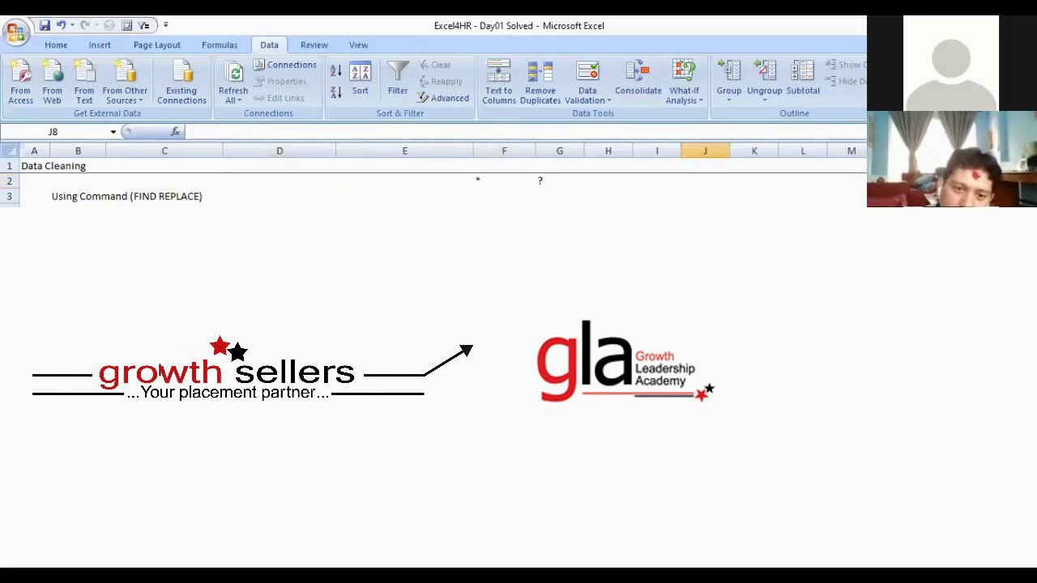
left_click(404, 257)
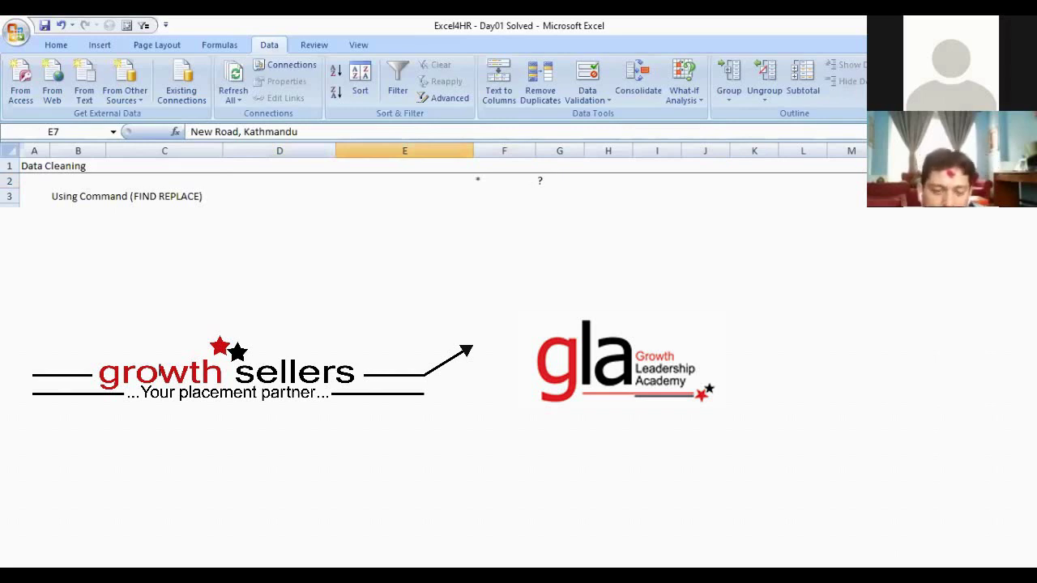
left_click(404, 273)
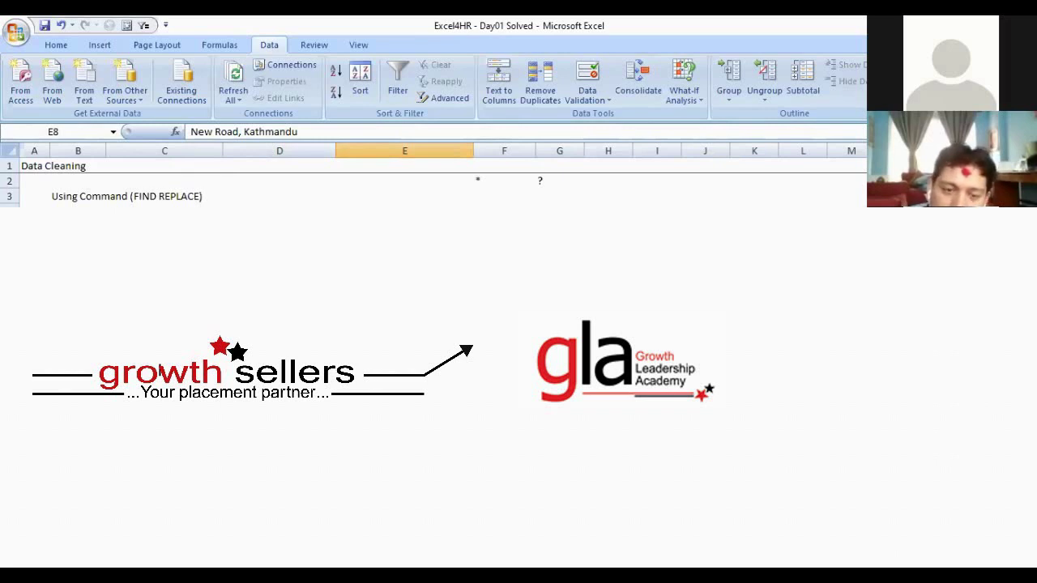
left_click_drag(405, 257, 406, 304)
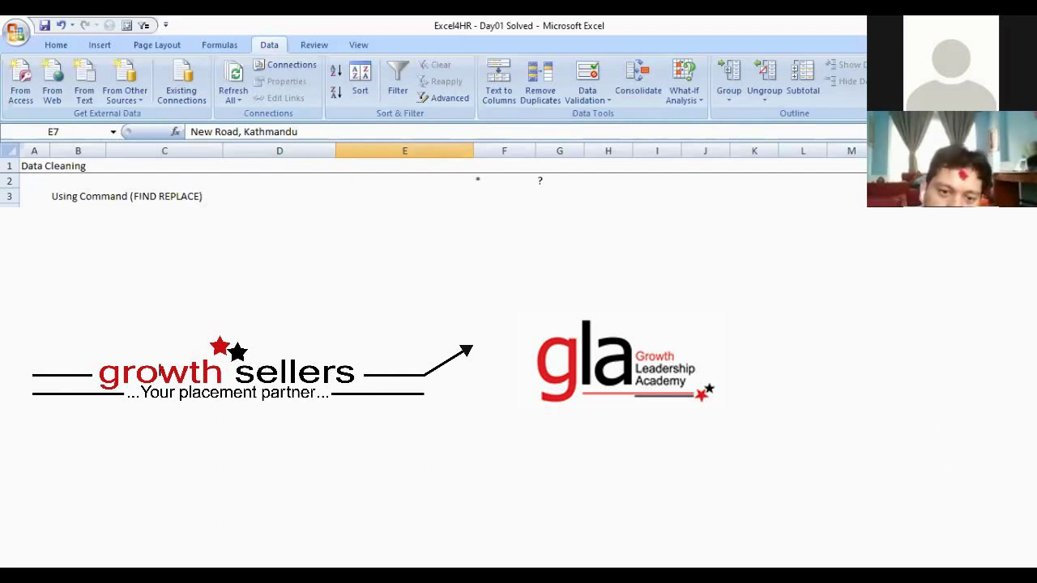
key("BackSpace")
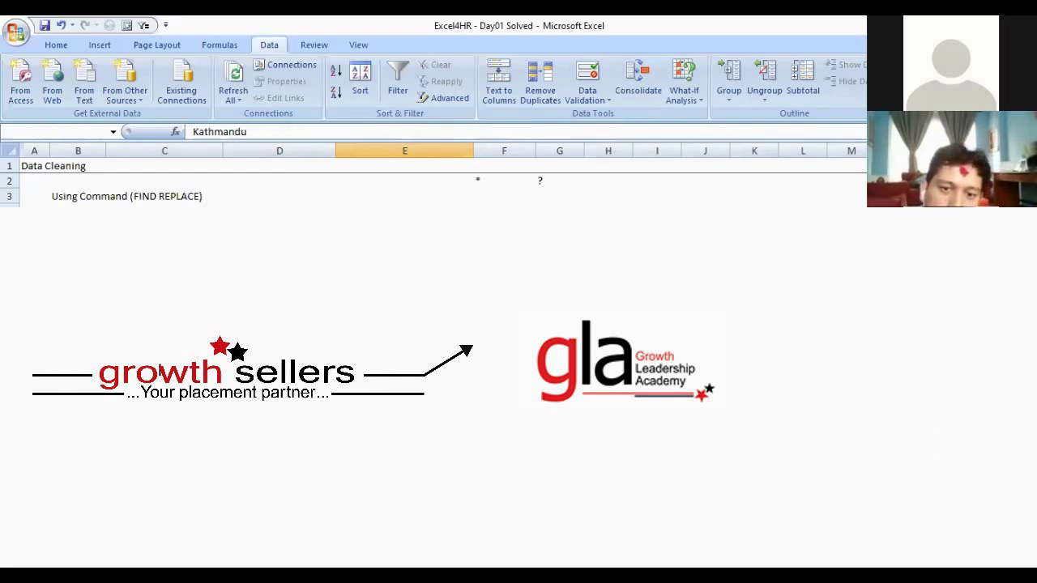
key("ctrl+Return")
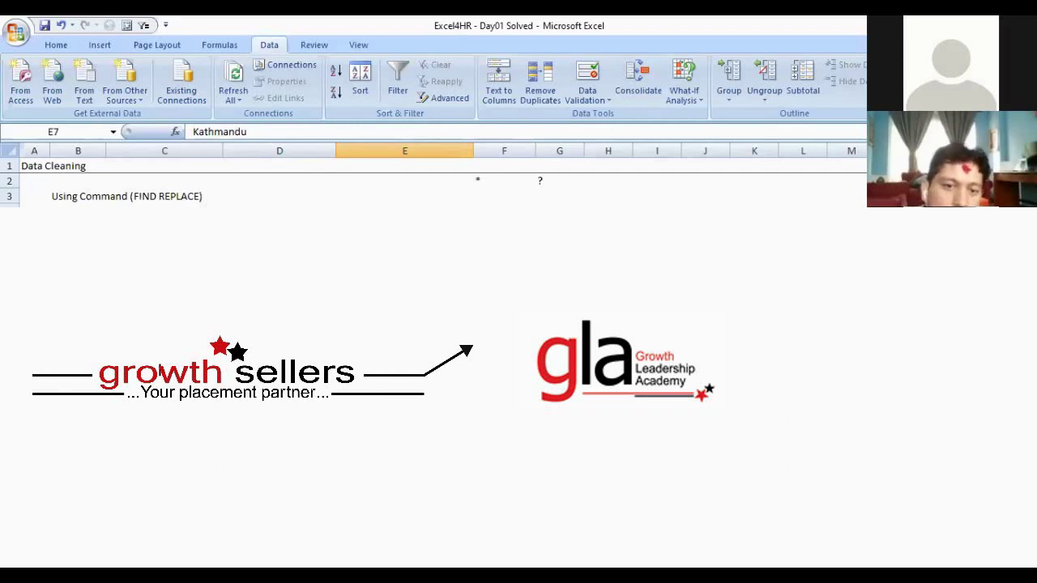
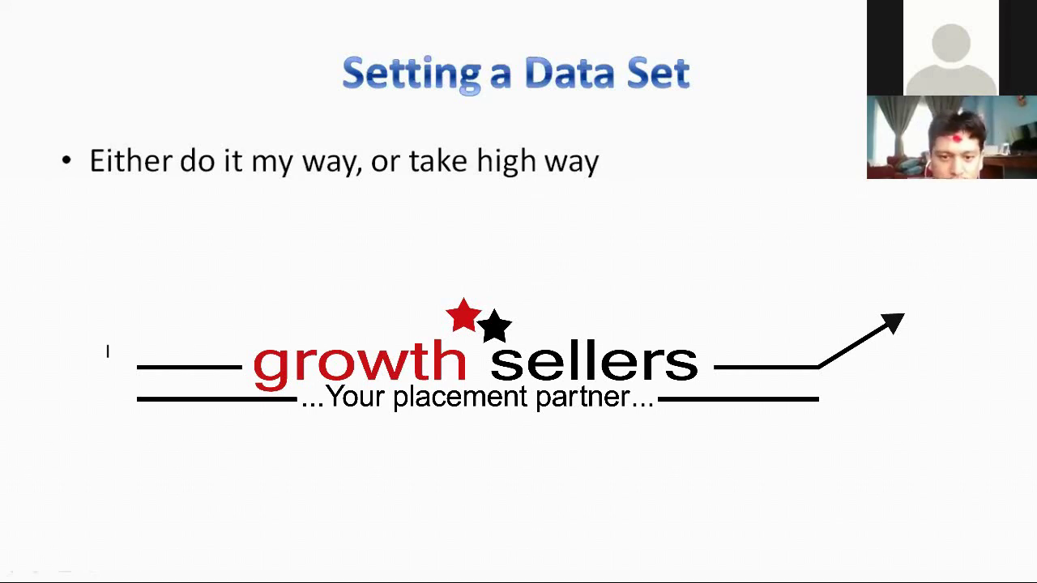
End the PowerPoint slide show with Esc
key("Escape")
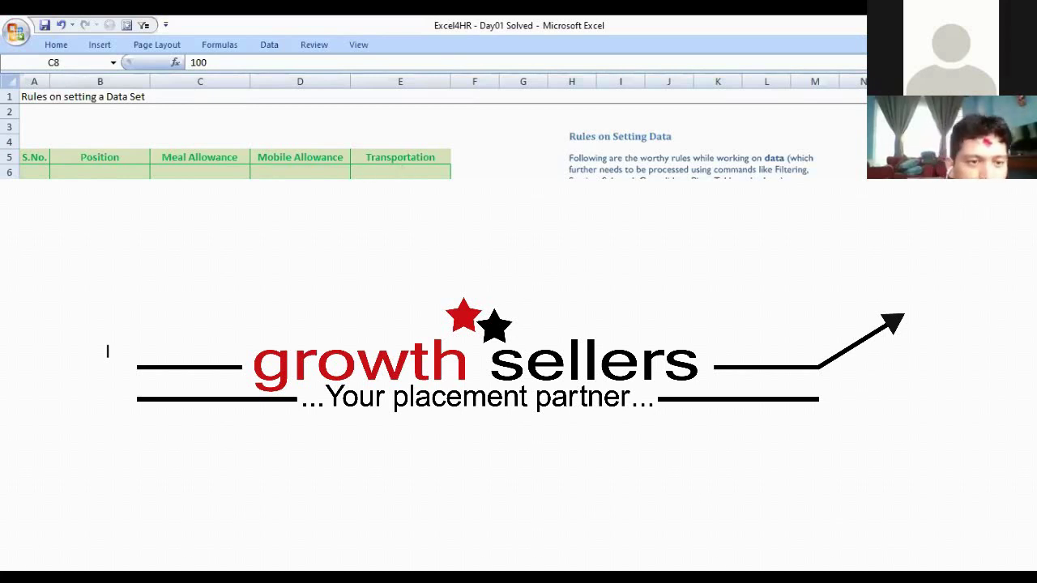
left_click_drag(33, 159, 401, 324)
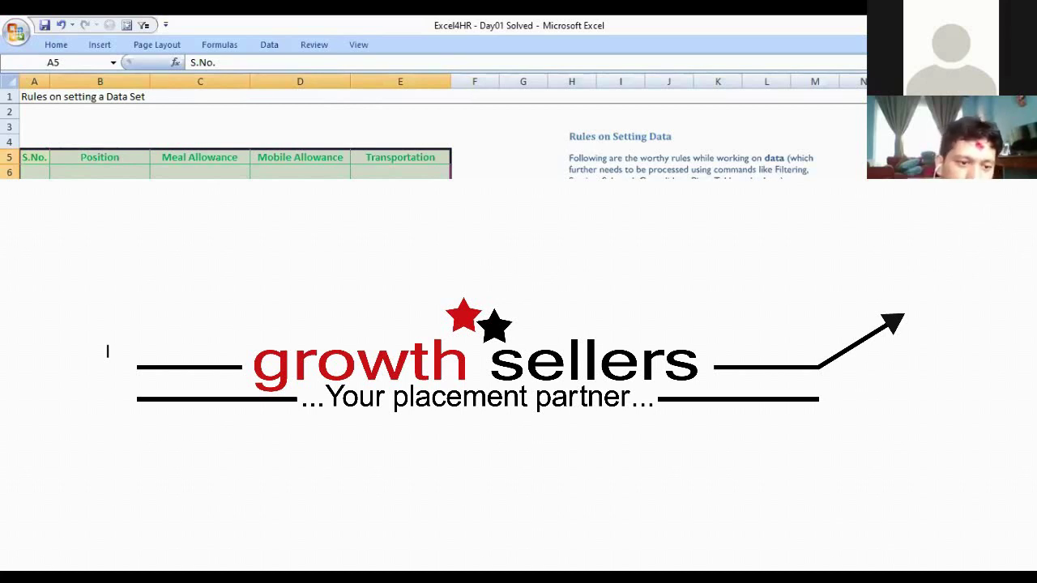
left_click(571, 429)
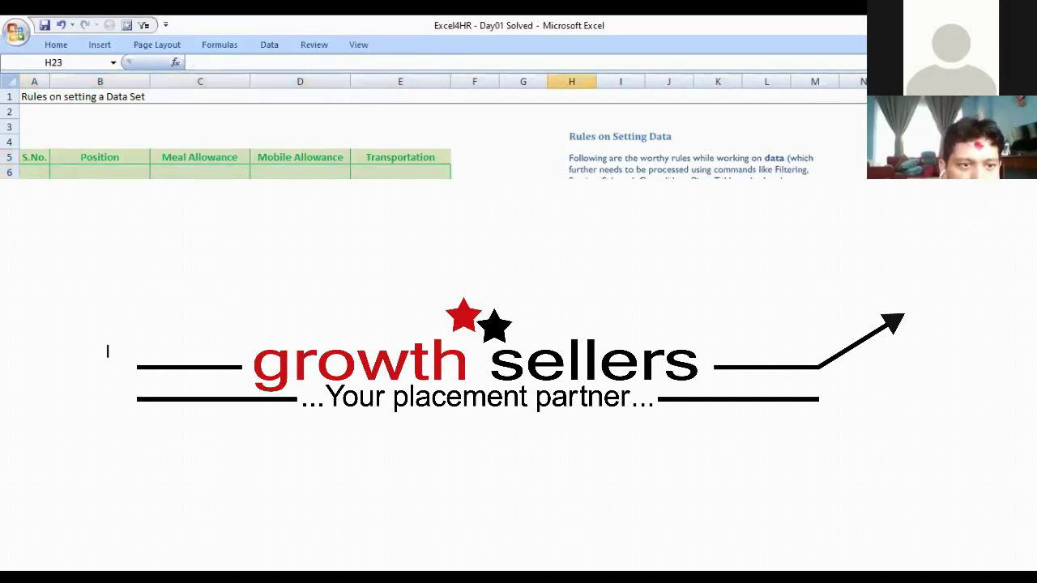
scroll(433, 141, "down", 5)
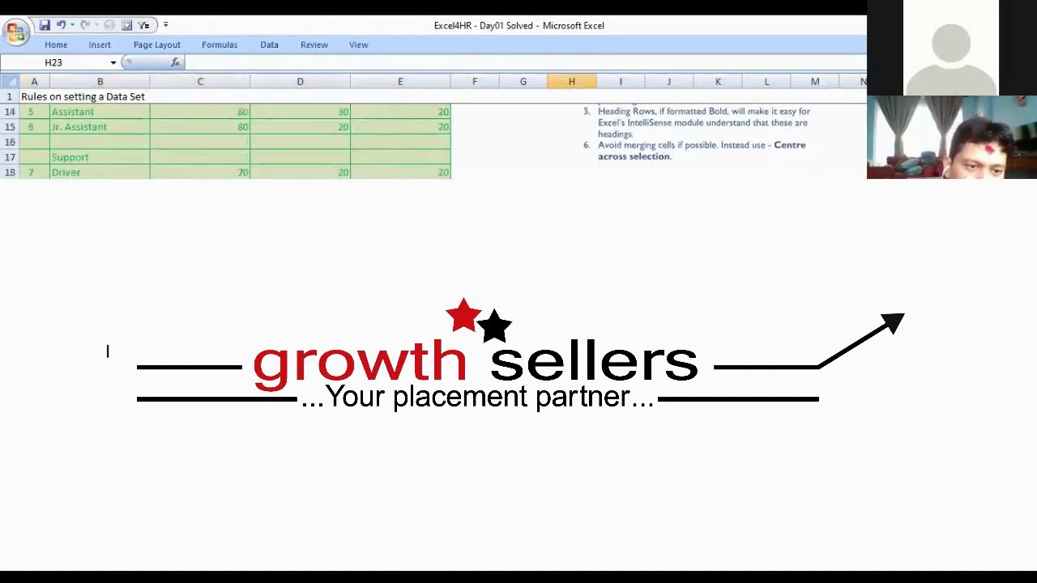
scroll(227, 141, "down", 1)
scroll(227, 142, "up", 5)
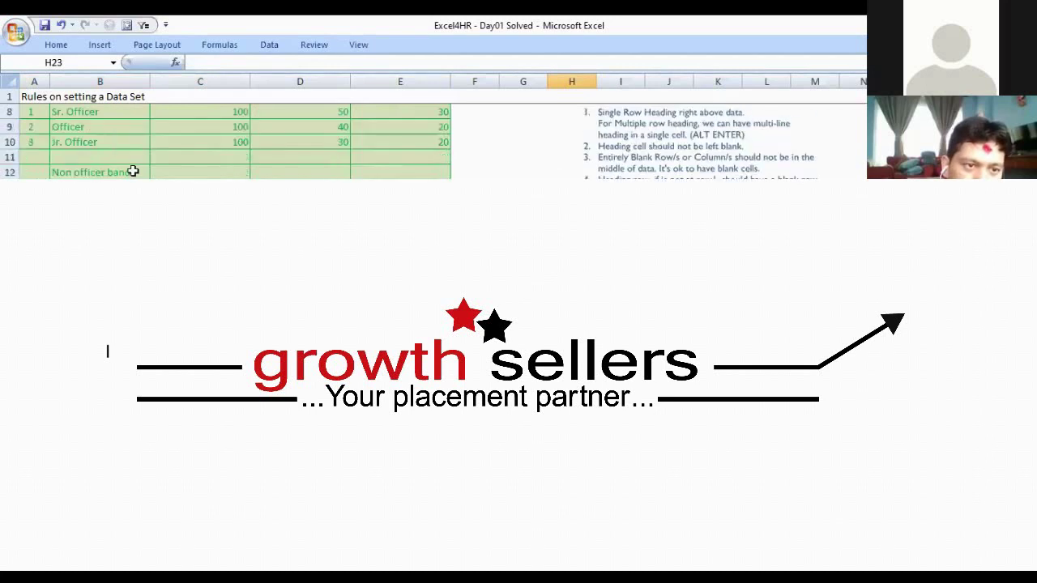
scroll(227, 142, "down", 3)
left_click(34, 309)
left_click_drag(34, 309, 400, 551)
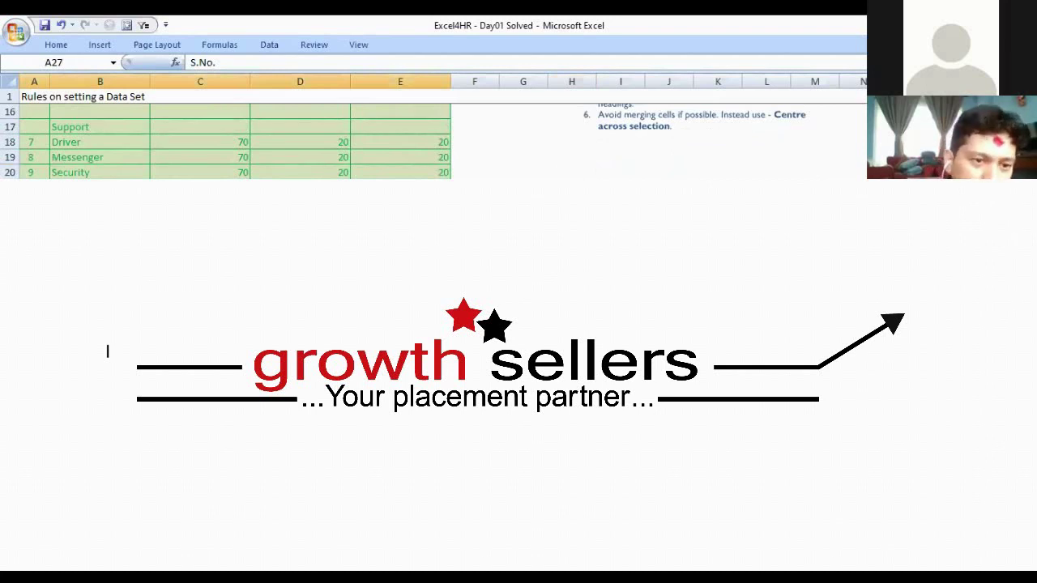
left_click(107, 351)
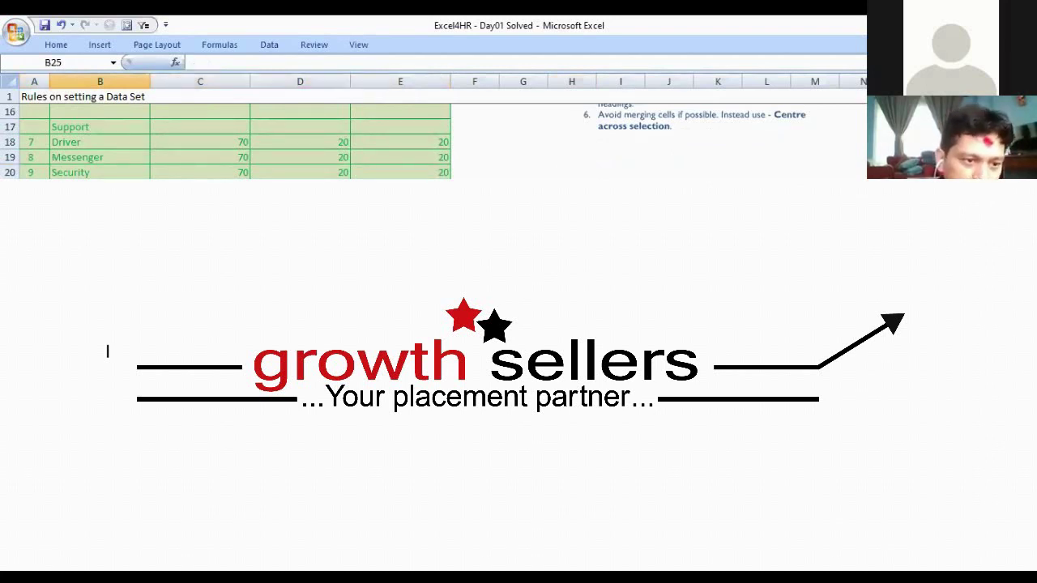
key("Down")
key("Left")
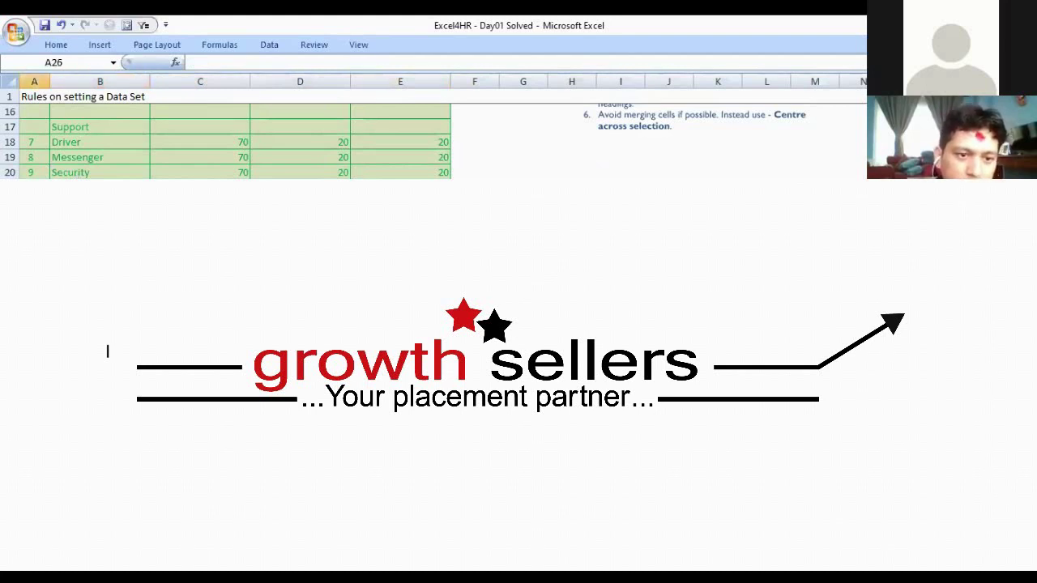
Enter the heading ALLOWANCE DETAIL in capitals in cell A25
type("a")
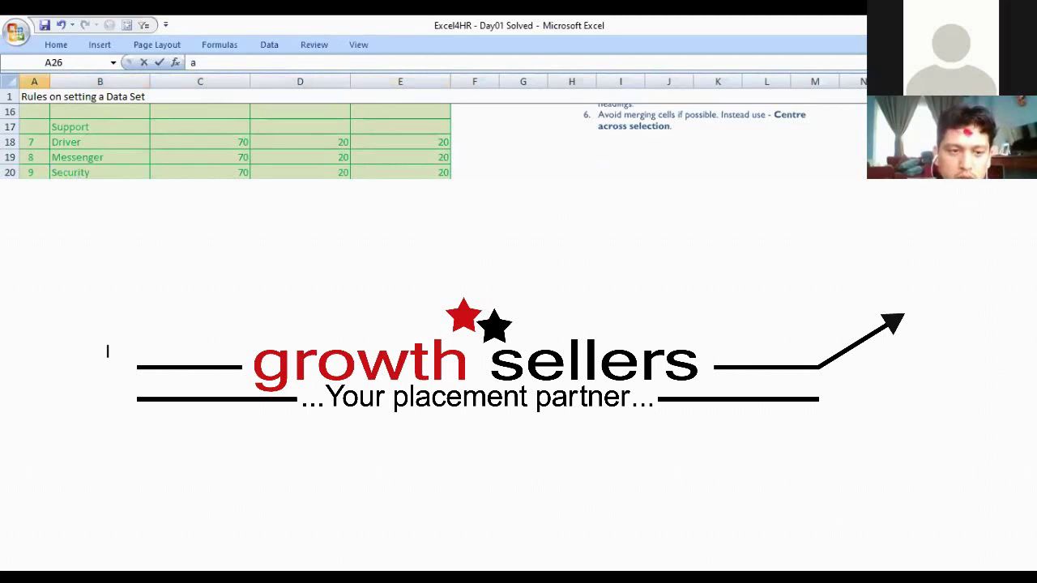
key("BackSpace")
type("ALLOWANCE")
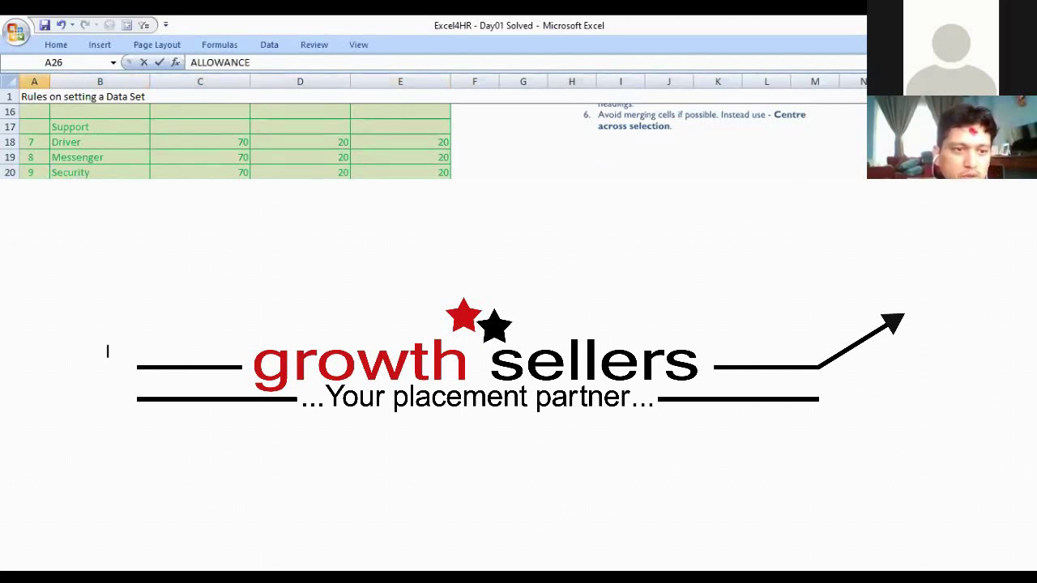
type(" DETAIL")
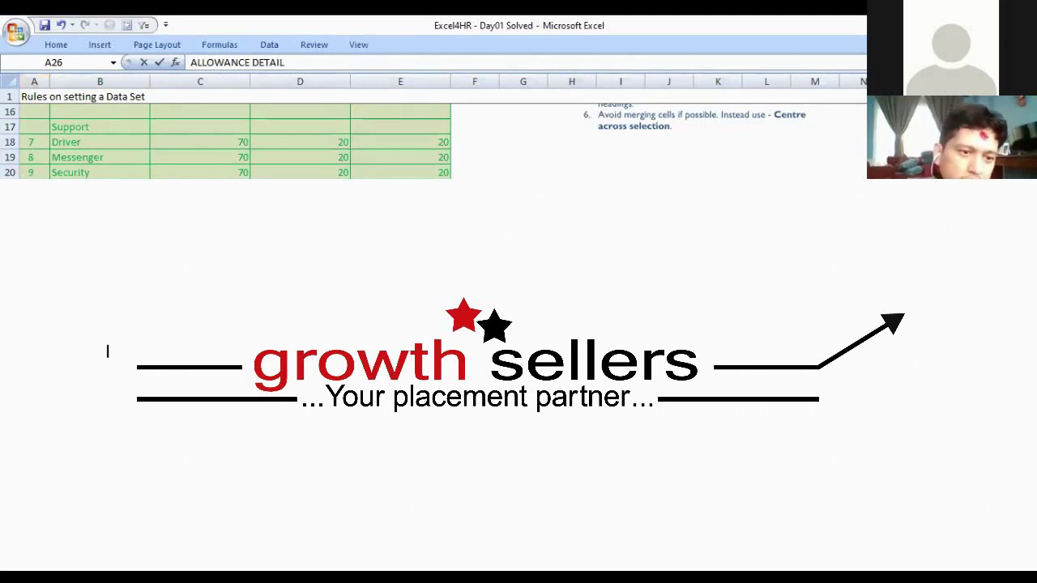
key("Return")
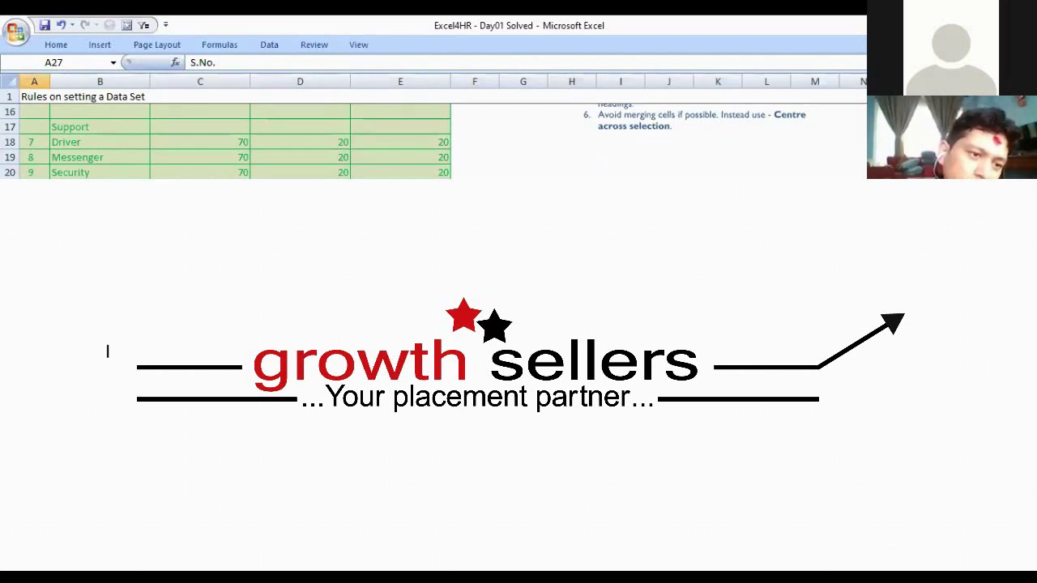
Move between heading cell A25 and the rows below to find the heading row
left_click(10, 264)
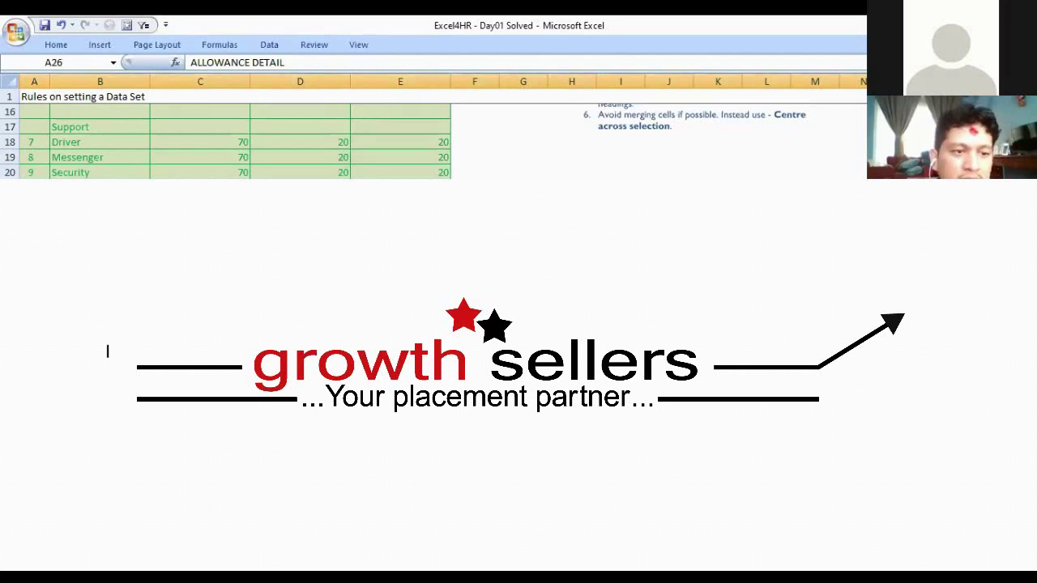
key("Down")
left_click_drag(34, 264, 400, 264)
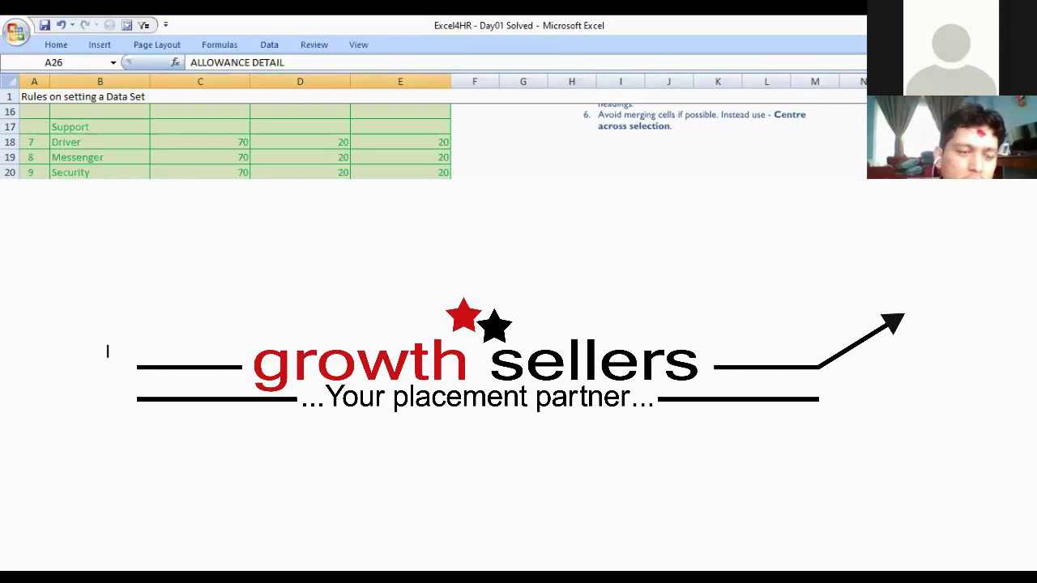
key("Up")
key("Up")
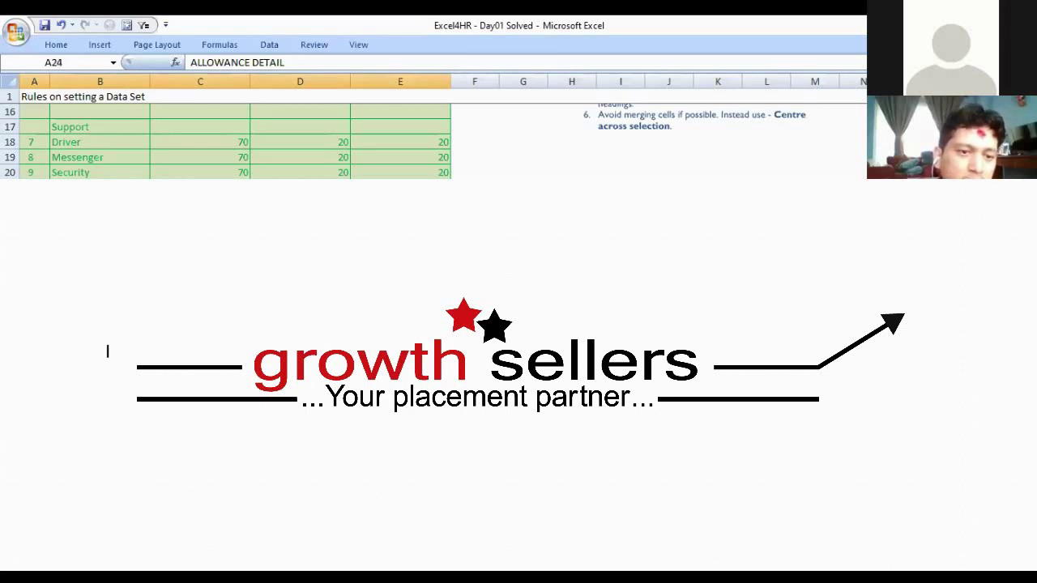
key("Down")
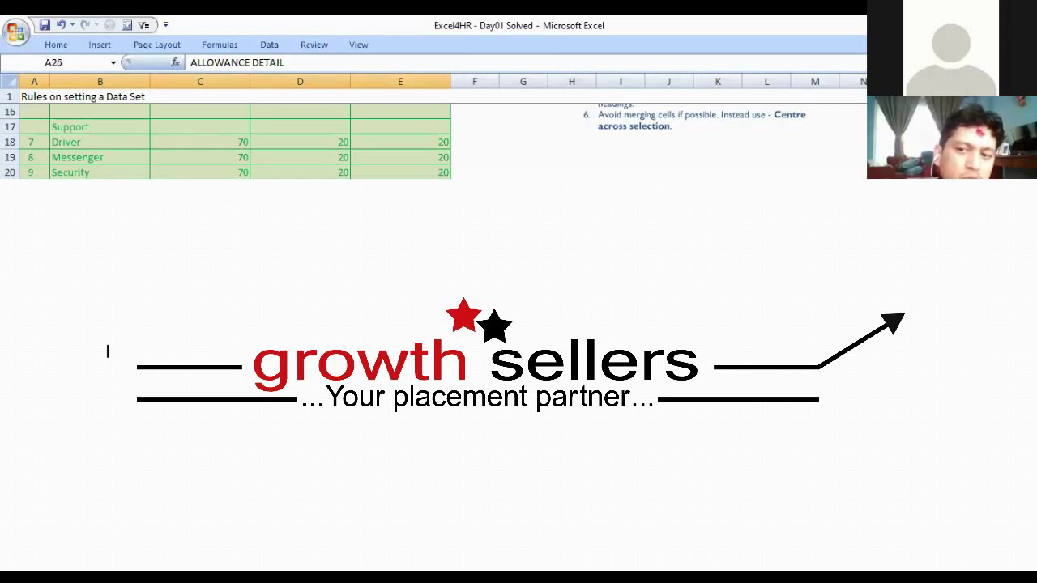
key("Down")
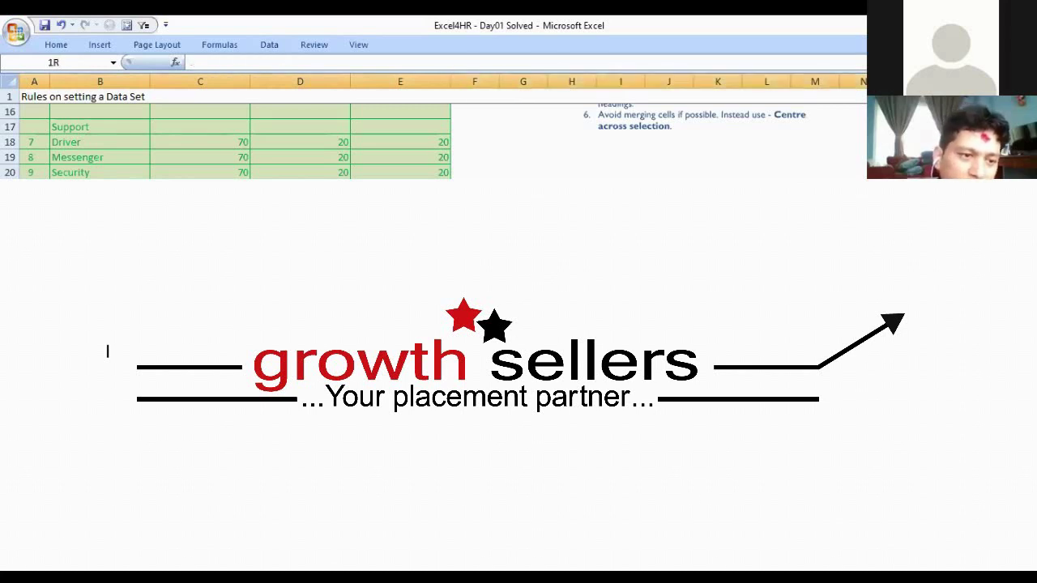
key("Up")
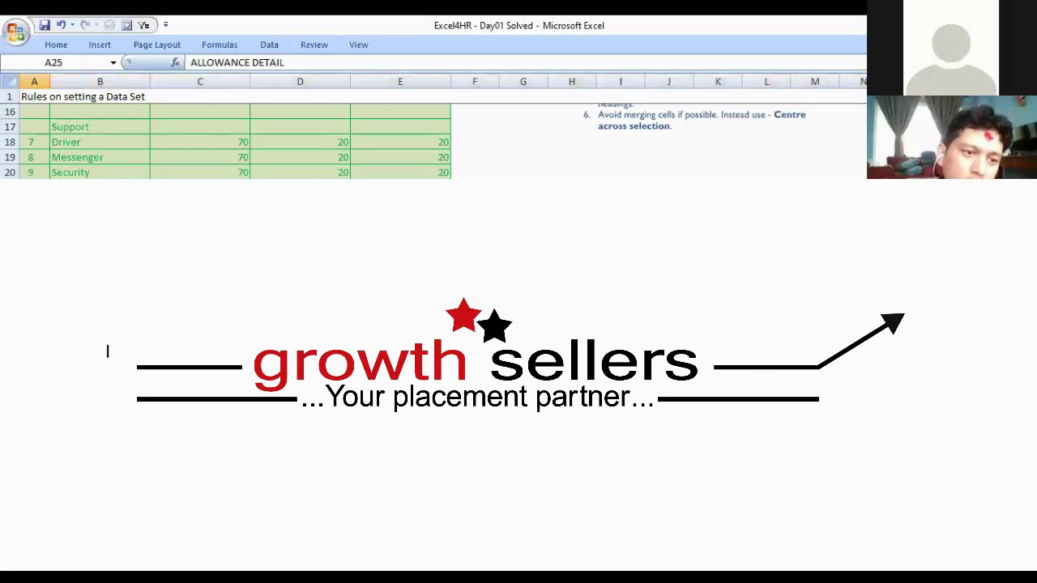
key("Down")
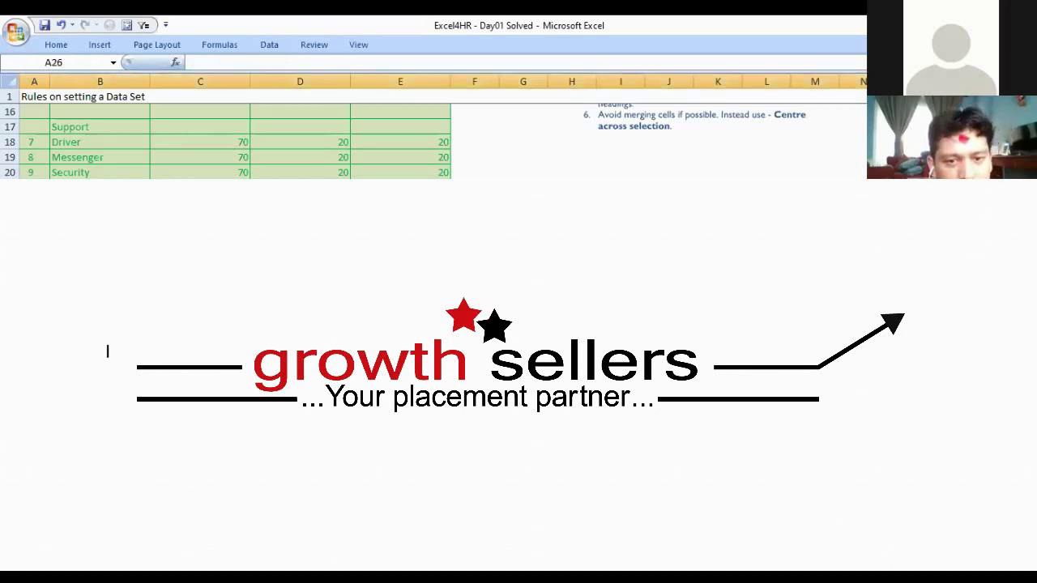
Select the ALLOWANCE DETAIL heading cell across columns A to E
key("shift+Down")
key("shift+Right")
key("shift+Right")
key("shift+Right")
key("shift+Right")
key("Down")
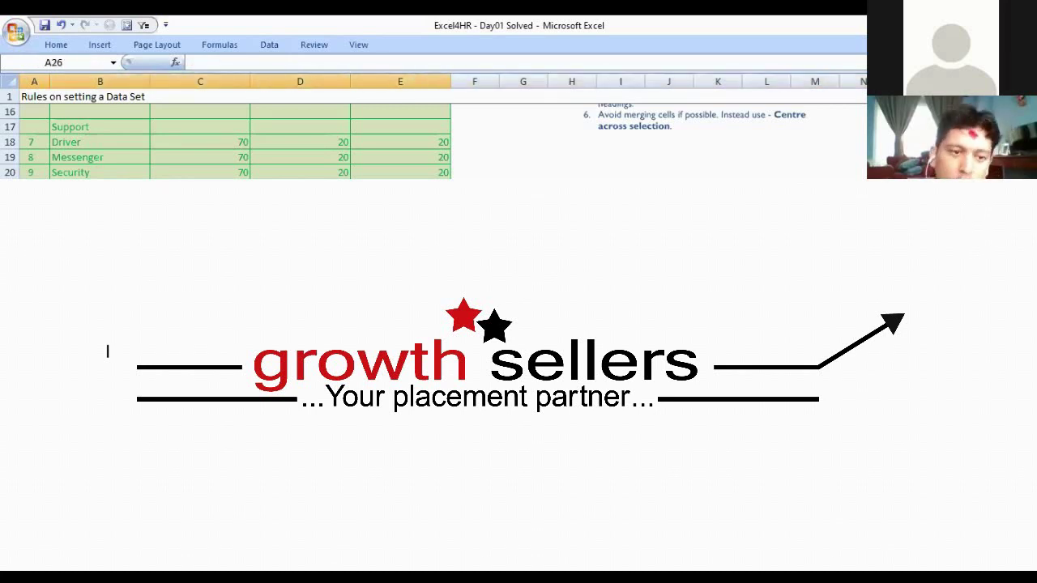
key("Down")
key("Down")
key("Down")
key("Right")
key("Right")
key("Right")
left_click_drag(34, 250, 401, 265)
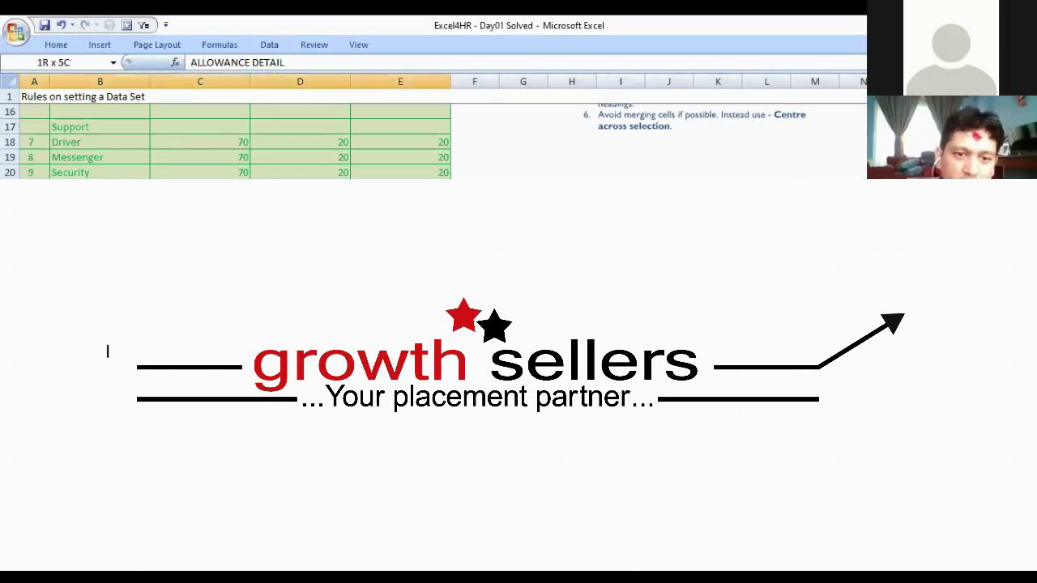
Go back to the ALLOWANCE DETAIL heading in A25 with the Home ribbon commands visible
left_click(52, 45)
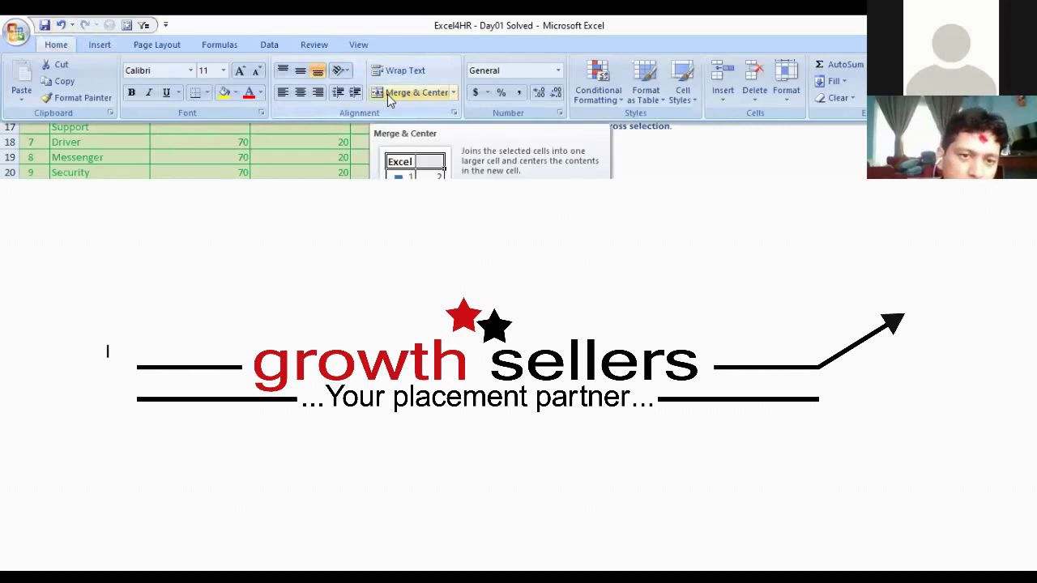
left_click(387, 94)
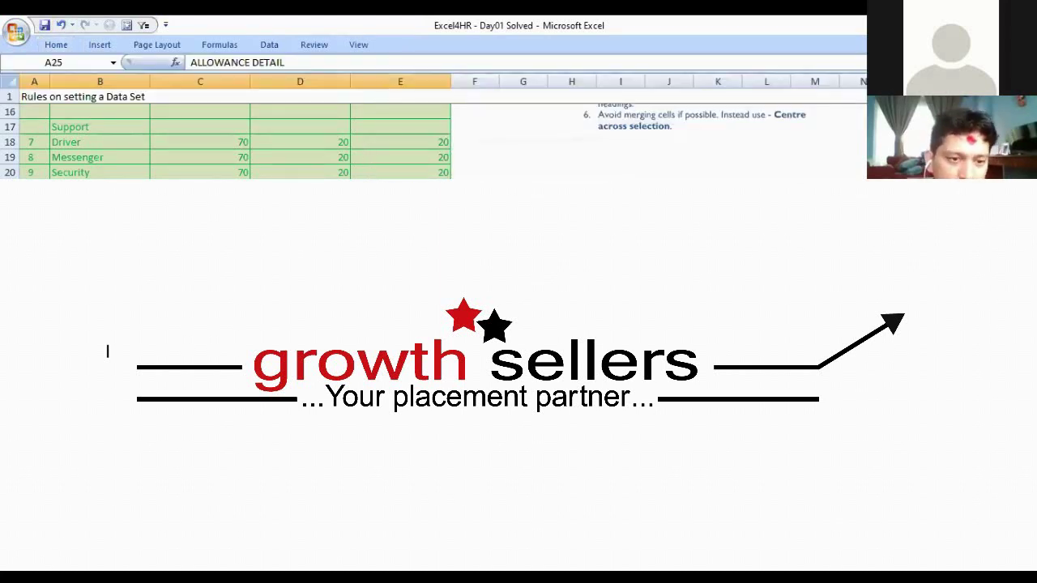
left_click(107, 351)
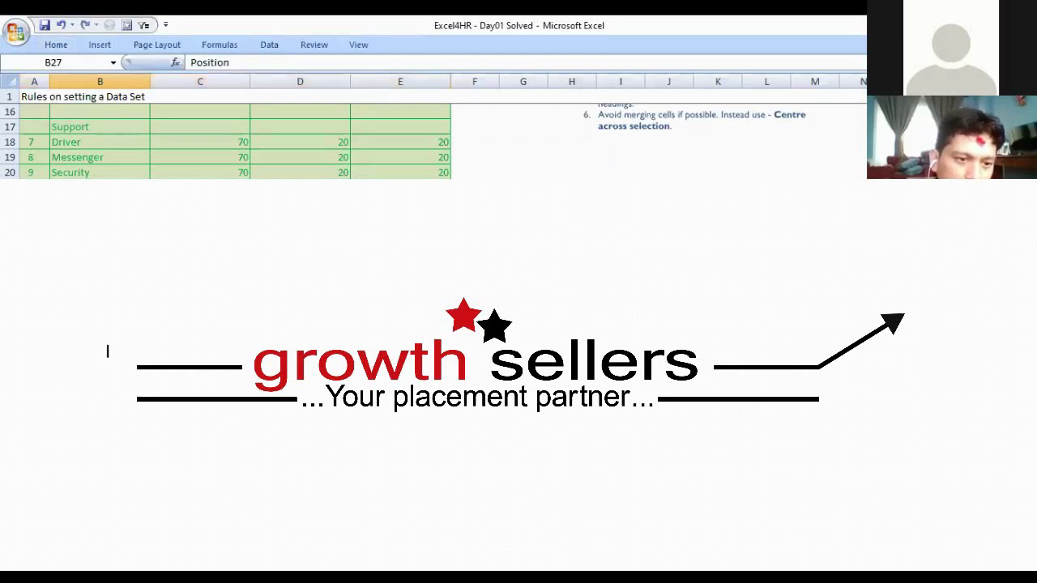
left_click(107, 351)
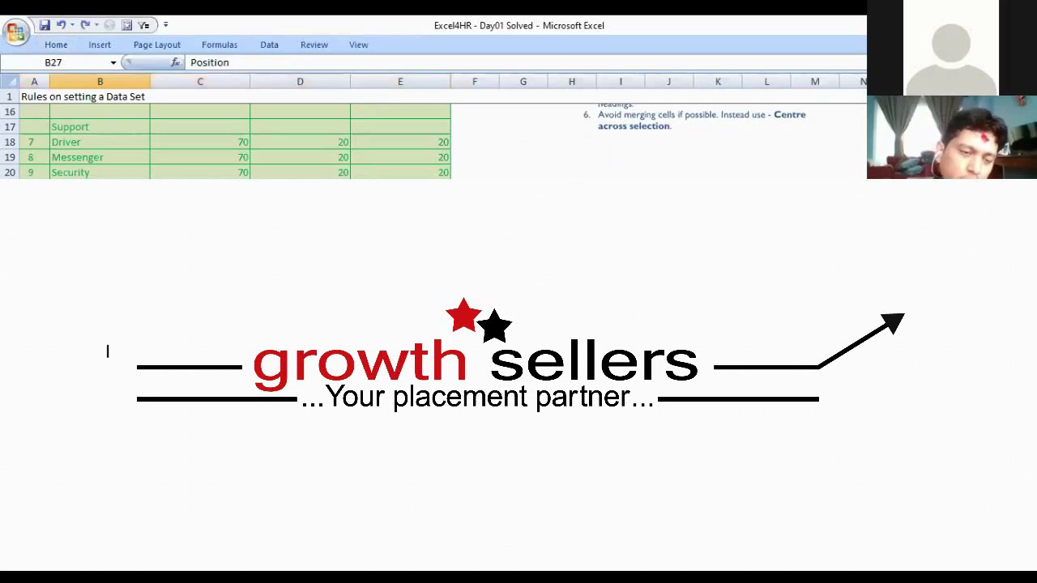
key("Up")
key("Up")
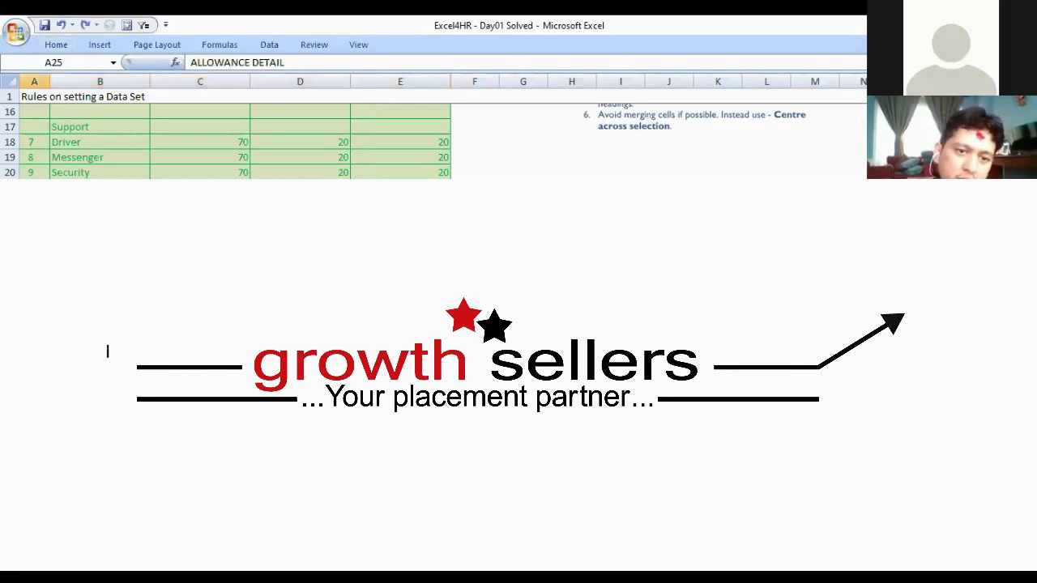
left_click(60, 47)
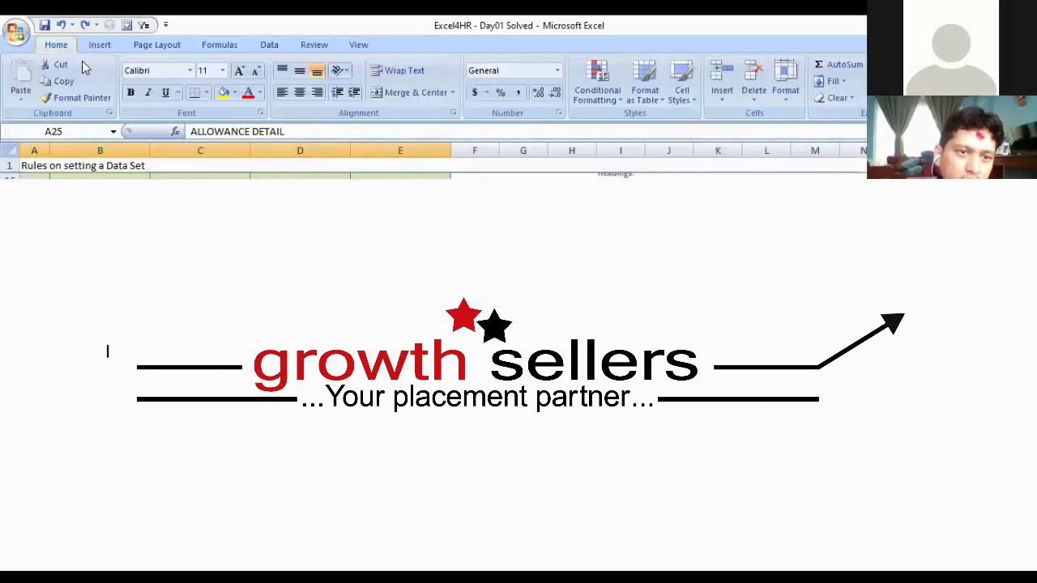
left_click(454, 114)
left_click_drag(456, 115, 486, 111)
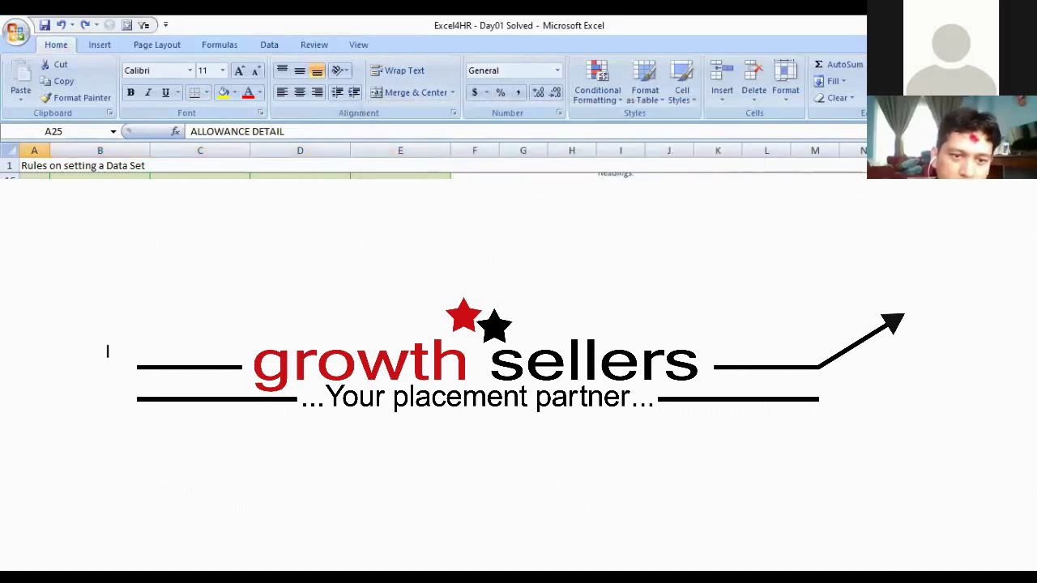
key("shift+Right")
key("shift+Right")
key("shift+Right")
key("shift+Right")
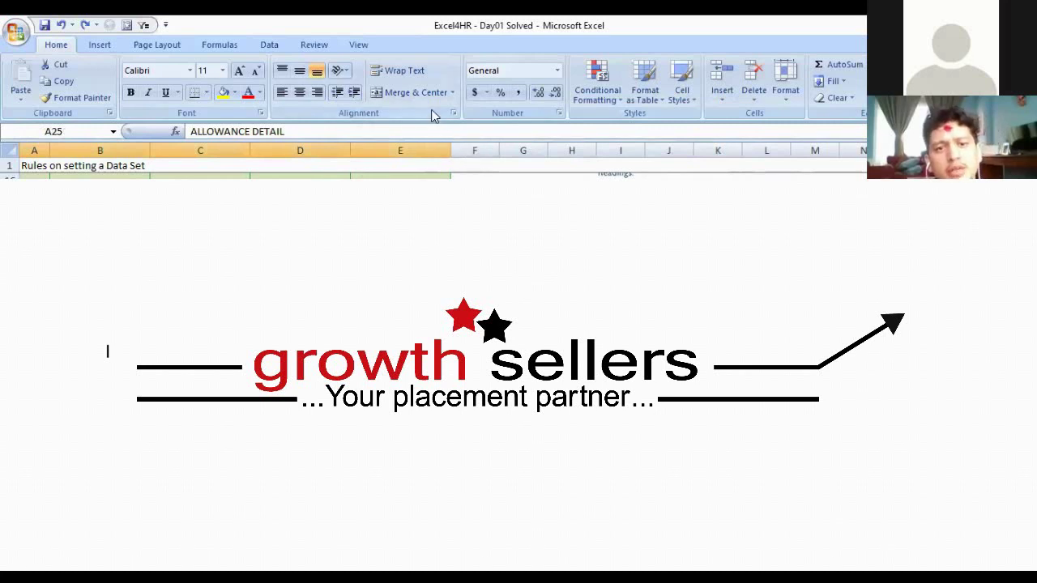
left_click(453, 113)
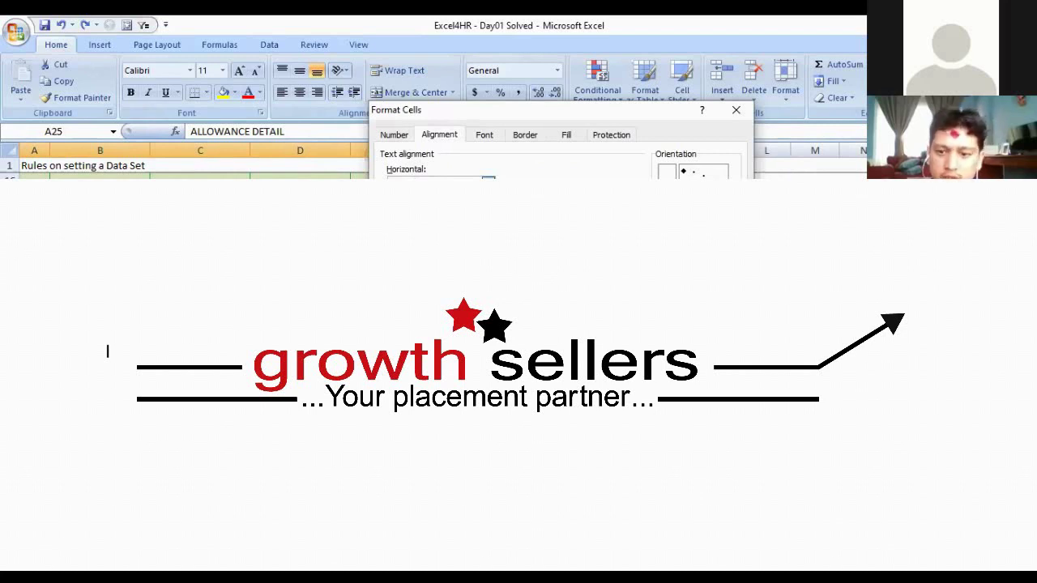
left_click(107, 351)
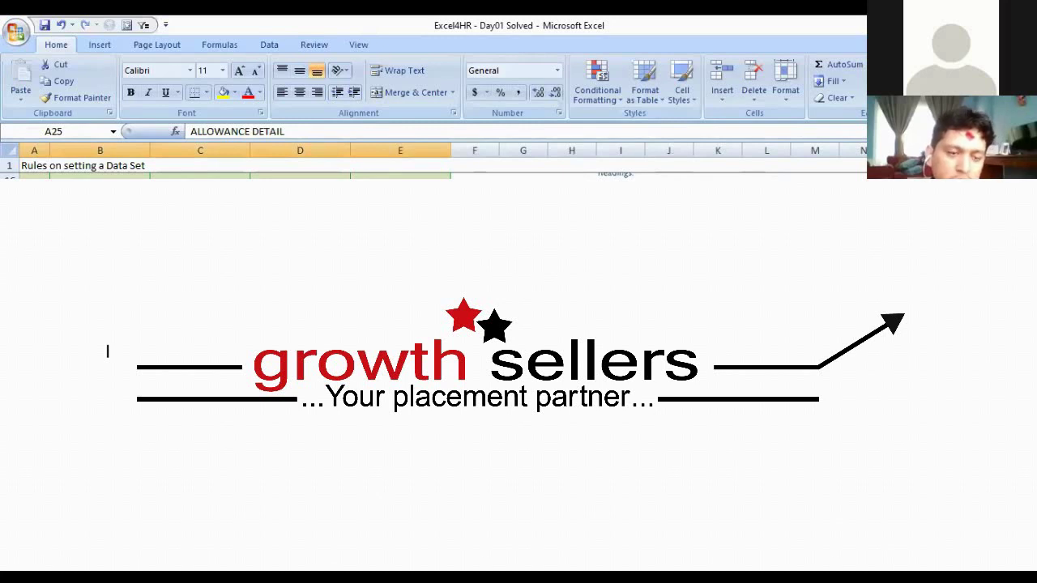
left_click(200, 351)
left_click(107, 351)
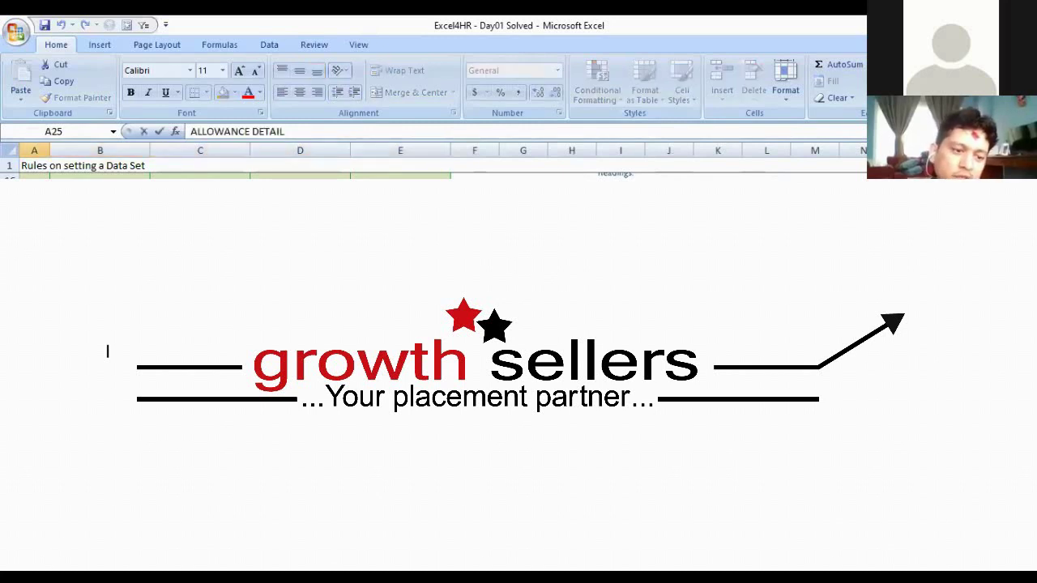
Commit the A25 entry, select A25:E25, then move down to the S.No. header in A27
left_click(297, 138)
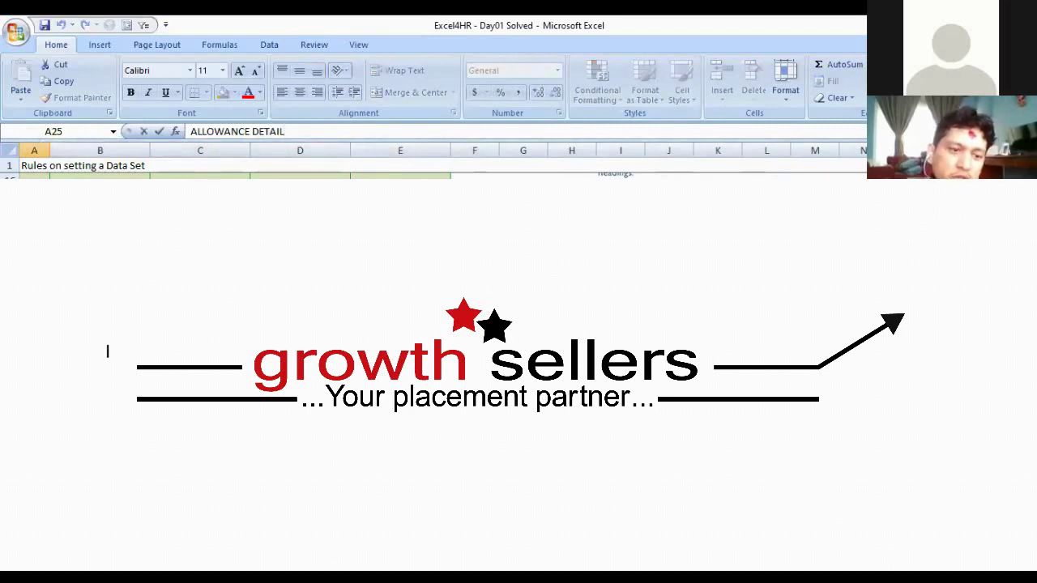
key("Tab")
left_click(230, 135)
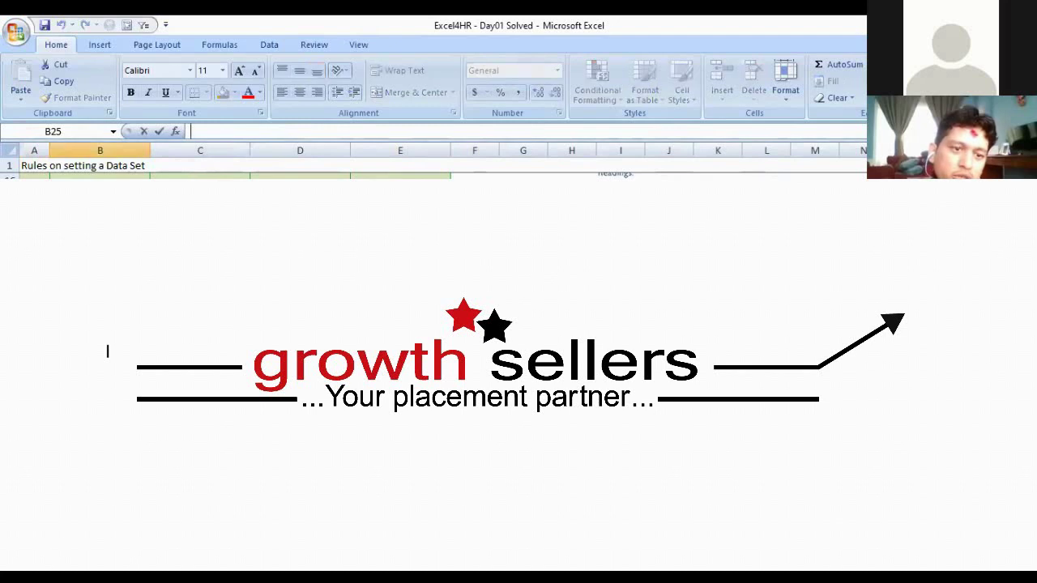
key("Tab")
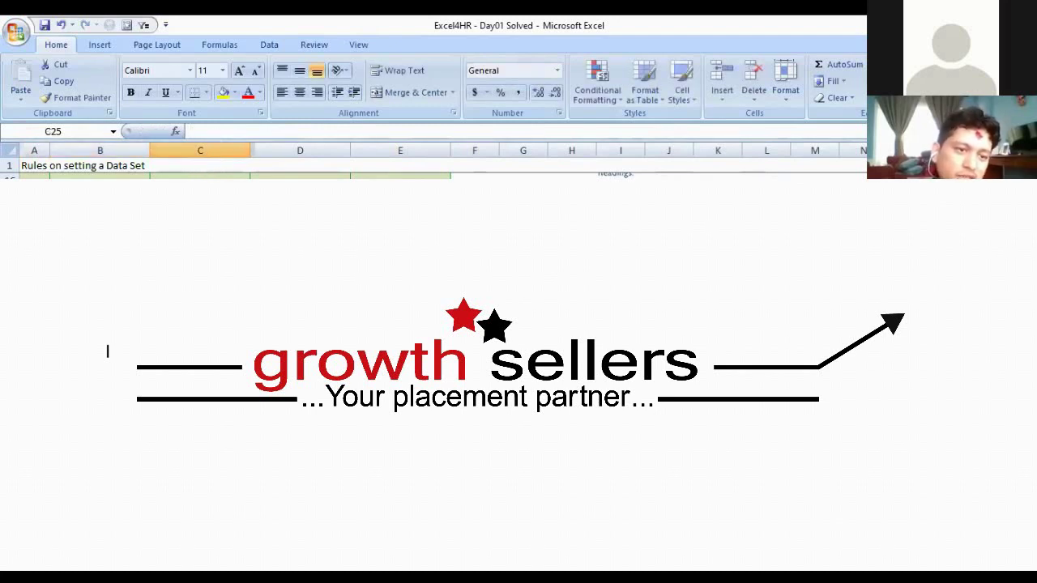
key("Home")
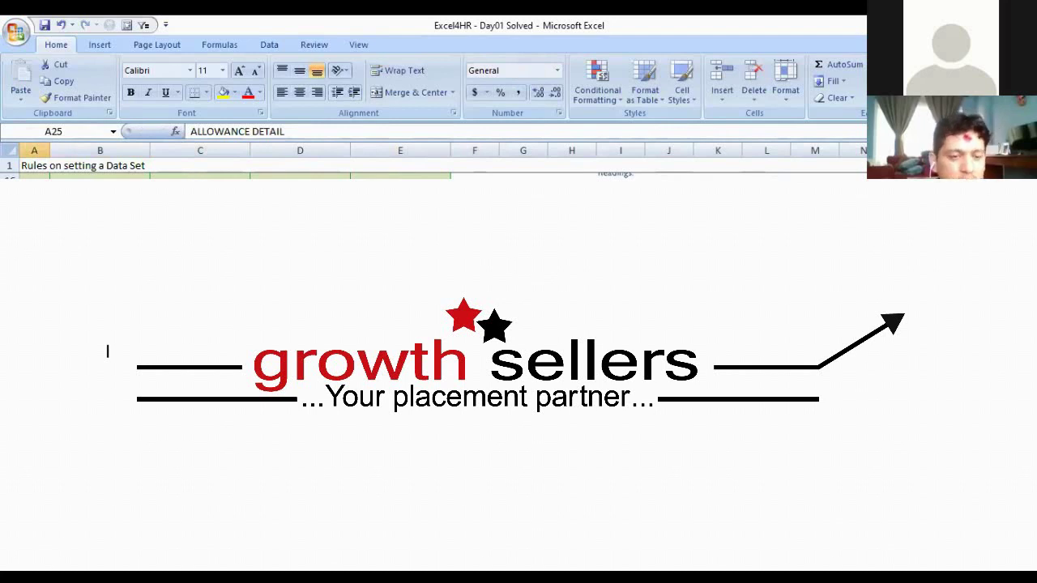
key("ctrl+shift+Right")
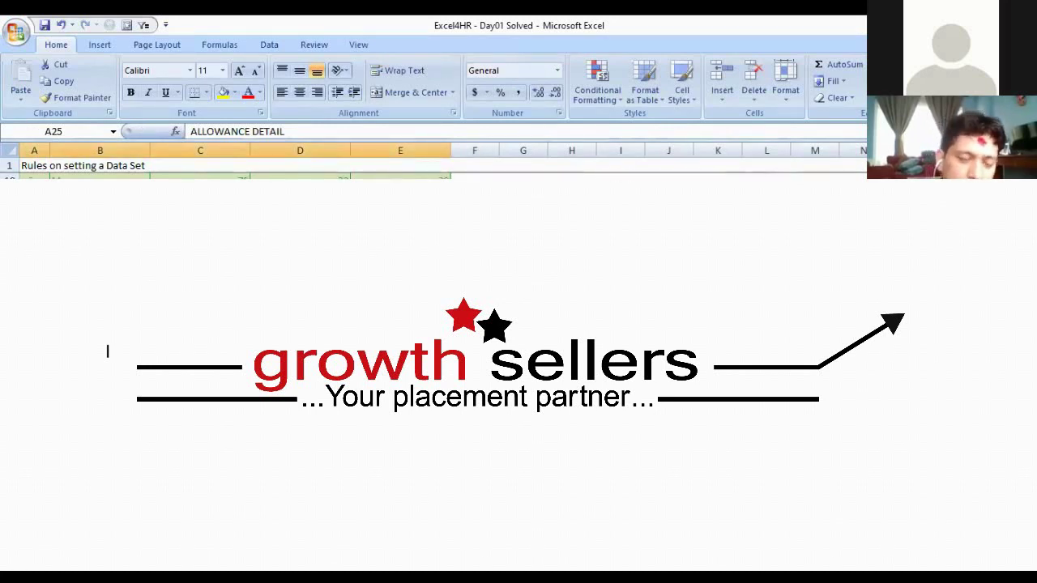
key("Down")
key("Down")
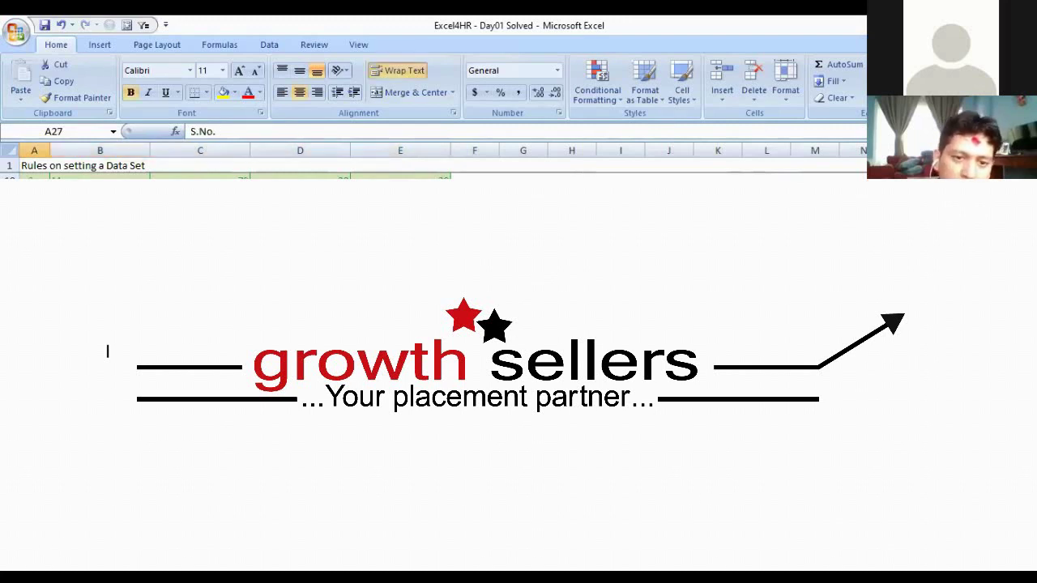
key("ctrl+shift+Right")
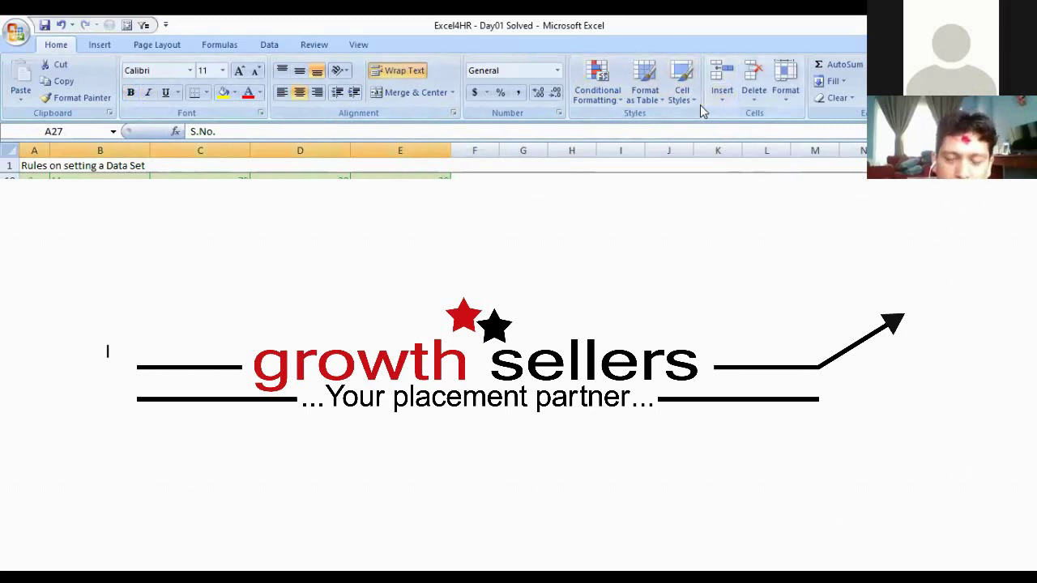
left_click(237, 94)
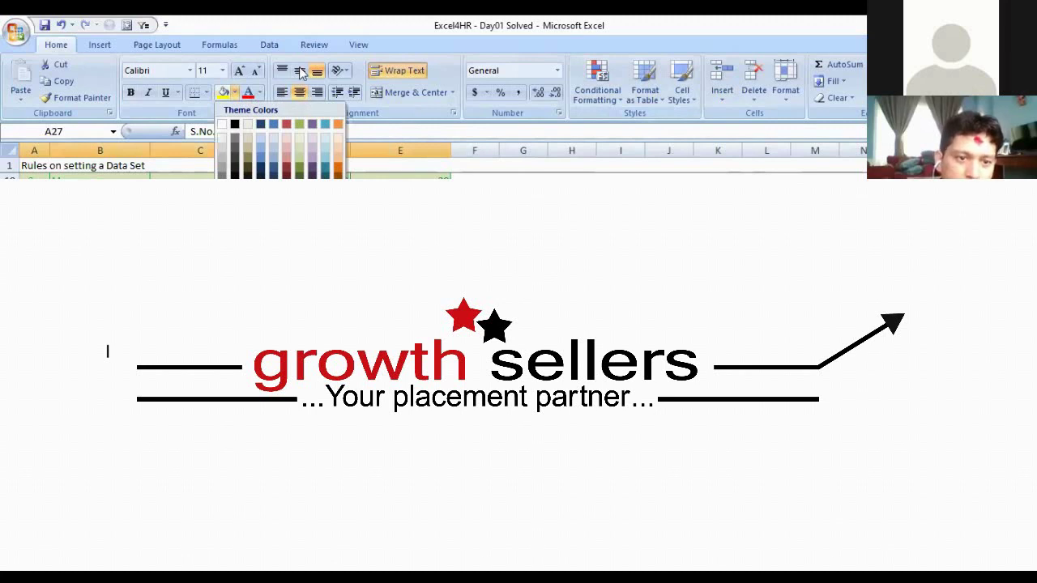
left_click(299, 71)
left_click(298, 94)
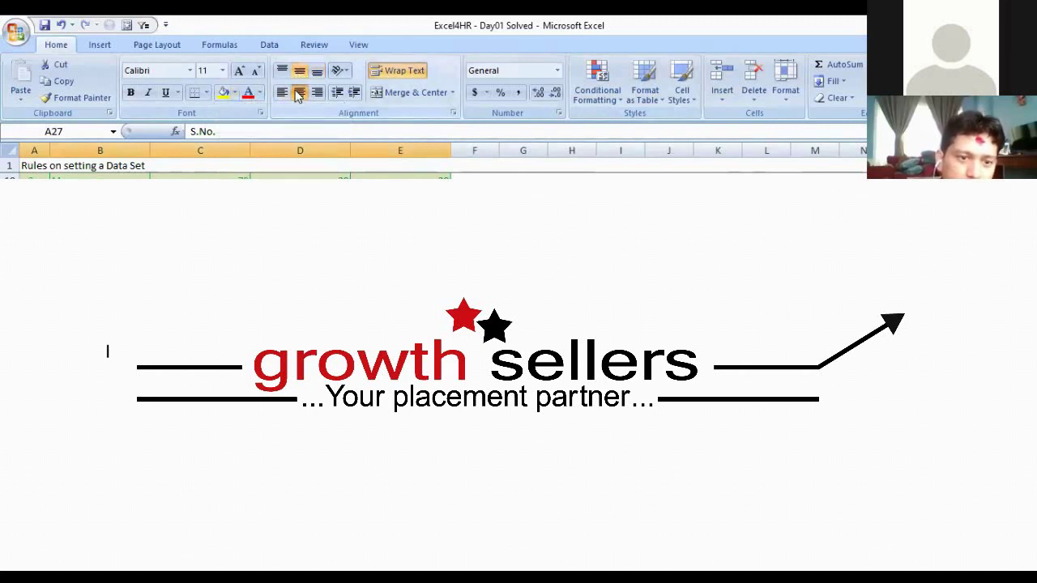
left_click(34, 243)
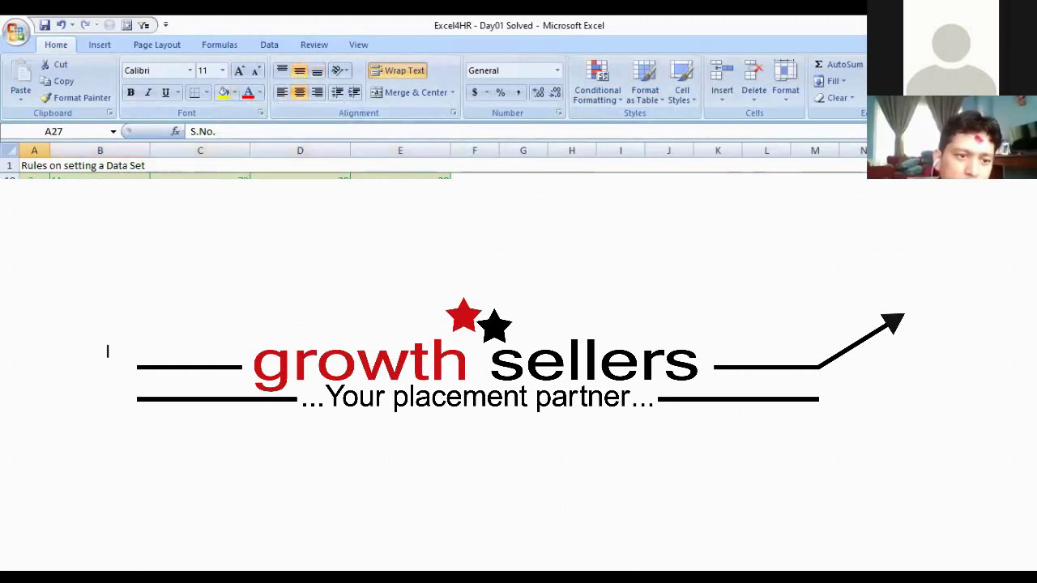
left_click_drag(34, 243, 400, 243)
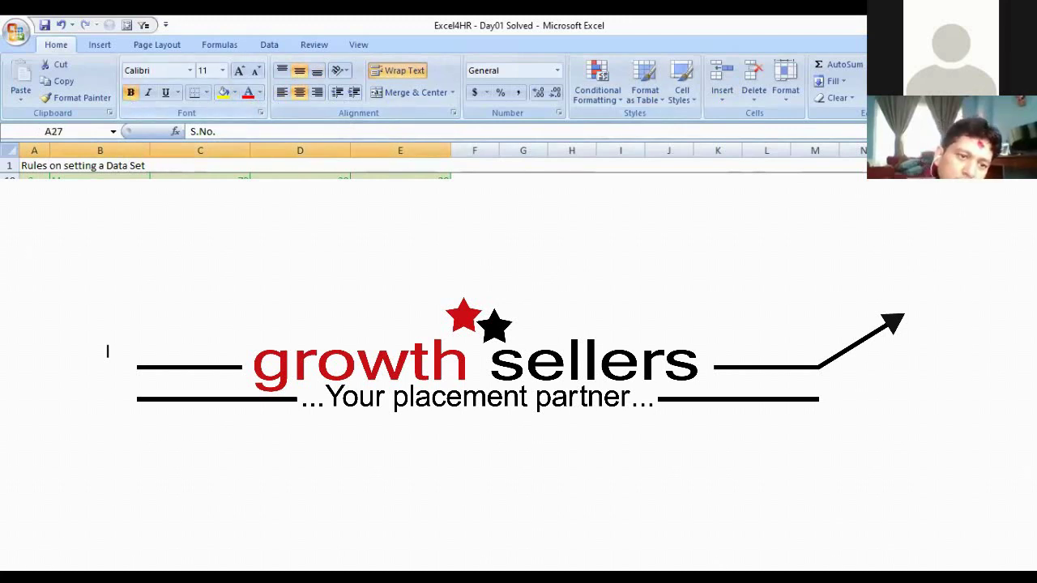
left_click(400, 187)
left_click_drag(34, 243, 400, 255)
left_click(401, 243)
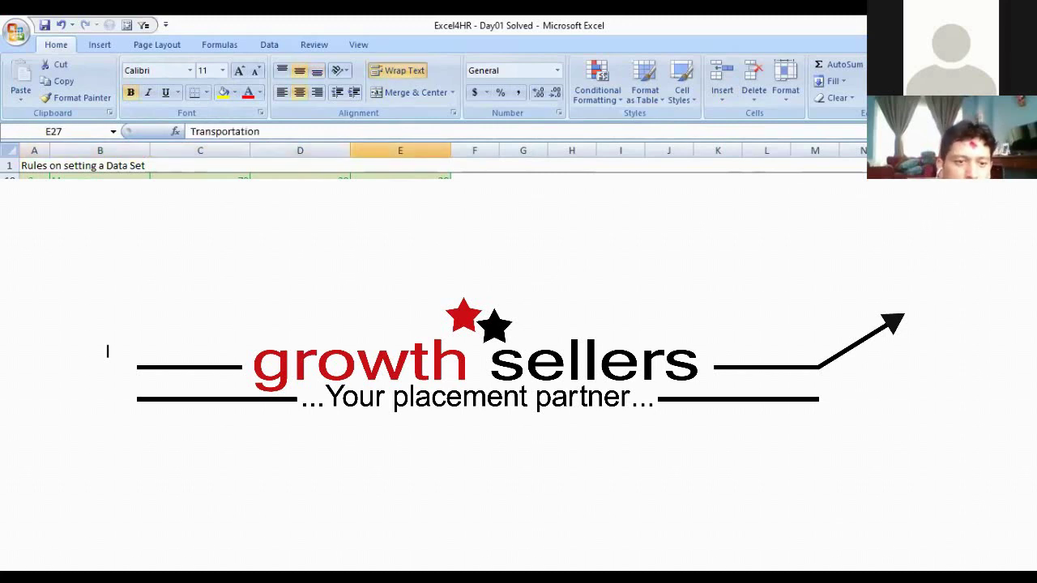
left_click_drag(34, 243, 400, 373)
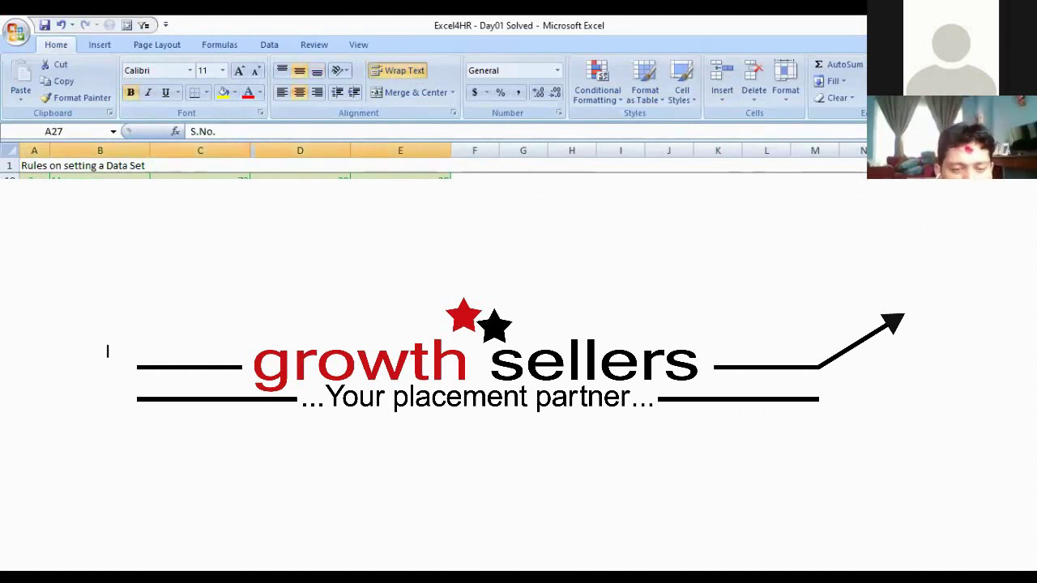
left_click(523, 243)
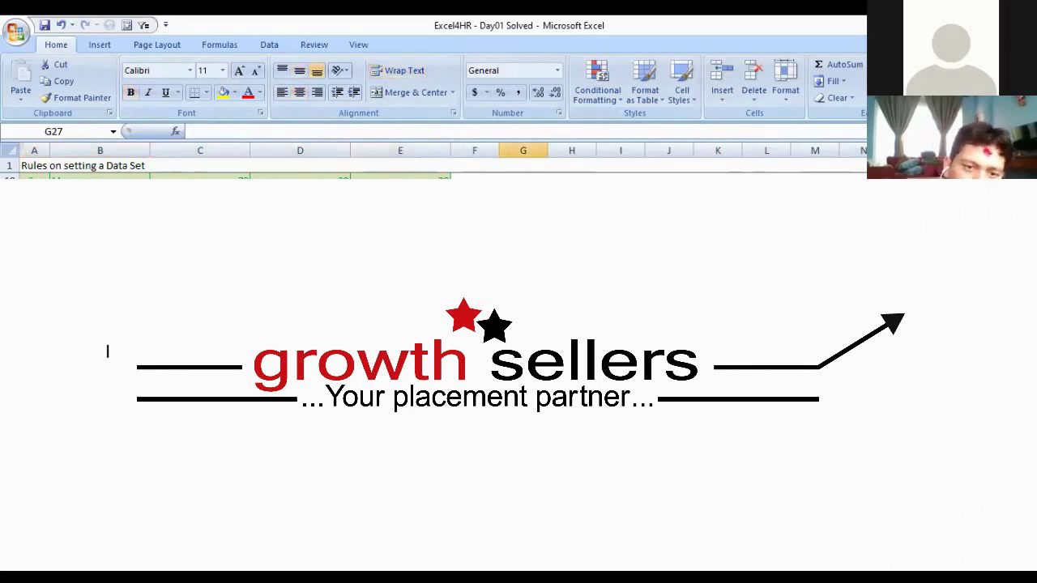
scroll(235, 176, "up", 3)
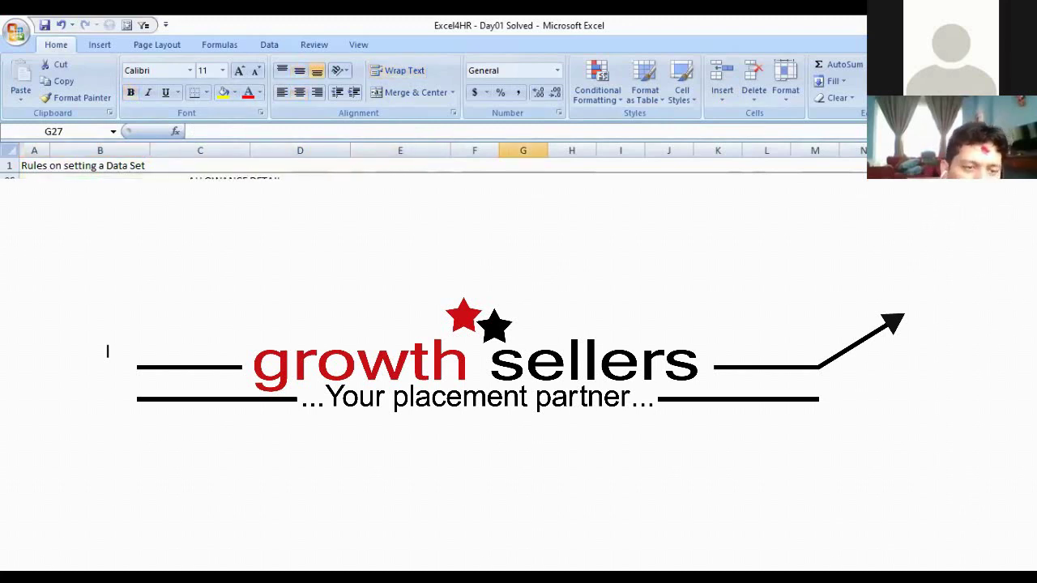
left_click_drag(34, 259, 401, 260)
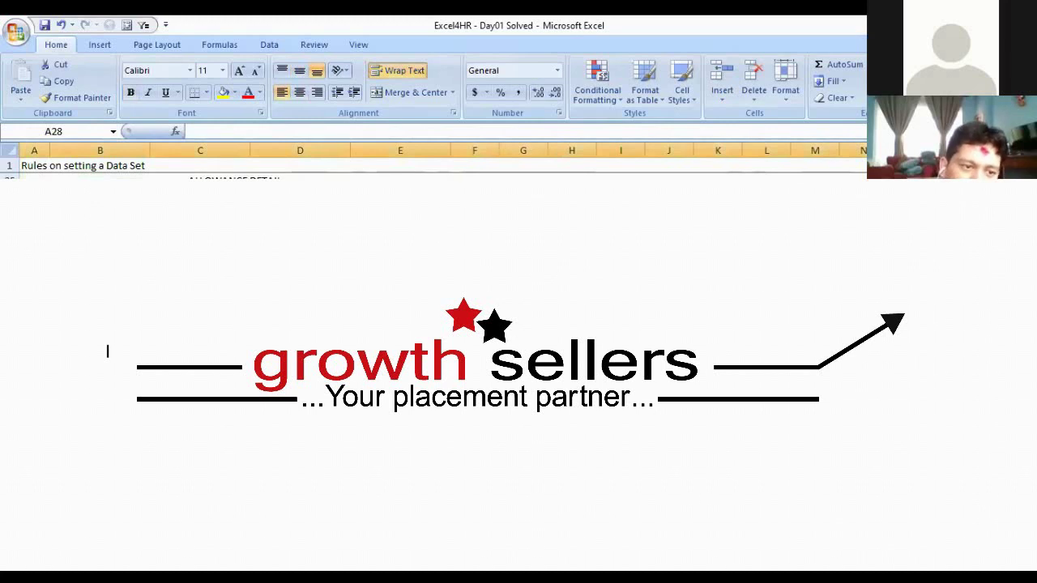
left_click(107, 351)
left_click(107, 351)
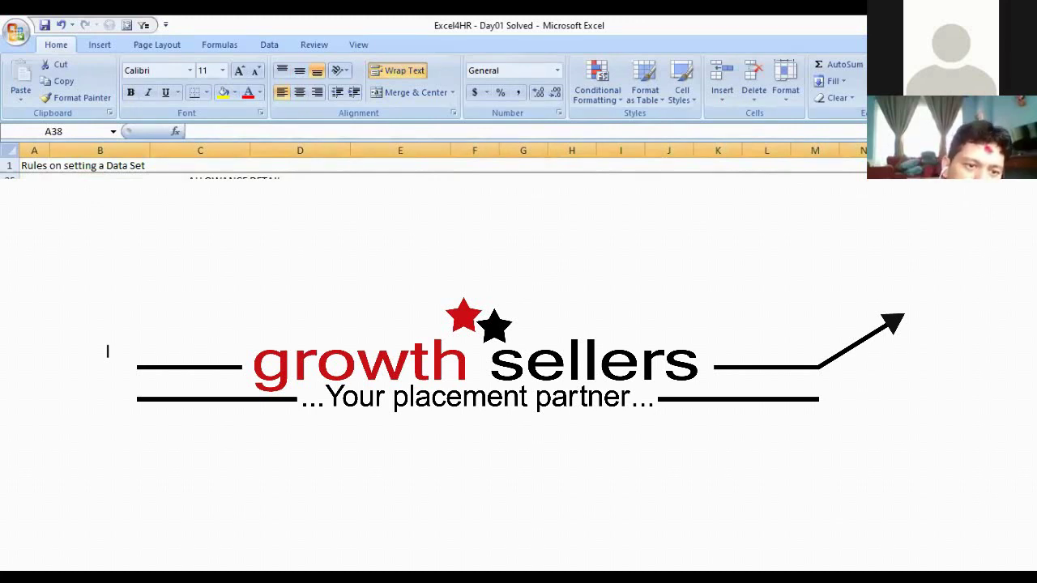
left_click_drag(107, 351, 400, 365)
left_click(201, 383)
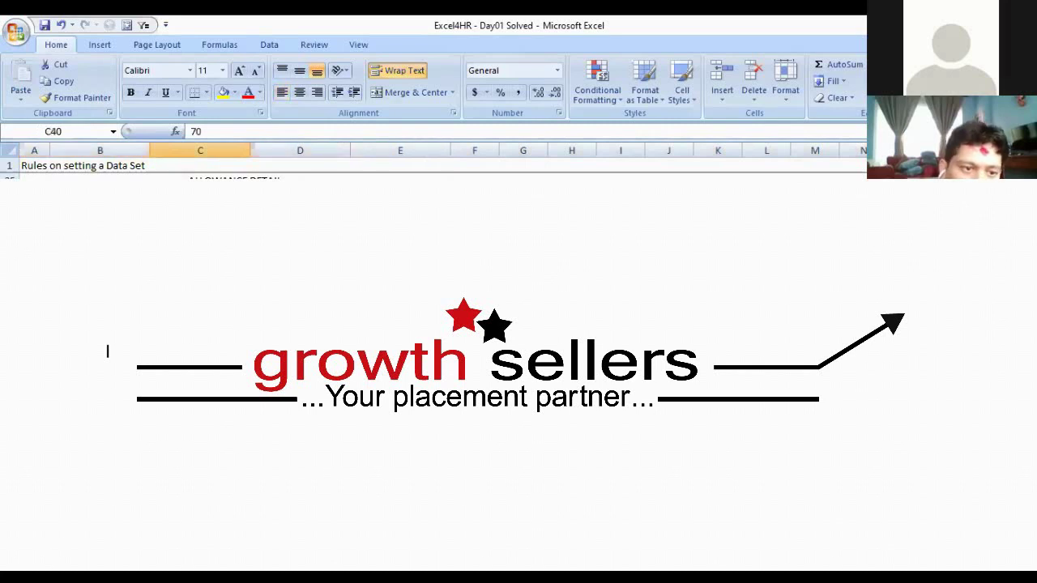
left_click(107, 350)
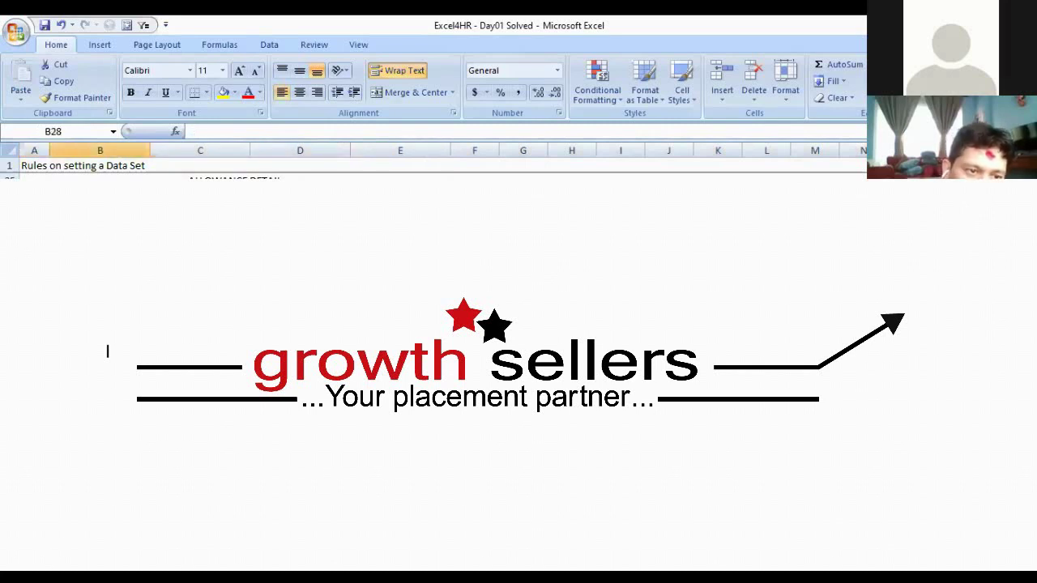
key("Down")
key("Down")
key("Down")
key("Down")
key("Down")
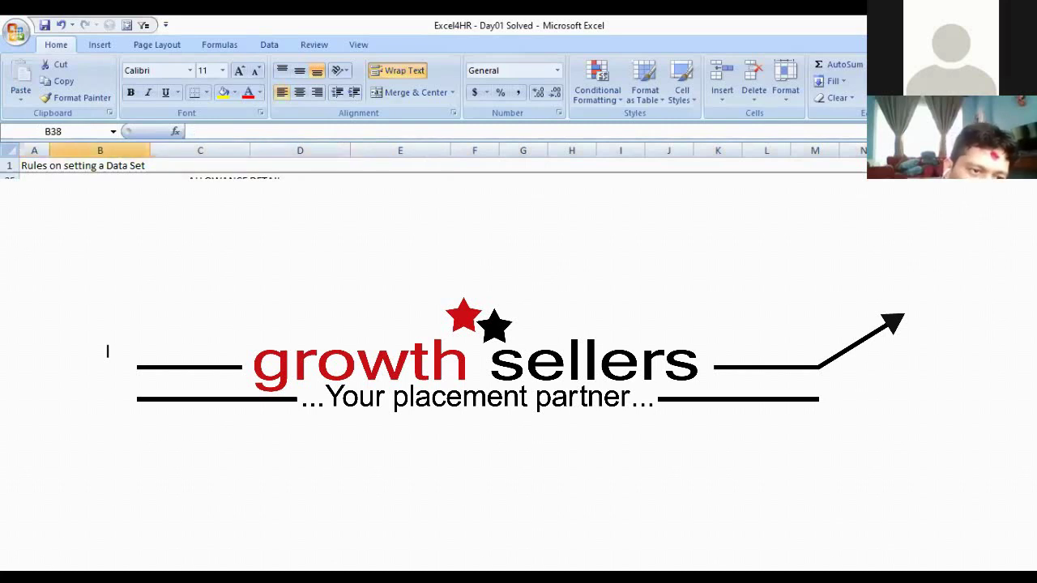
key("shift+space")
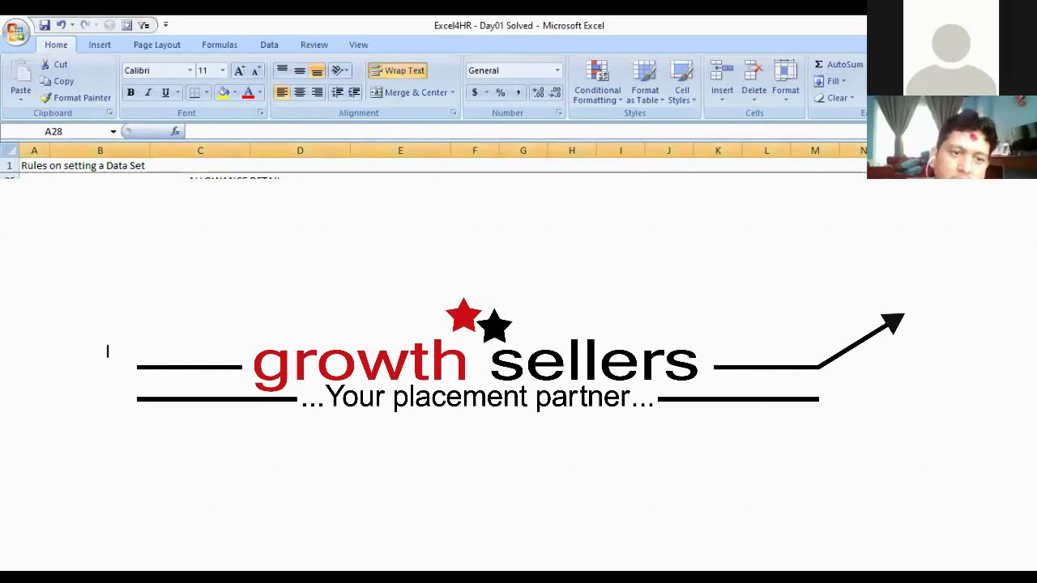
key("Right")
key("Right")
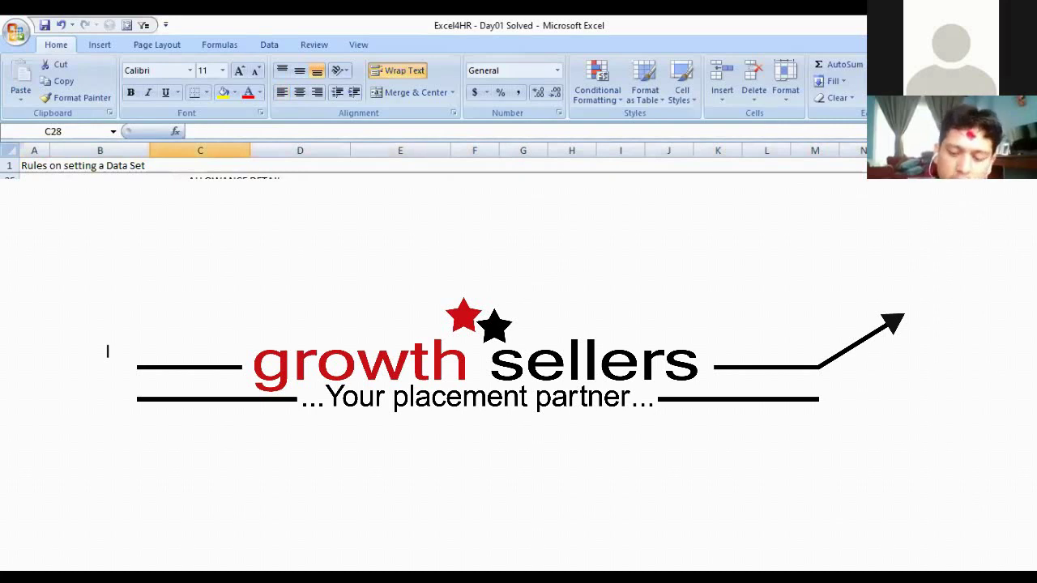
key("shift+space")
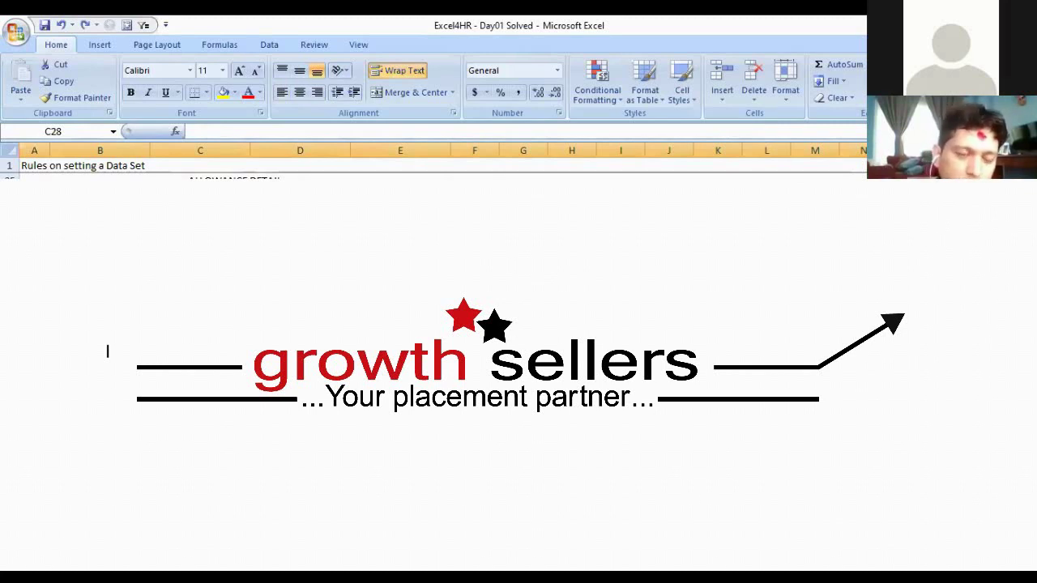
left_click(522, 397)
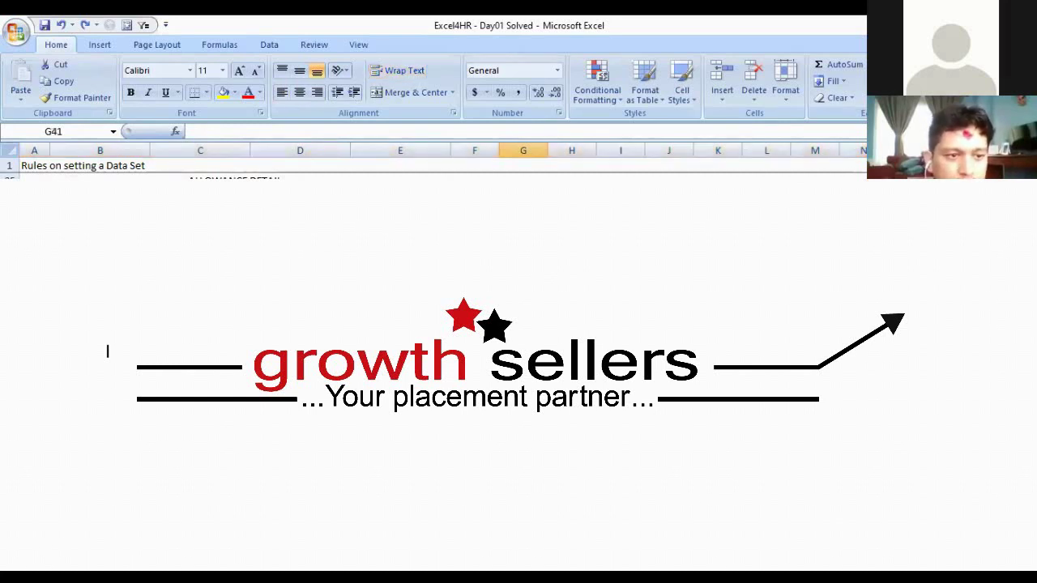
left_click(107, 351)
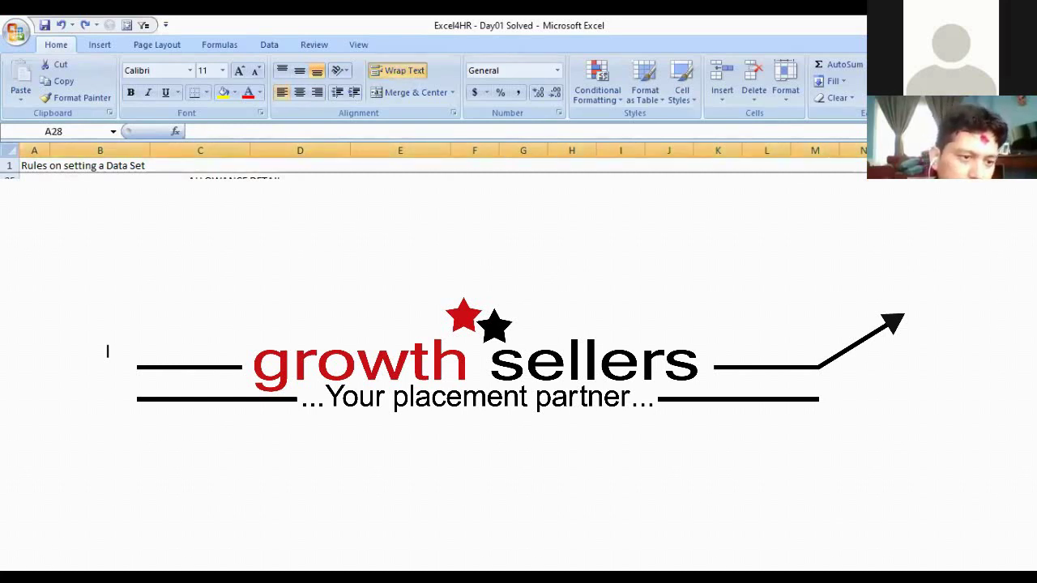
key("Down")
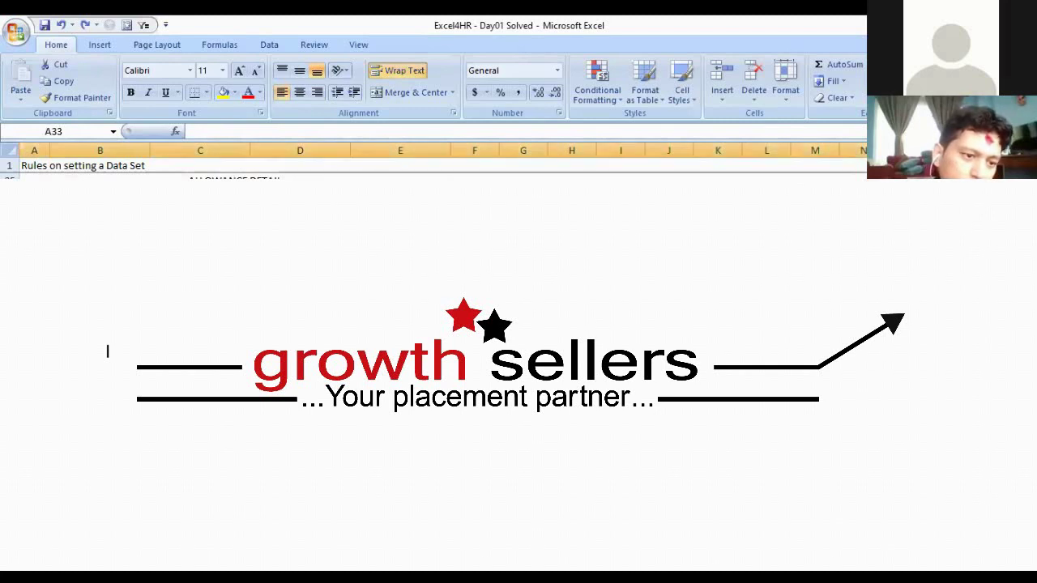
key("Down")
left_click(107, 351)
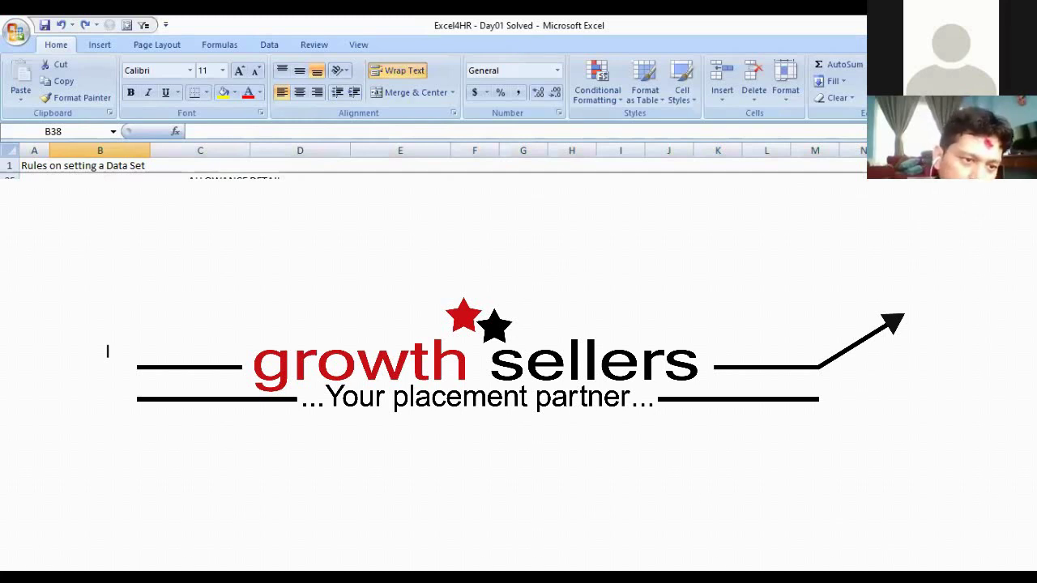
left_click(107, 351)
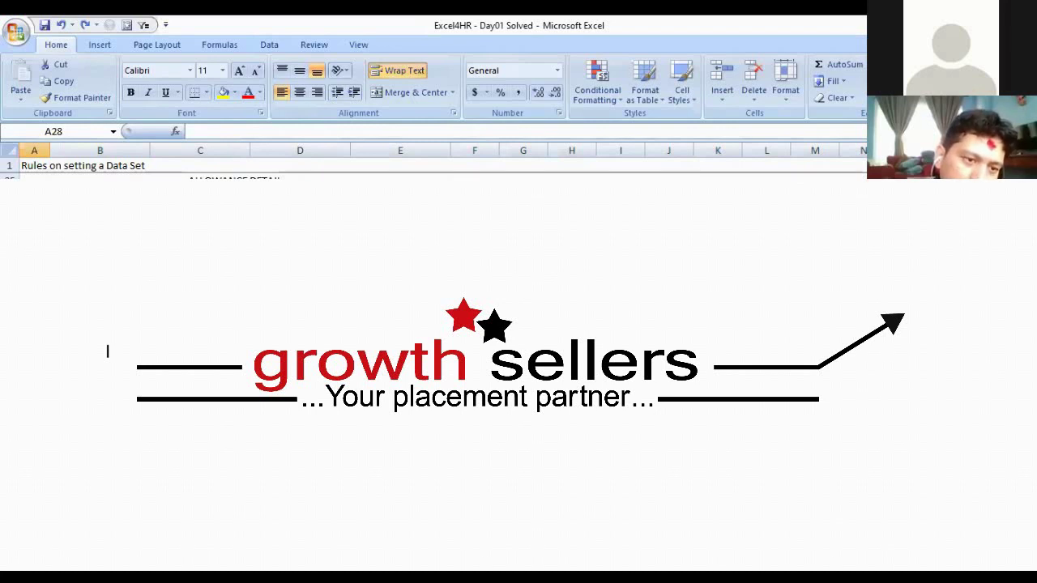
key("Down")
key("Down")
key("Down")
key("Down")
key("Right")
key("shift+Down")
key("shift+Down")
key("shift+Down")
key("shift+Down")
key("shift+Down")
key("shift+Down")
key("shift+Down")
key("shift+Down")
key("shift+Down")
key("shift+Down")
key("shift+Down")
key("shift+Down")
key("shift+Down")
key("shift+Down")
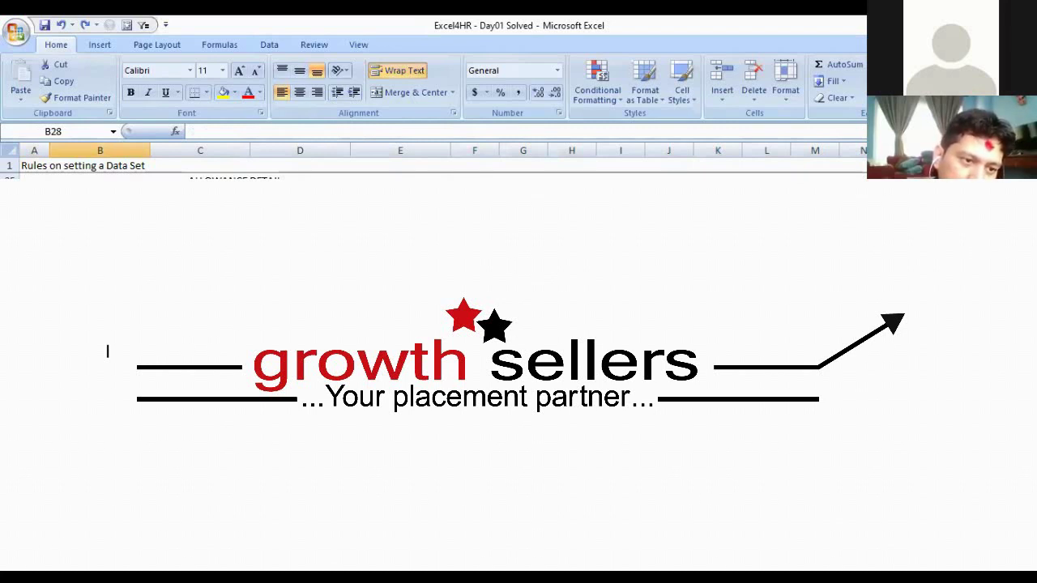
key("Left")
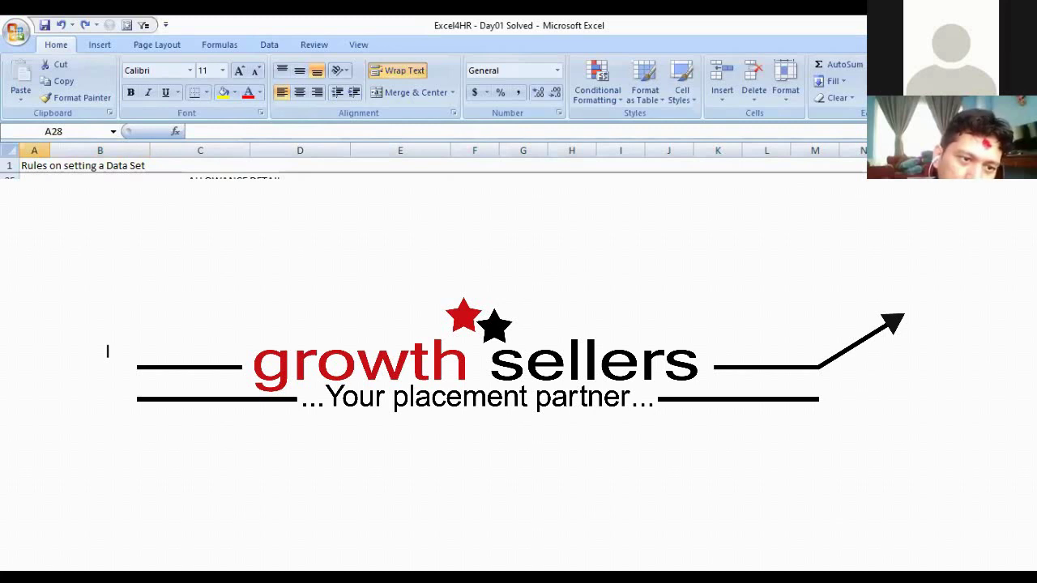
key("Right")
key("Right")
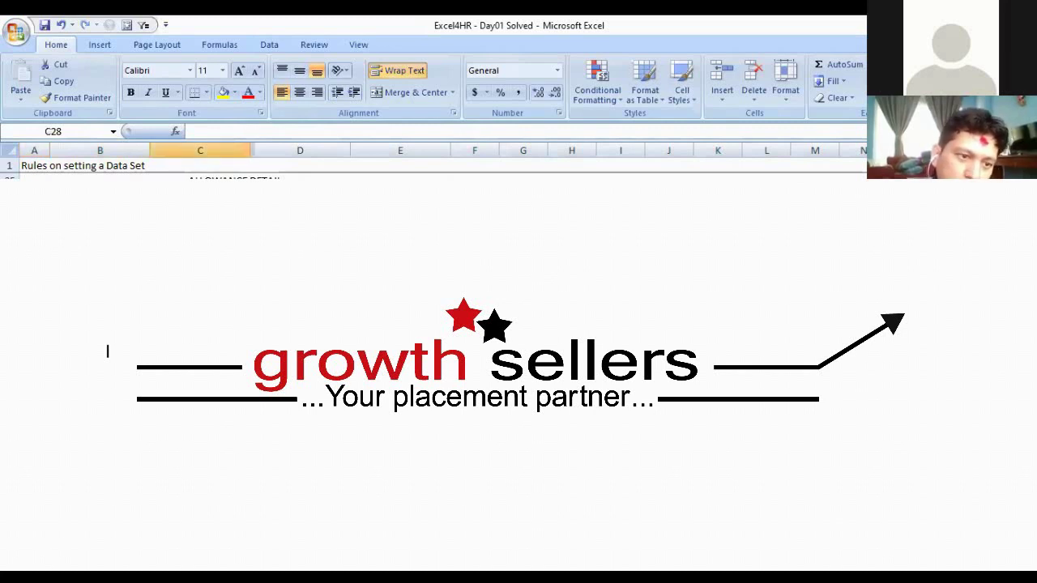
key("Left")
key("Left")
key("shift+Right")
key("shift+Right")
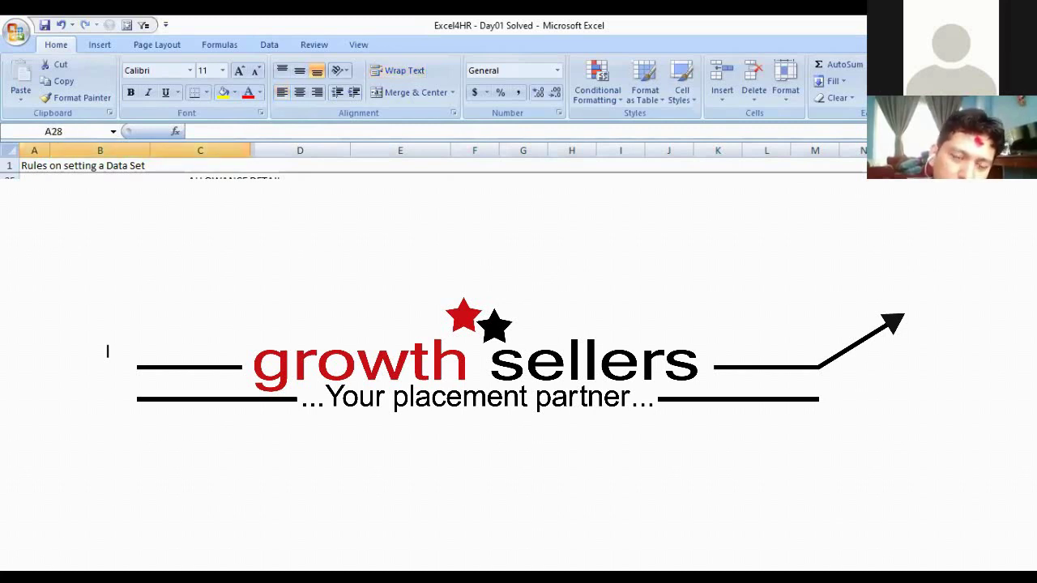
key("shift+Left")
key("shift+Left")
key("shift+Down")
key("shift+Right")
key("shift+Right")
key("shift+Right")
key("shift+Right")
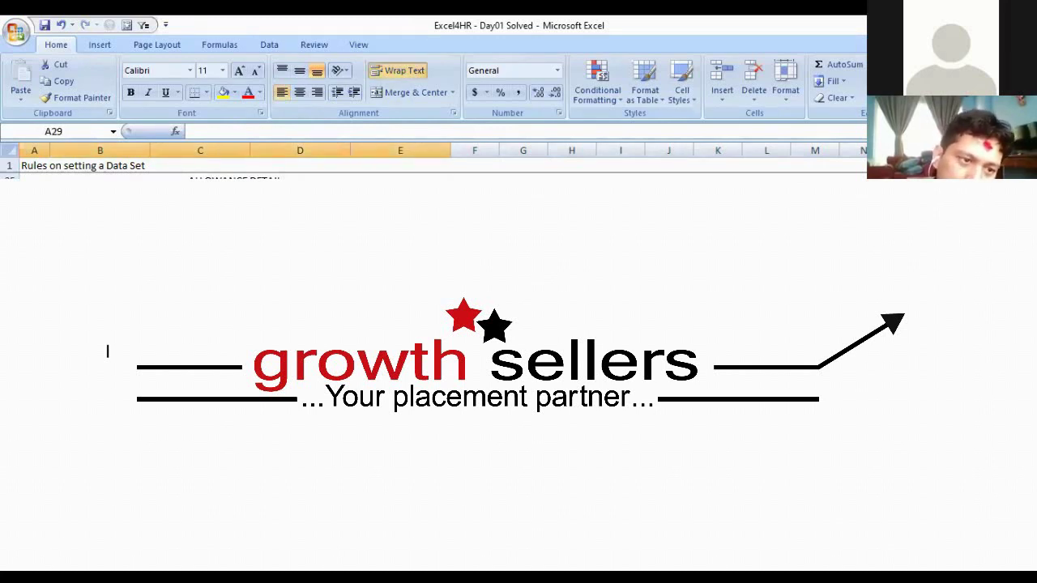
key("Up")
key("shift+Down")
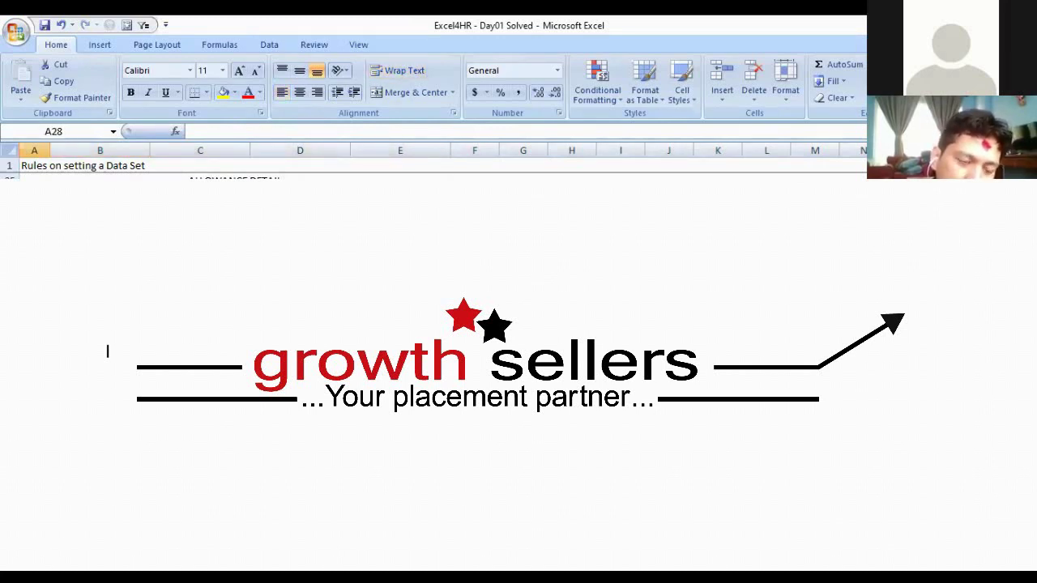
left_click(107, 351)
key("shift+space")
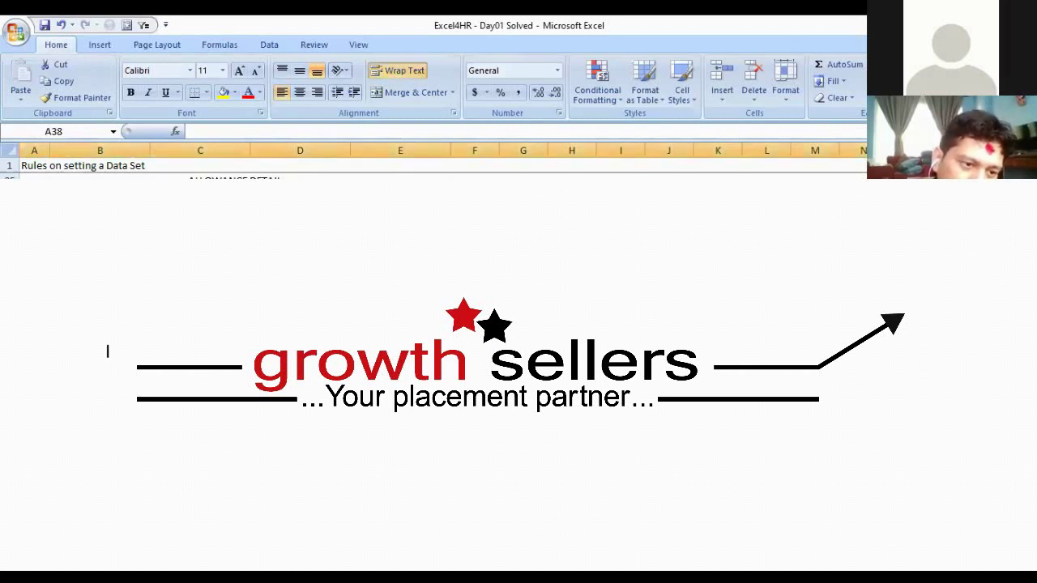
key("Up")
key("Up")
key("Up")
key("Up")
key("Up")
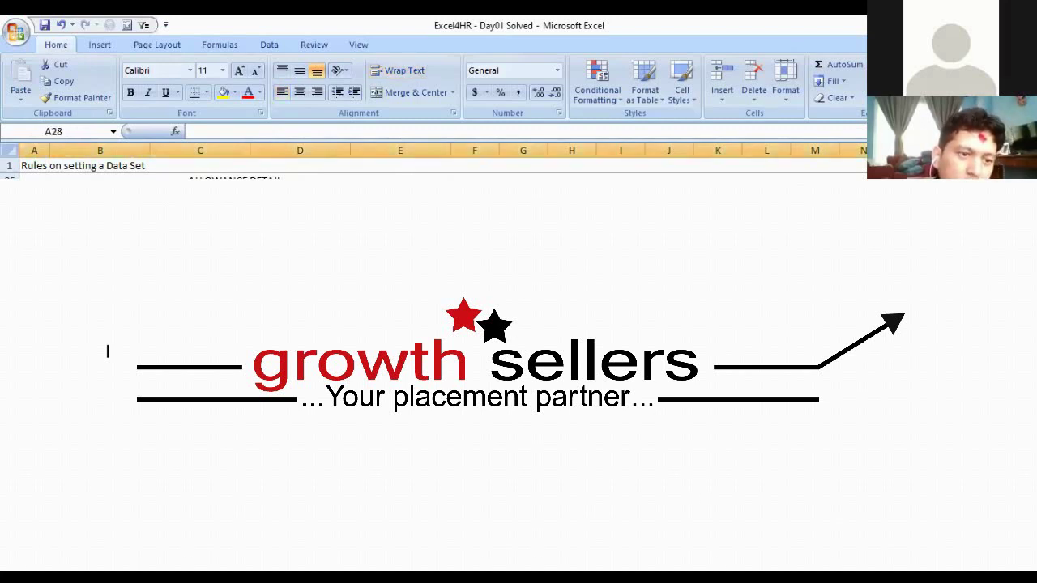
left_click_drag(107, 351, 107, 351)
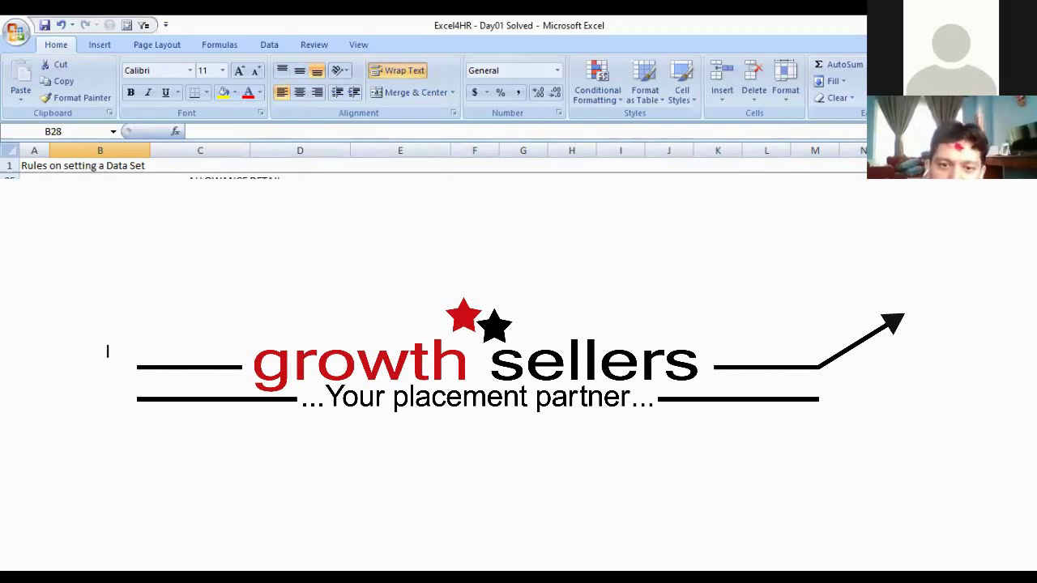
key("alt+s")
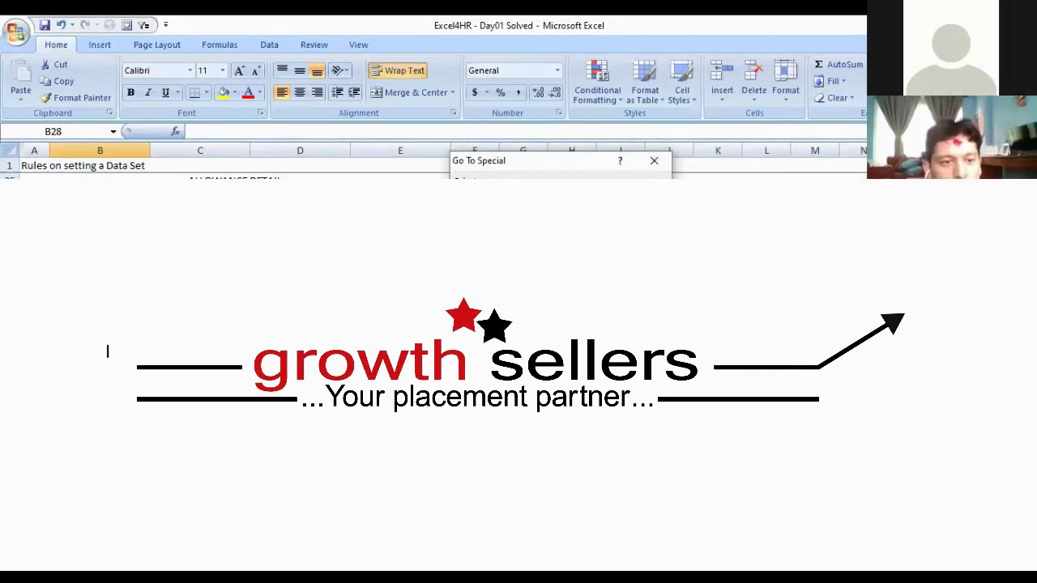
key("Escape")
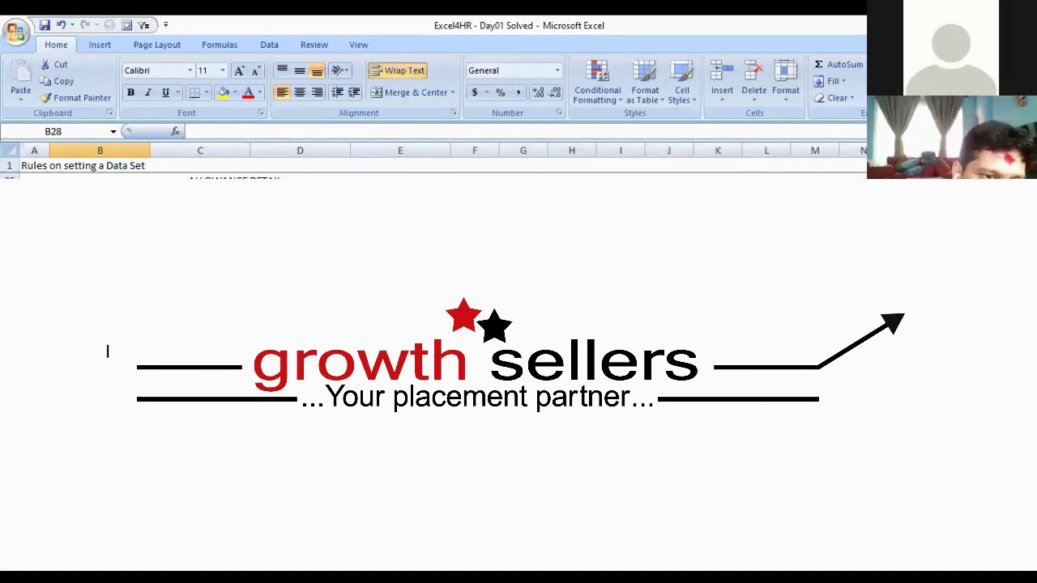